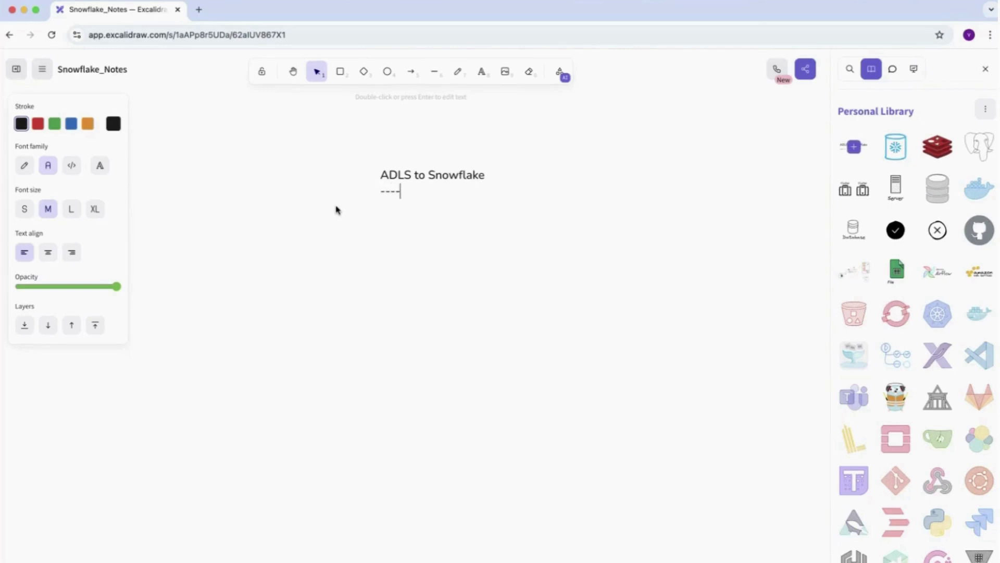
# Extend the dashed underline across the 'ADLS to Snowflake' heading and start a new line below
pyautogui.write('------------------------------------------------')
pyautogui.press('Return')
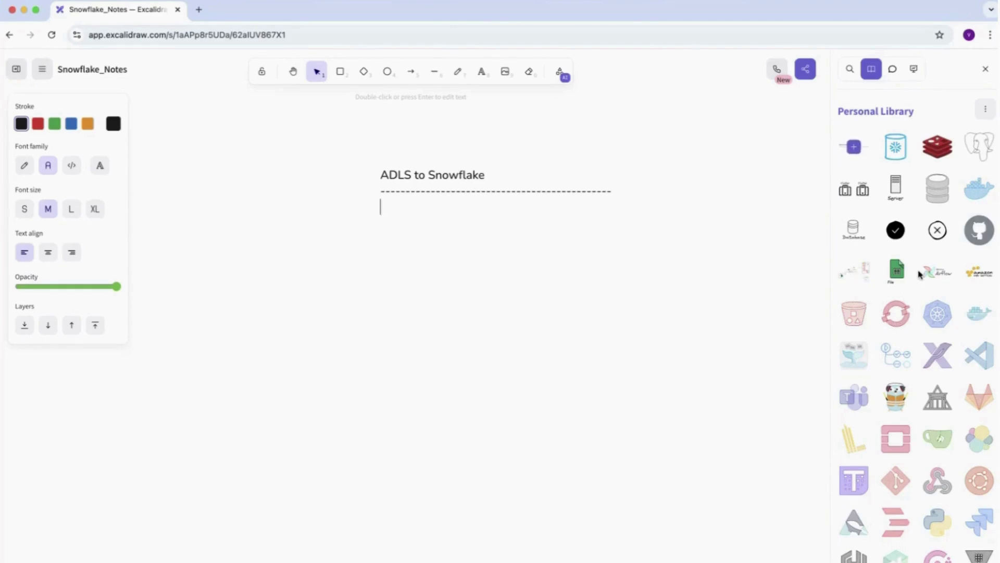
pyautogui.scroll(-10, 920, 274)
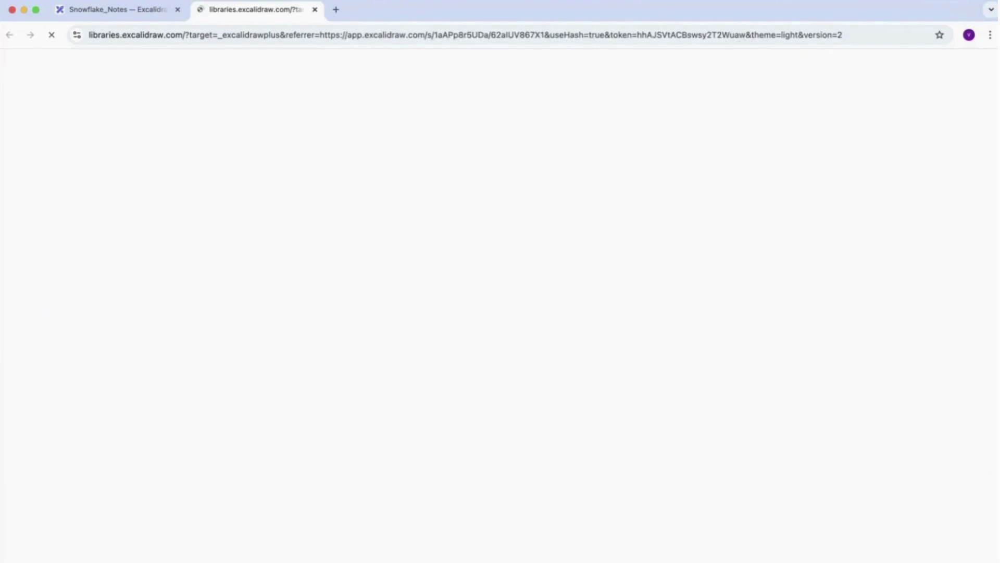
# Search the library directory for 'azure' and add the Microsoft Azure cloud icons library
pyautogui.click(515, 241)
pyautogui.write('adls')
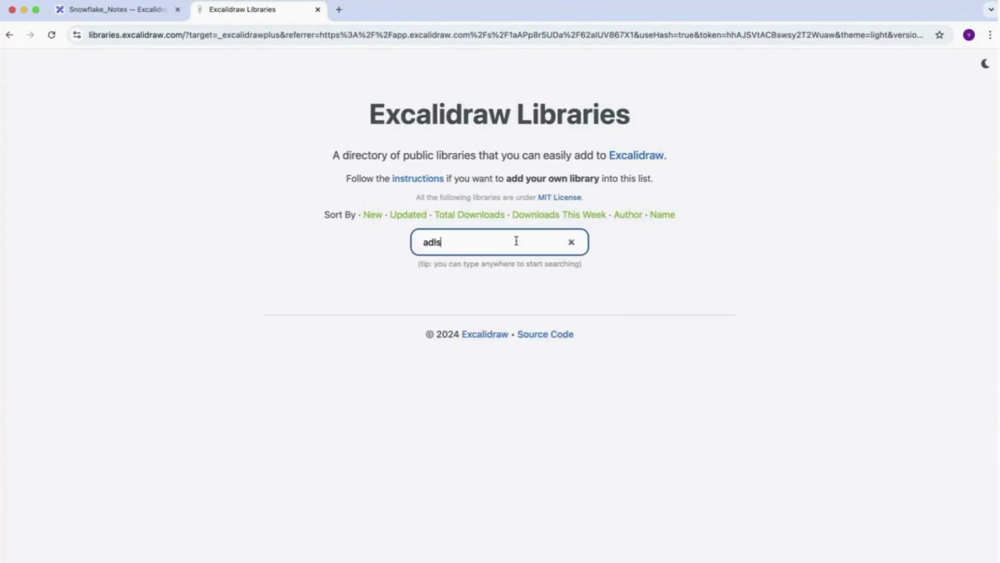
pyautogui.press('BackSpace')
pyautogui.press('BackSpace')
pyautogui.press('BackSpace')
pyautogui.write('zure')
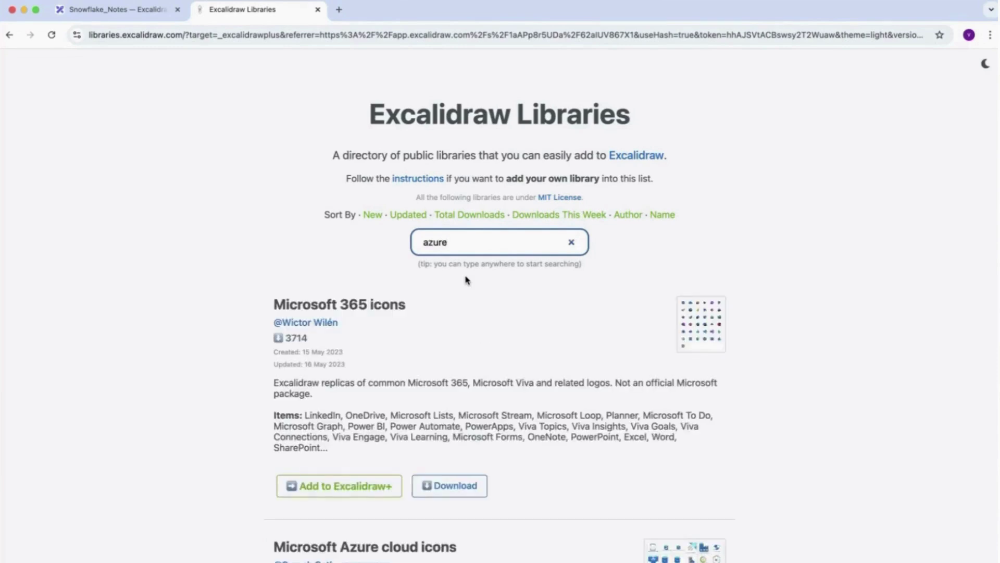
pyautogui.scroll(-5, 417, 328)
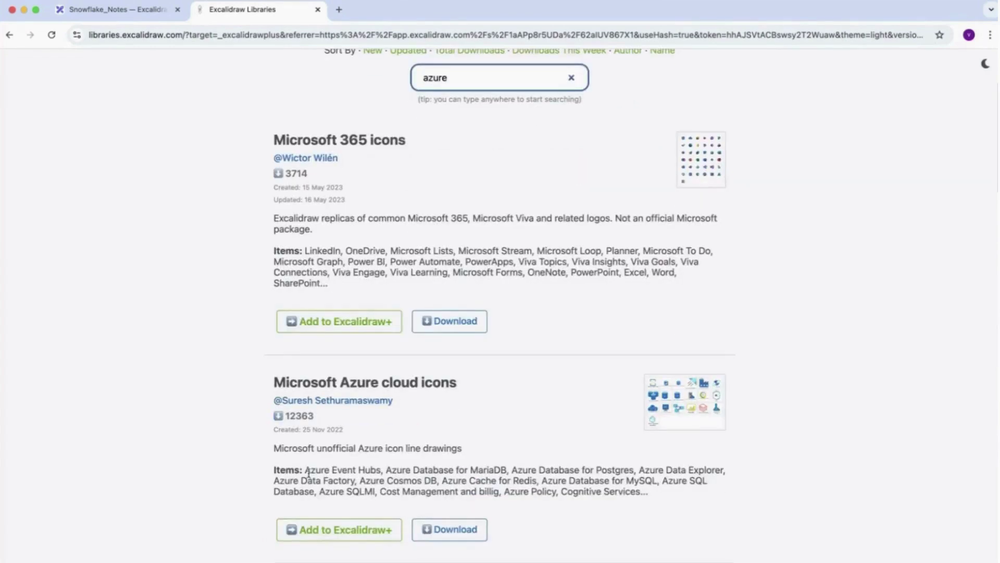
pyautogui.click(326, 529)
pyautogui.scroll(8, 878, 329)
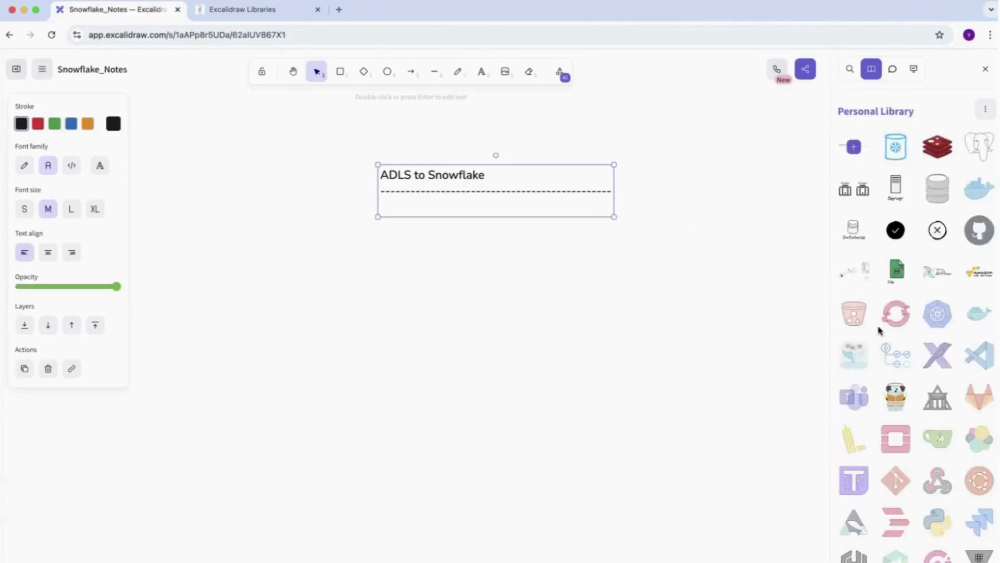
pyautogui.scroll(-8, 878, 330)
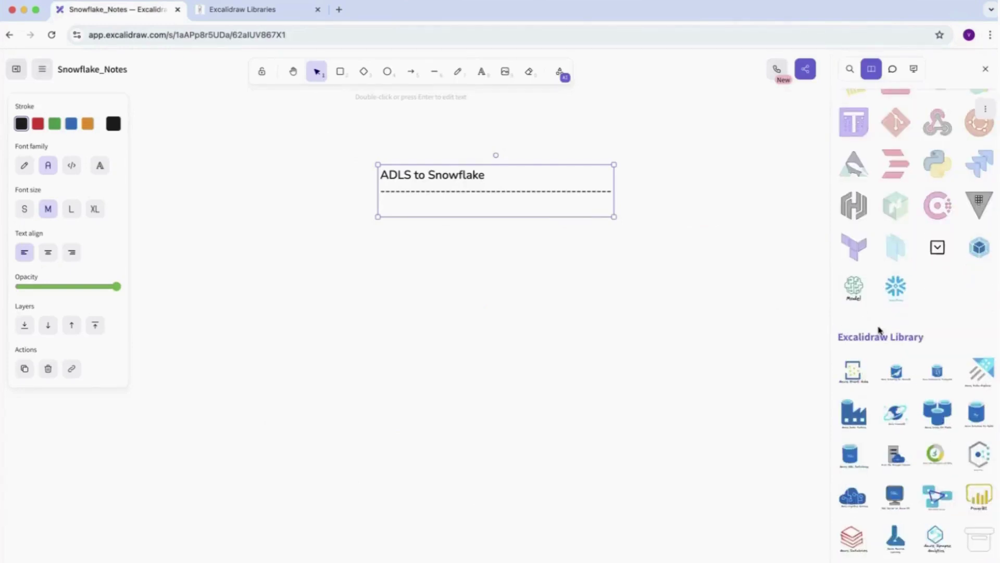
pyautogui.scroll(-1, 879, 330)
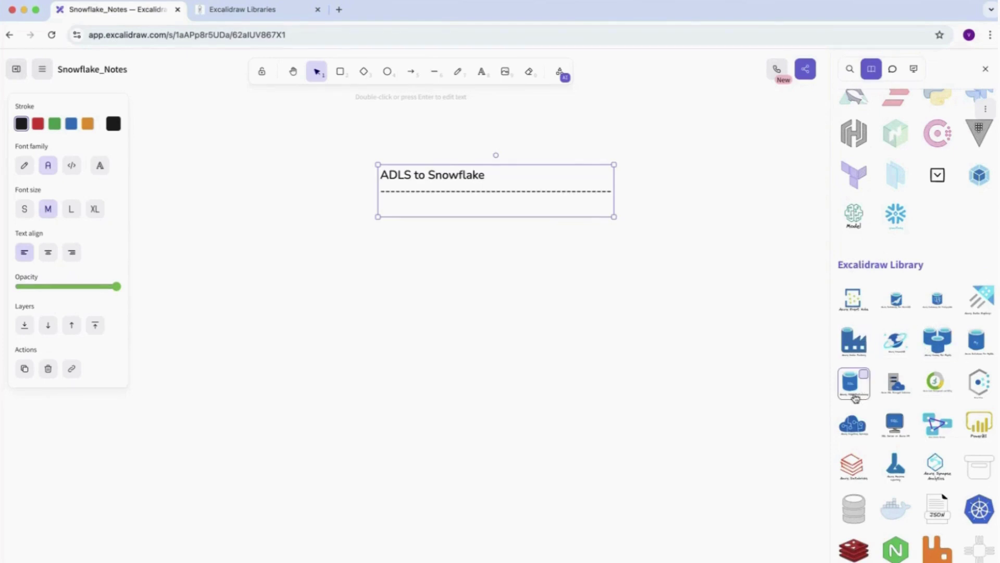
pyautogui.scroll(-5, 855, 398)
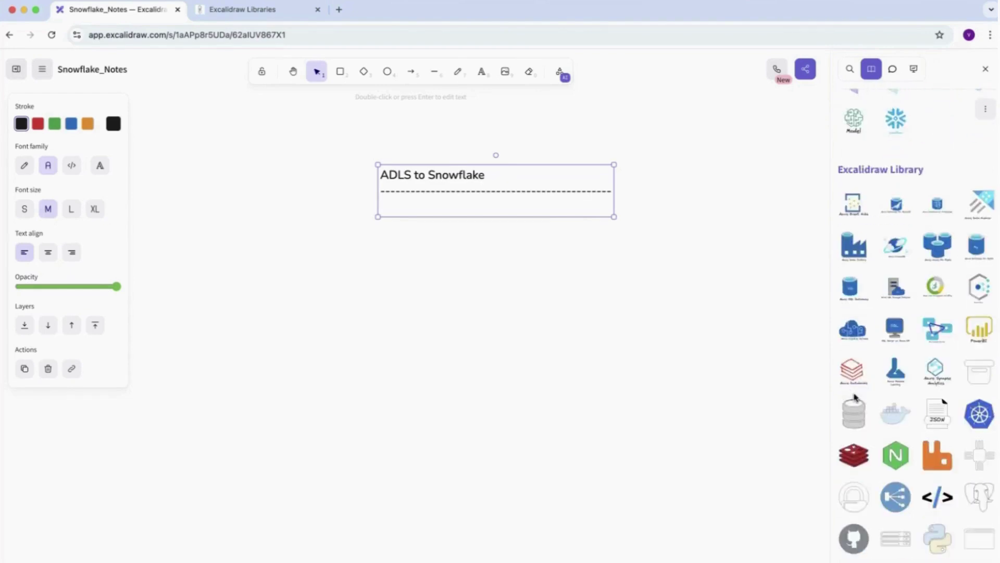
pyautogui.scroll(6, 855, 398)
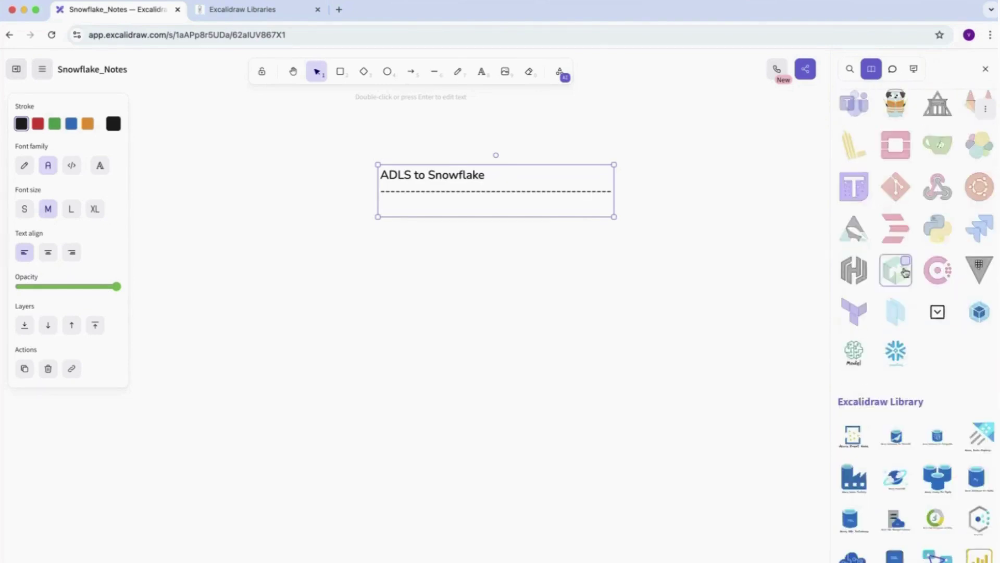
pyautogui.scroll(5, 905, 270)
pyautogui.scroll(1, 905, 271)
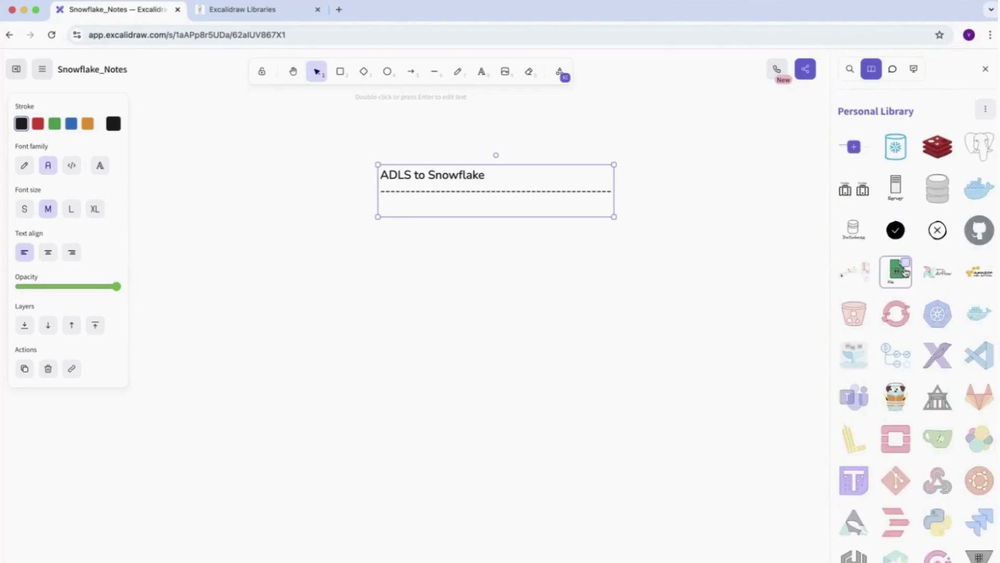
pyautogui.scroll(-13, 905, 271)
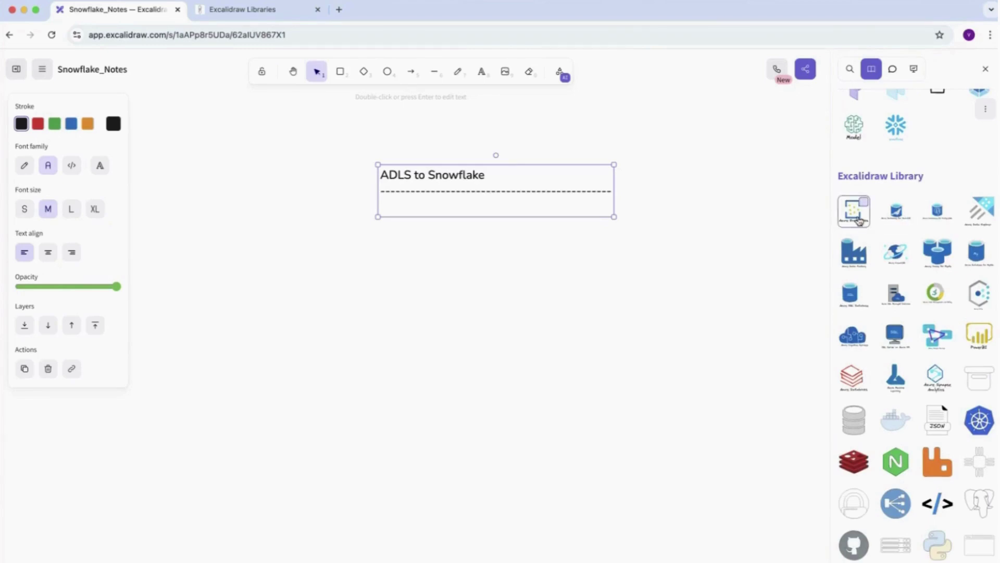
pyautogui.scroll(-15, 855, 311)
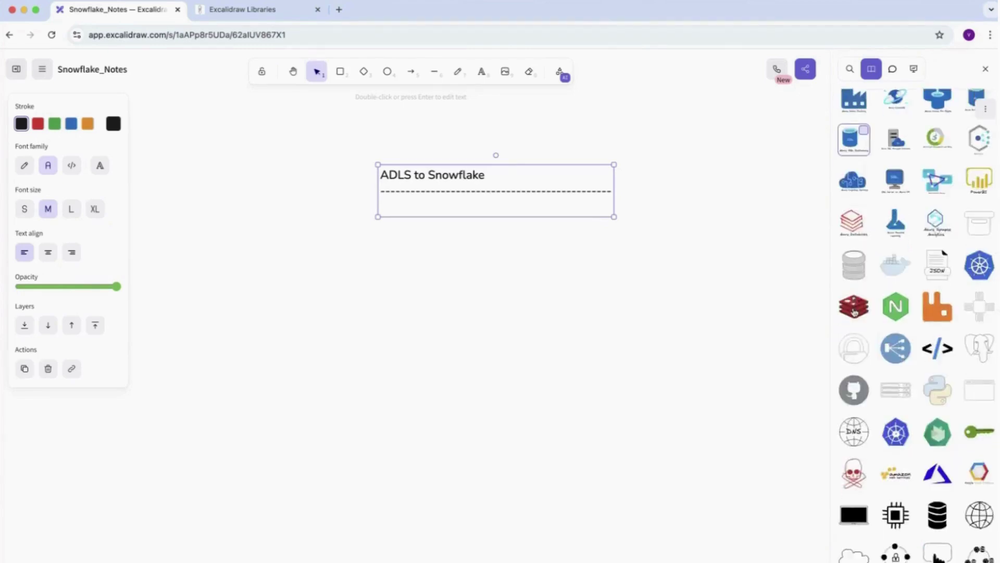
pyautogui.scroll(-15, 854, 312)
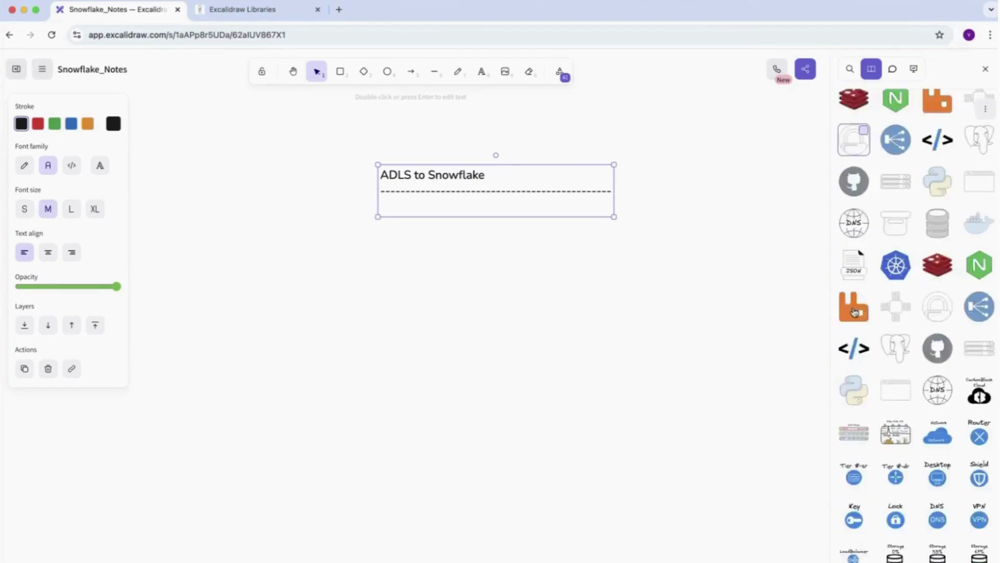
pyautogui.scroll(-15, 854, 311)
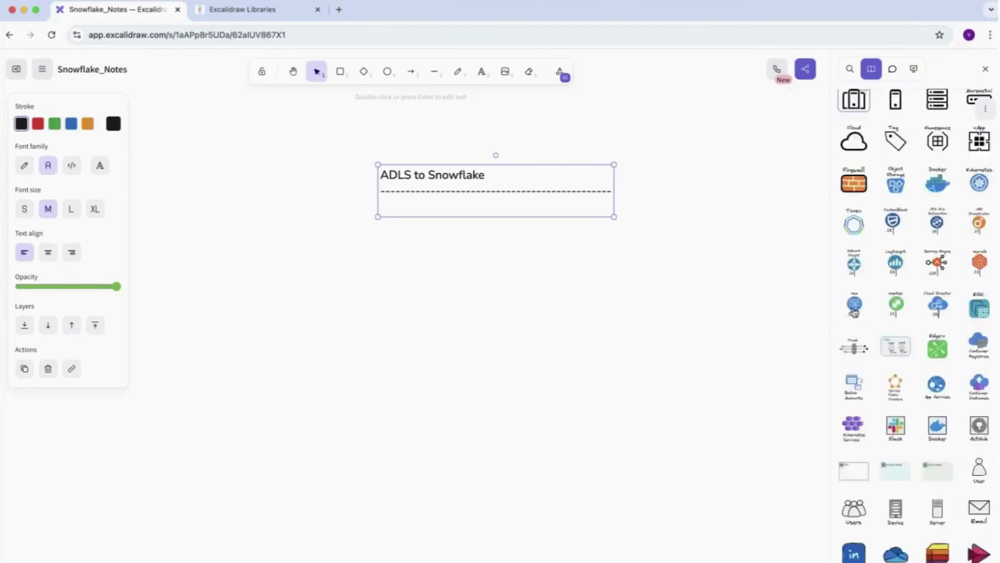
pyautogui.scroll(-15, 854, 312)
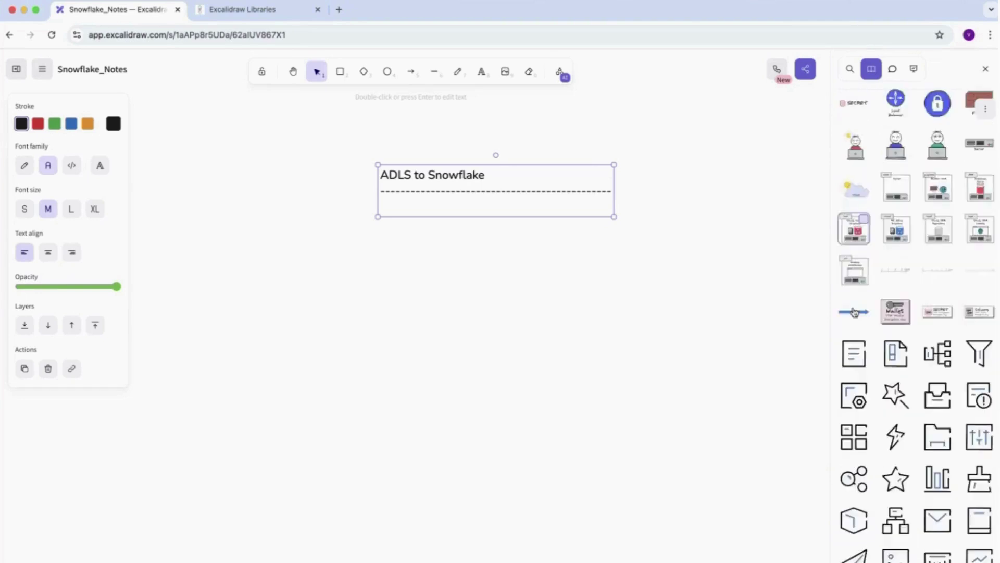
pyautogui.scroll(-1, 855, 312)
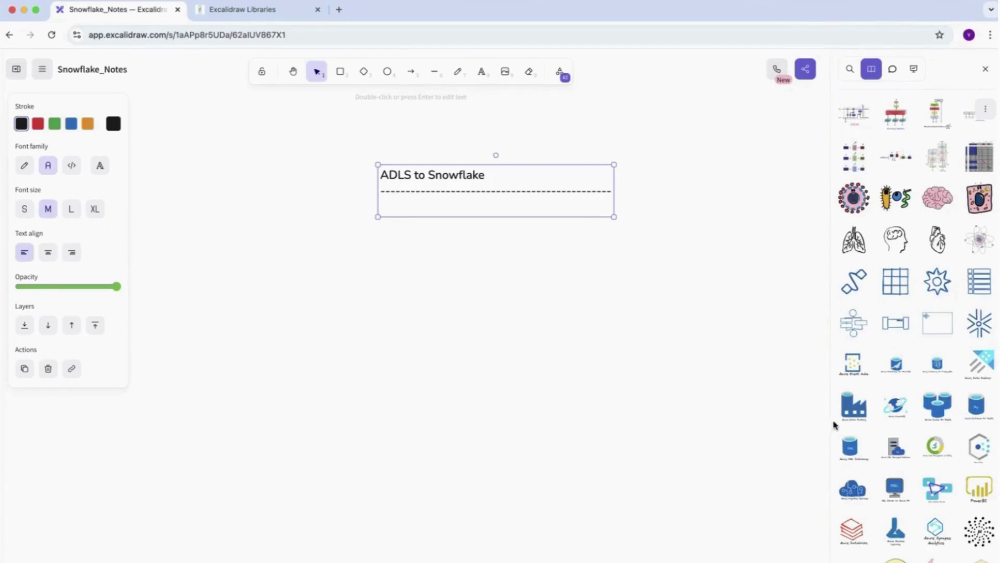
pyautogui.scroll(-10, 897, 436)
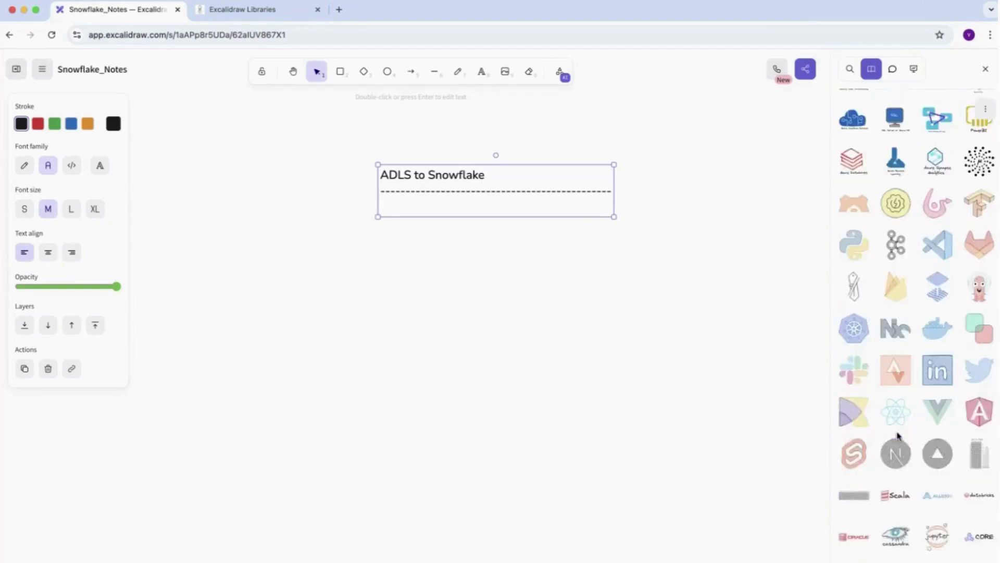
pyautogui.scroll(-15, 898, 437)
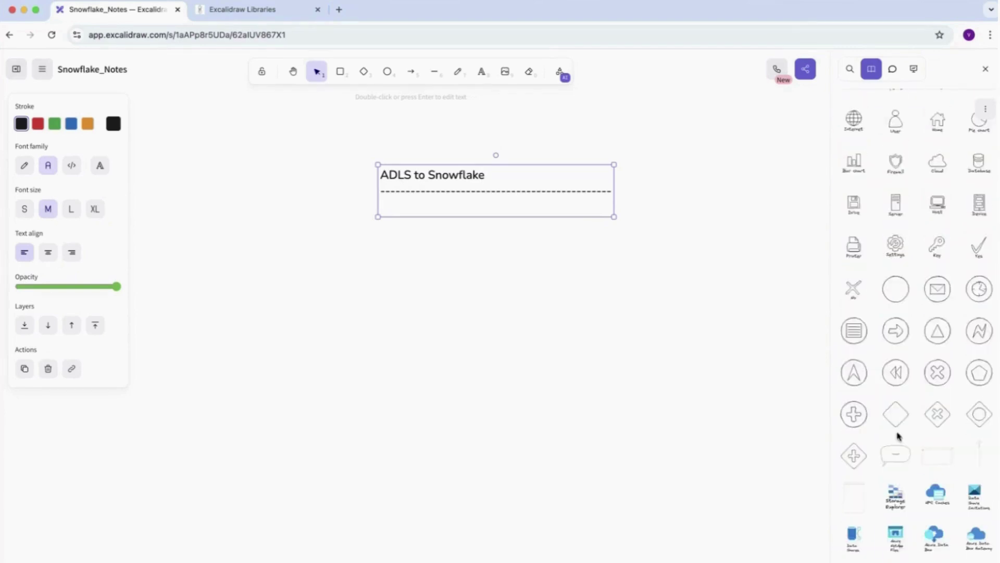
pyautogui.scroll(-5, 904, 517)
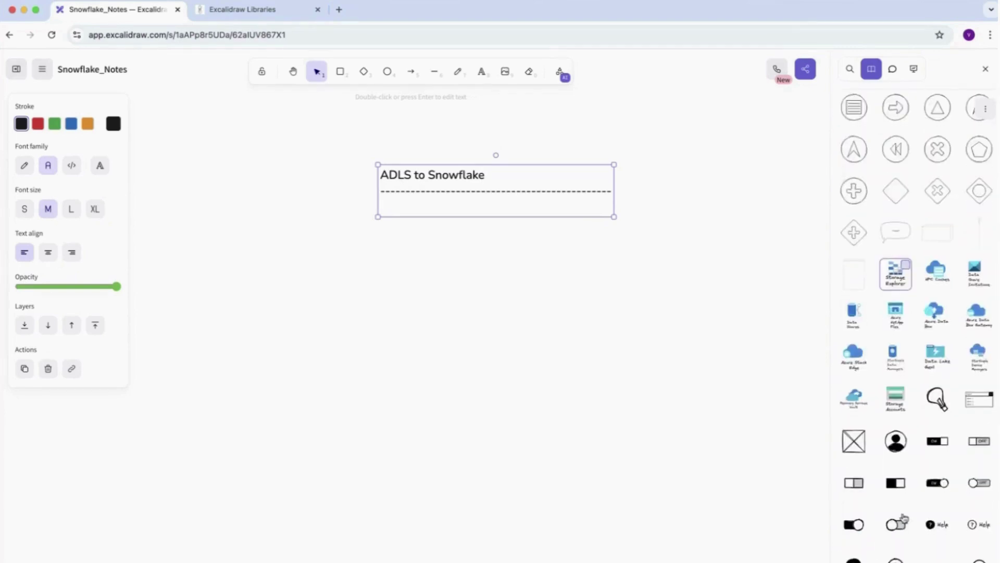
# Insert the Data Lake Gen1 icon and position it just below the ADLS to Snowflake title
pyautogui.click(937, 357)
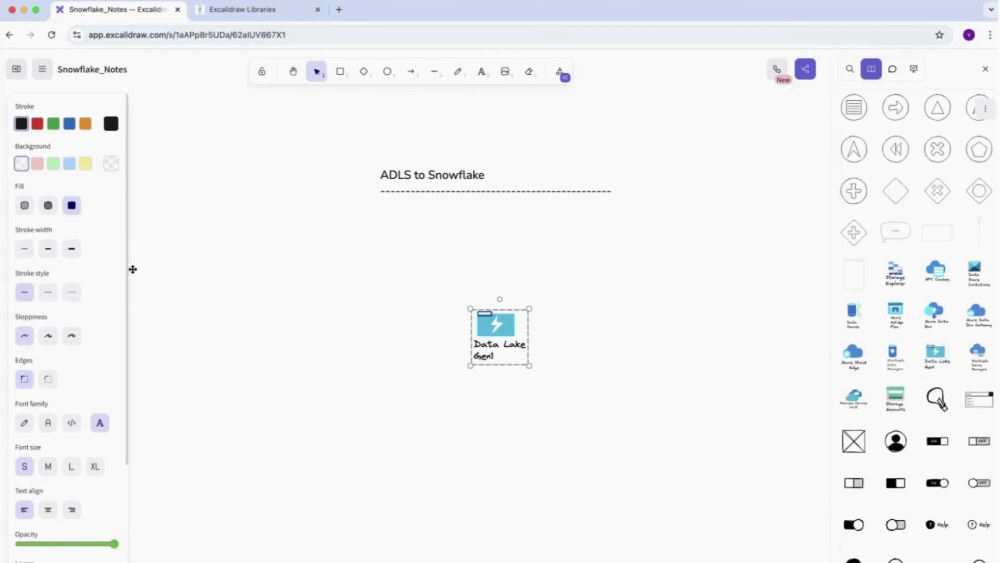
pyautogui.moveTo(133, 269); pyautogui.dragTo(343, 268)
pyautogui.scroll(3, 519, 325)
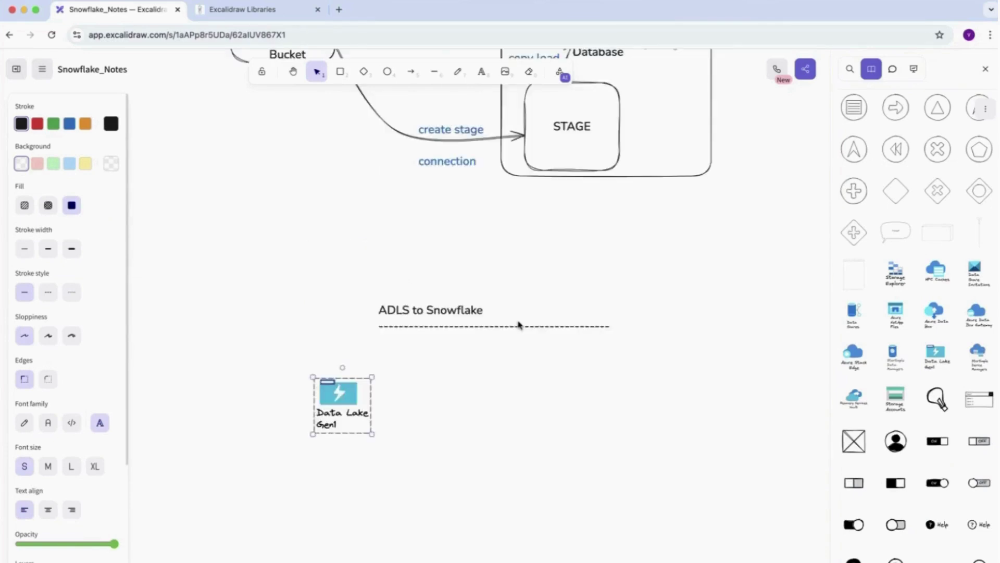
pyautogui.scroll(5, 518, 325)
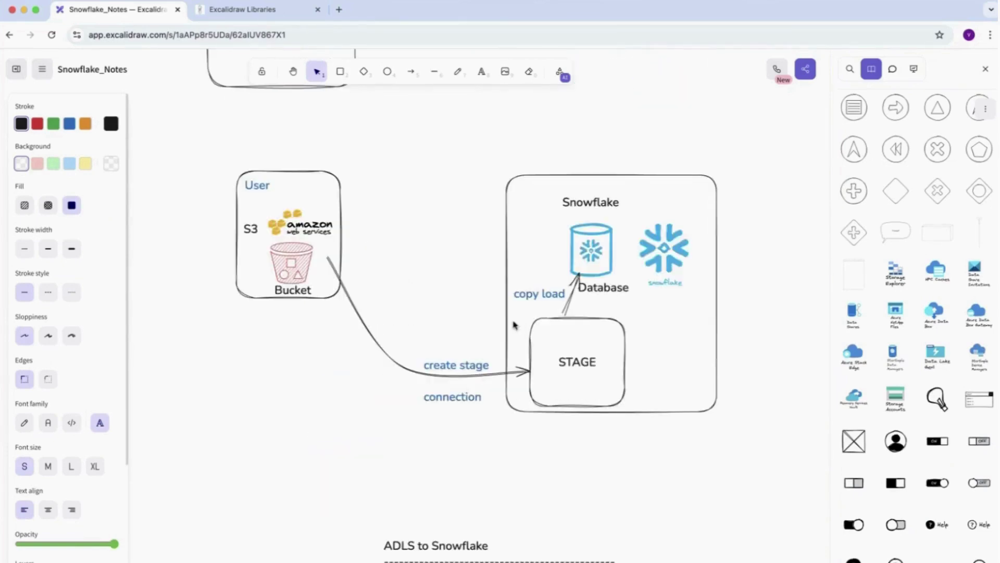
pyautogui.scroll(-6, 321, 321)
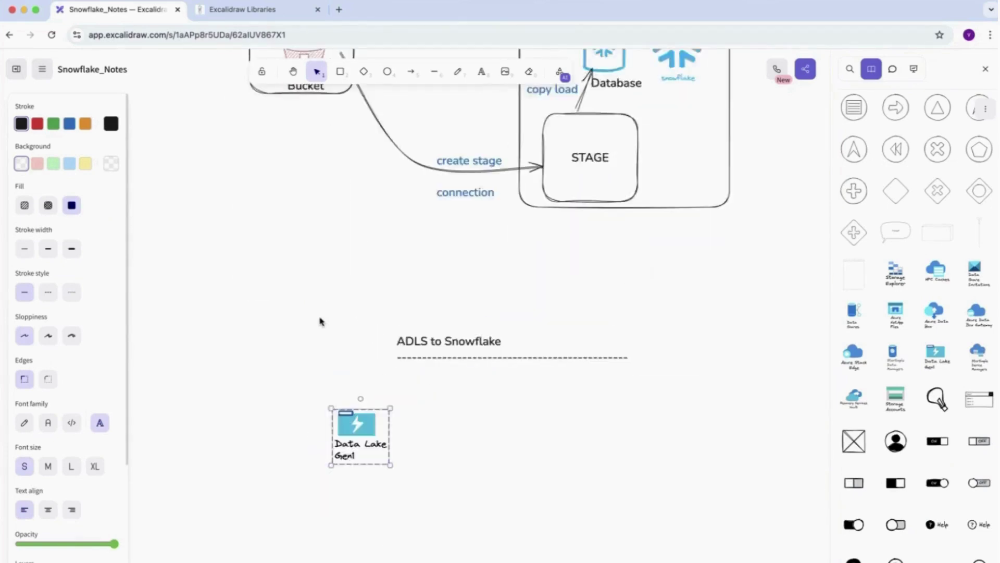
pyautogui.scroll(-3, 339, 308)
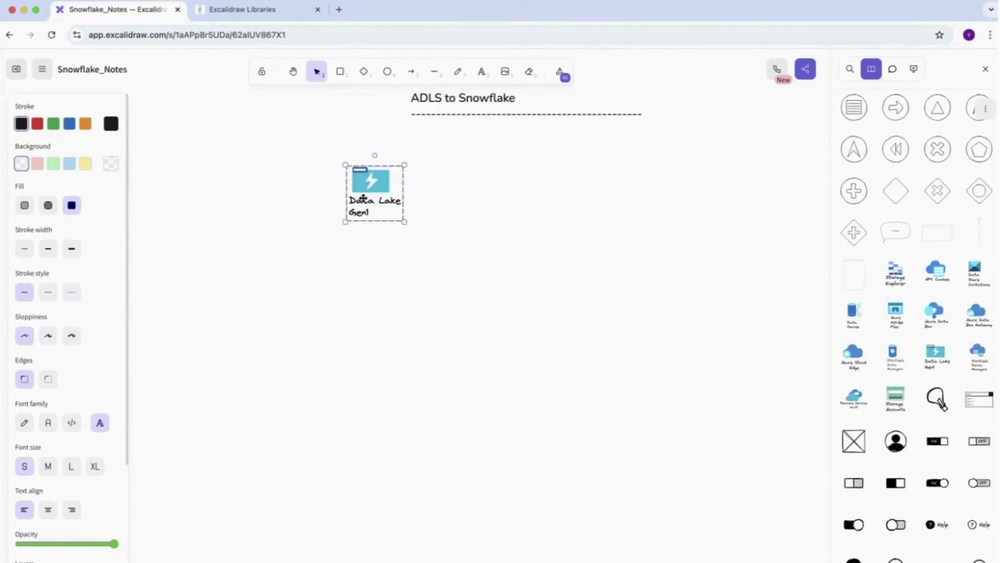
pyautogui.moveTo(369, 175); pyautogui.dragTo(318, 304)
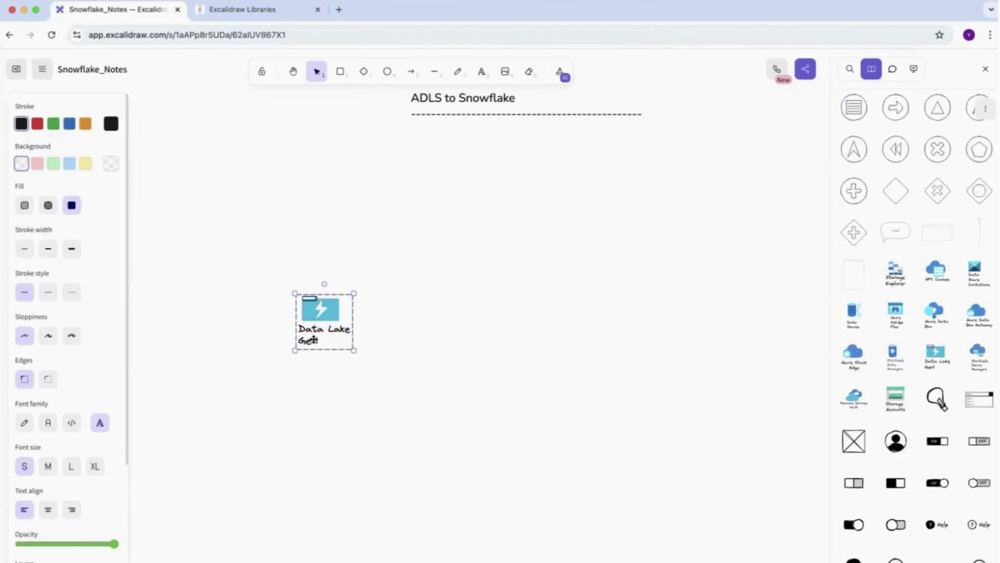
pyautogui.click(322, 336)
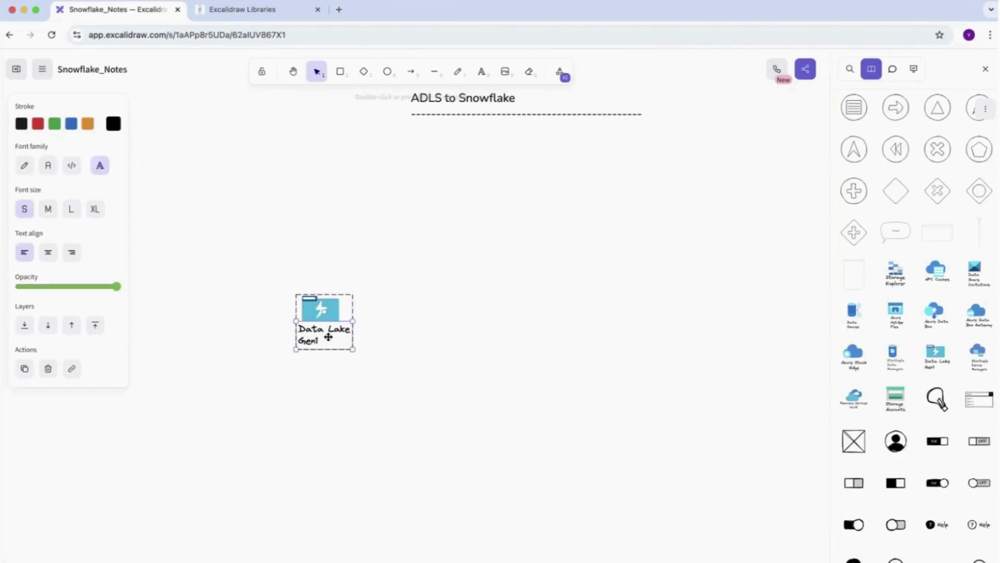
pyautogui.click(412, 354)
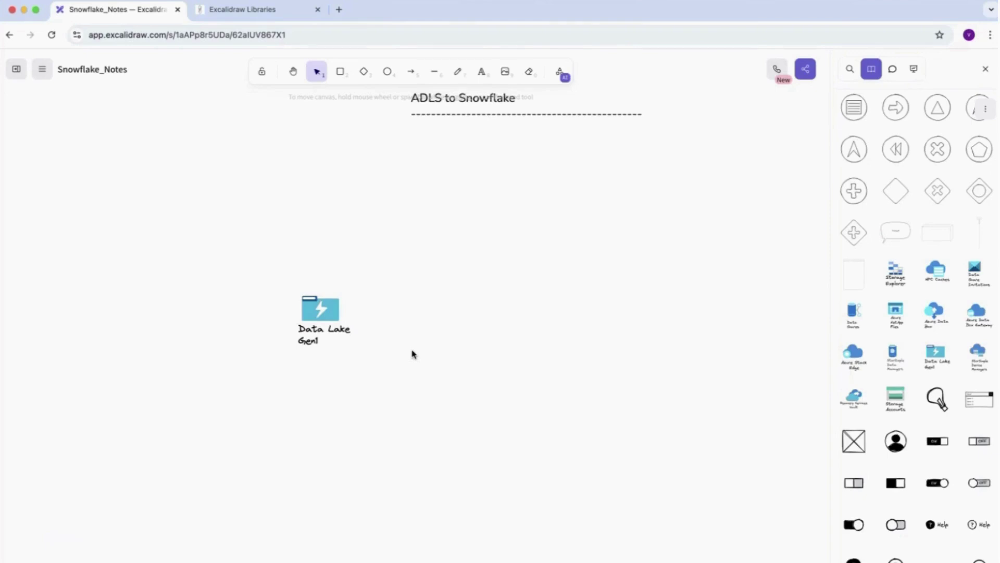
pyautogui.scroll(-5, 411, 355)
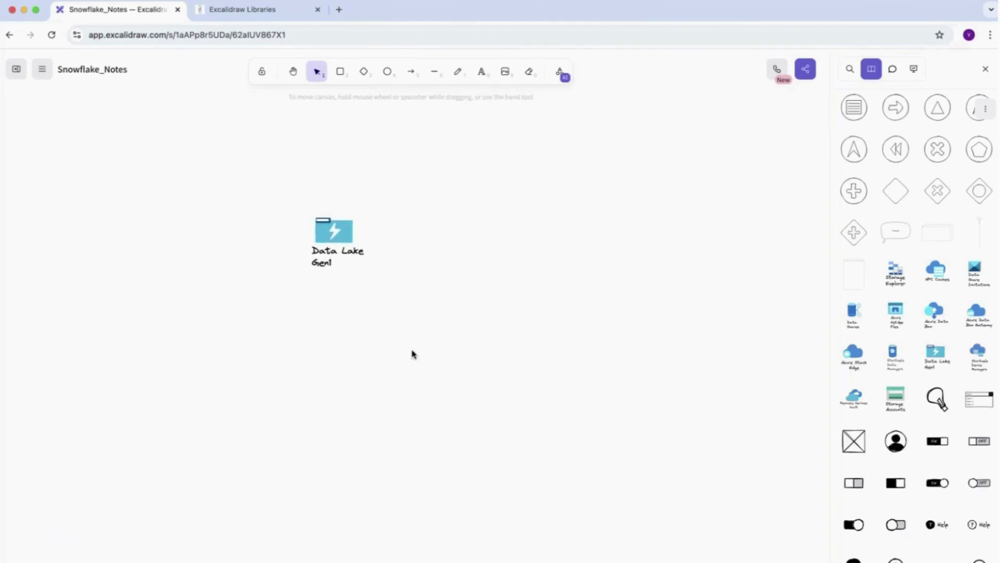
pyautogui.scroll(7, 412, 354)
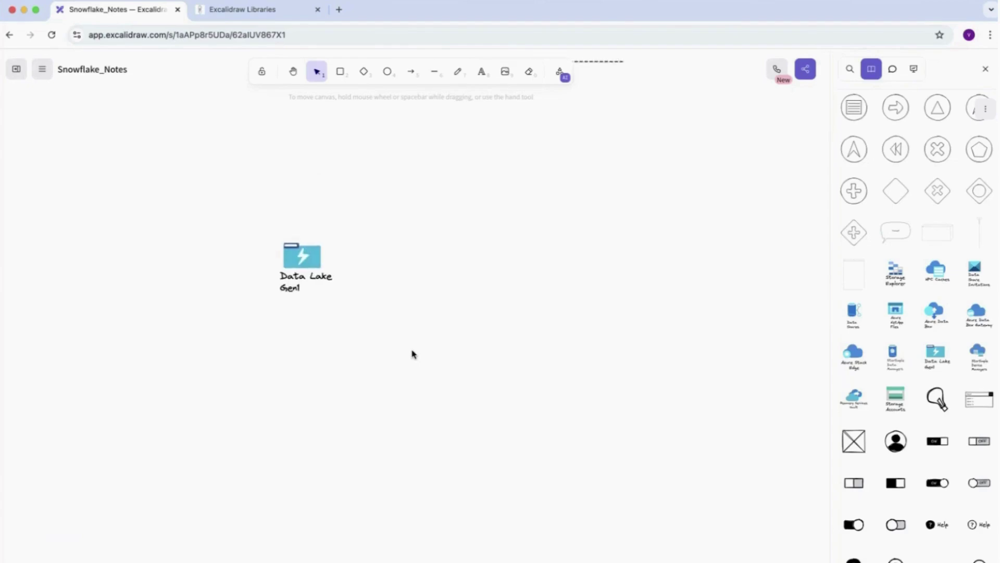
pyautogui.moveTo(241, 335); pyautogui.dragTo(338, 434)
pyautogui.moveTo(306, 392); pyautogui.dragTo(317, 262)
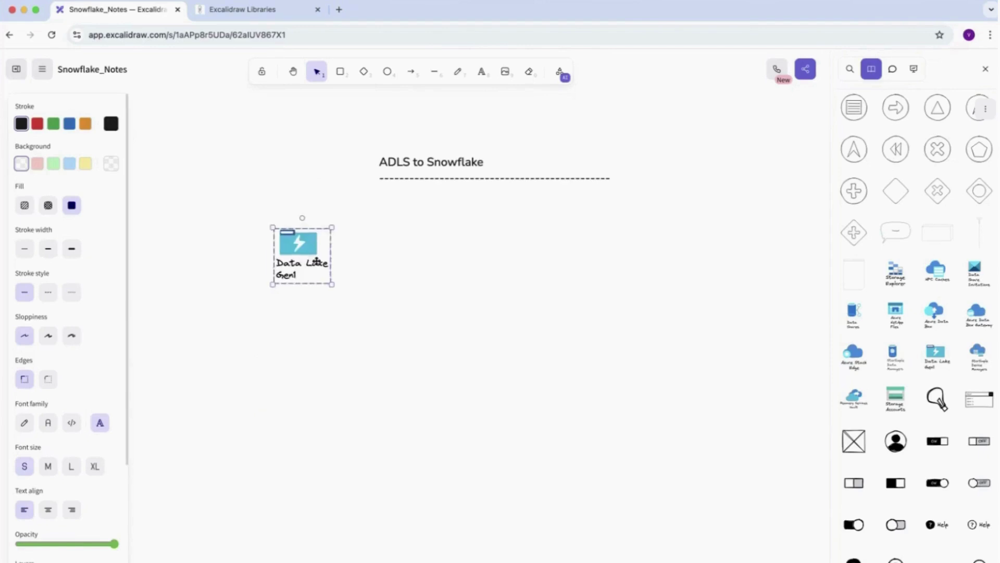
pyautogui.click(425, 315)
# Draw a large rounded rectangle enclosing the Data Lake Gen1 icon
pyautogui.scroll(10, 424, 315)
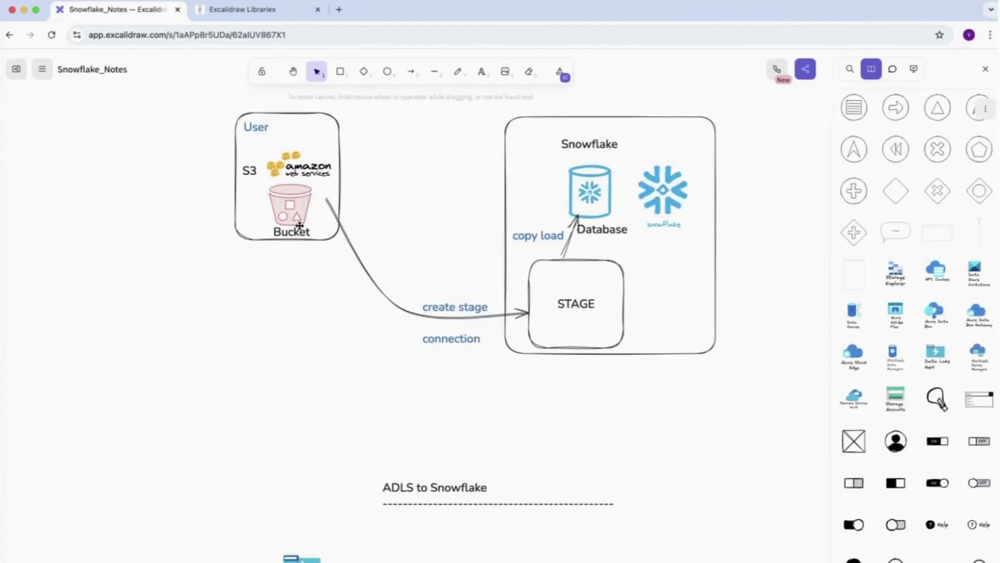
pyautogui.scroll(-6, 382, 411)
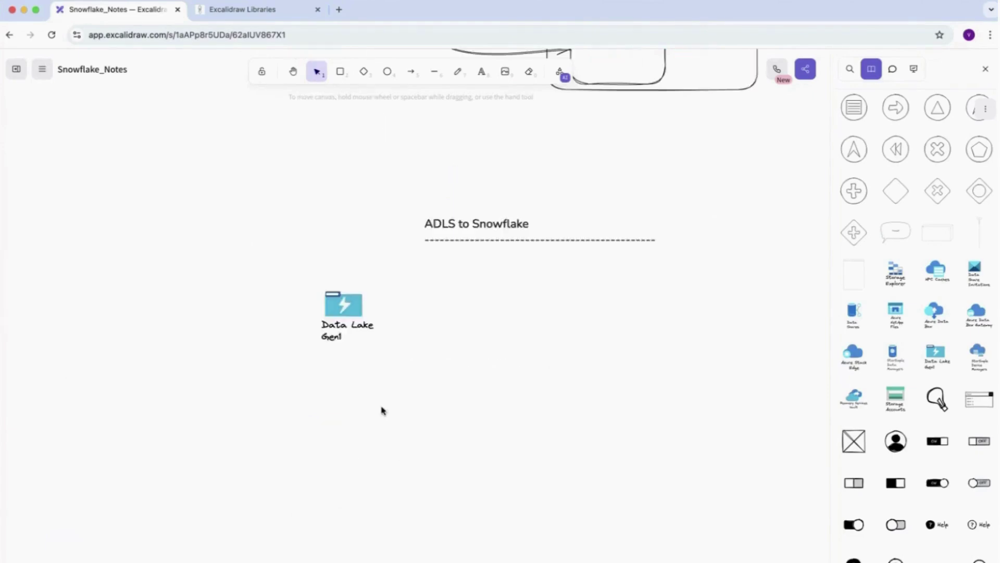
pyautogui.scroll(-1, 382, 411)
pyautogui.click(340, 71)
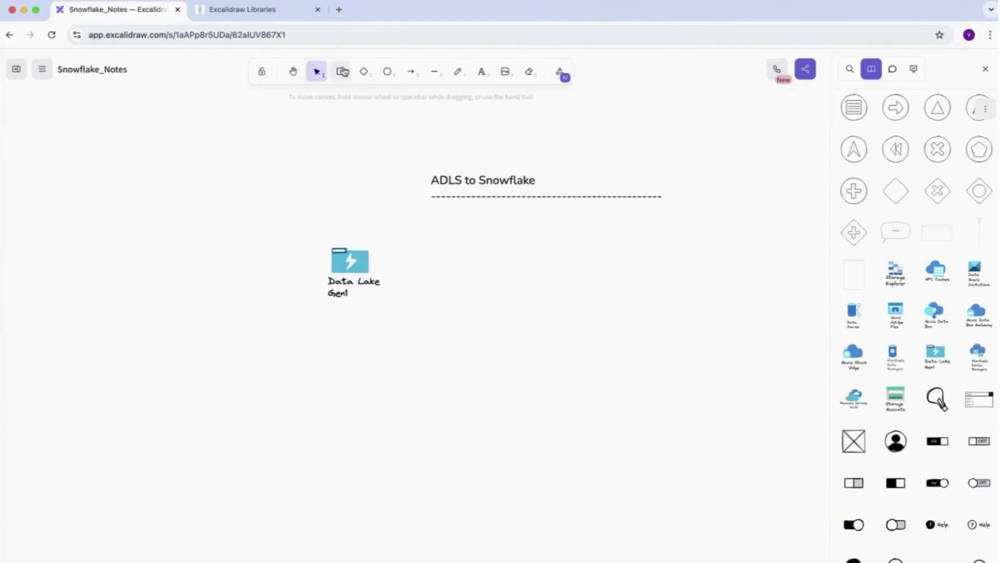
pyautogui.moveTo(249, 208); pyautogui.dragTo(426, 414)
pyautogui.moveTo(389, 374)
pyautogui.mouseDown()
pyautogui.moveTo(373, 411)
pyautogui.moveTo(369, 401)
pyautogui.mouseUp()
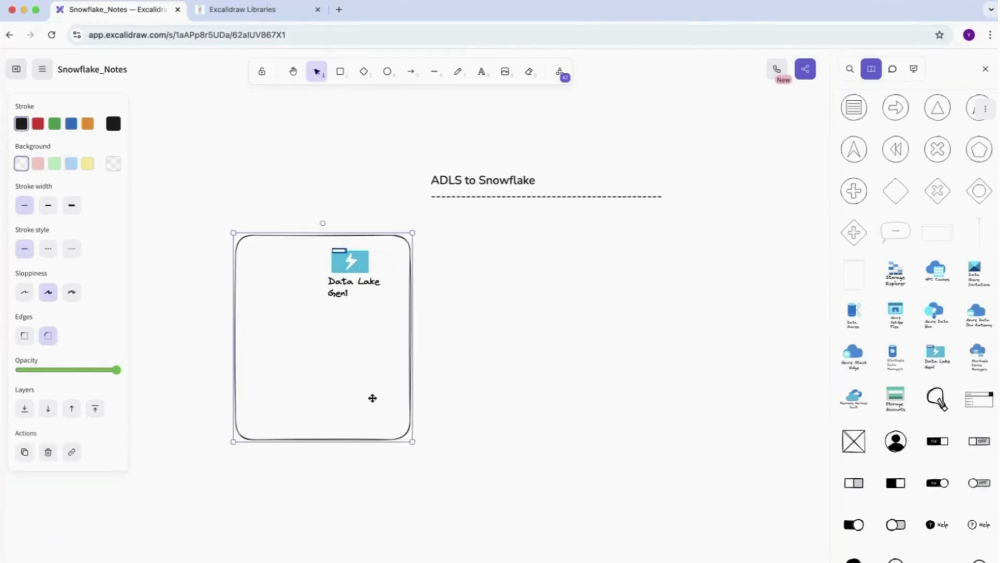
# Insert the Storage Accounts icon into the container below Data Lake Gen1
pyautogui.click(727, 361)
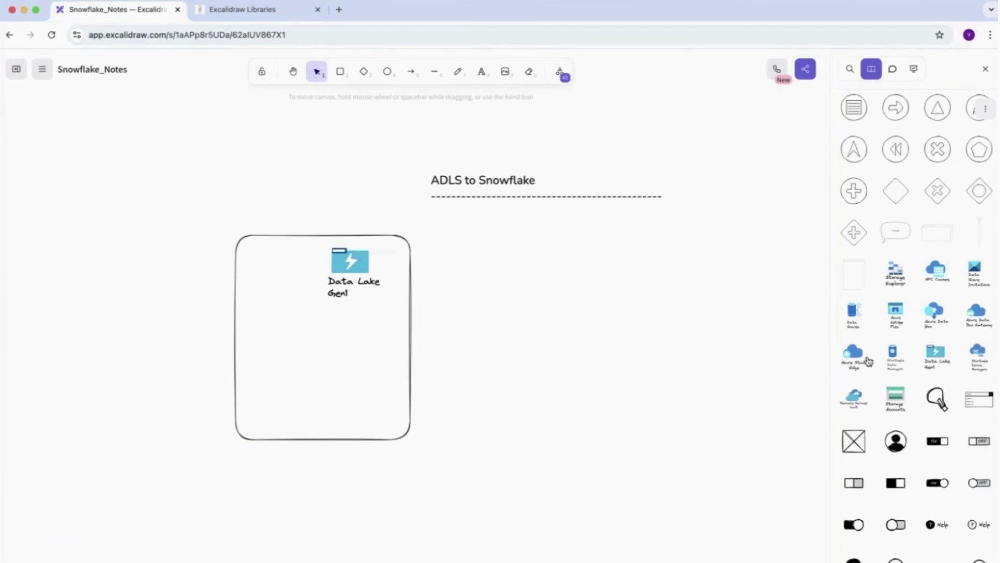
pyautogui.click(896, 400)
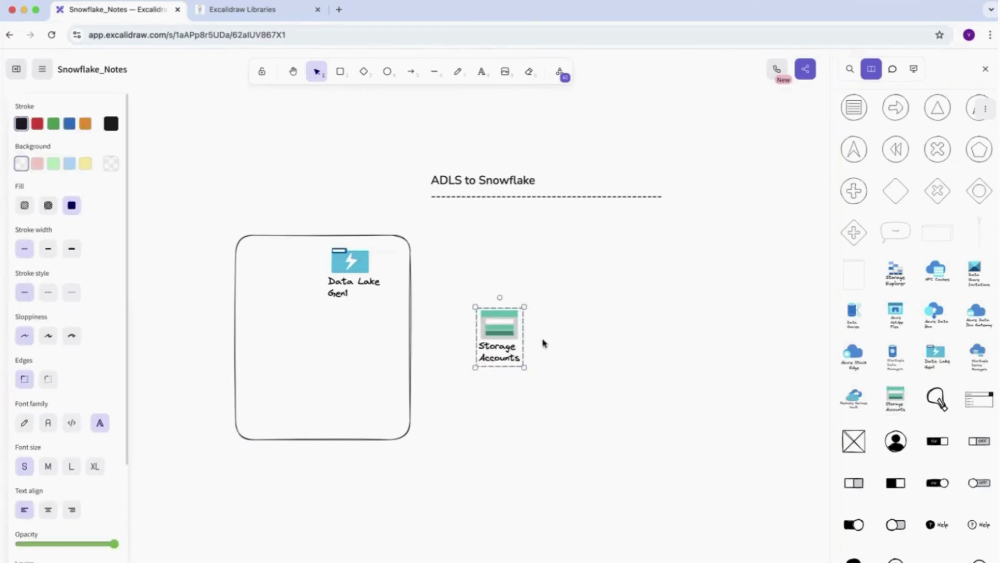
pyautogui.moveTo(511, 334); pyautogui.dragTo(302, 335)
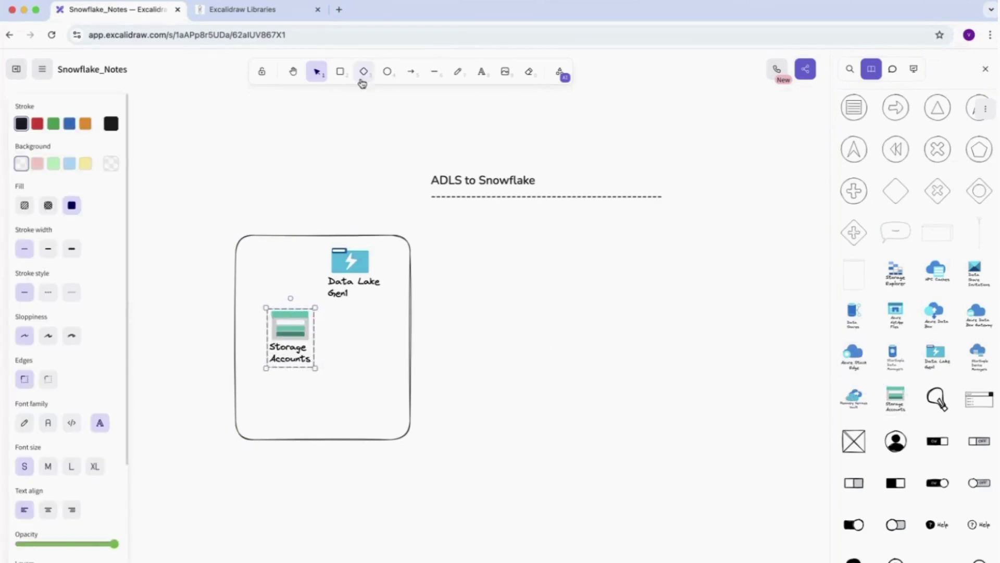
# Draw a smaller inner rounded box around Storage Accounts, its top edge below Data Lake Gen1
pyautogui.click(341, 73)
pyautogui.moveTo(259, 293); pyautogui.dragTo(397, 431)
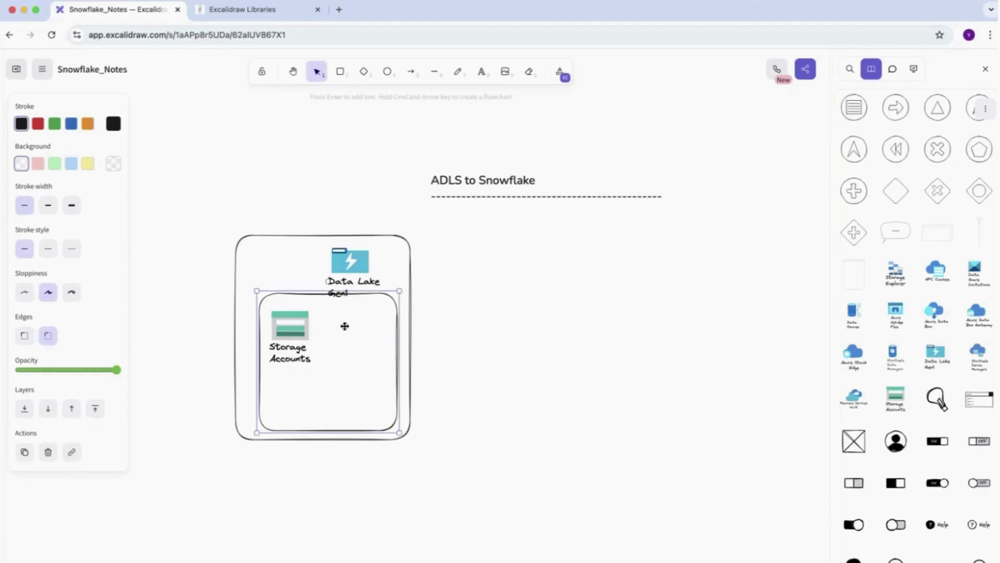
pyautogui.moveTo(328, 296)
pyautogui.mouseDown()
pyautogui.moveTo(328, 315)
pyautogui.moveTo(328, 304)
pyautogui.mouseUp()
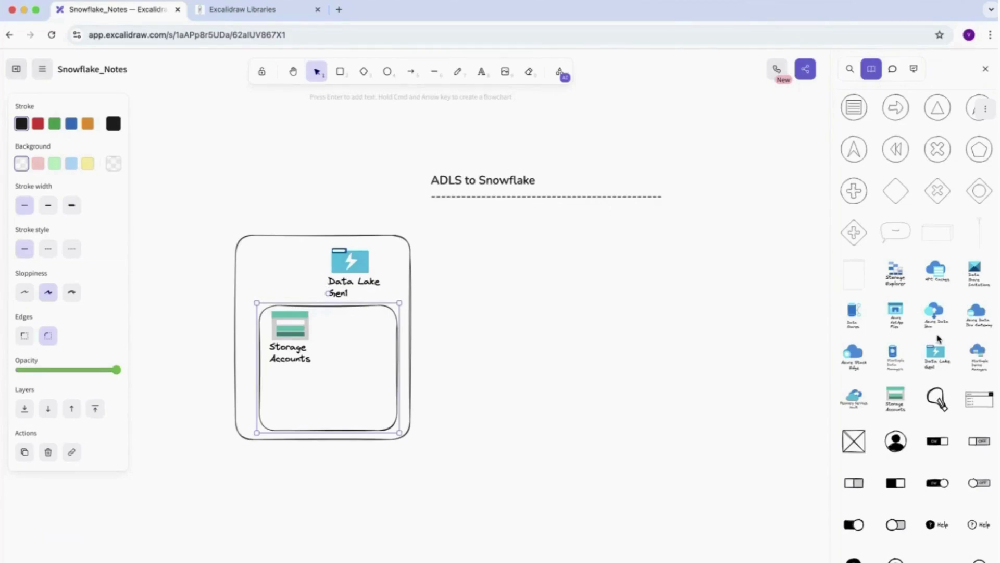
pyautogui.scroll(10, 938, 339)
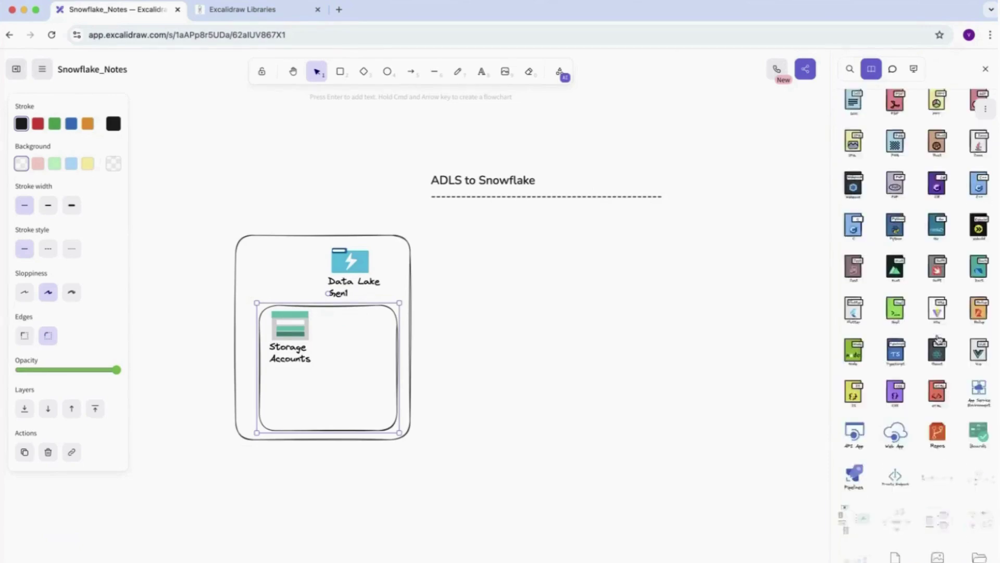
pyautogui.scroll(10, 937, 340)
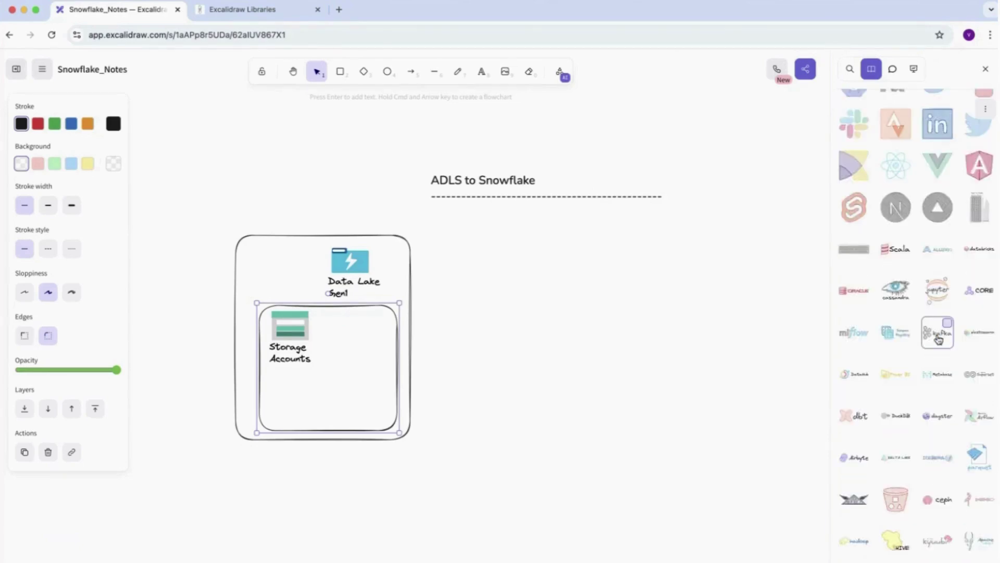
pyautogui.scroll(10, 937, 338)
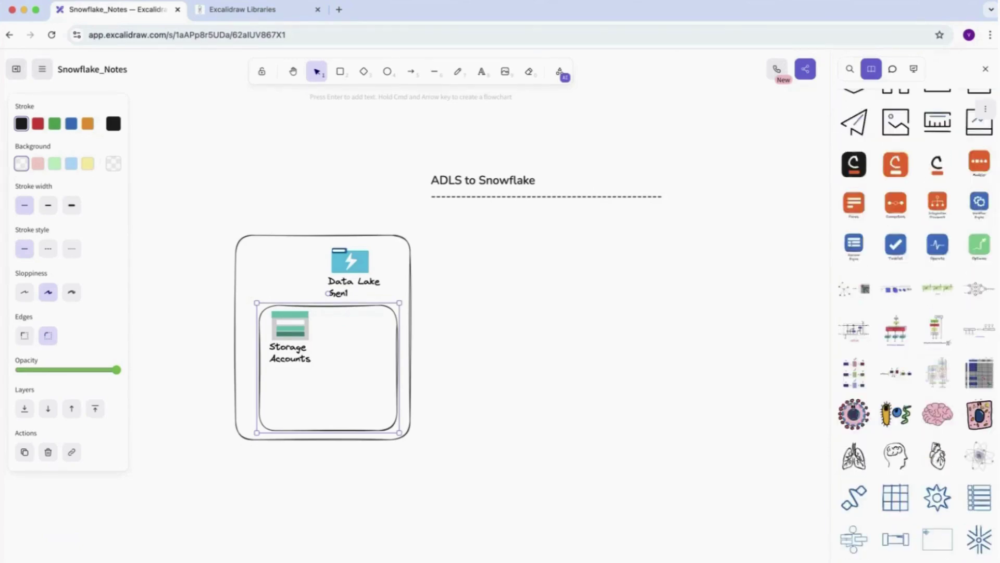
pyautogui.scroll(-3, 917, 323)
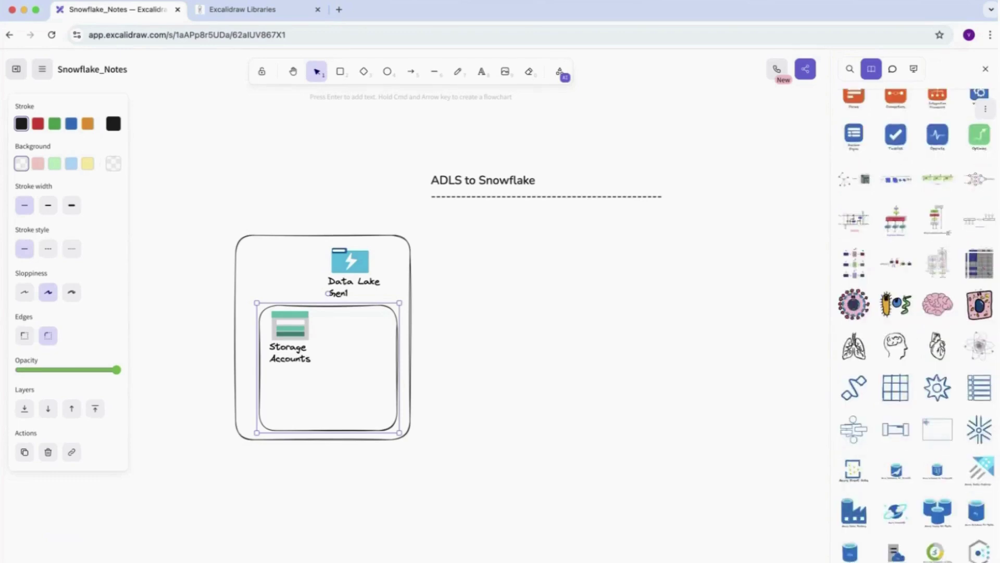
# Search the library directory for 'containers' and add the Azure Containers library
pyautogui.hotkey('ctrl', 'Tab')
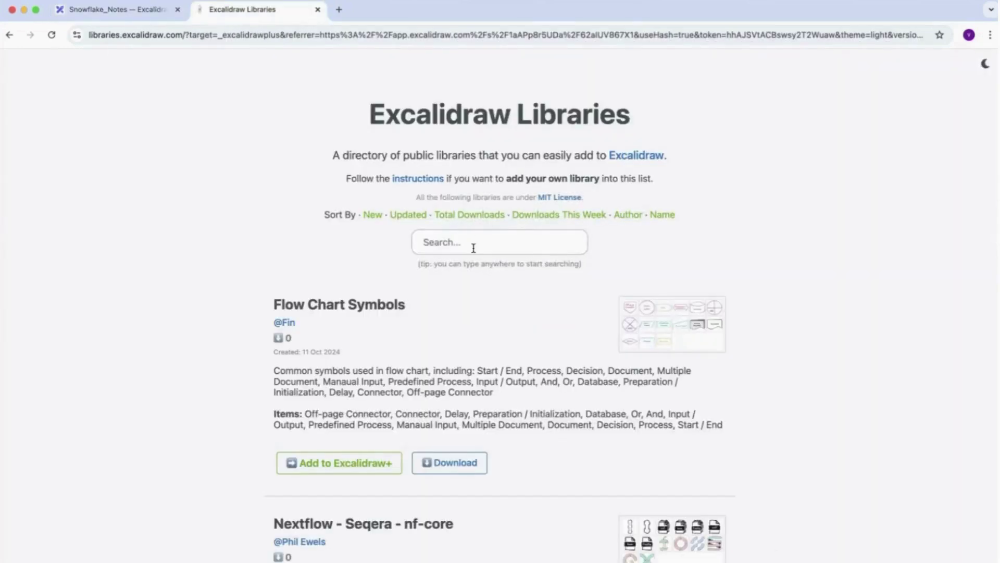
pyautogui.click(473, 248)
pyautogui.write('dontainer')
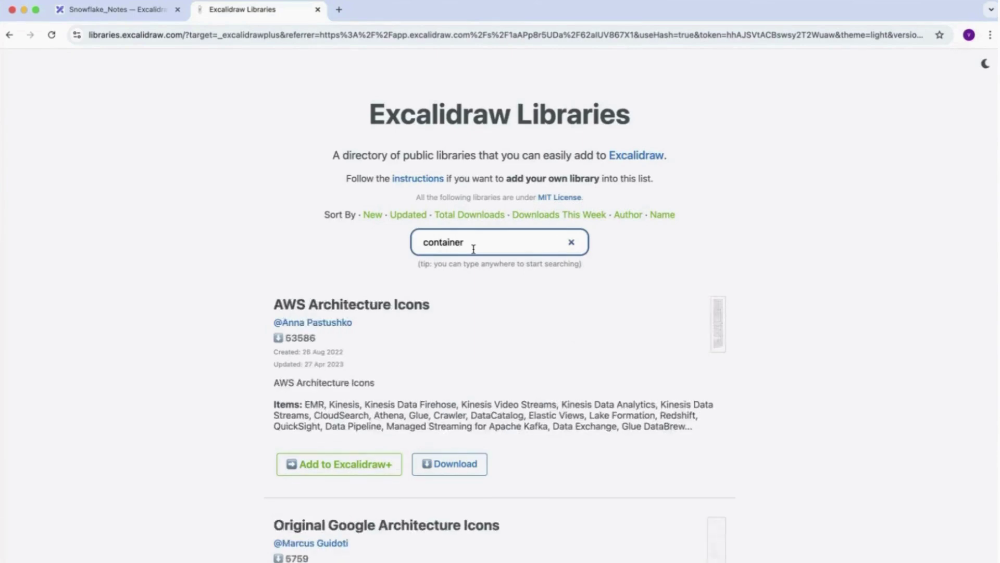
pyautogui.write('s')
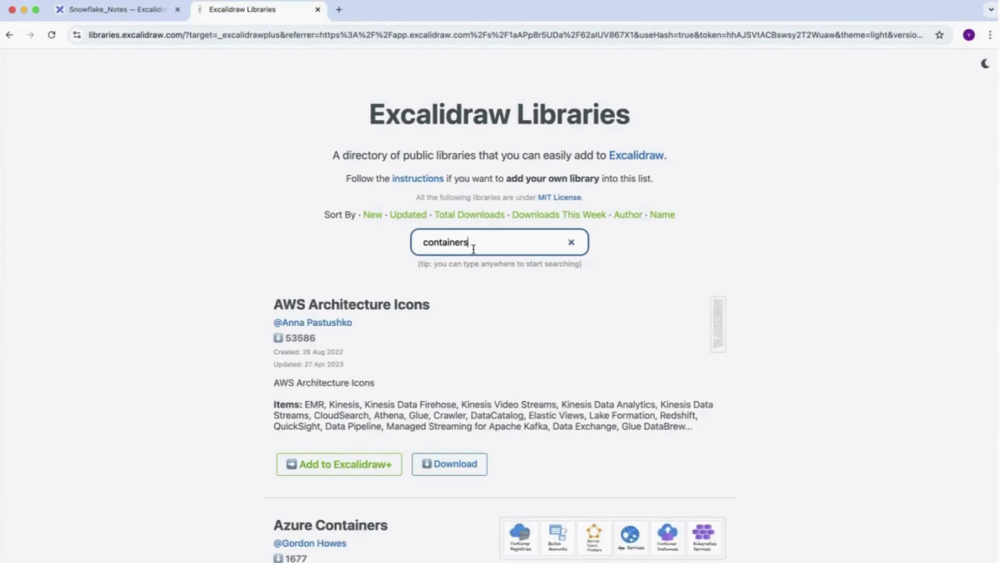
pyautogui.scroll(-2, 518, 325)
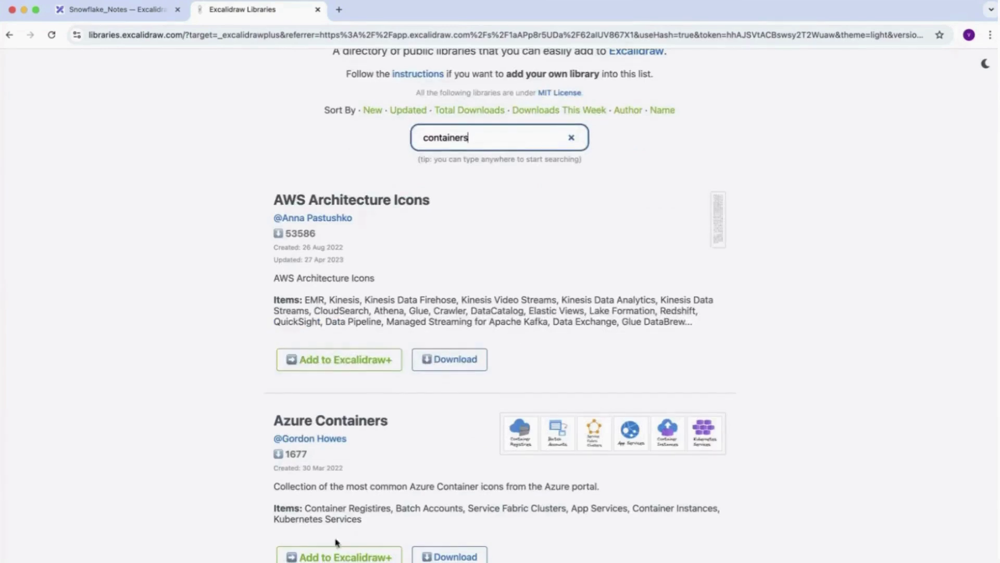
pyautogui.click(344, 555)
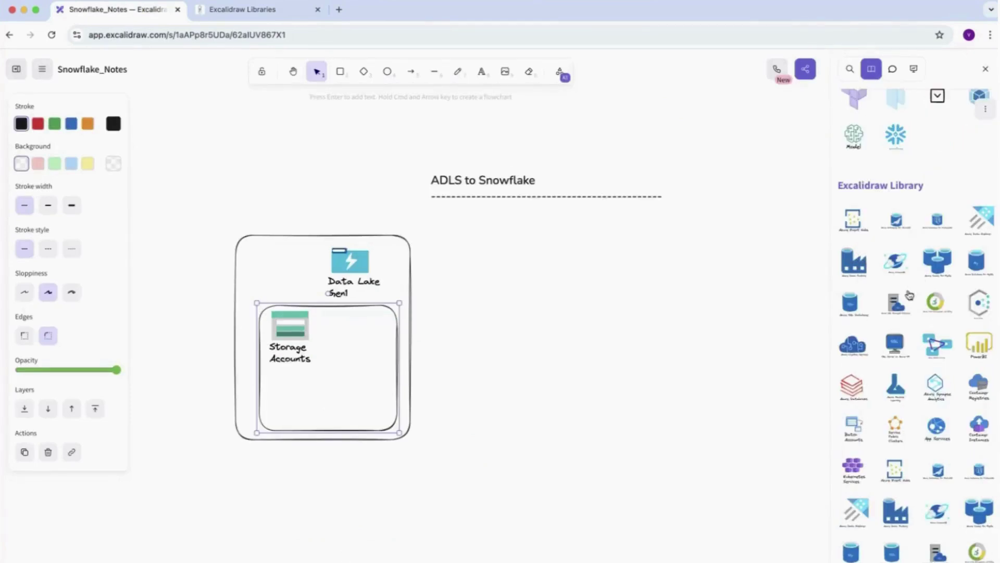
# Place a Container Registries icon on the canvas and delete the duplicate copy
pyautogui.scroll(-2, 909, 294)
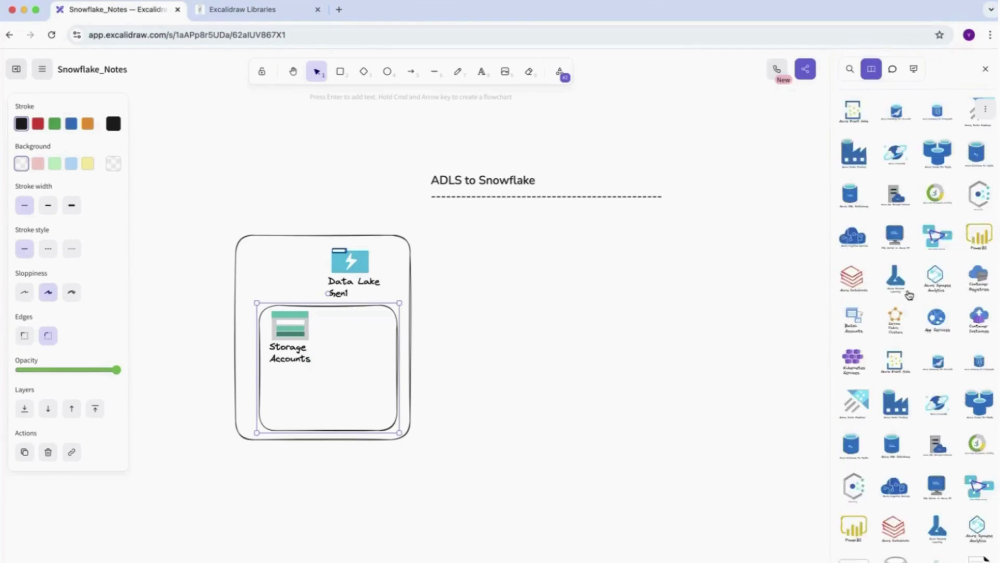
pyautogui.scroll(12, 910, 295)
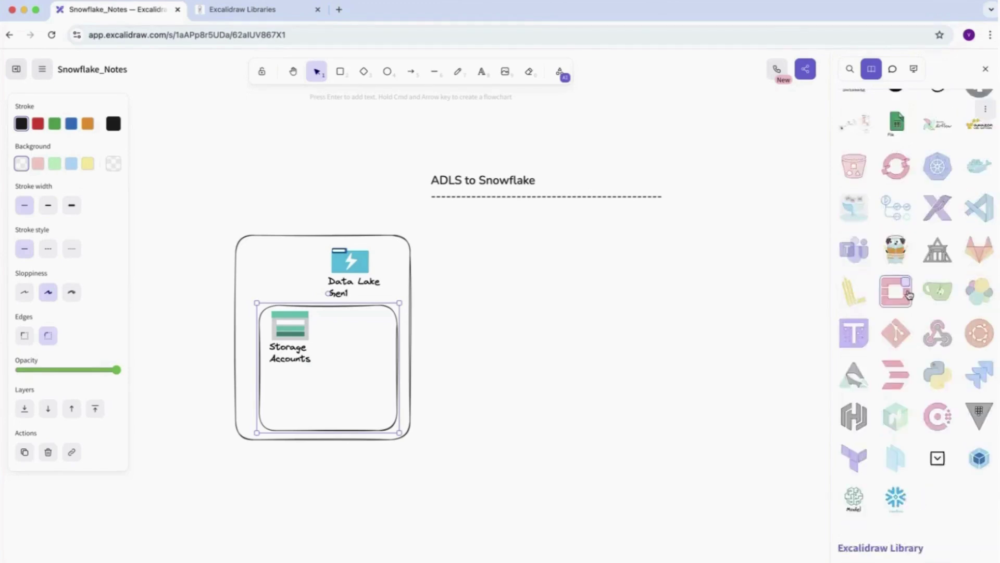
pyautogui.scroll(-7, 909, 295)
pyautogui.scroll(-2, 909, 295)
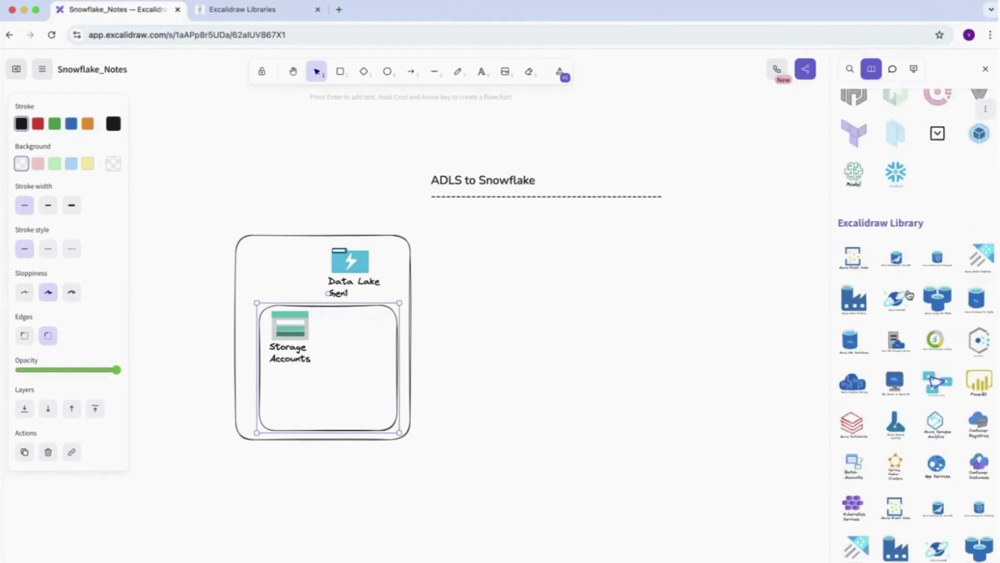
pyautogui.scroll(-2, 907, 294)
pyautogui.scroll(-1, 907, 295)
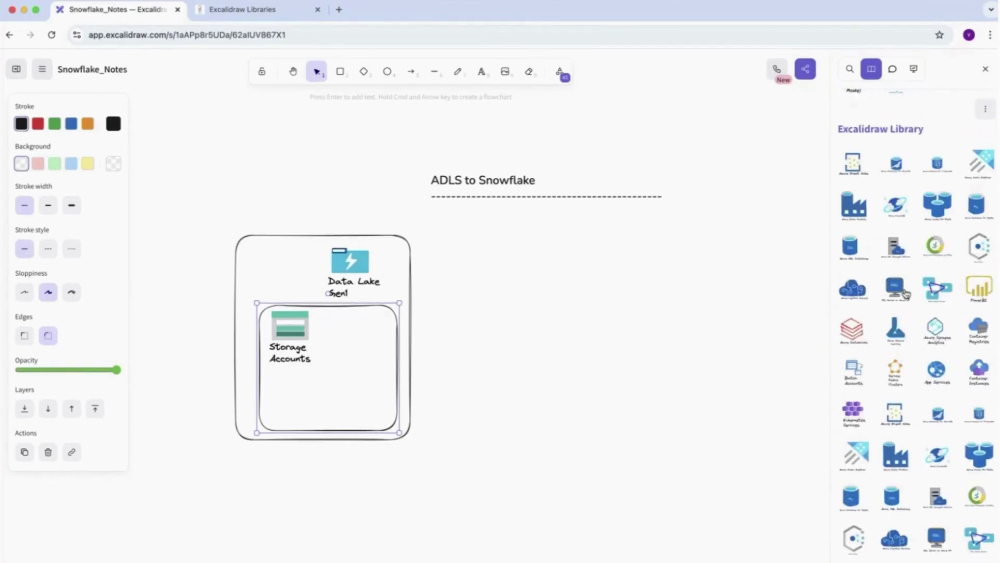
pyautogui.scroll(-1, 906, 295)
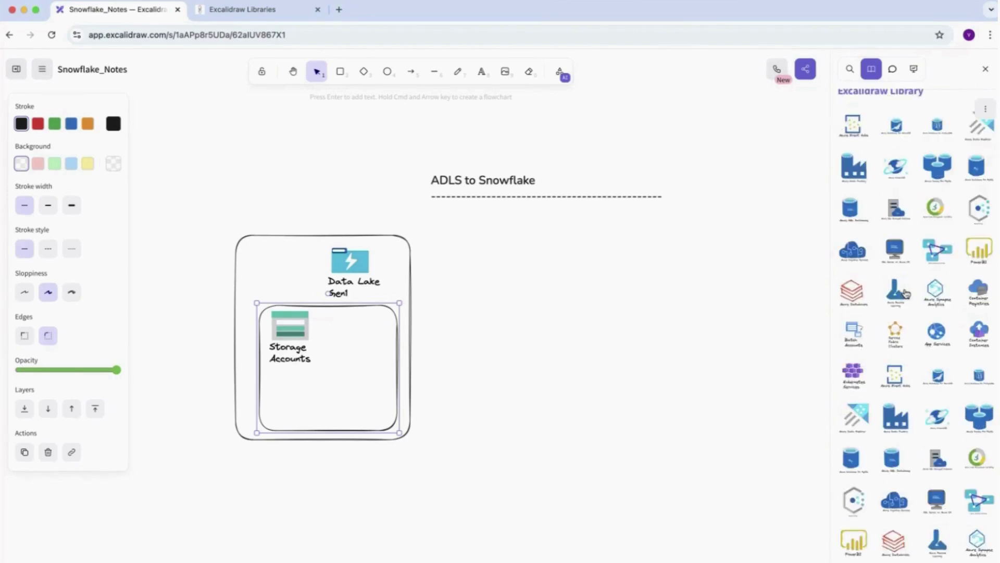
pyautogui.click(989, 282)
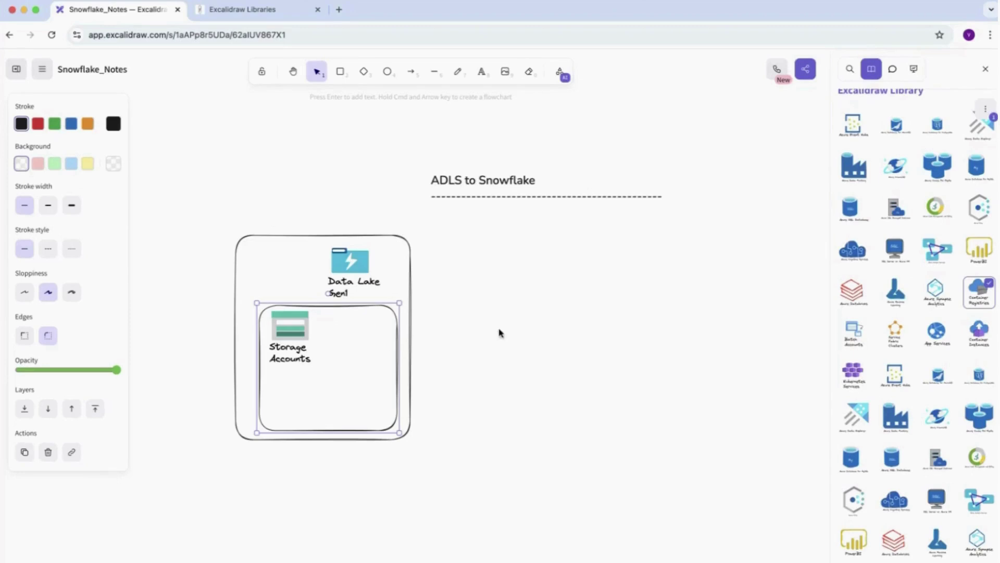
pyautogui.moveTo(989, 282); pyautogui.dragTo(610, 335)
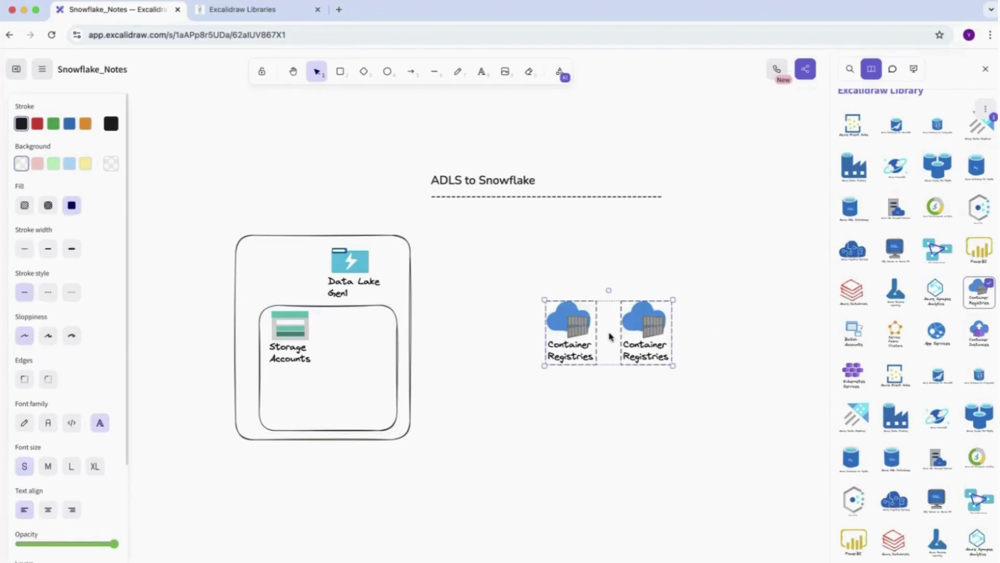
pyautogui.click(666, 437)
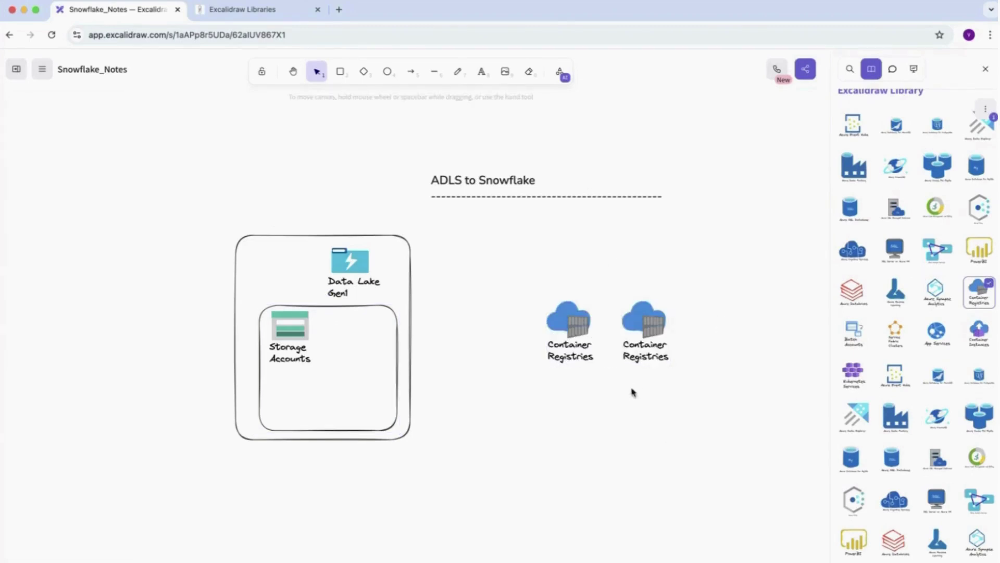
pyautogui.moveTo(597, 273); pyautogui.dragTo(709, 398)
pyautogui.press('Delete')
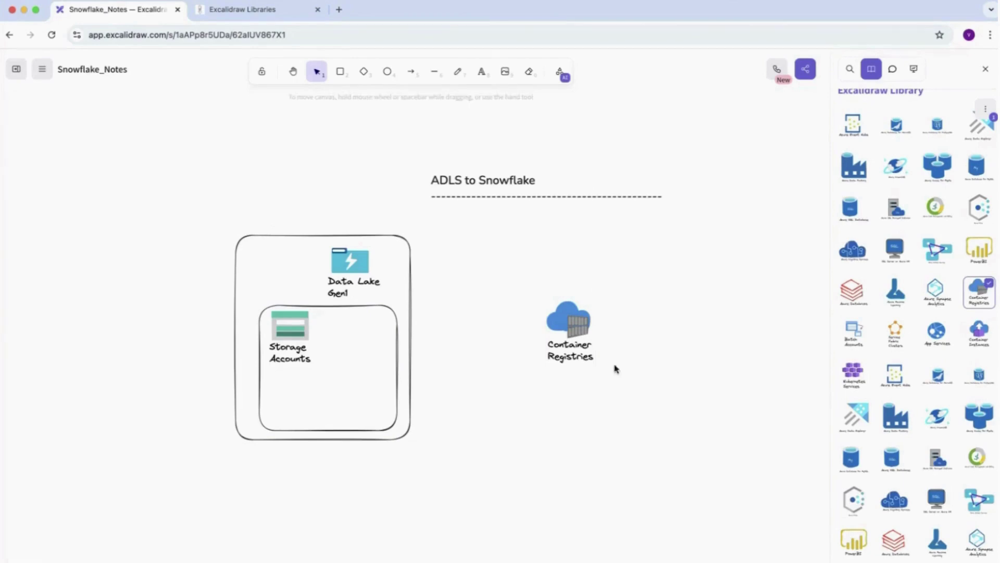
# Move the icon into the Storage Accounts box and shorten its label to 'Container'
pyautogui.click(576, 347)
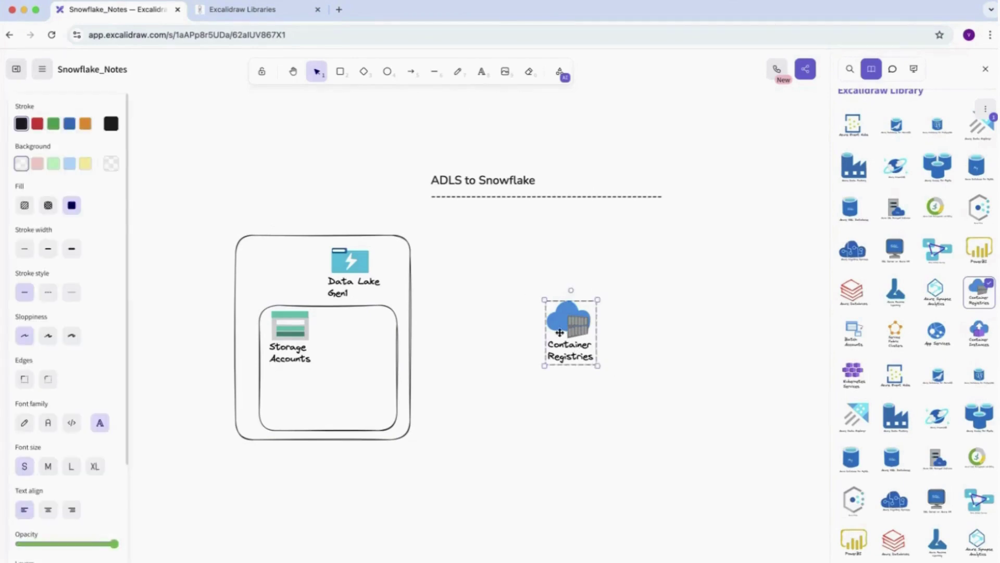
pyautogui.moveTo(369, 379); pyautogui.dragTo(356, 381)
pyautogui.click(468, 412)
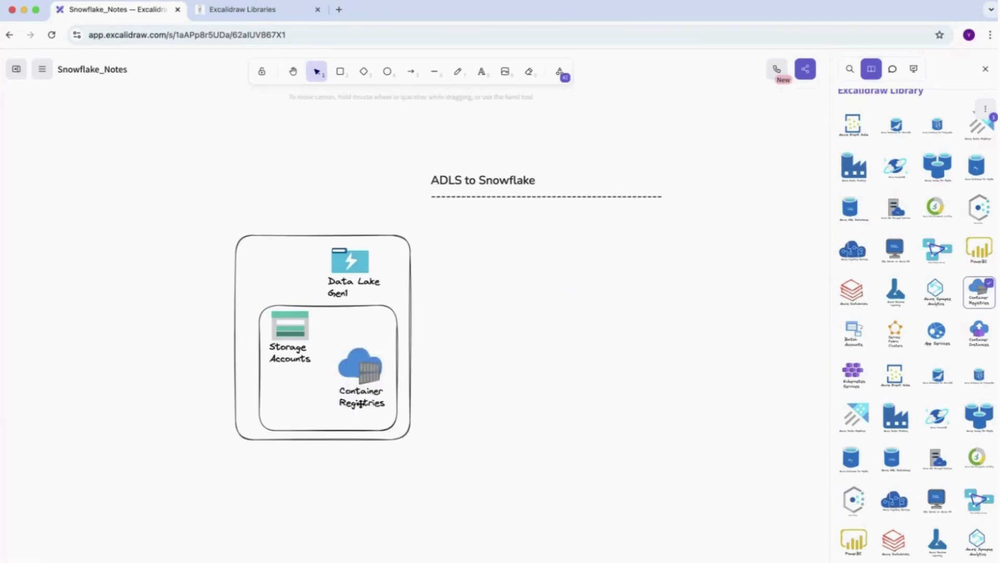
pyautogui.click(353, 406)
pyautogui.doubleClick(358, 405)
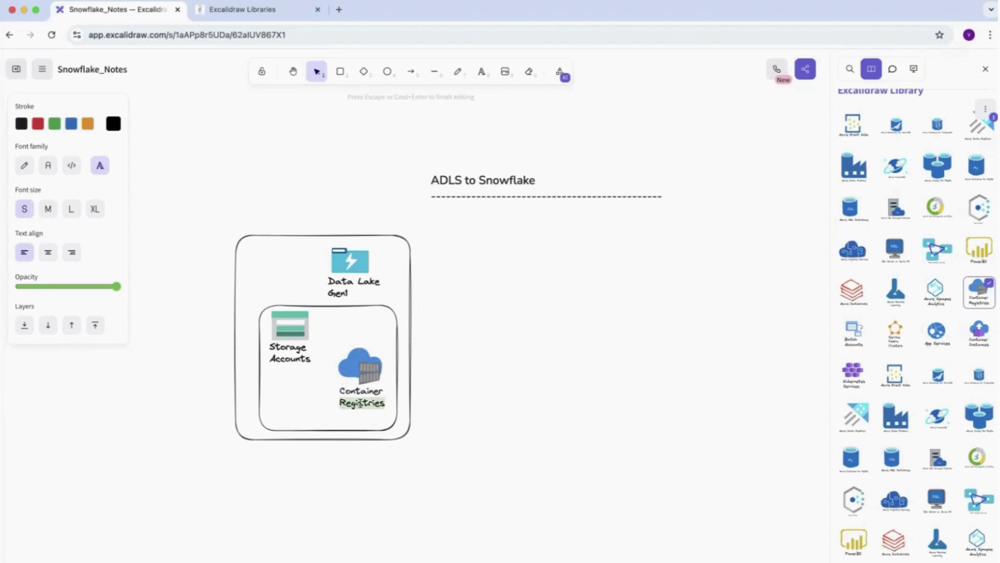
pyautogui.press('BackSpace')
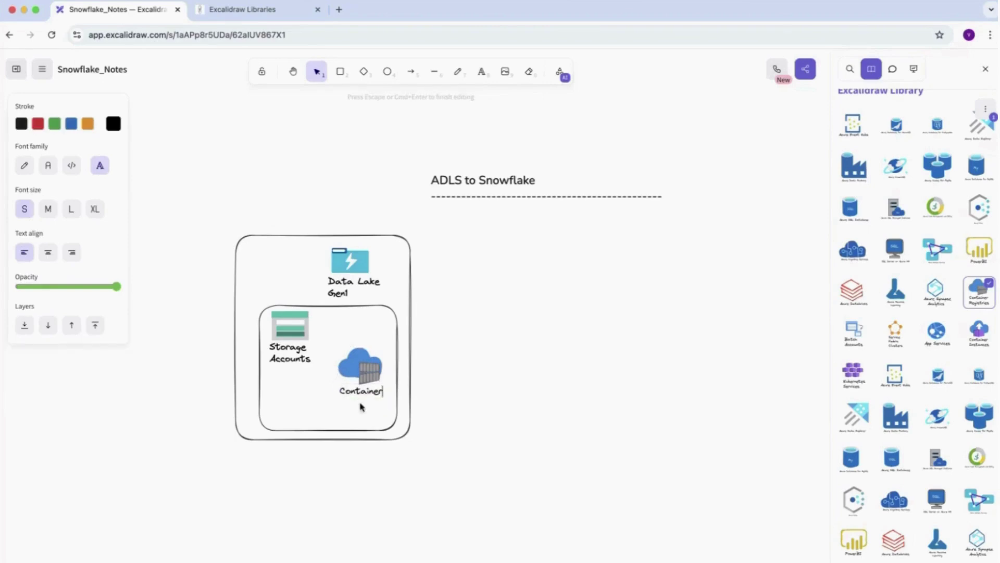
pyautogui.click(364, 339)
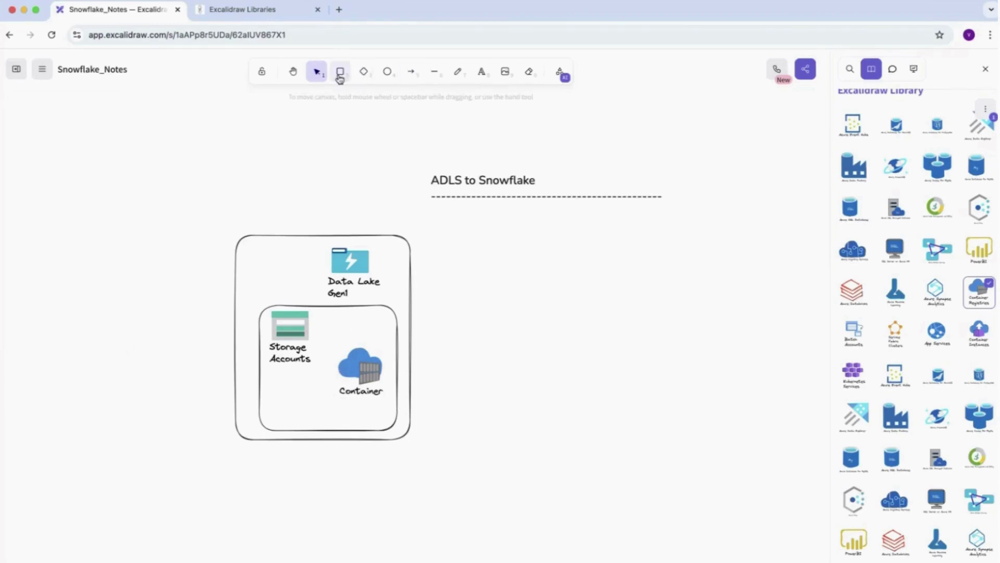
# Close the icon library sidebar and pan around the diagram
pyautogui.scroll(10, 917, 312)
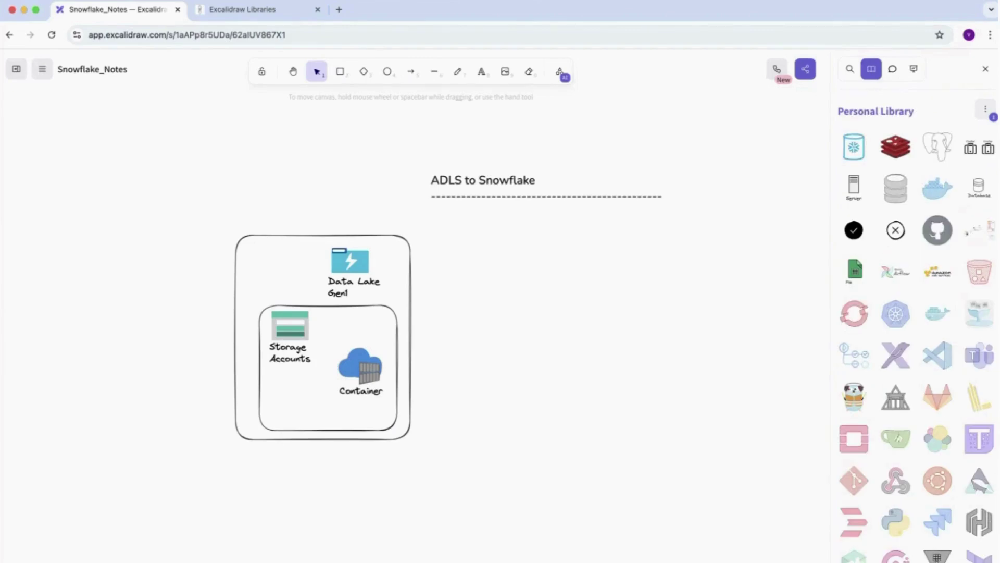
pyautogui.scroll(-3, 974, 266)
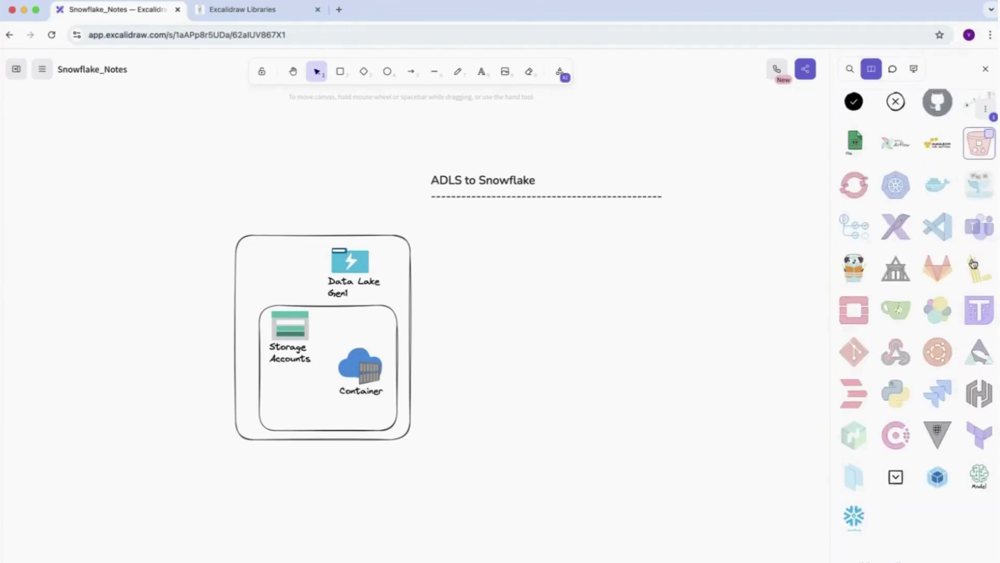
pyautogui.scroll(3, 973, 263)
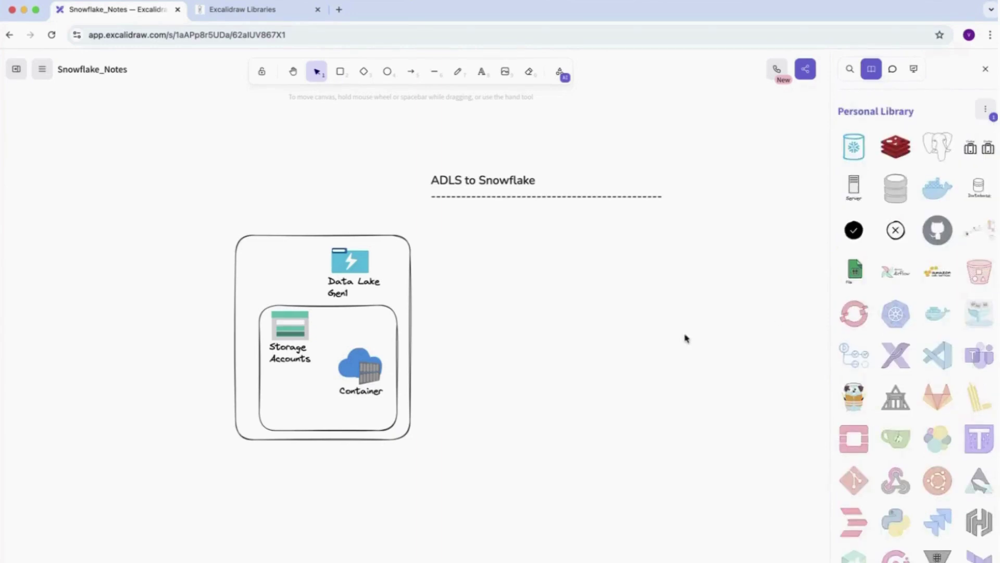
pyautogui.scroll(3, 626, 343)
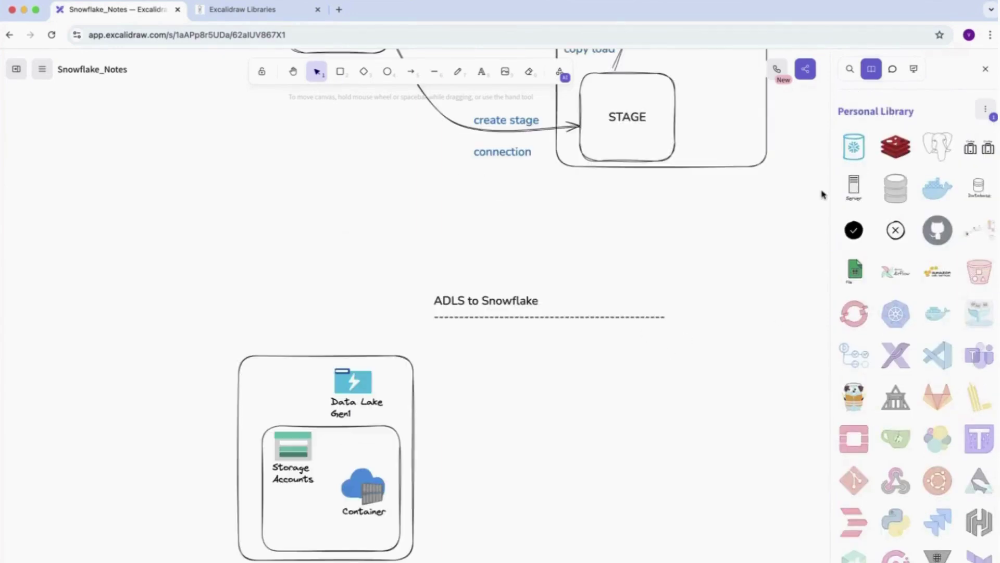
pyautogui.click(985, 69)
pyautogui.scroll(20, 603, 238)
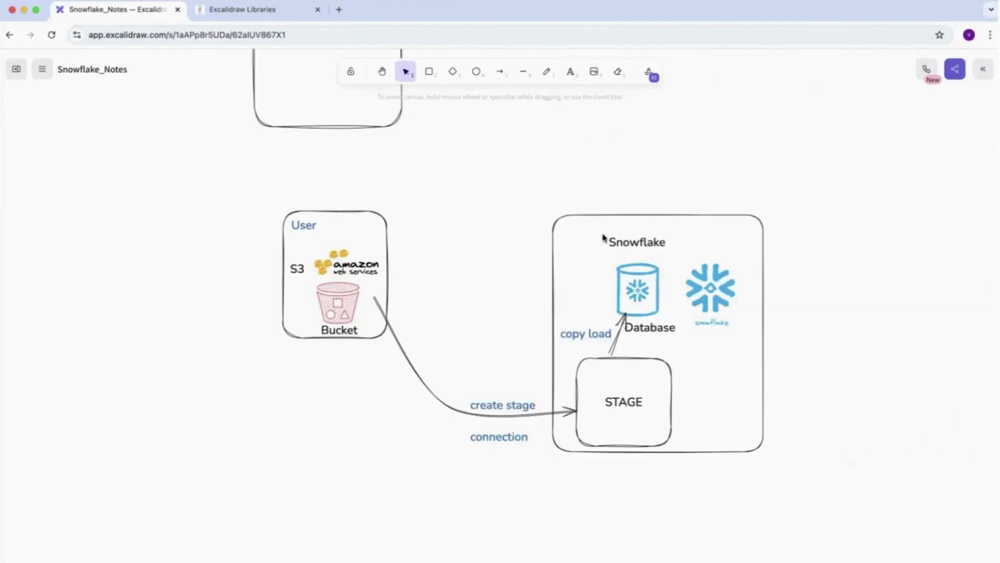
pyautogui.scroll(-20, 603, 238)
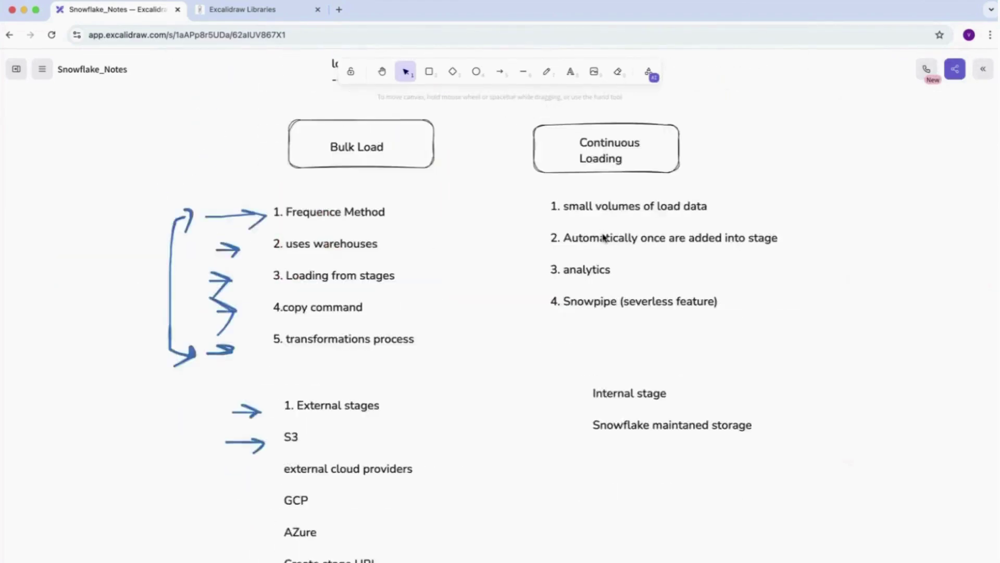
pyautogui.scroll(-2, 602, 238)
pyautogui.hscroll(2, 602, 238)
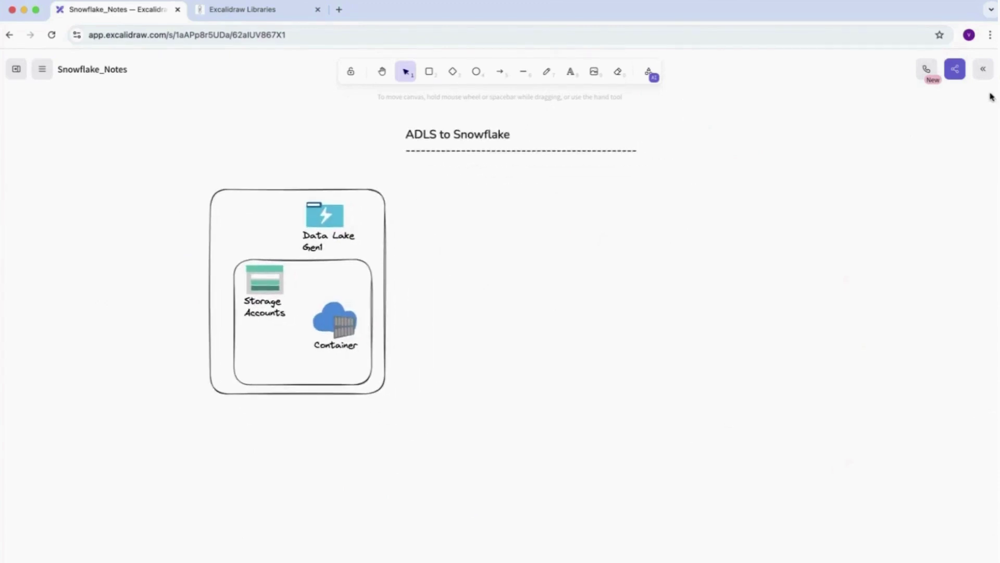
# Reopen the icon library, browse through it, then close it again
pyautogui.click(983, 69)
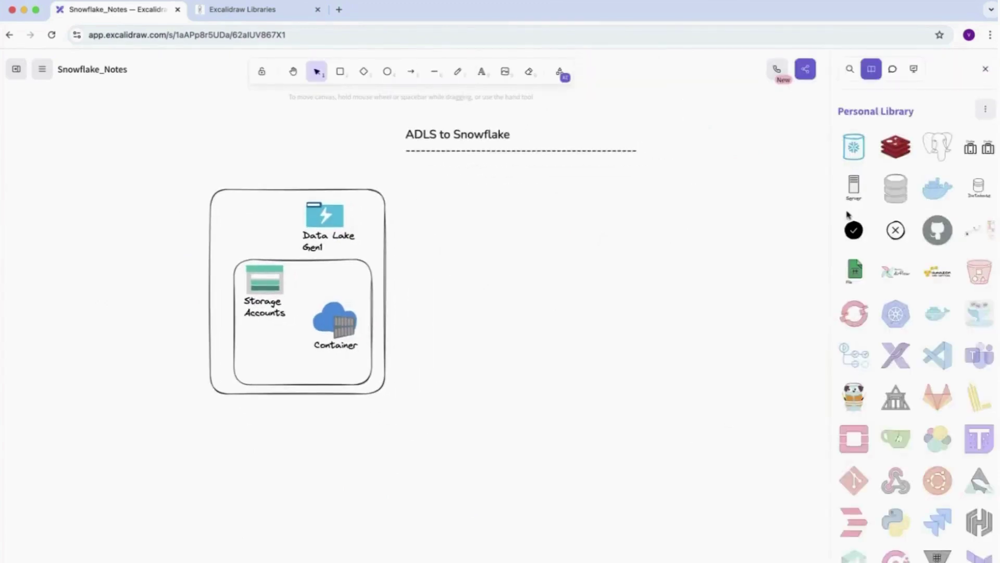
pyautogui.scroll(-1, 891, 367)
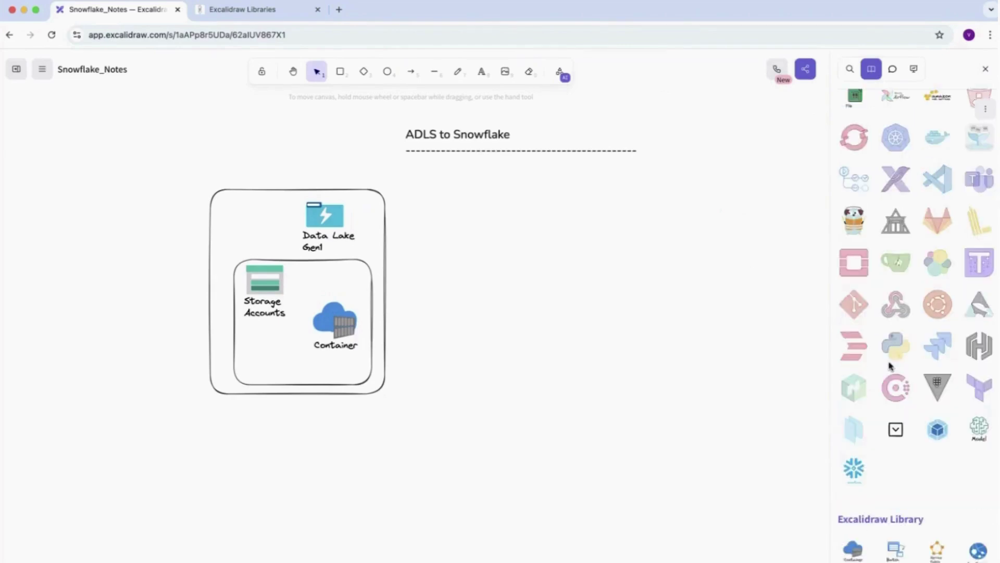
pyautogui.scroll(-10, 891, 366)
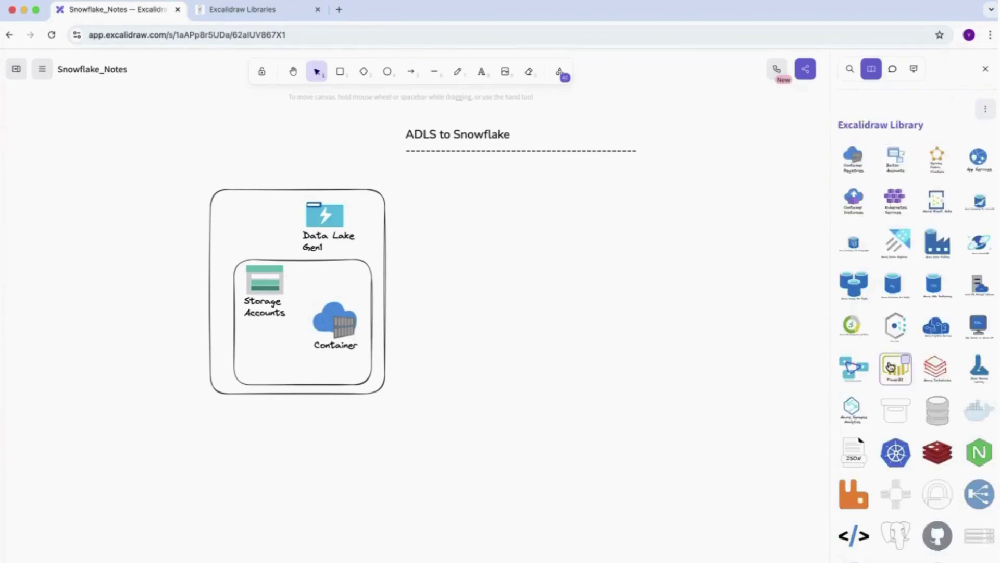
pyautogui.scroll(-7, 891, 366)
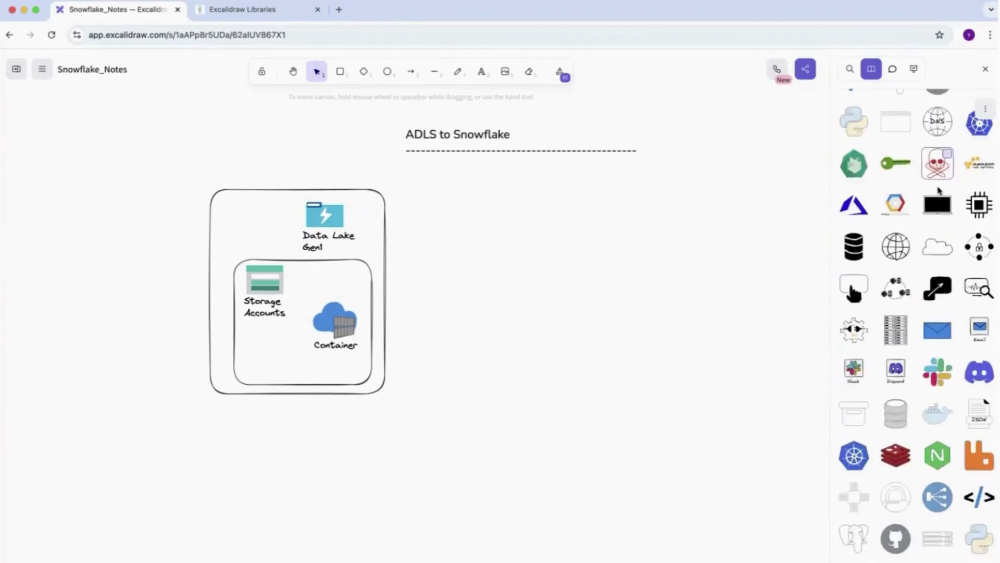
pyautogui.click(986, 69)
pyautogui.hscroll(-2, 563, 355)
pyautogui.scroll(1, 562, 354)
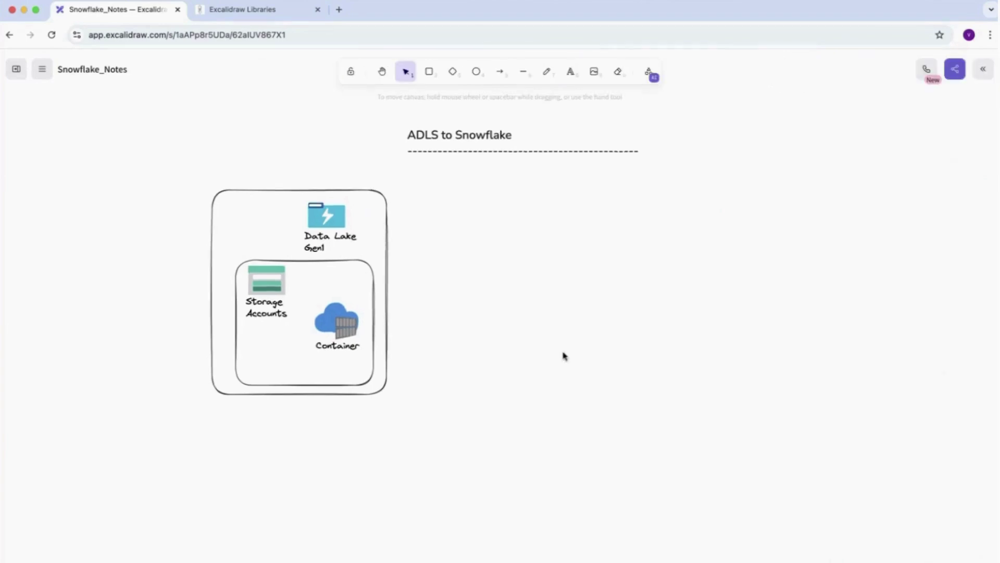
# Draw a shorter rounded box labelled 'CSV File' below the ADLS container
pyautogui.click(428, 71)
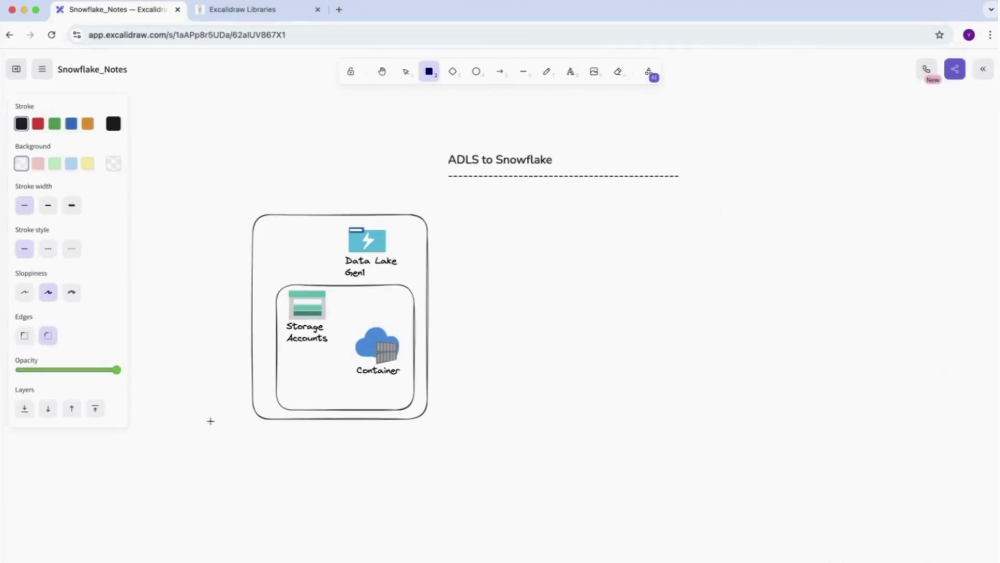
pyautogui.moveTo(189, 443); pyautogui.dragTo(278, 542)
pyautogui.doubleClick(223, 491)
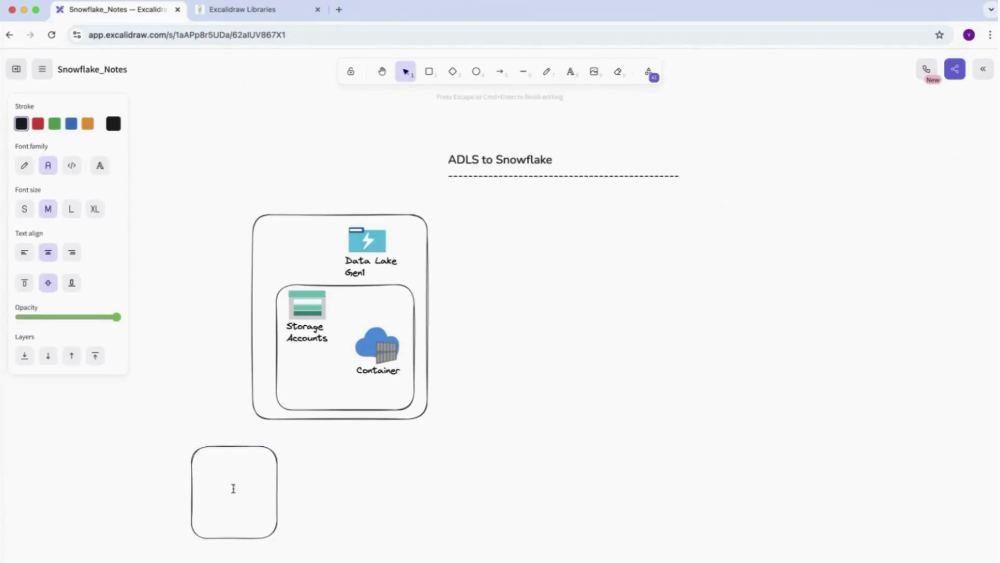
pyautogui.write('CSV File')
pyautogui.click(242, 458)
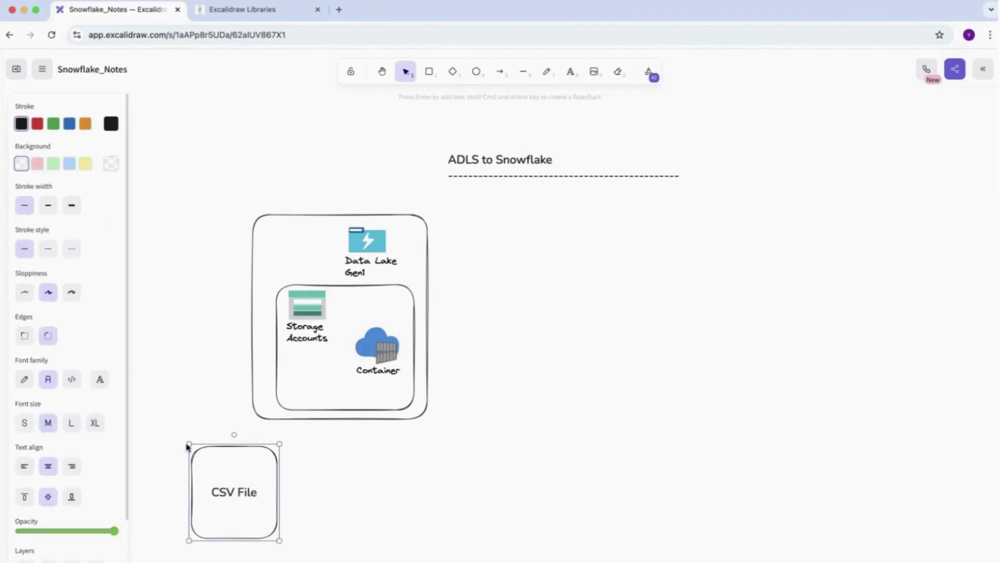
pyautogui.moveTo(189, 444); pyautogui.dragTo(192, 489)
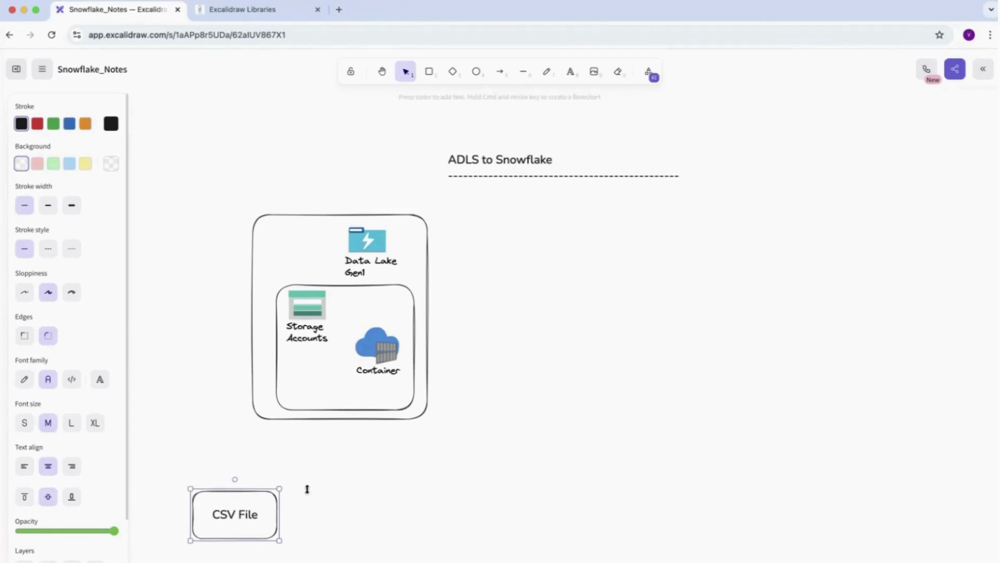
pyautogui.click(306, 486)
pyautogui.scroll(-2, 346, 490)
pyautogui.hscroll(-3, 346, 489)
# Enclose the CSV File box in a larger box labelled 'on-prem'
pyautogui.click(429, 72)
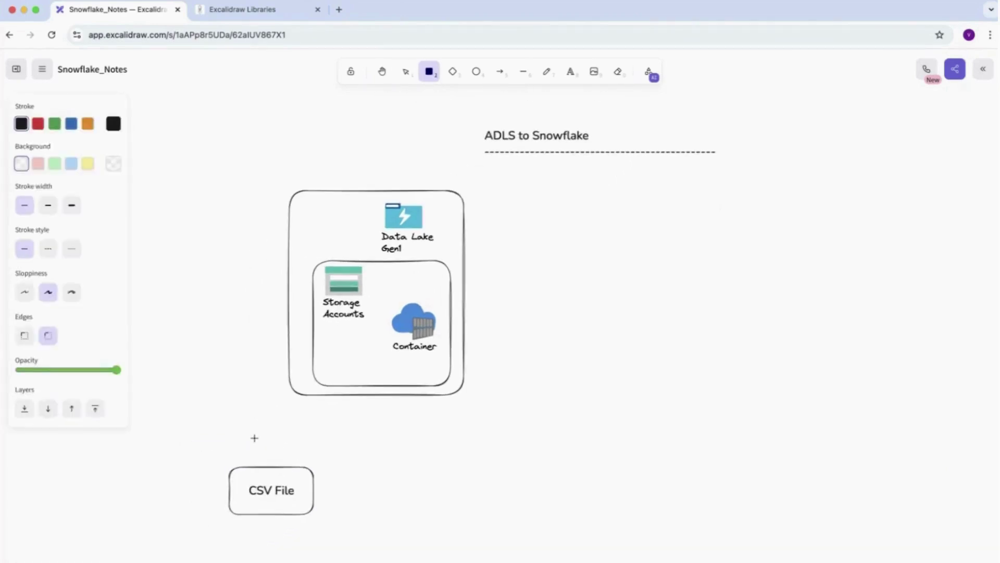
pyautogui.moveTo(181, 435)
pyautogui.mouseDown()
pyautogui.moveTo(331, 534)
pyautogui.moveTo(349, 558)
pyautogui.mouseUp()
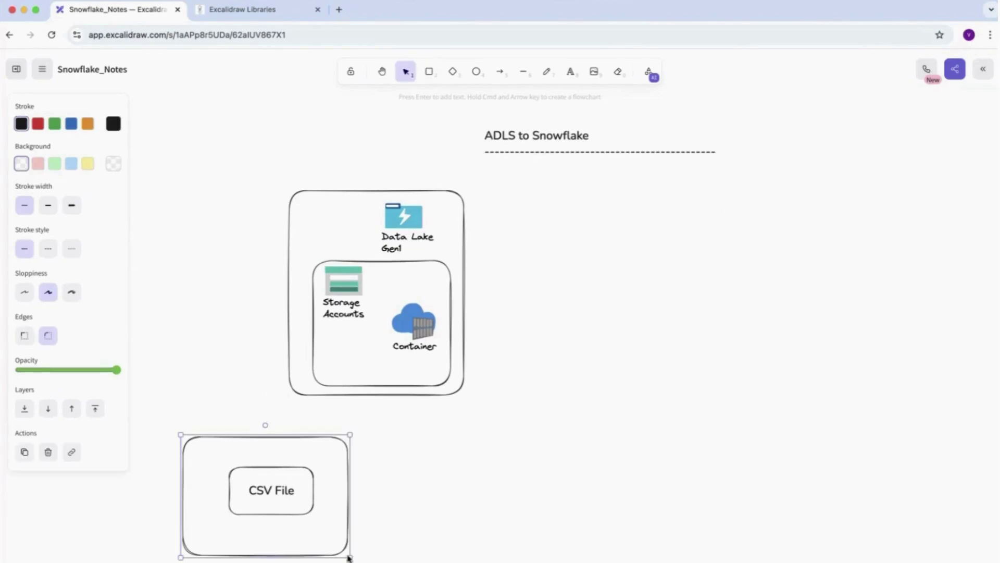
pyautogui.doubleClick(199, 454)
pyautogui.write('on-p')
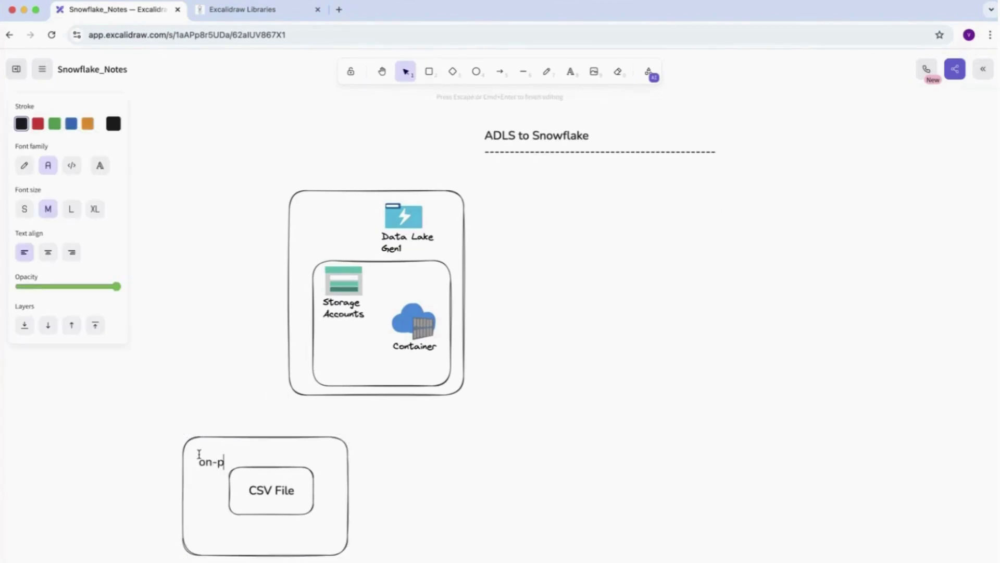
pyautogui.write('rem')
pyautogui.click(220, 400)
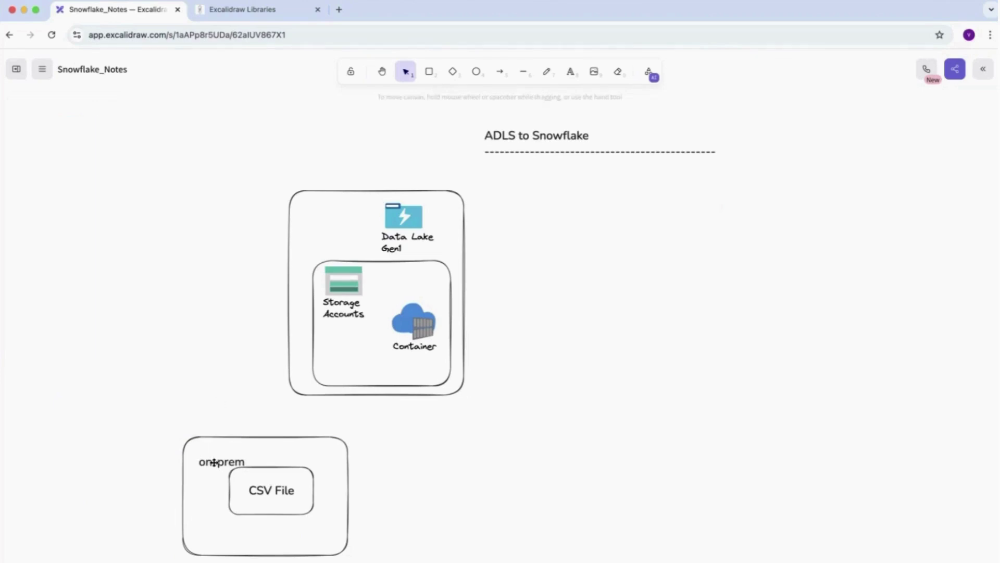
pyautogui.moveTo(214, 462); pyautogui.dragTo(214, 457)
pyautogui.click(214, 381)
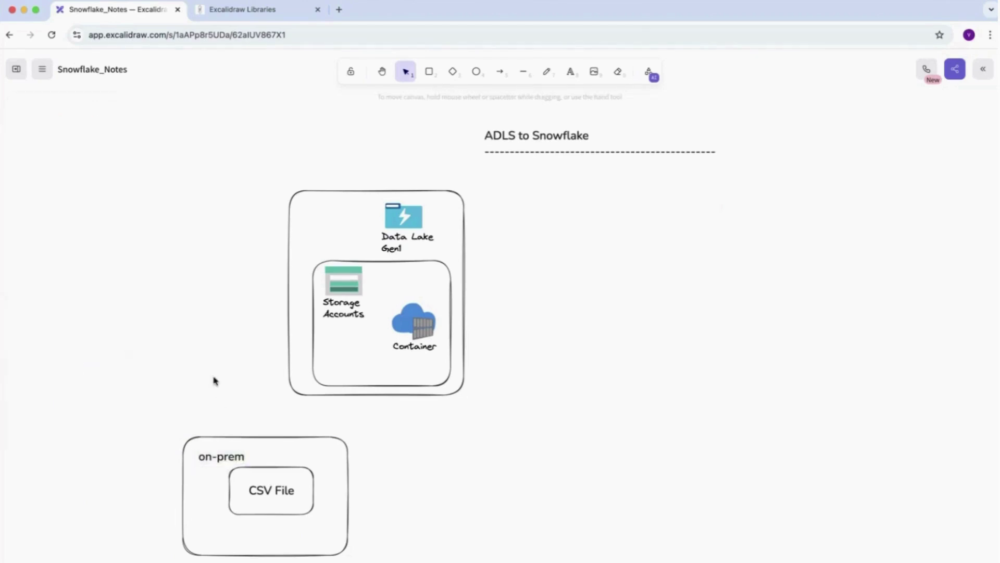
# Draw an arrow from CSV File to the Container and rename Data Lake Gen1 to 'ADLS'
pyautogui.click(500, 72)
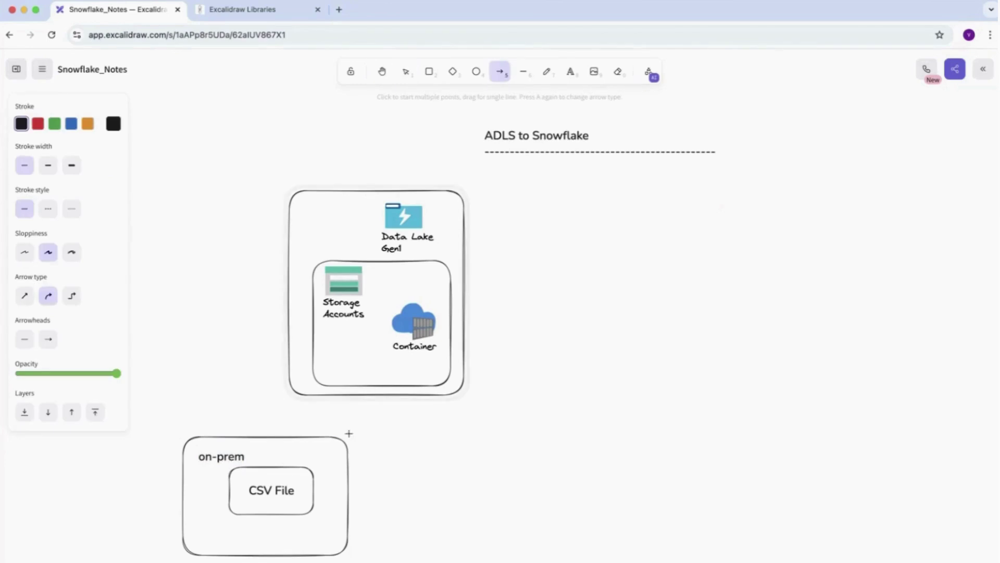
pyautogui.moveTo(311, 435); pyautogui.dragTo(402, 359)
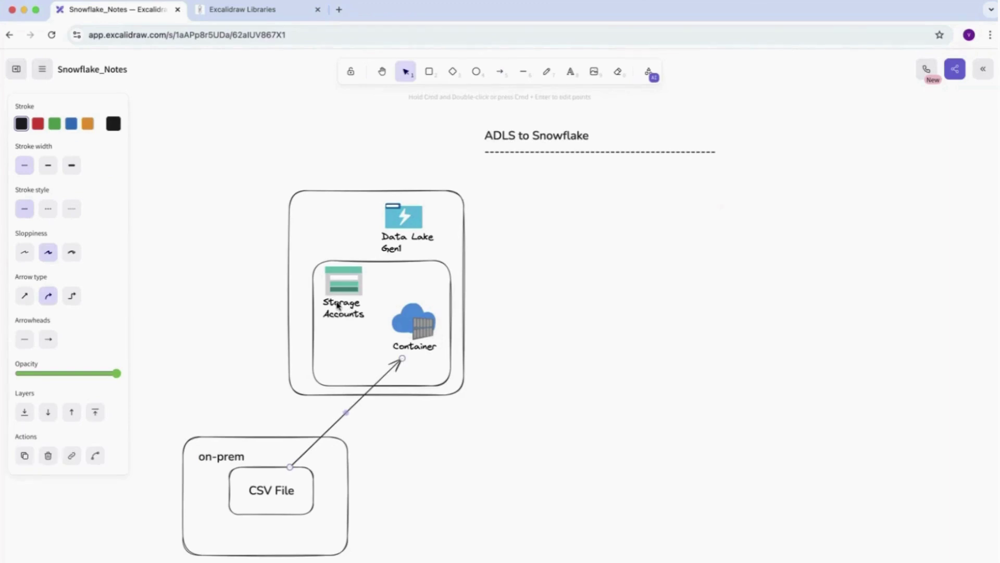
pyautogui.click(418, 242)
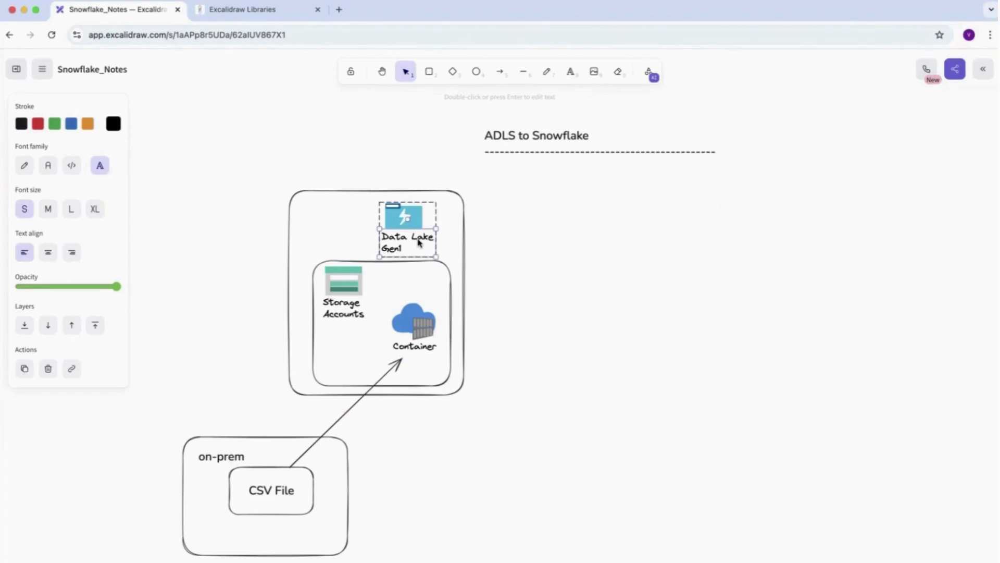
pyautogui.doubleClick(418, 241)
pyautogui.tripleClick(418, 241)
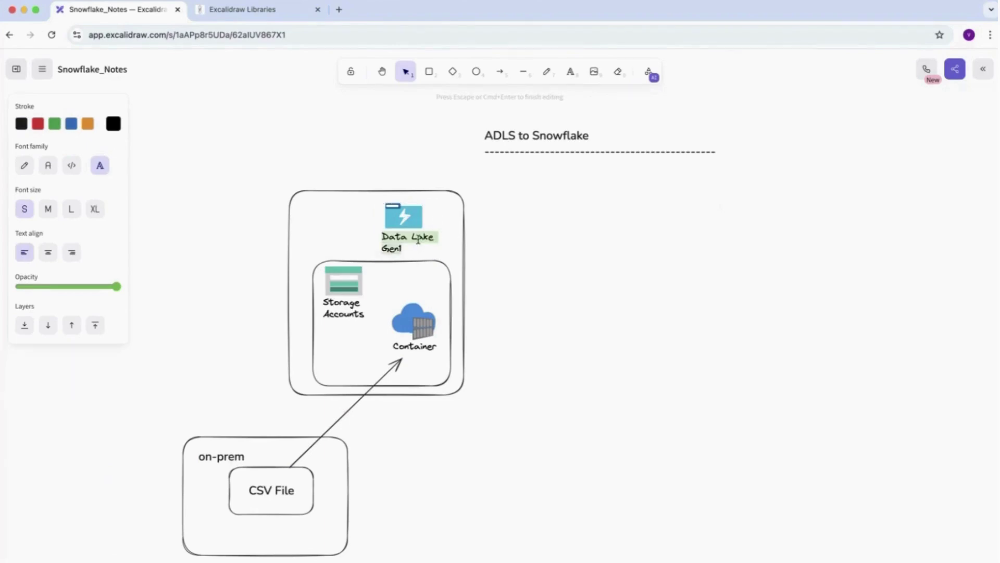
pyautogui.write('ADLS')
pyautogui.click(612, 316)
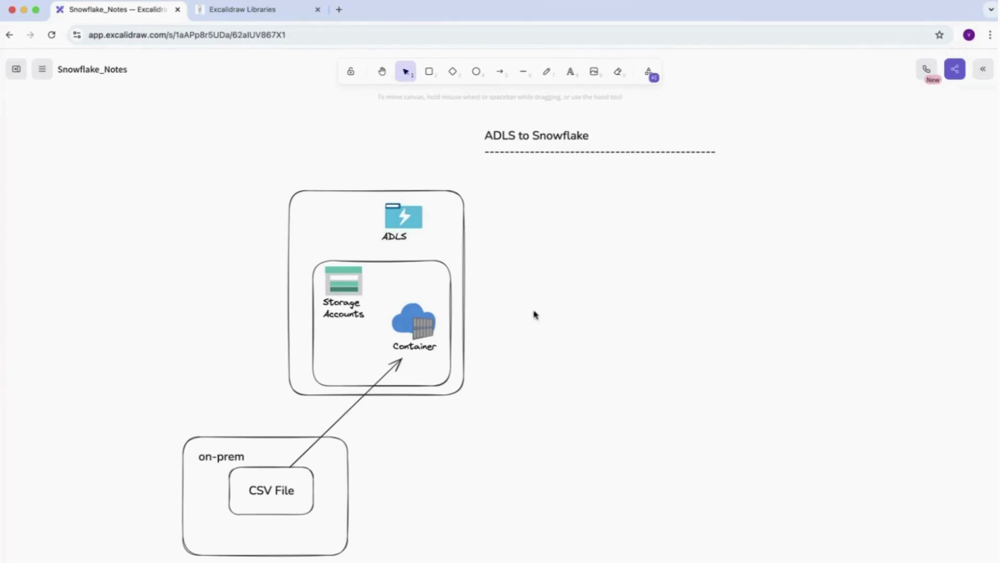
pyautogui.hscroll(2, 536, 314)
pyautogui.scroll(-1, 536, 315)
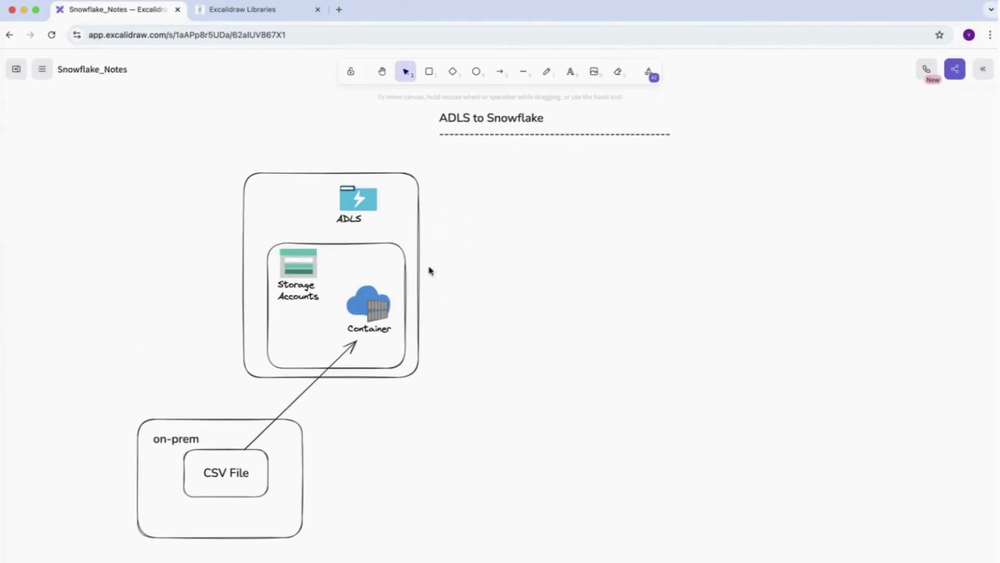
pyautogui.hscroll(2, 431, 270)
pyautogui.scroll(1, 431, 270)
# Insert the Snowflake logo from the library to the right of the ADLS box
pyautogui.click(984, 73)
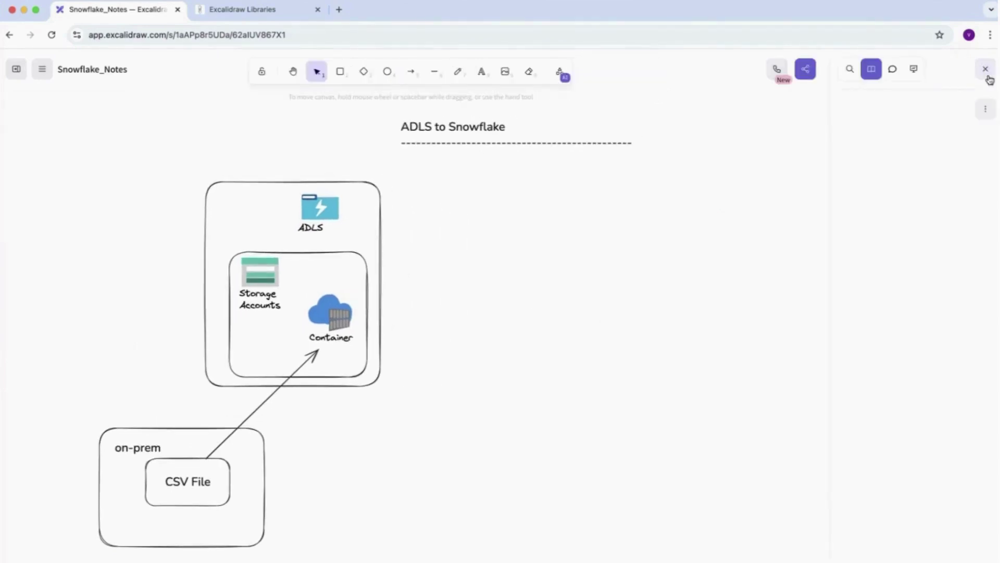
pyautogui.scroll(-4, 937, 227)
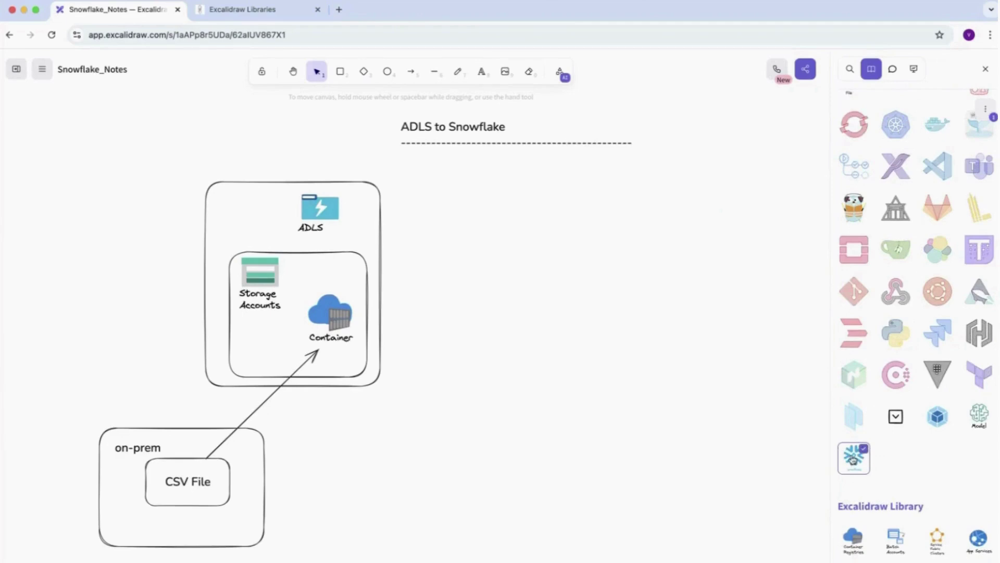
pyautogui.click(841, 449)
pyautogui.moveTo(602, 273); pyautogui.dragTo(679, 217)
pyautogui.scroll(4, 871, 295)
pyautogui.scroll(-7, 886, 292)
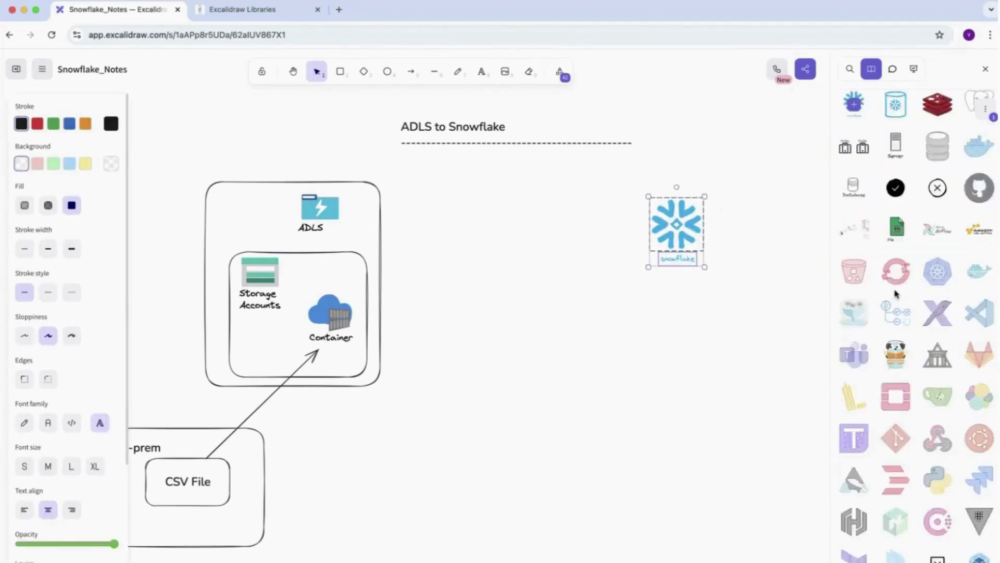
pyautogui.scroll(7, 895, 293)
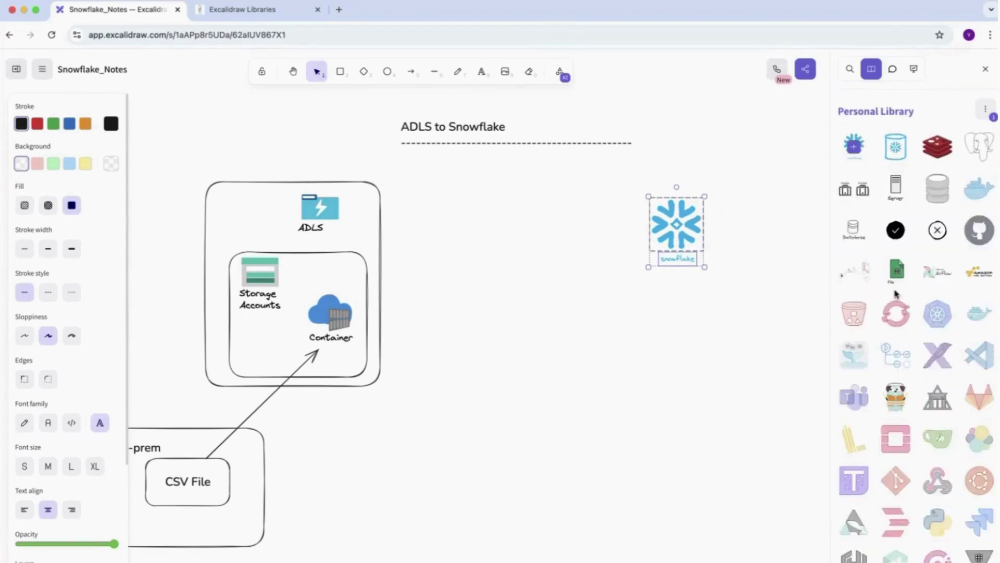
pyautogui.click(703, 326)
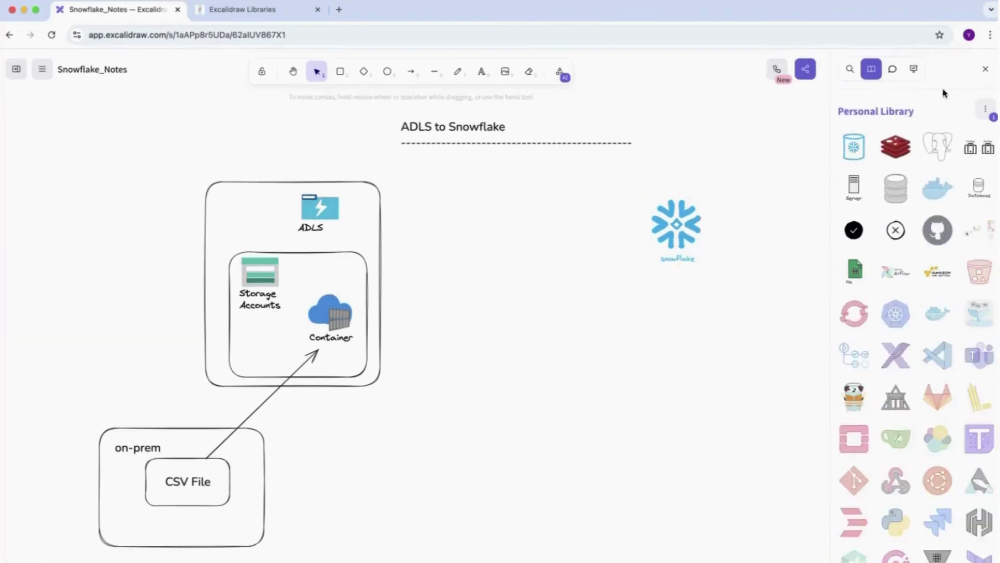
pyautogui.click(985, 69)
pyautogui.scroll(10, 504, 264)
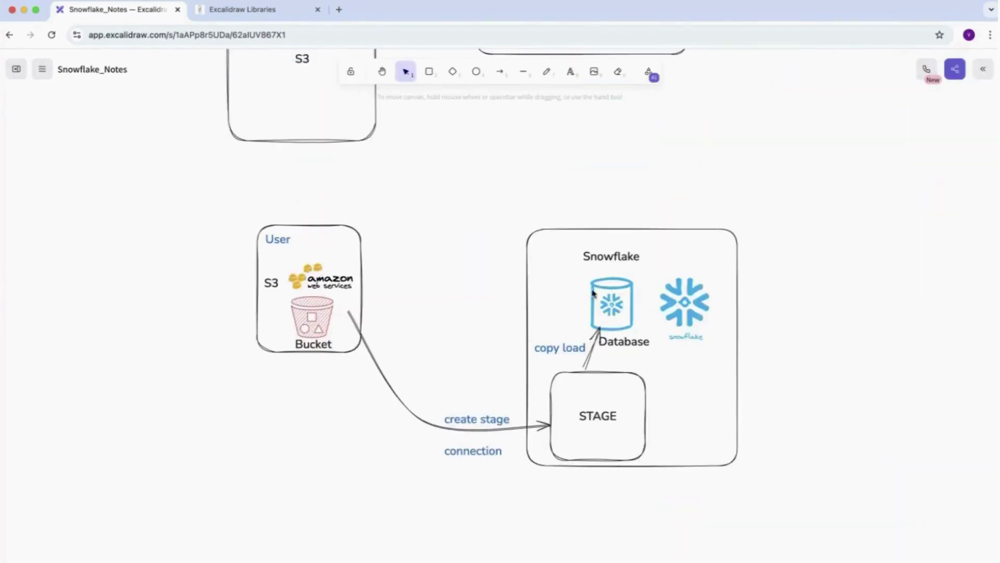
pyautogui.scroll(-5, 592, 292)
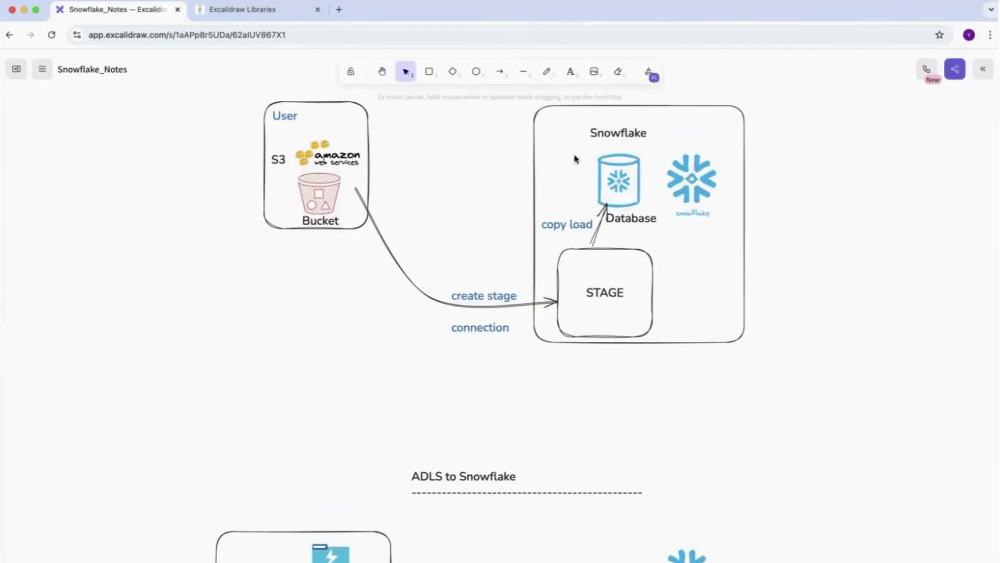
# Copy the Database cylinder from the S3 diagram and place it beside the Snowflake logo
pyautogui.click(608, 177)
pyautogui.scroll(-15, 703, 263)
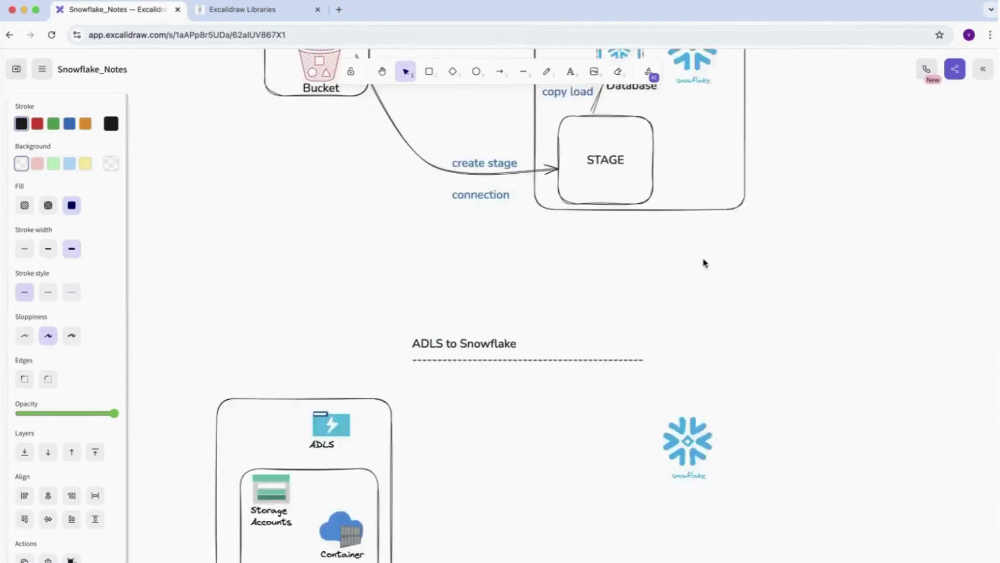
pyautogui.hotkey('ctrl', 'x')
pyautogui.hotkey('ctrl', 'v')
pyautogui.moveTo(679, 311); pyautogui.dragTo(620, 264)
# Add the label 'Databas' below the copied cylinder
pyautogui.click(613, 296)
pyautogui.doubleClick(613, 295)
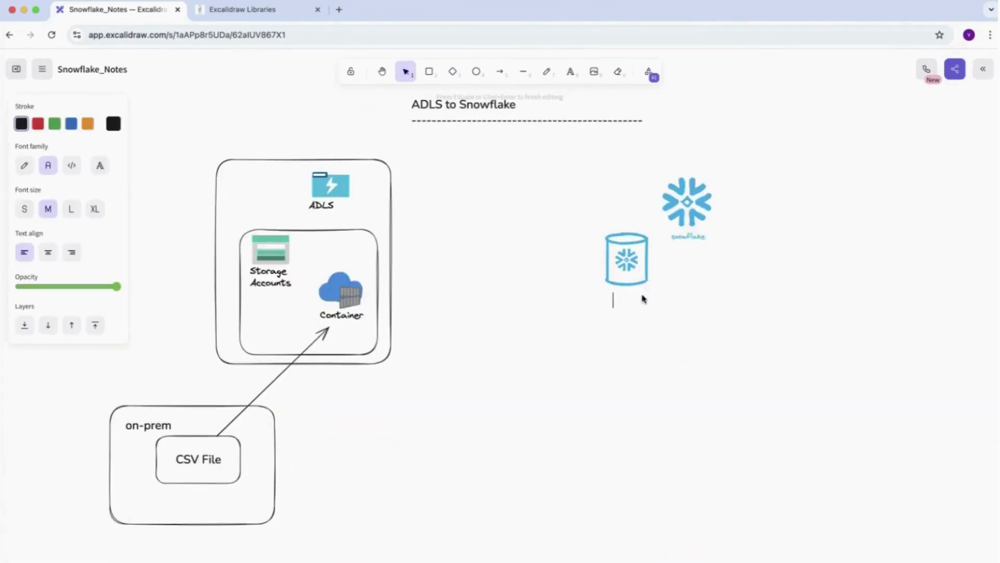
pyautogui.write('Database')
pyautogui.click(613, 413)
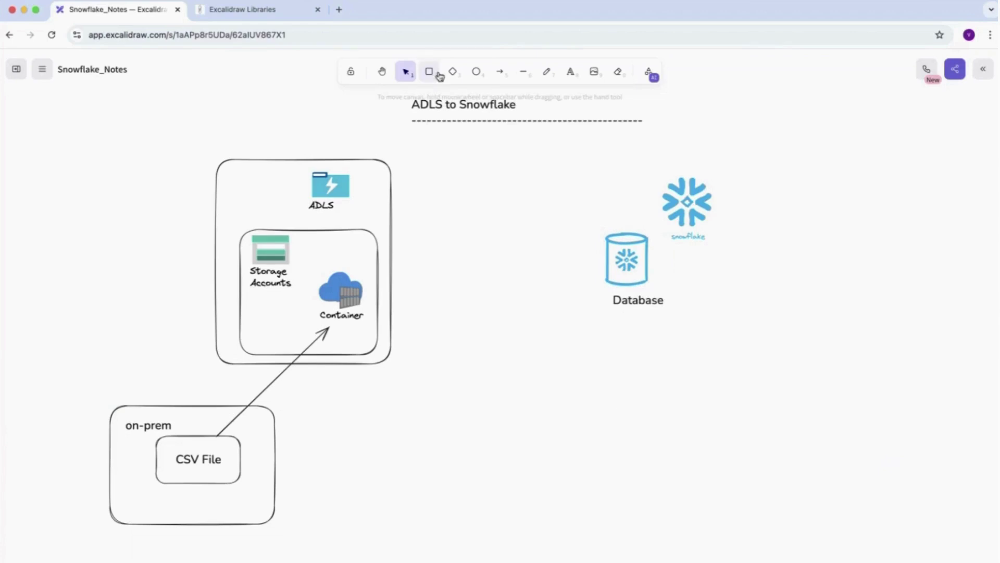
# Draw a rectangle enclosing the Snowflake logo and the Database cylinder
pyautogui.click(429, 71)
pyautogui.moveTo(556, 141)
pyautogui.mouseDown()
pyautogui.moveTo(759, 344)
pyautogui.moveTo(740, 341)
pyautogui.mouseUp()
pyautogui.click(816, 396)
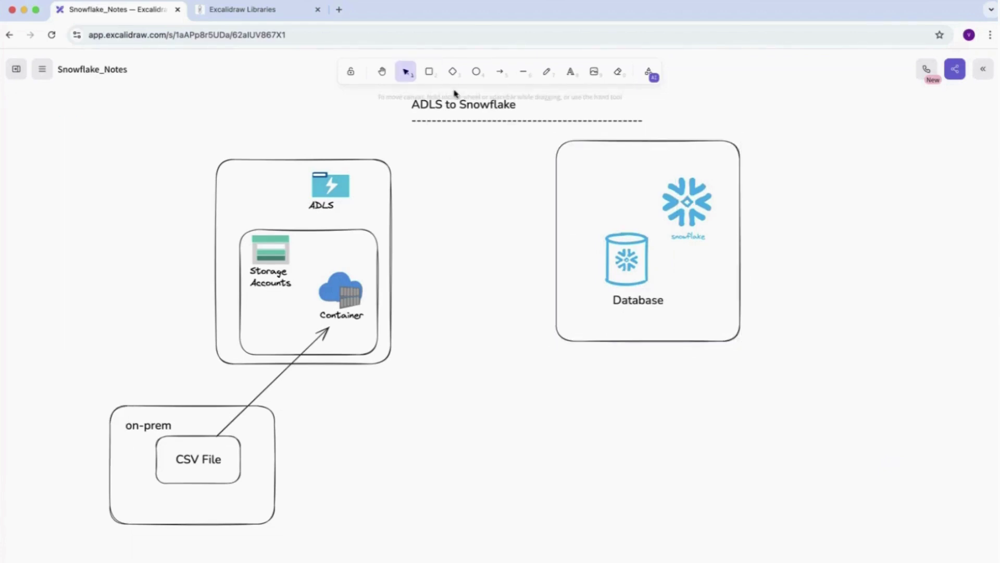
# Draw an arrow from the Container icon to the Snowflake Database box
pyautogui.click(500, 71)
pyautogui.moveTo(366, 290)
pyautogui.mouseDown()
pyautogui.moveTo(556, 296)
pyautogui.moveTo(556, 266)
pyautogui.moveTo(558, 291)
pyautogui.mouseUp()
pyautogui.press('Escape')
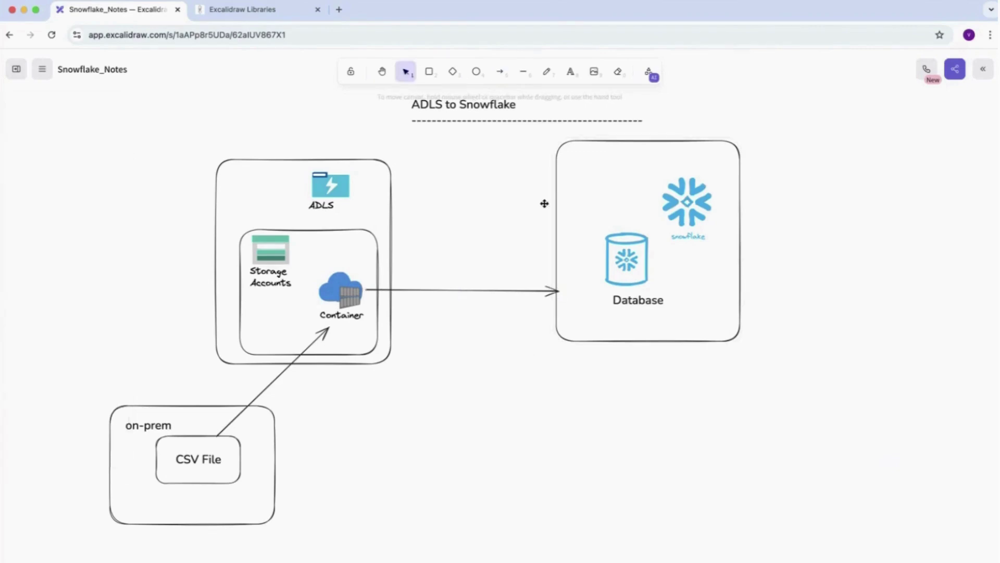
# Select the whole Snowflake Database group and move it lower
pyautogui.click(548, 137)
pyautogui.click(585, 397)
pyautogui.moveTo(540, 415); pyautogui.dragTo(804, 129)
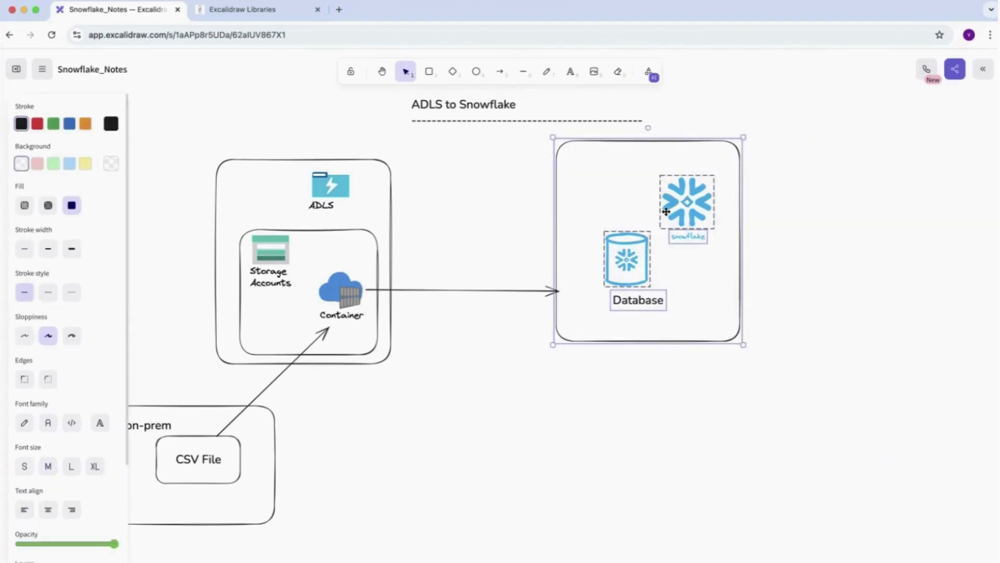
pyautogui.moveTo(667, 212); pyautogui.dragTo(659, 281)
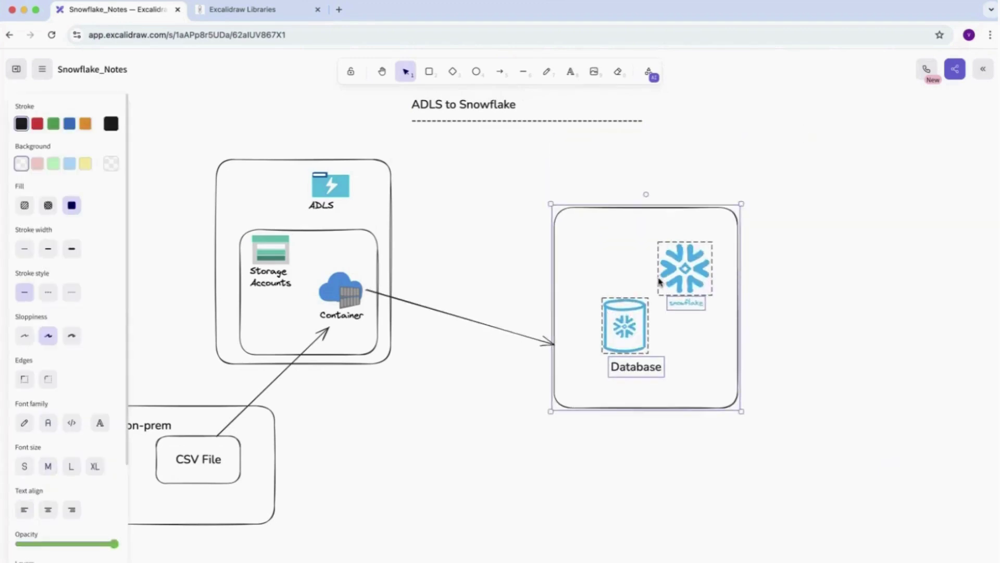
# Reattach the arrow's end to the left edge of the Database box
pyautogui.click(547, 340)
pyautogui.moveTo(552, 344); pyautogui.dragTo(552, 295)
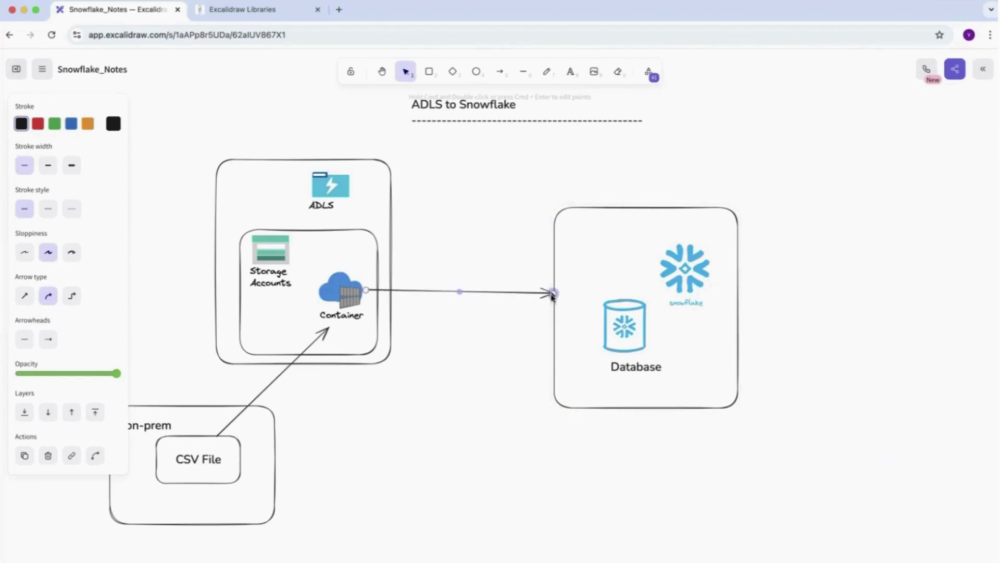
pyautogui.click(449, 377)
pyautogui.hscroll(-3, 449, 377)
pyautogui.scroll(-2, 448, 377)
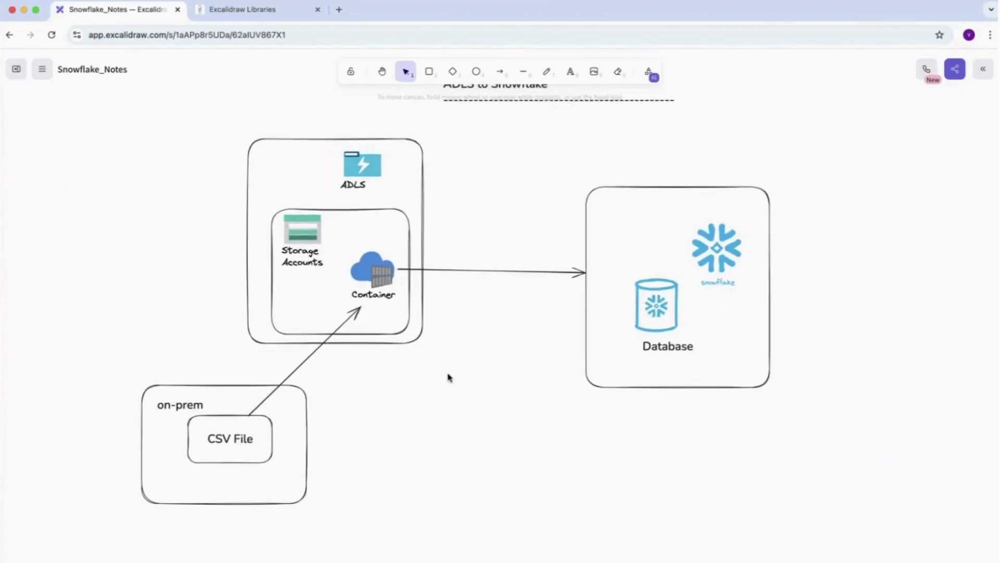
pyautogui.scroll(8, 449, 377)
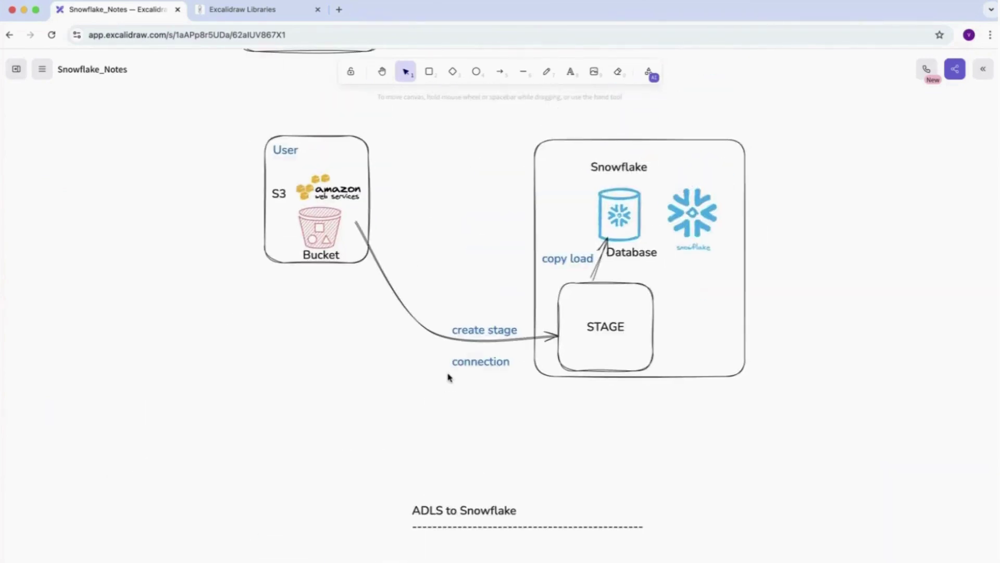
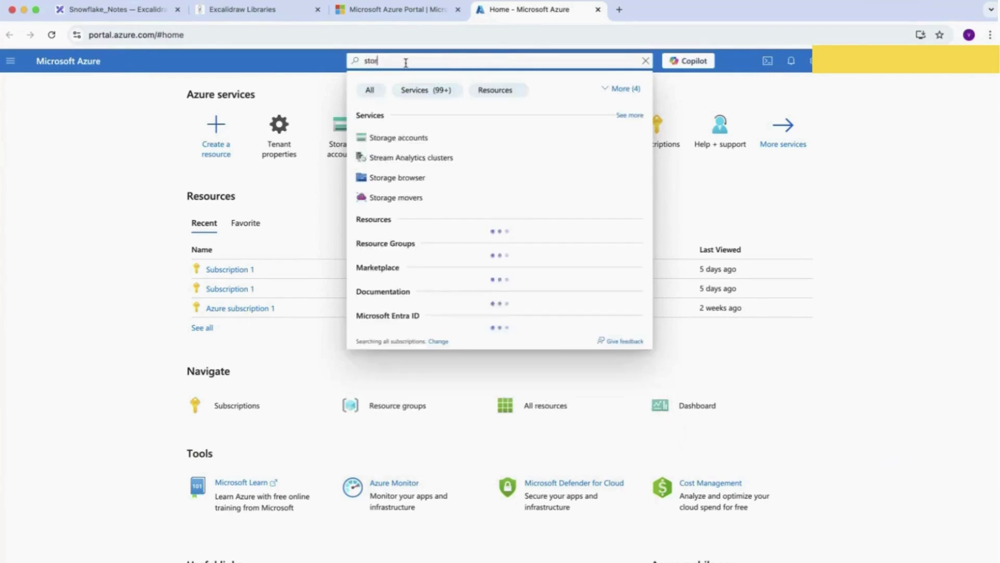
# Open Storage accounts and begin creating a new storage account
pyautogui.click(412, 143)
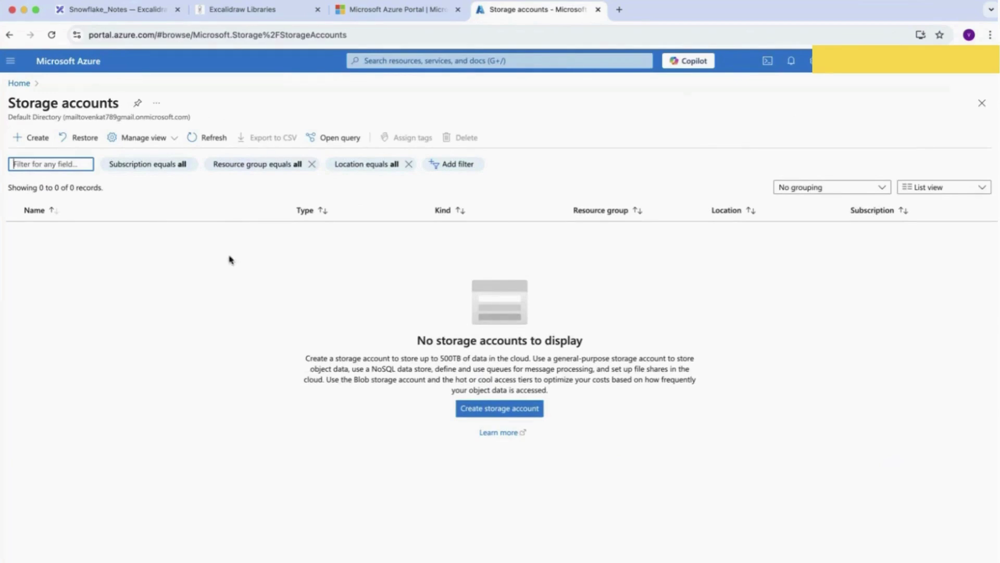
pyautogui.click(37, 138)
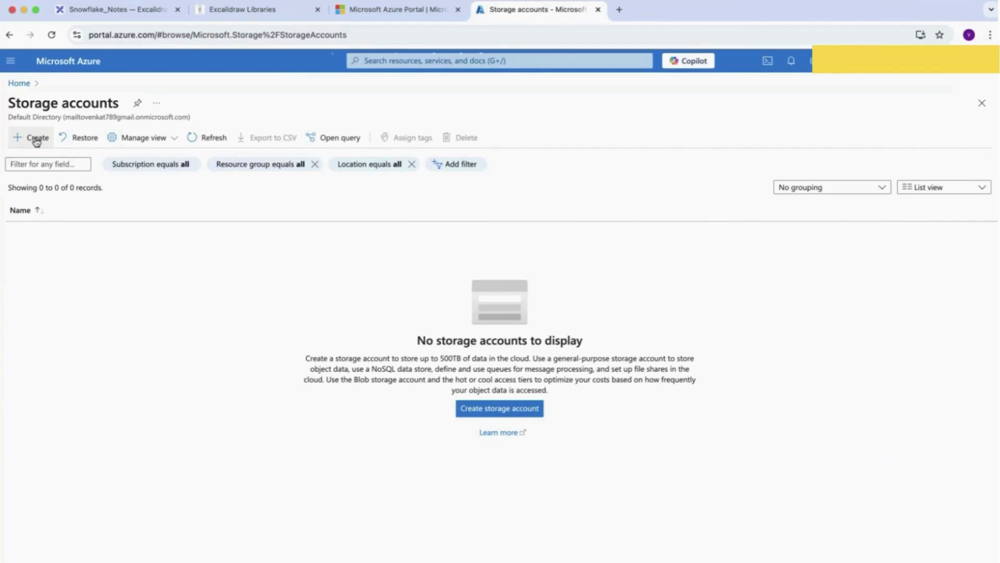
pyautogui.click(36, 140)
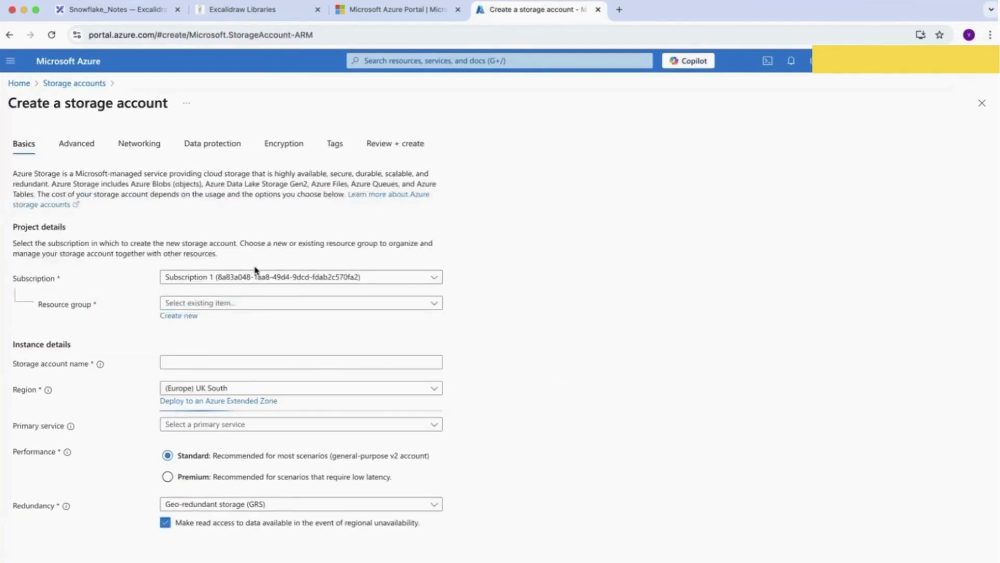
# Check the Subscription and Resource group options, then choose to create a new resource group
pyautogui.click(257, 277)
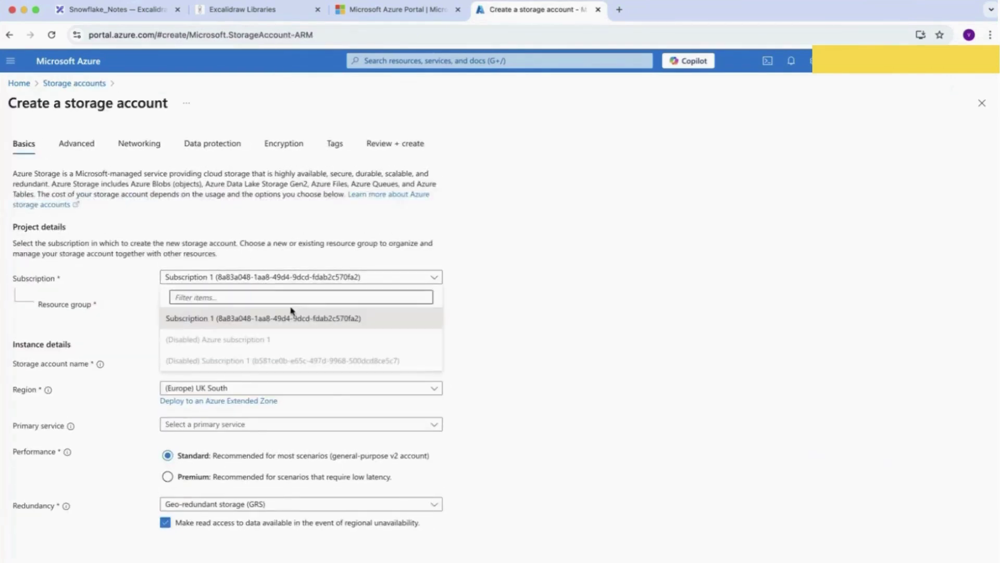
pyautogui.click(488, 319)
pyautogui.click(365, 308)
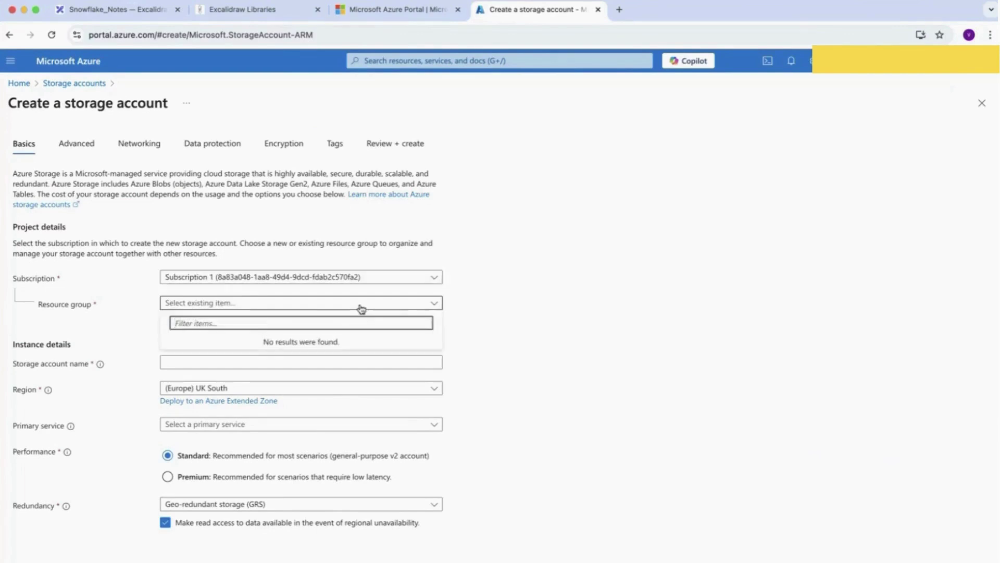
pyautogui.click(461, 347)
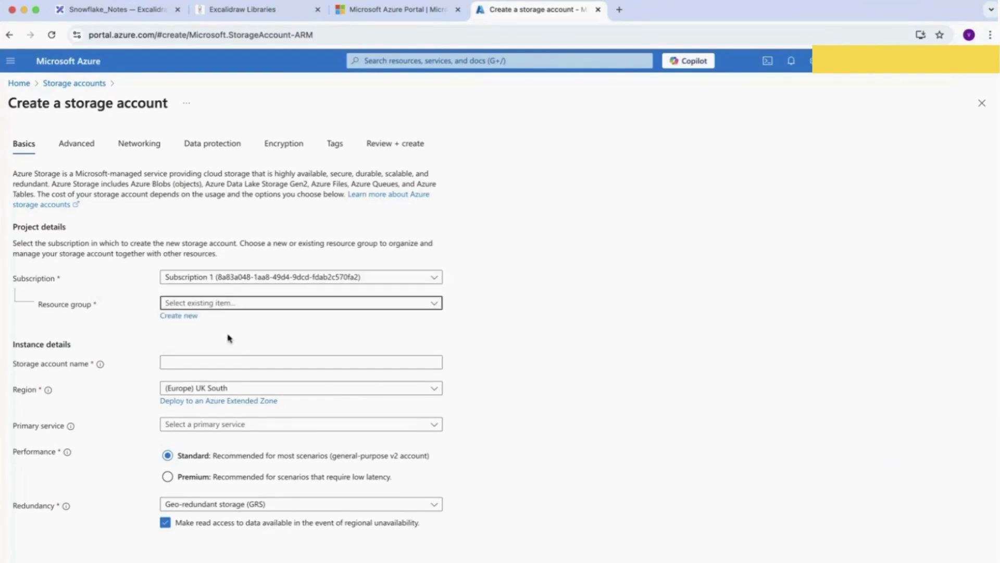
pyautogui.click(170, 319)
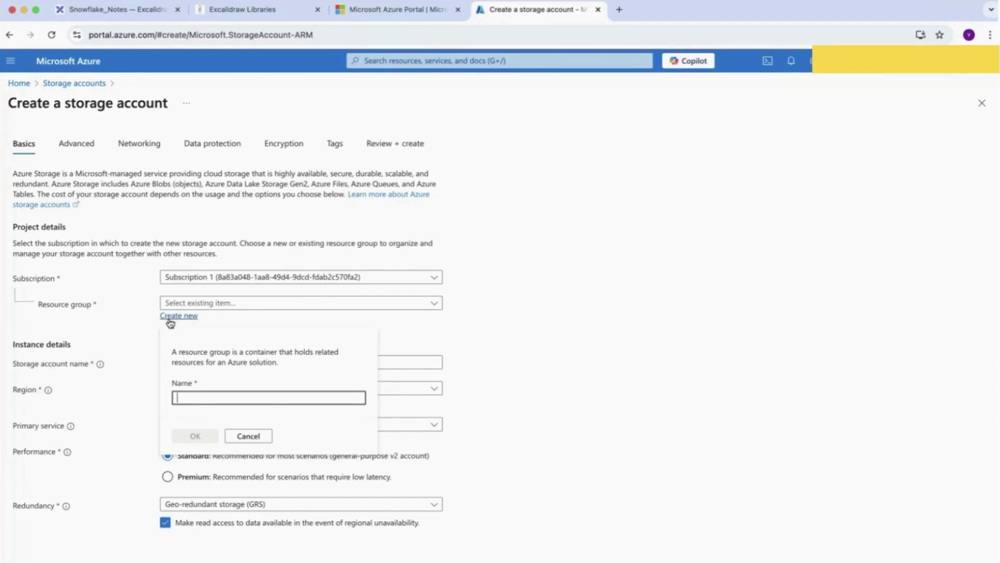
# Name the new resource group rg-group-v6 and confirm it
pyautogui.write('rg')
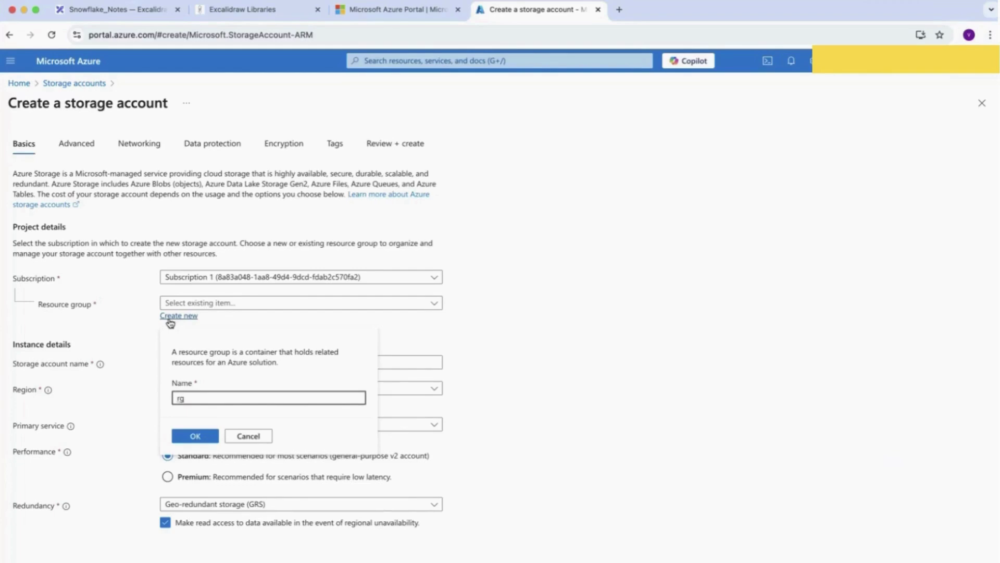
pyautogui.write('-s')
pyautogui.press('BackSpace')
pyautogui.press('BackSpace')
pyautogui.press('BackSpace')
pyautogui.press('BackSpace')
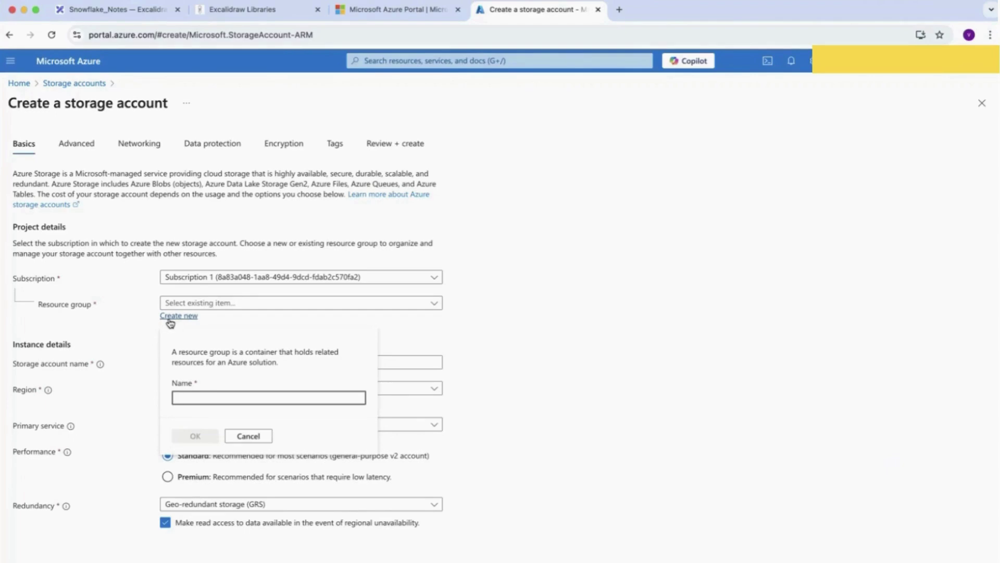
pyautogui.write('rg')
pyautogui.press('BackSpace')
pyautogui.press('BackSpace')
pyautogui.write('rg')
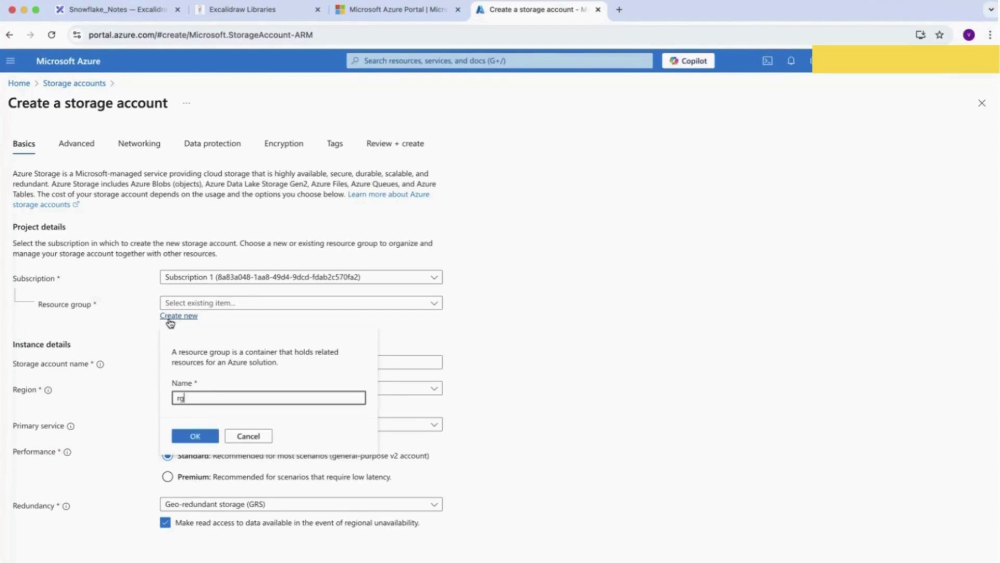
pyautogui.write('--group-v6')
pyautogui.click(187, 435)
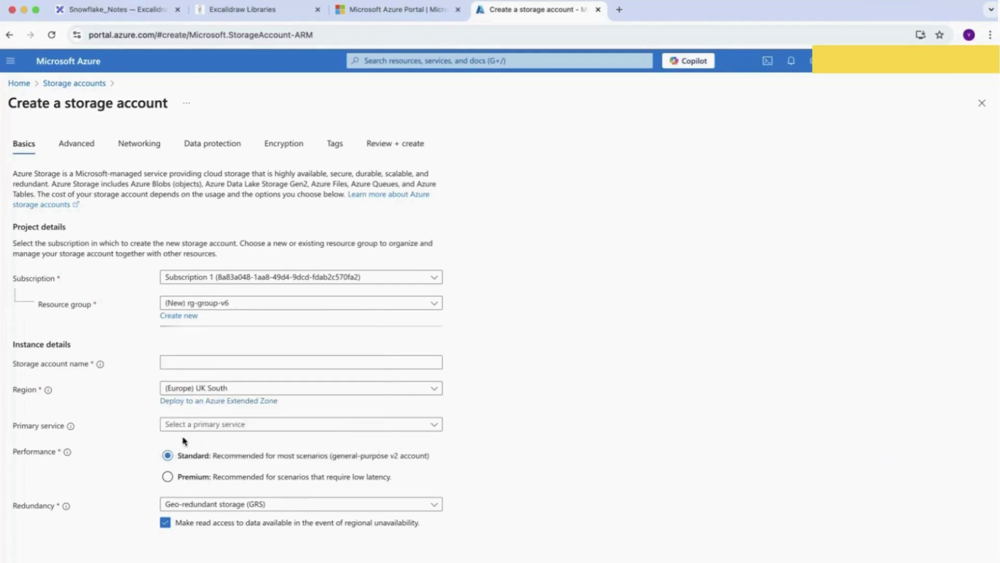
# Enter snowflakesourcedatav1 as the storage account name after trying taken names
pyautogui.click(242, 363)
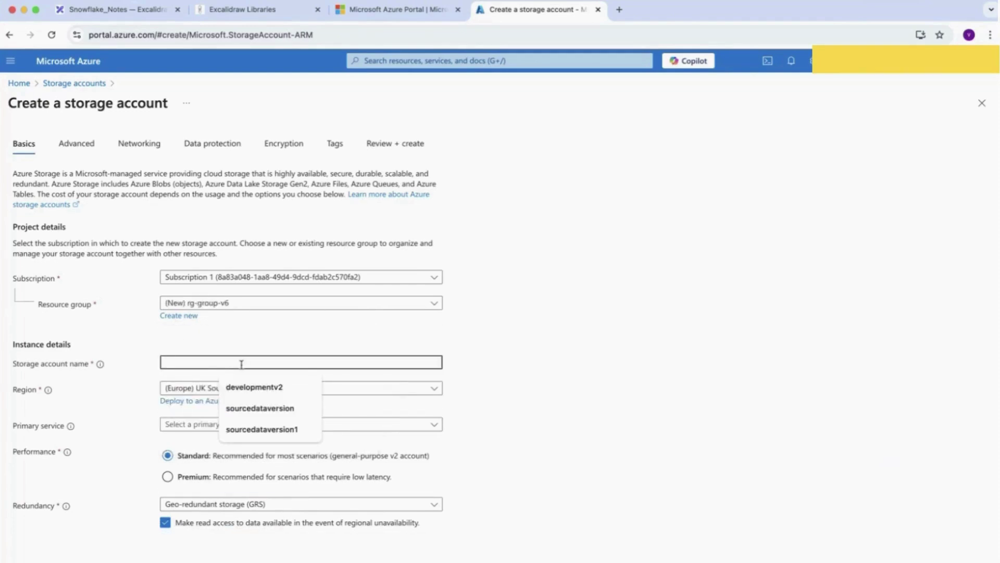
pyautogui.write('snowflake')
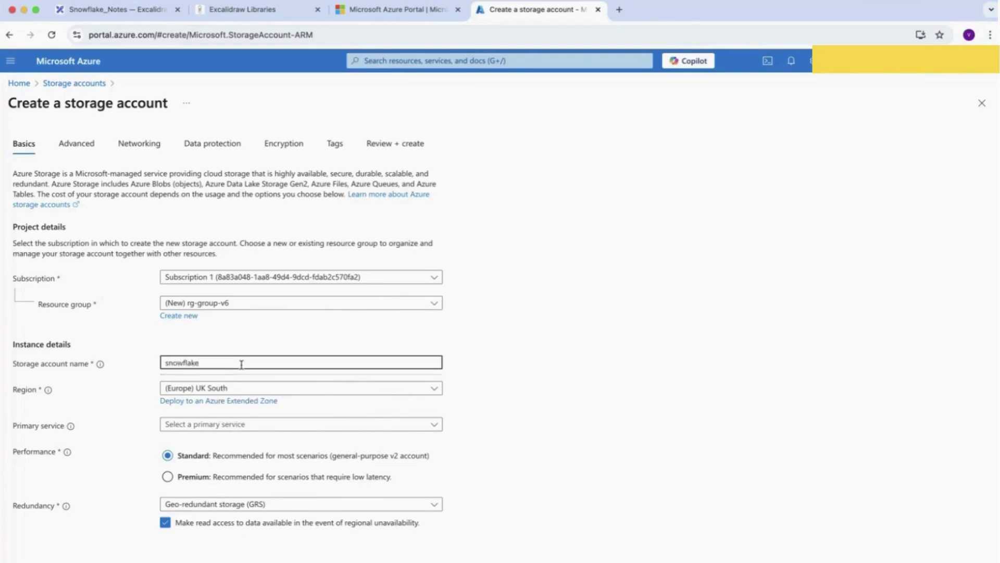
pyautogui.write('s')
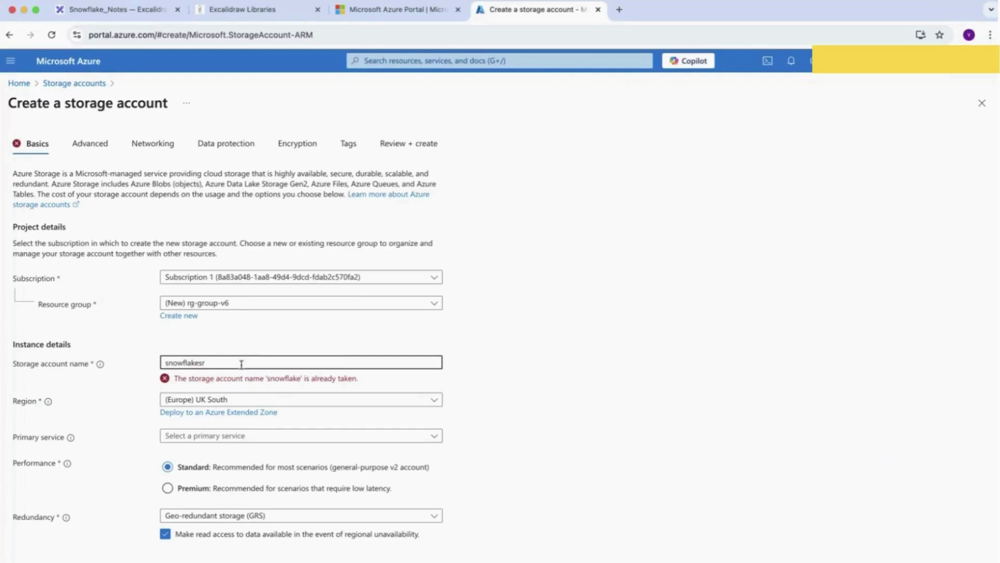
pyautogui.doubleClick(241, 364)
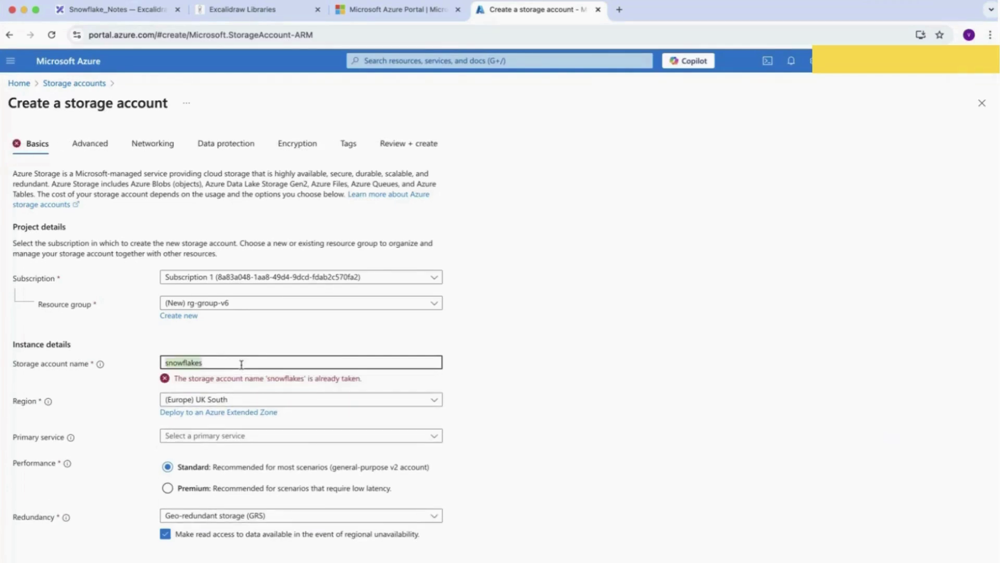
pyautogui.write('snowflakesourcedata')
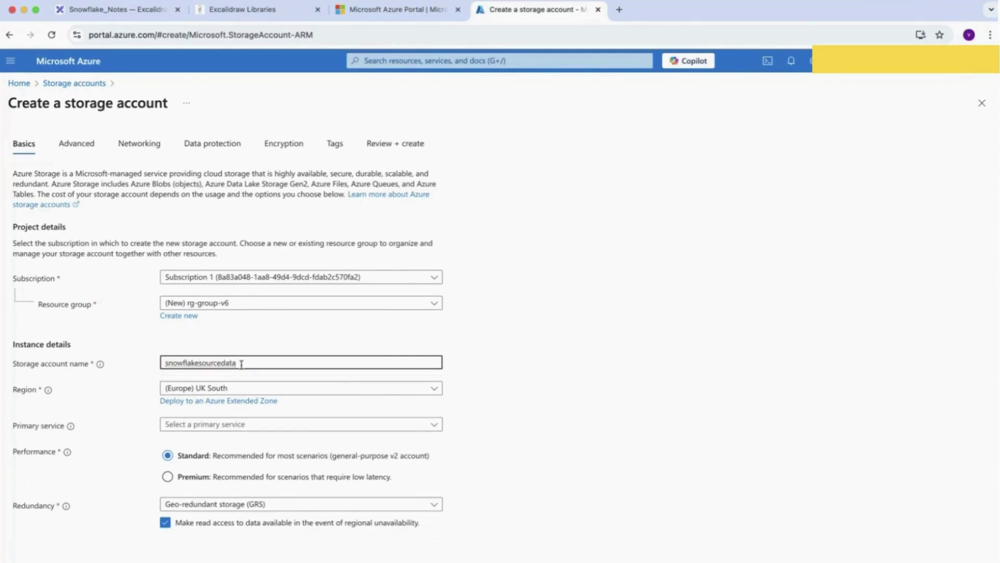
pyautogui.write('v1')
pyautogui.moveTo(99, 367)
pyautogui.moveTo(246, 363); pyautogui.dragTo(146, 369)
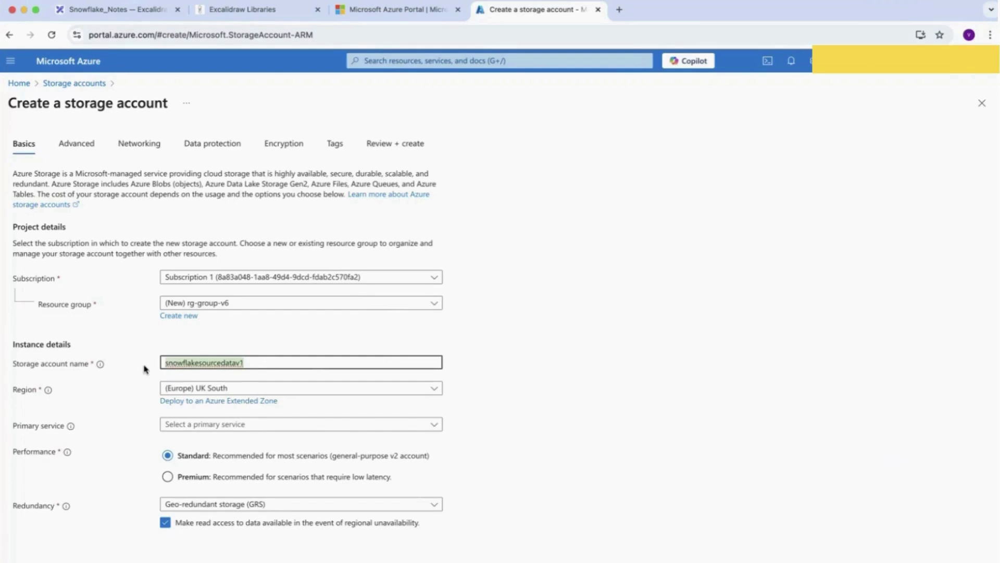
pyautogui.click(268, 359)
pyautogui.press('BackSpace')
pyautogui.press('BackSpace')
pyautogui.press('BackSpace')
pyautogui.press('BackSpace')
pyautogui.press('BackSpace')
pyautogui.press('BackSpace')
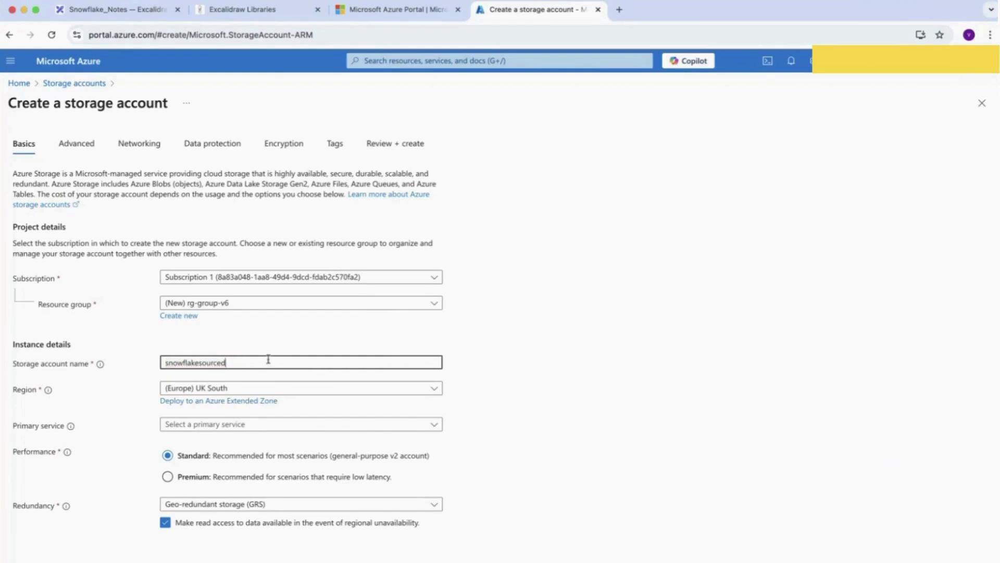
pyautogui.write('data')
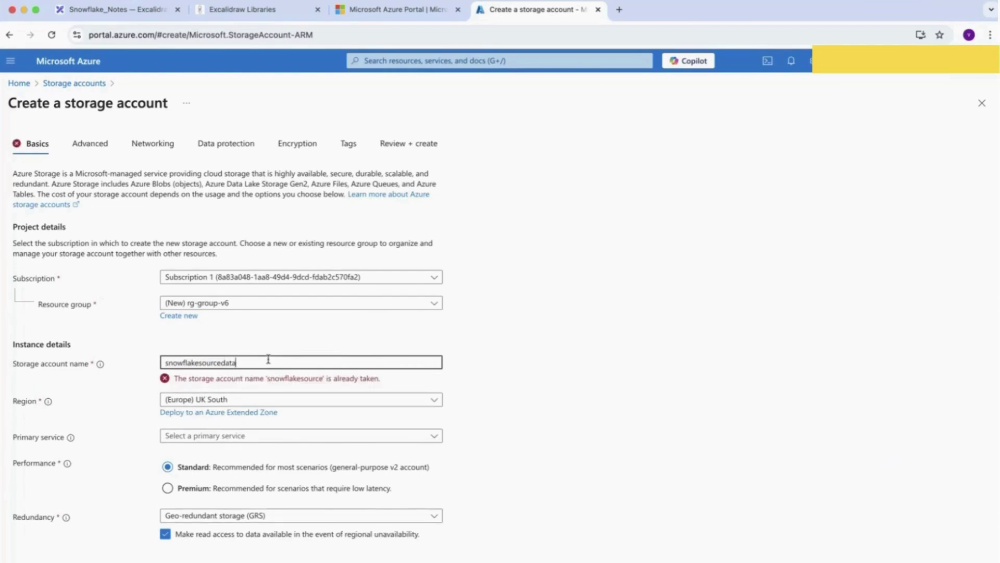
pyautogui.press('BackSpace')
pyautogui.press('BackSpace')
pyautogui.press('BackSpace')
pyautogui.press('BackSpace')
pyautogui.write('datav1')
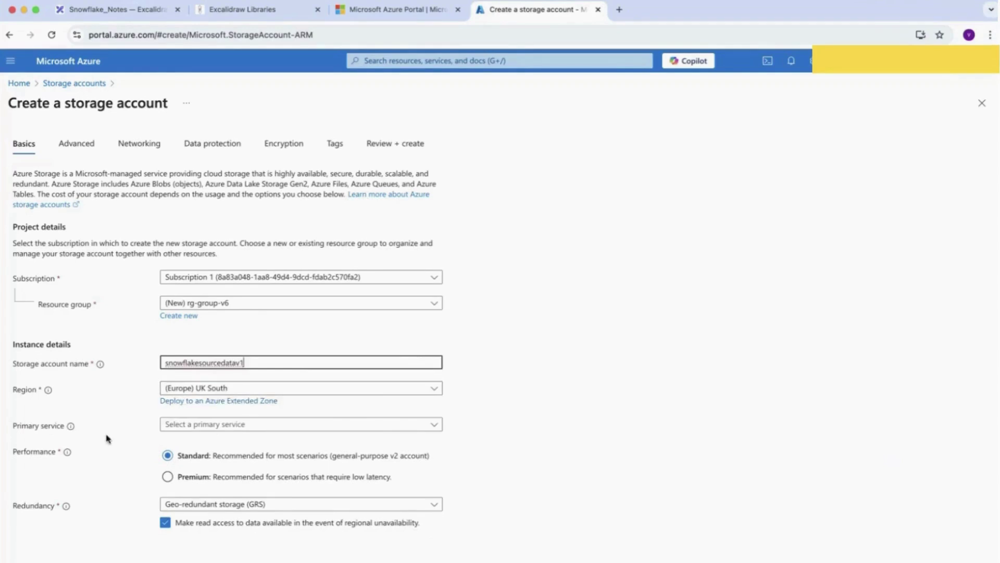
pyautogui.click(194, 507)
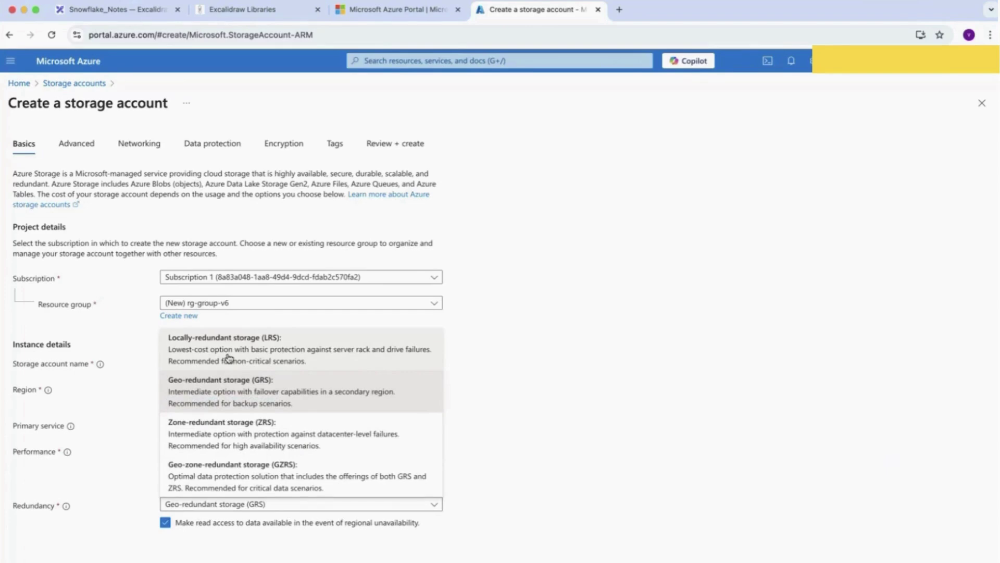
# Pick Locally-redundant storage (LRS), then review and create the snowflakesourcedatav1 account
pyautogui.click(228, 358)
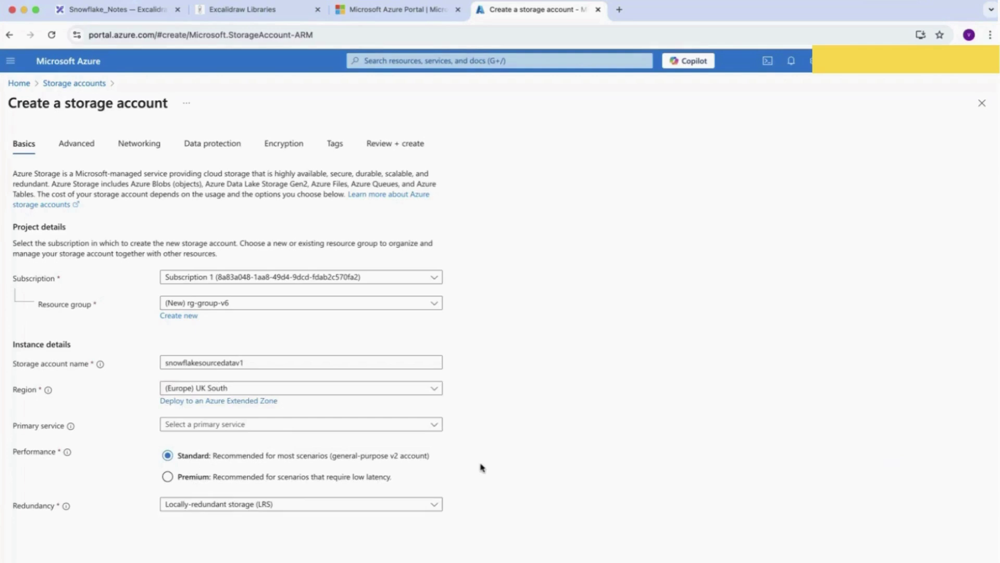
pyautogui.click(133, 560)
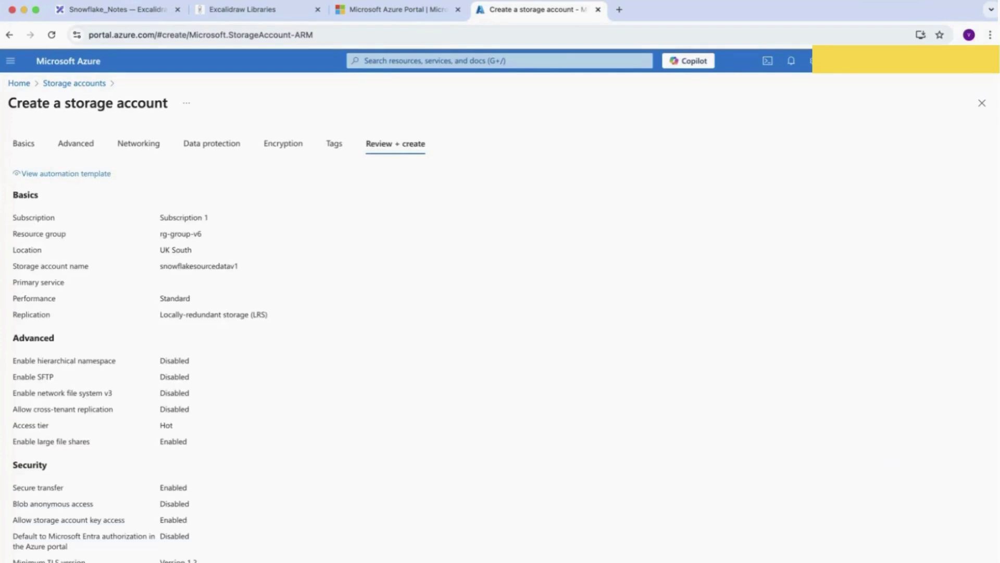
pyautogui.click(156, 560)
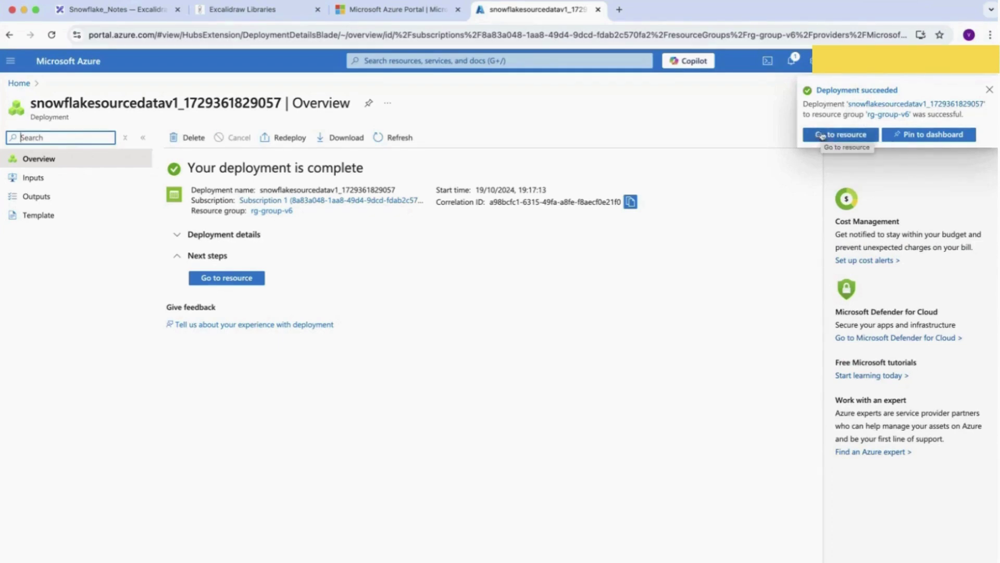
# Open the new storage account and copy its name snowflakesourcedatav1
pyautogui.click(820, 133)
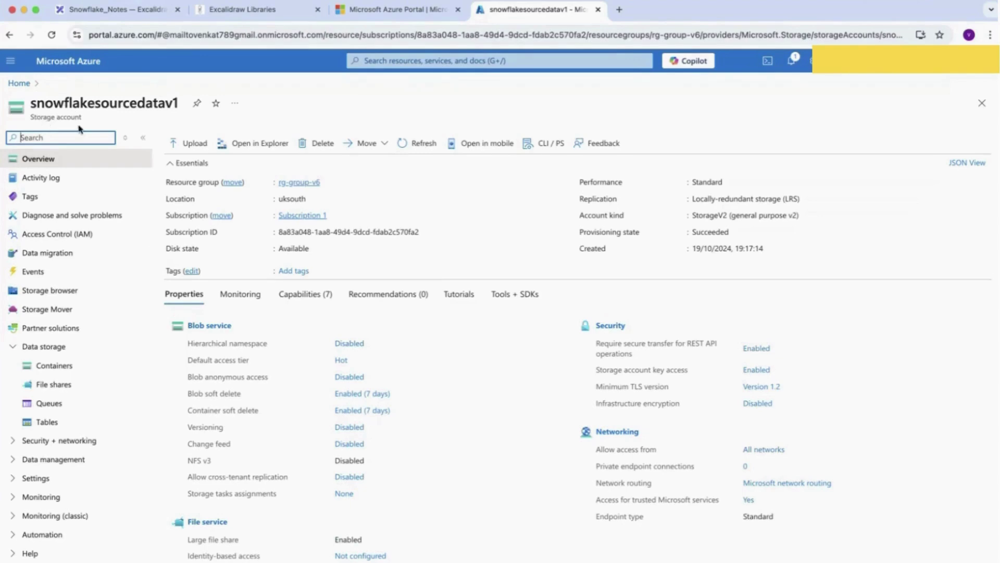
pyautogui.click(121, 102)
pyautogui.doubleClick(122, 103)
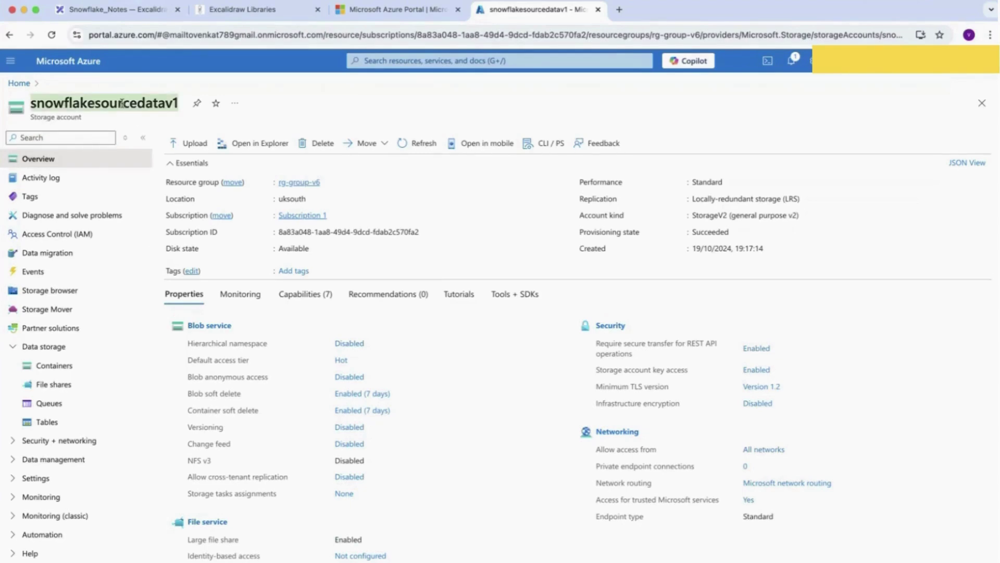
pyautogui.tripleClick(51, 114)
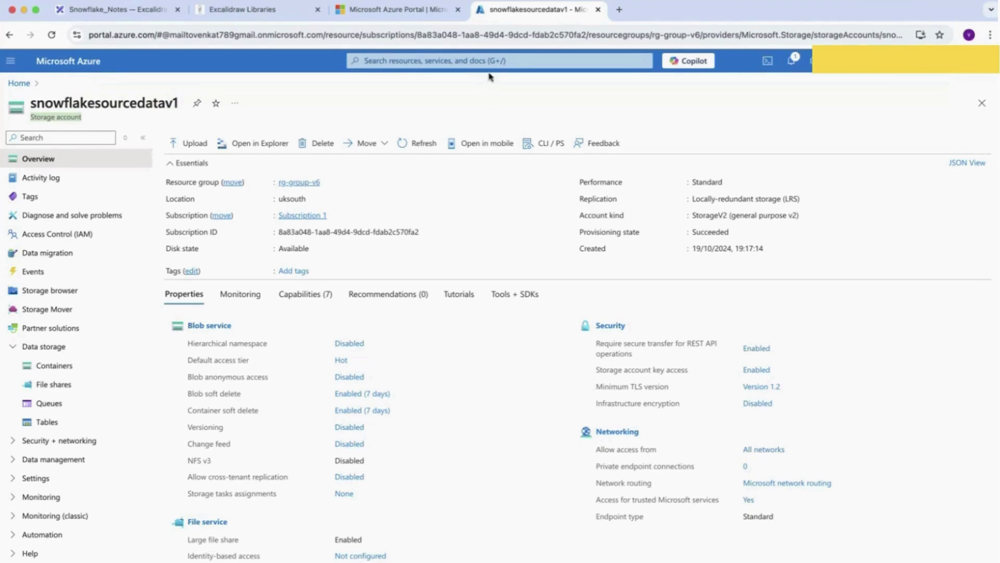
# Find snowflakesourcedatav1 through the 'storage' search and show its Containers list
pyautogui.click(437, 61)
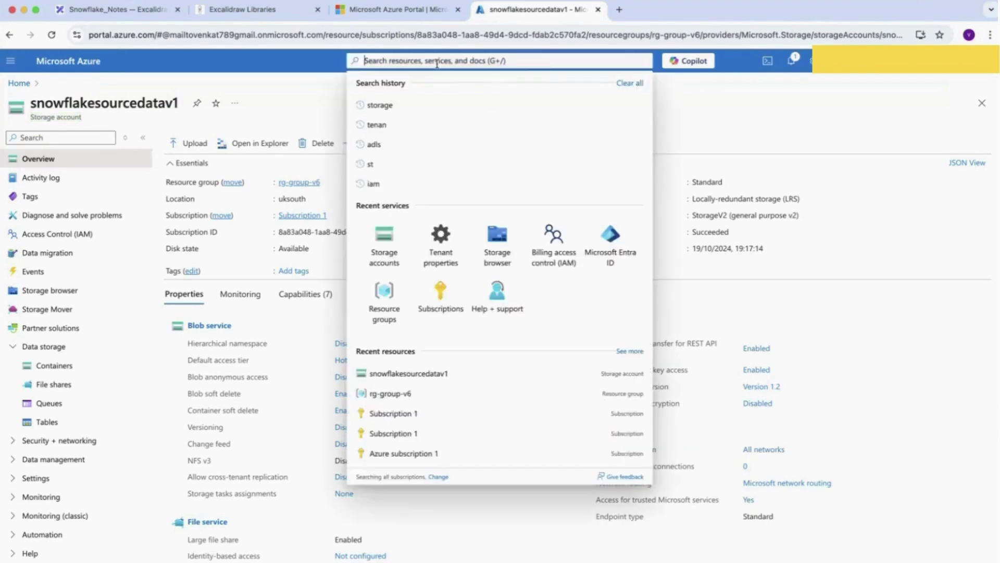
pyautogui.write('storage')
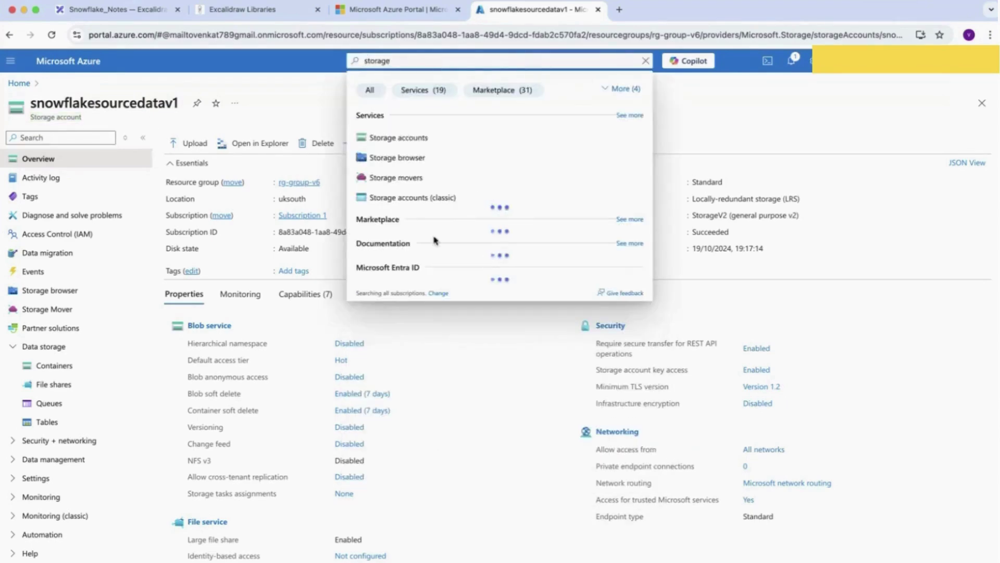
pyautogui.click(415, 140)
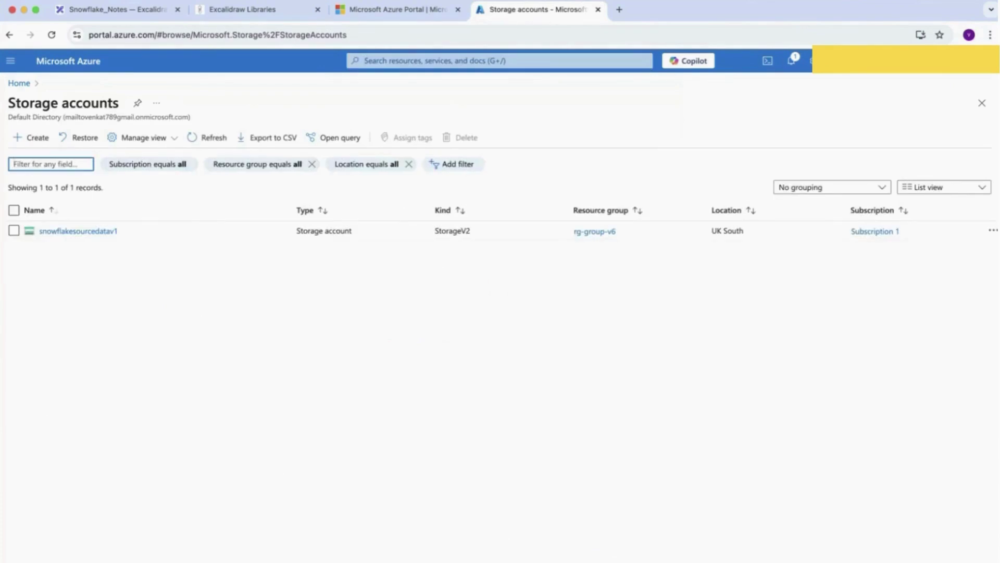
pyautogui.click(83, 234)
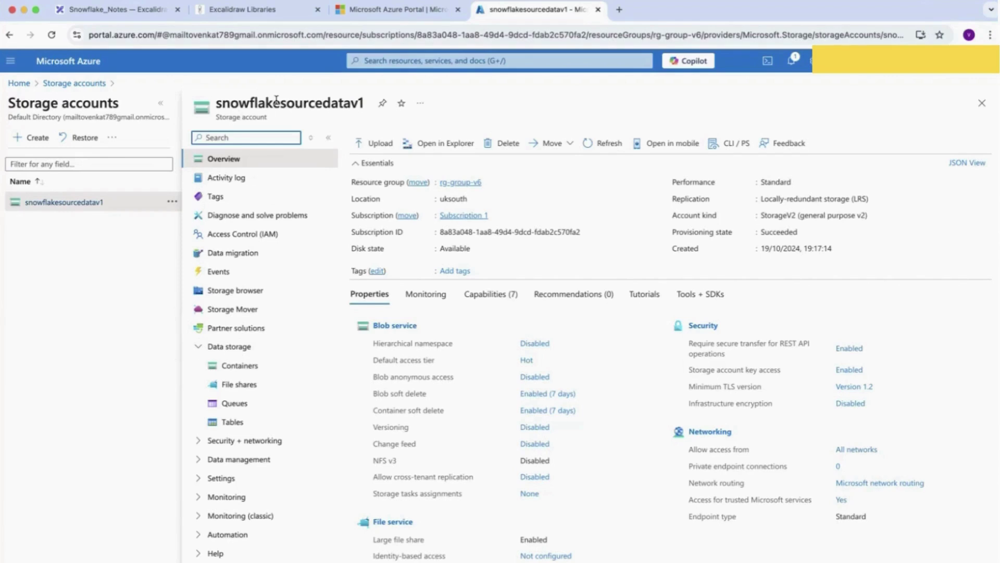
pyautogui.click(254, 364)
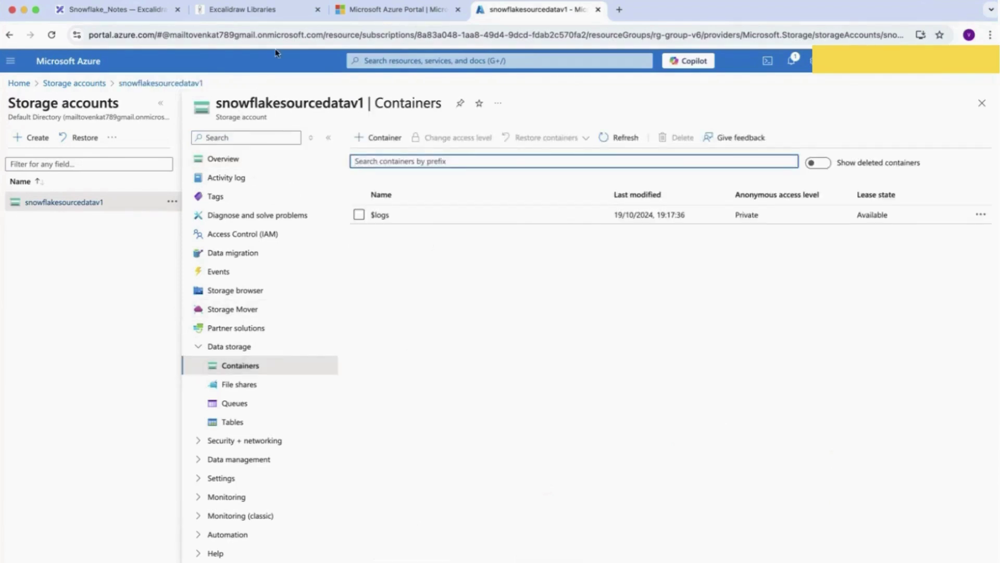
pyautogui.click(263, 17)
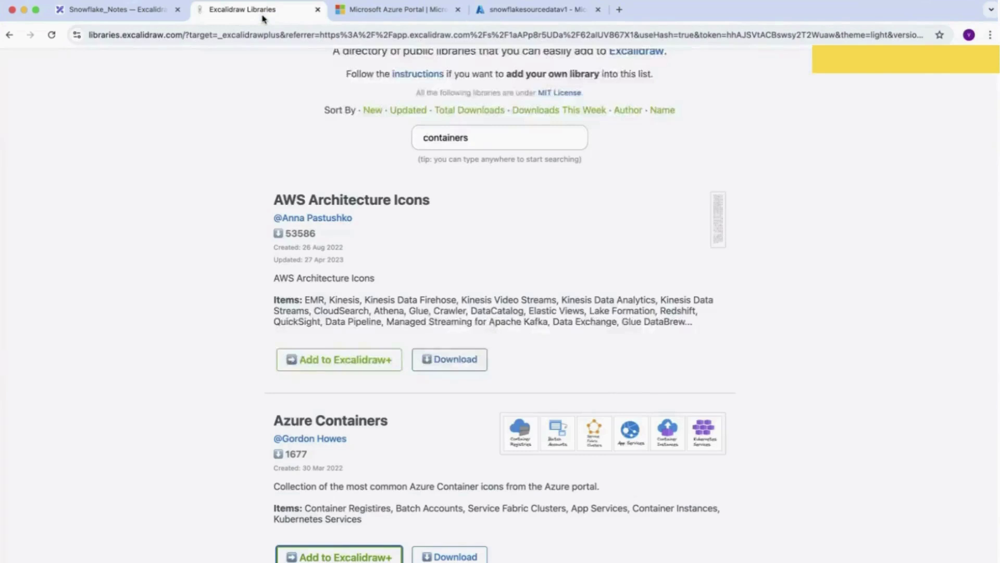
# Close the Excalidraw libraries page and scroll Snowflake_Notes to the ADLS-to-Snowflake diagram
pyautogui.click(318, 10)
pyautogui.click(131, 9)
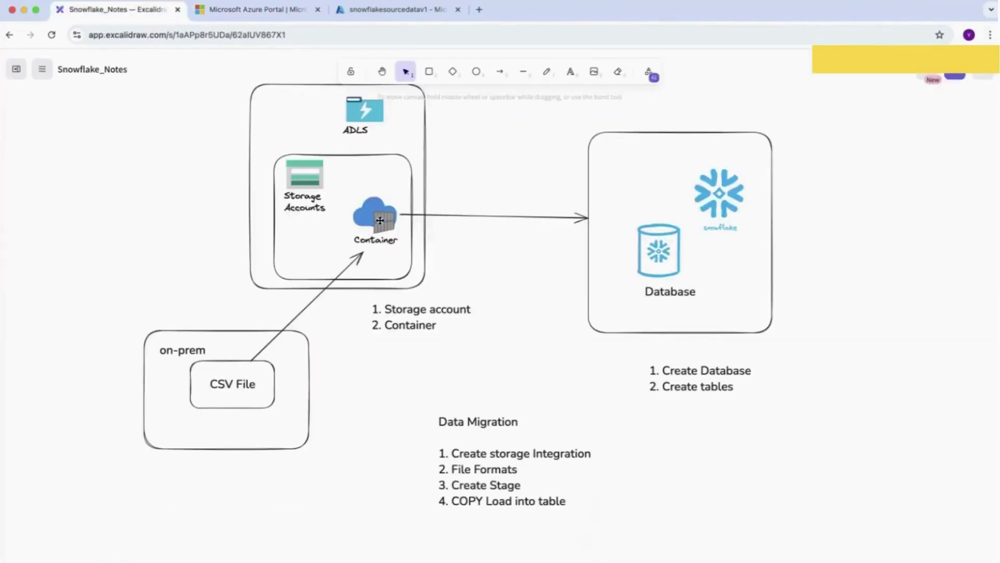
pyautogui.click(375, 12)
pyautogui.click(404, 308)
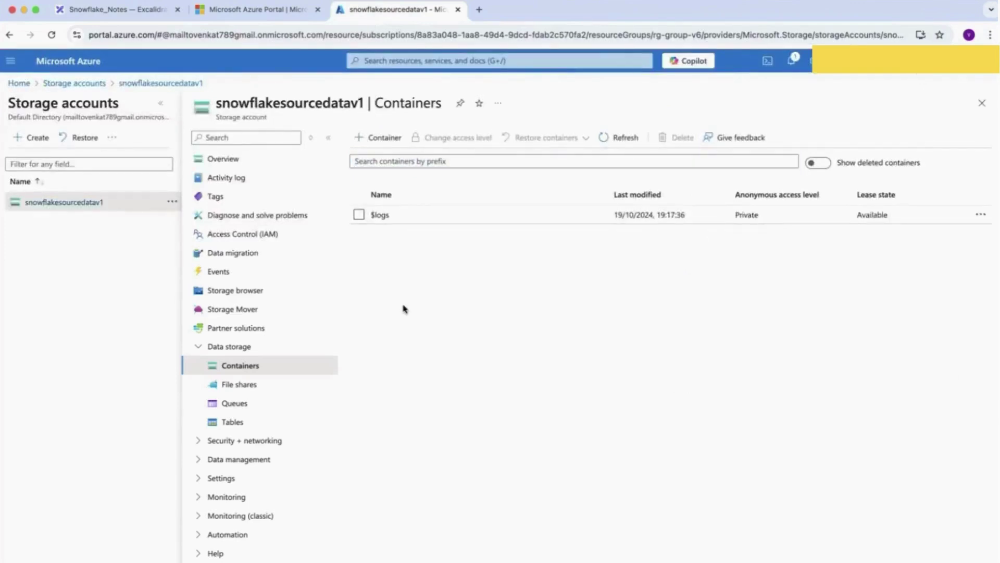
pyautogui.click(157, 12)
pyautogui.scroll(10, 410, 324)
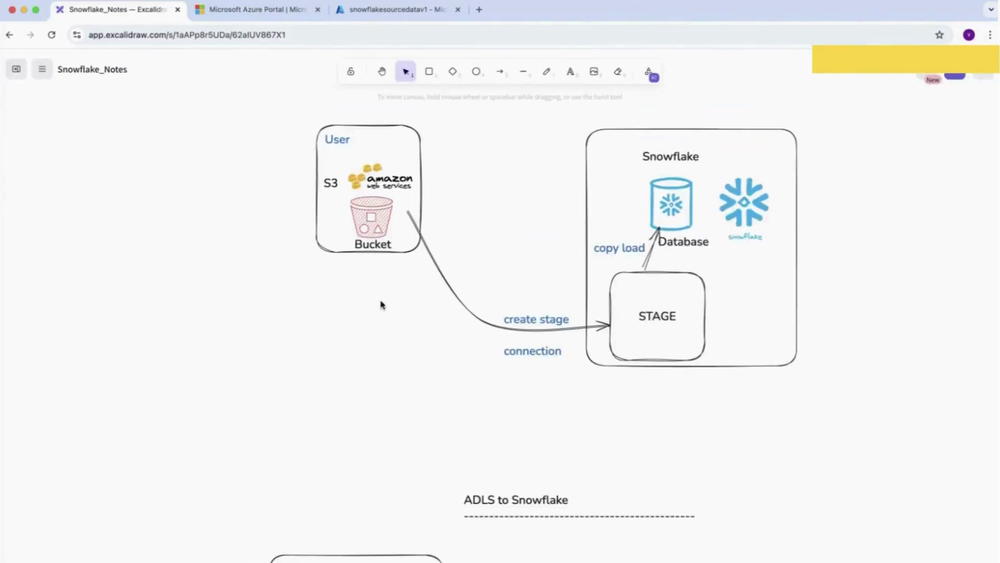
pyautogui.scroll(-7, 380, 304)
pyautogui.scroll(-3, 382, 305)
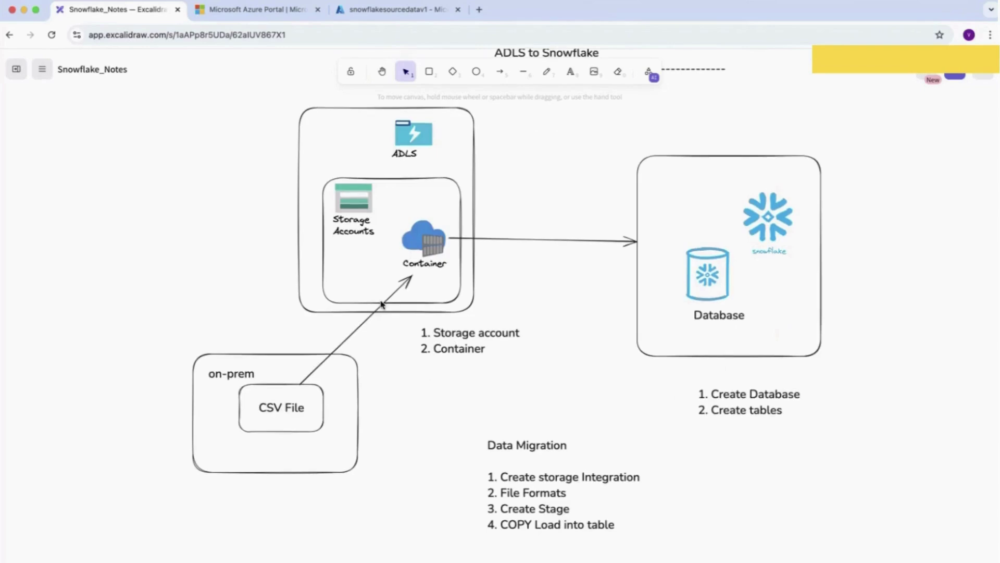
pyautogui.scroll(-1, 385, 242)
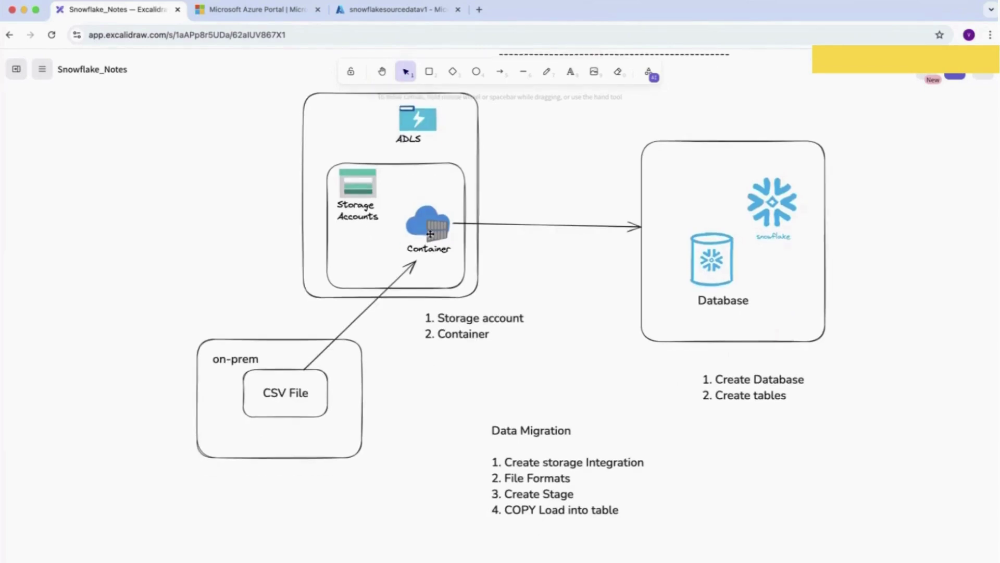
pyautogui.click(392, 9)
# Add a new container named souredata, fixing the name to lowercase
pyautogui.click(380, 137)
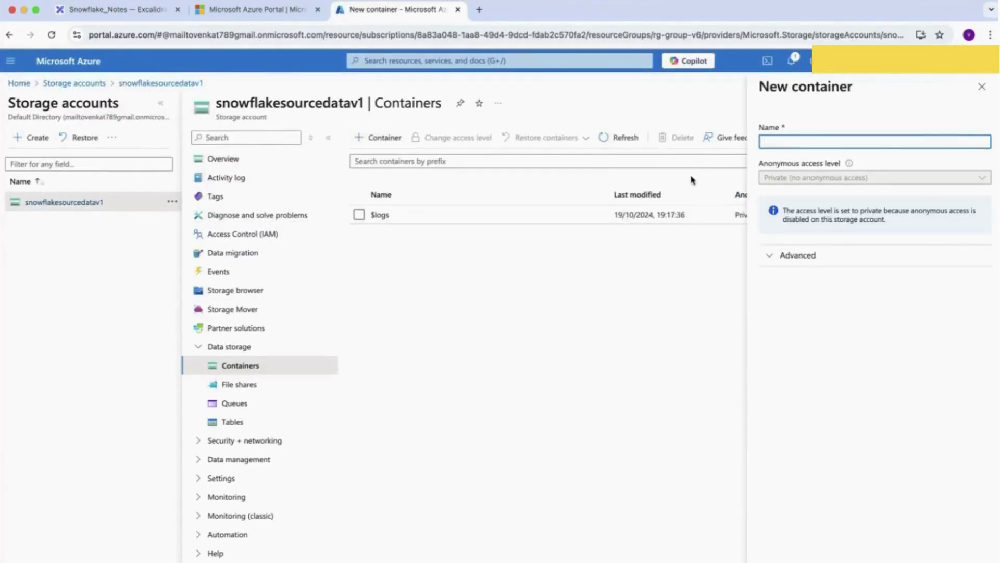
pyautogui.write('Sour')
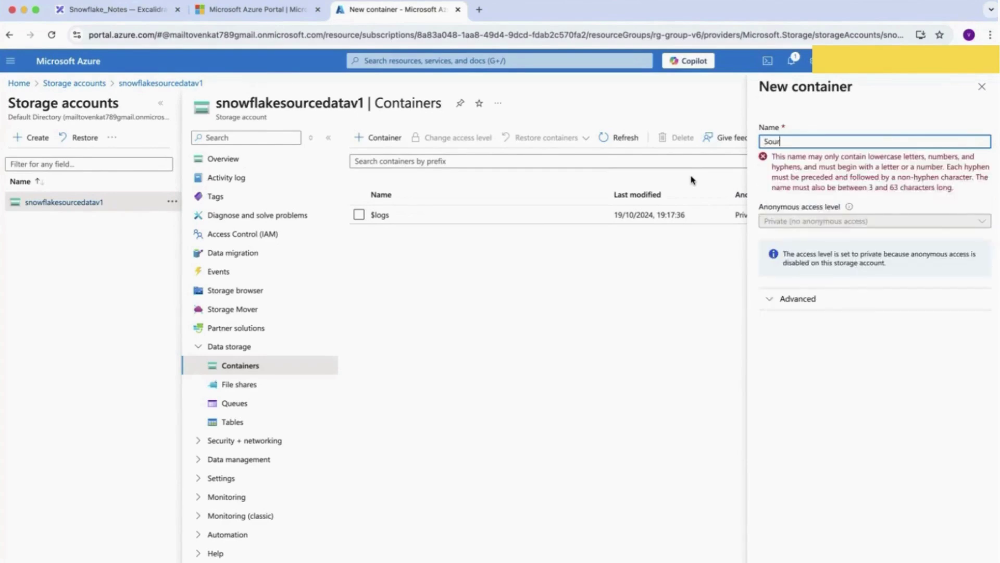
pyautogui.write('edata')
pyautogui.press('Home')
pyautogui.press('Delete')
pyautogui.write('s')
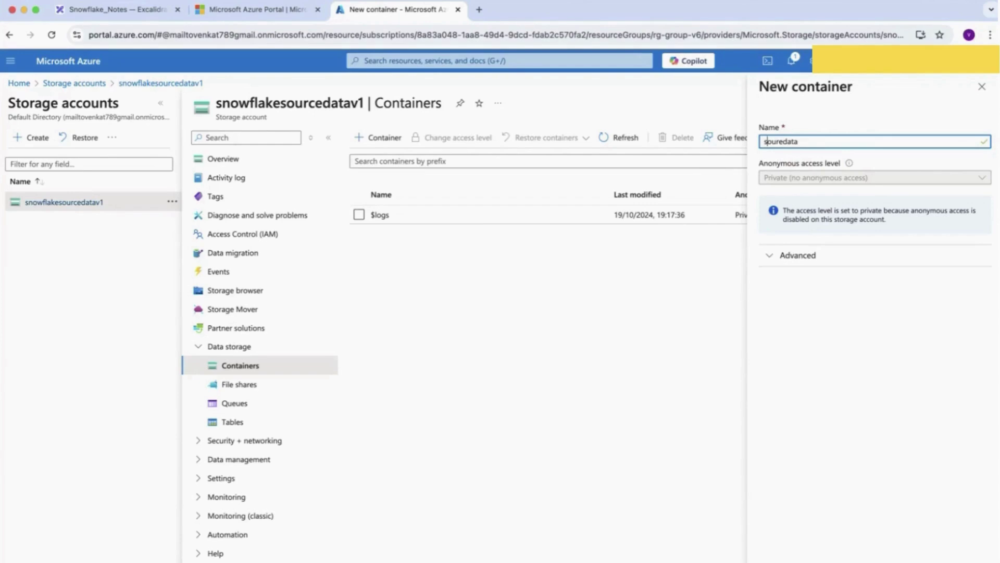
pyautogui.press('Return')
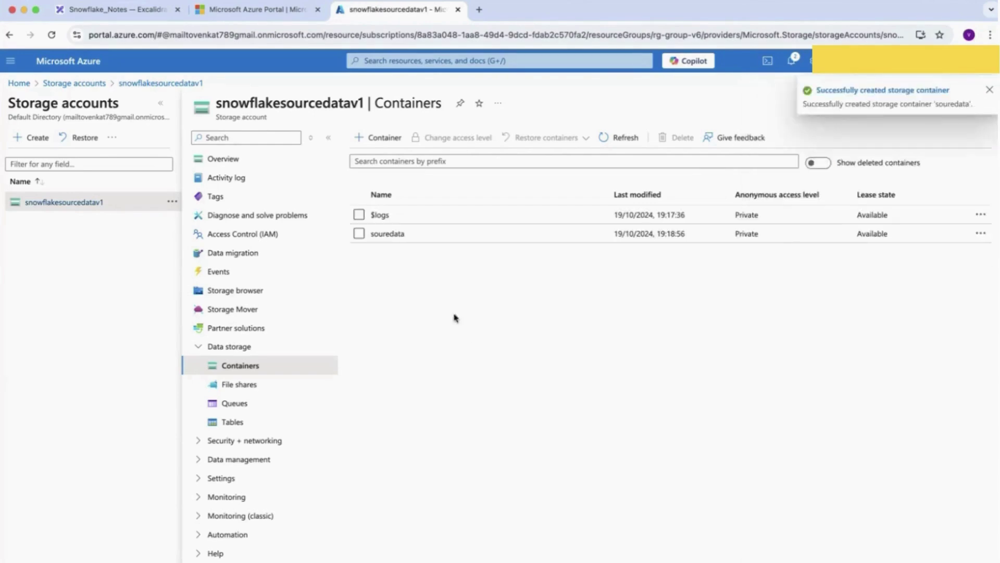
# Open the souredata container, then return to the Storage accounts list
pyautogui.click(391, 236)
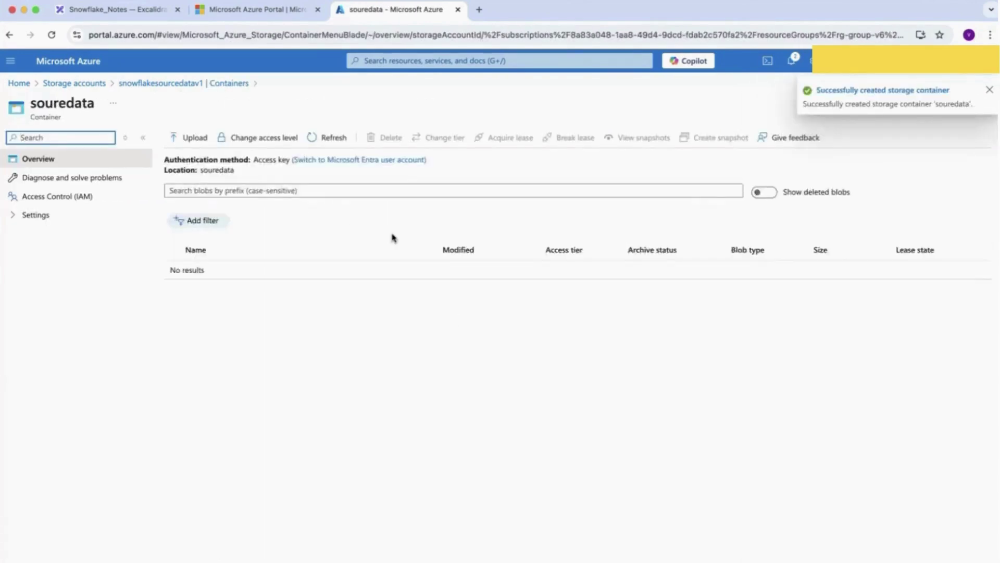
pyautogui.click(113, 103)
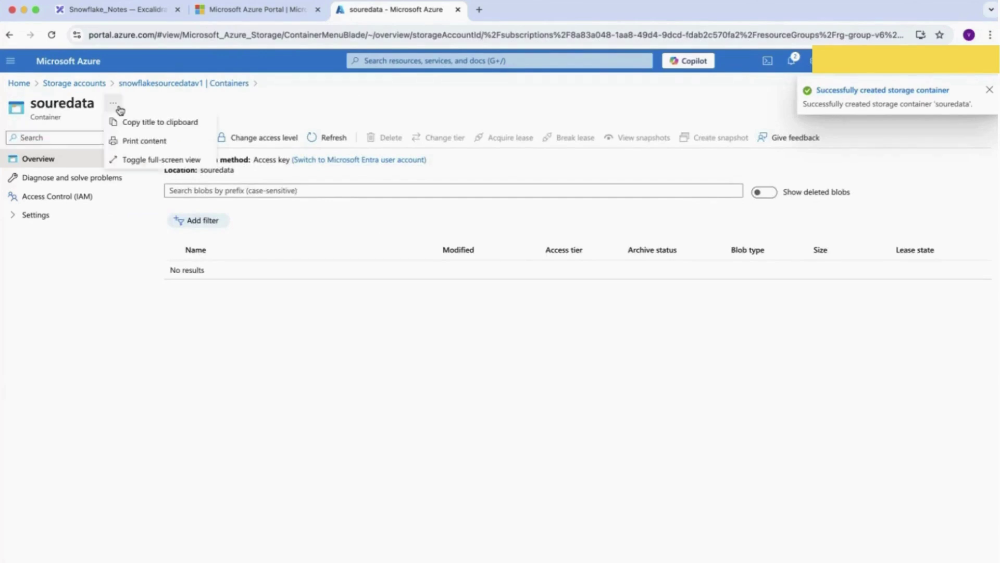
pyautogui.click(177, 341)
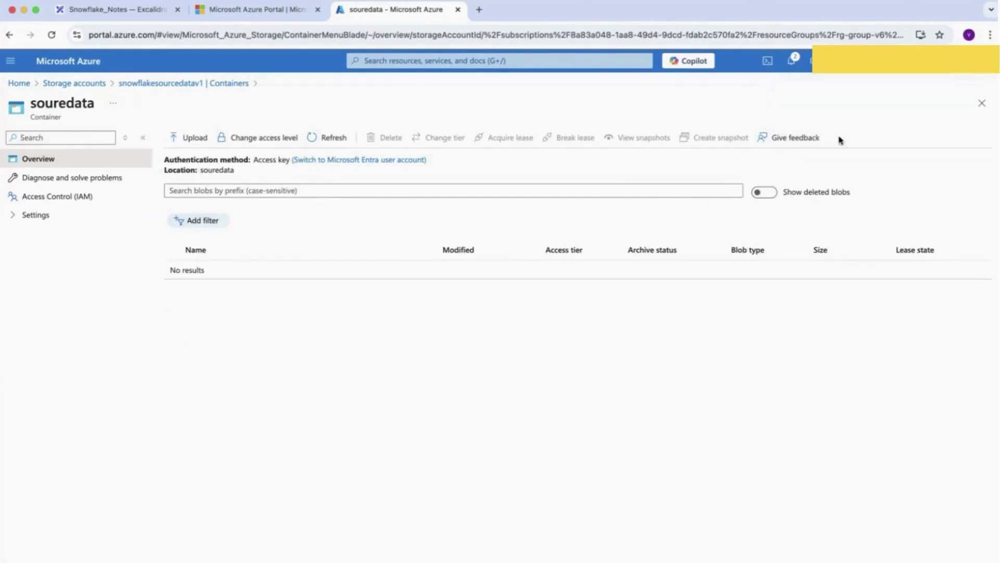
pyautogui.click(100, 87)
# Open snowflakesourcedatav1's Containers and show the action menu for souredata
pyautogui.click(78, 231)
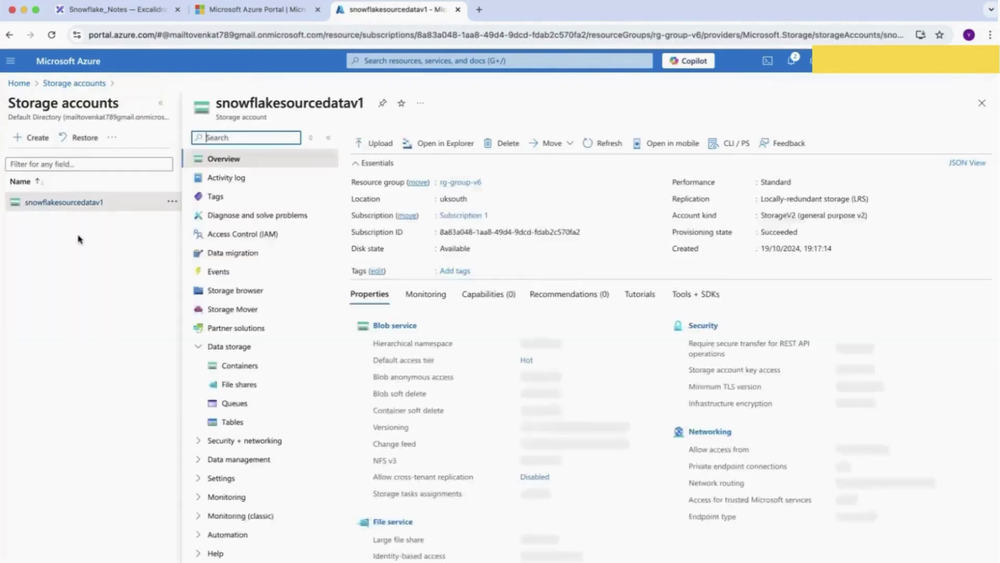
pyautogui.click(227, 371)
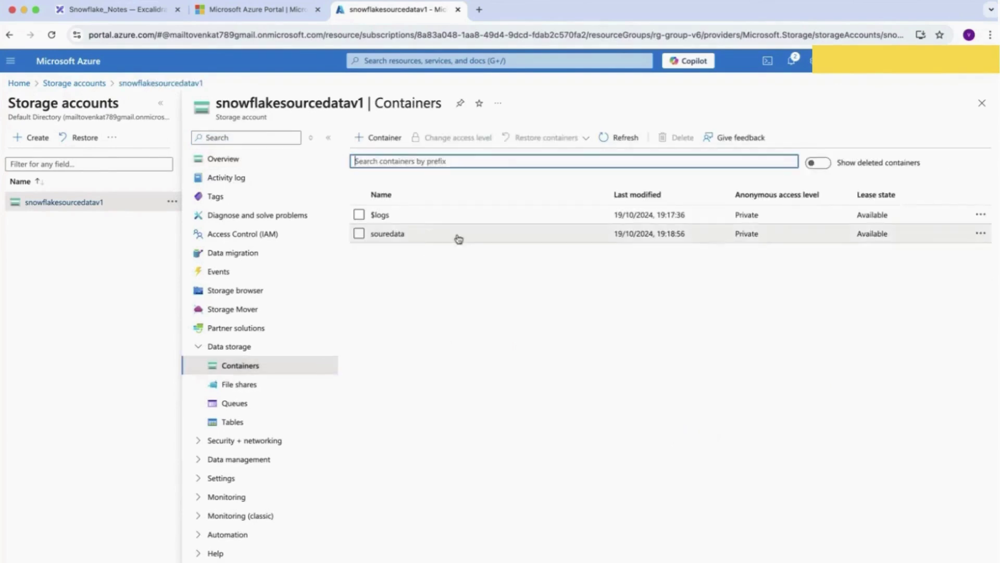
pyautogui.click(982, 235)
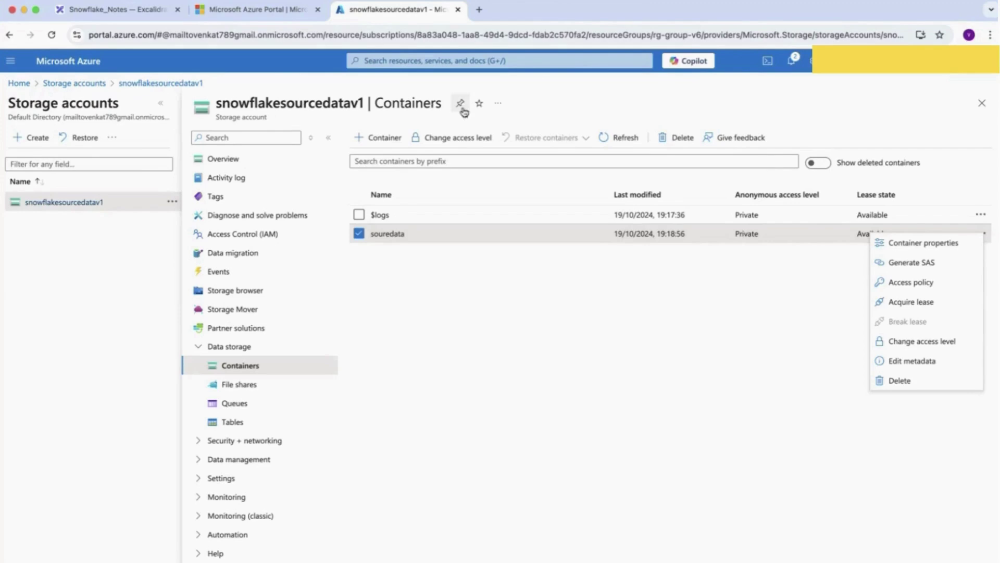
# View Cost Management + Billing access control, then reopen snowflakesourcedatav1 from Home
pyautogui.click(10, 61)
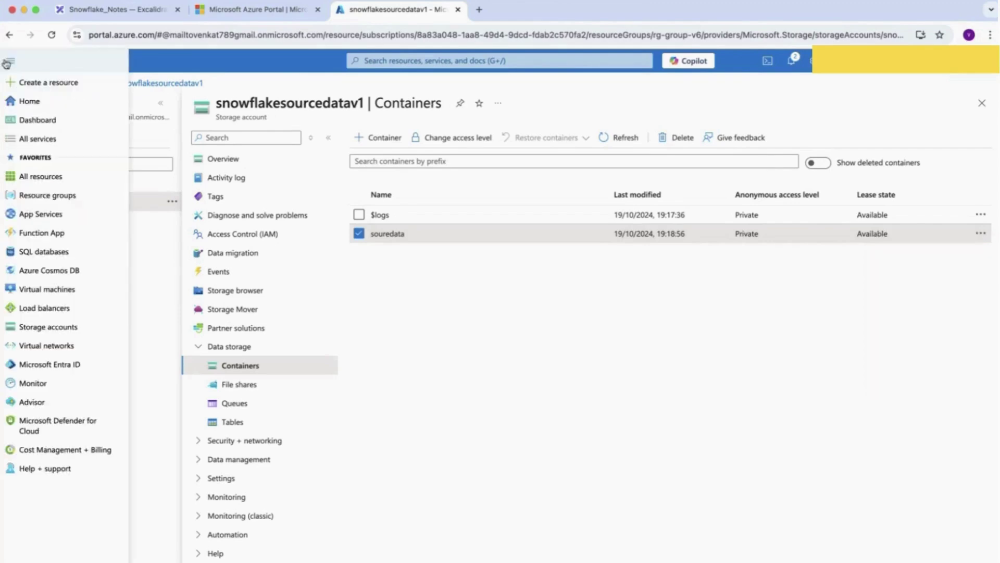
pyautogui.click(140, 236)
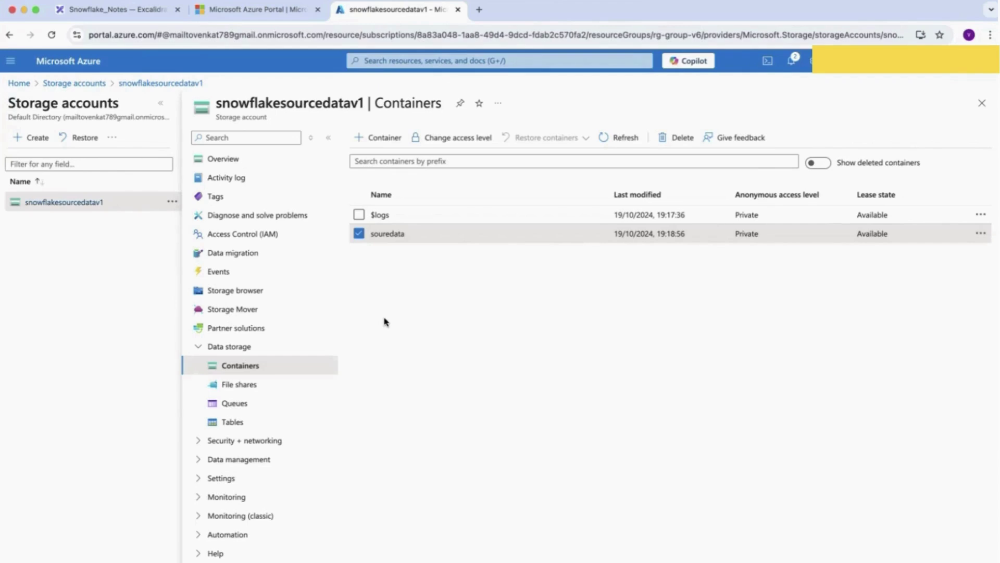
pyautogui.click(10, 60)
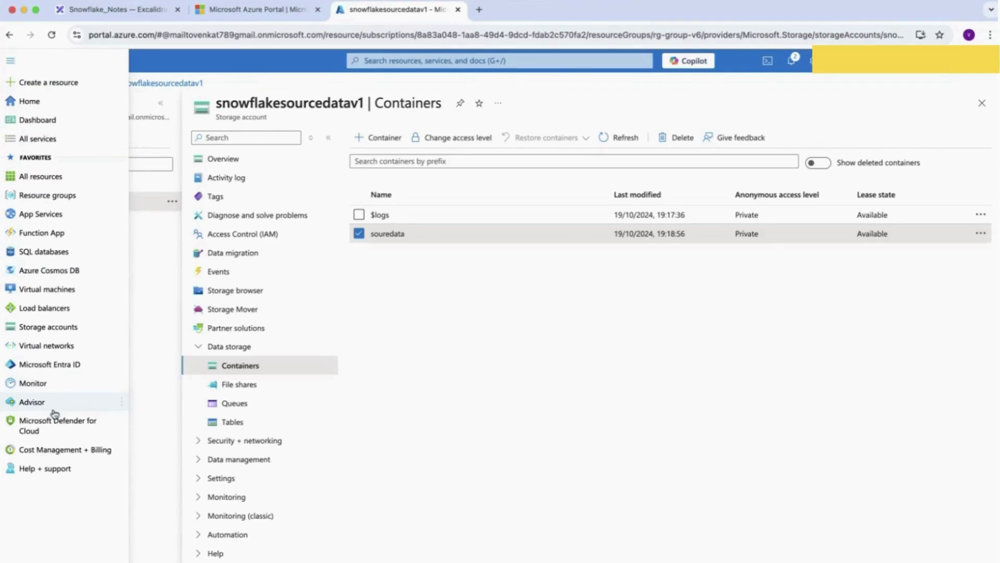
pyautogui.click(55, 455)
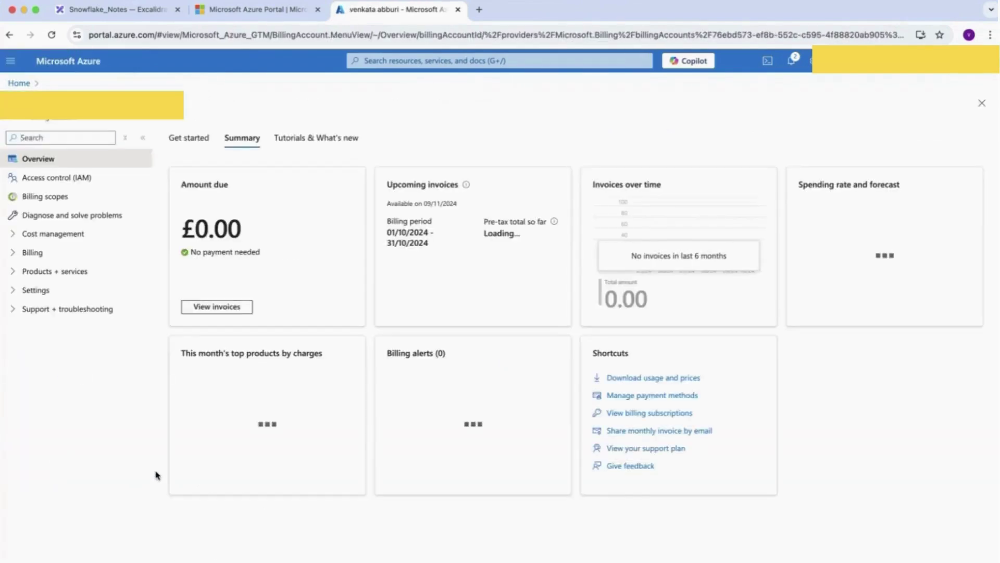
pyautogui.click(58, 178)
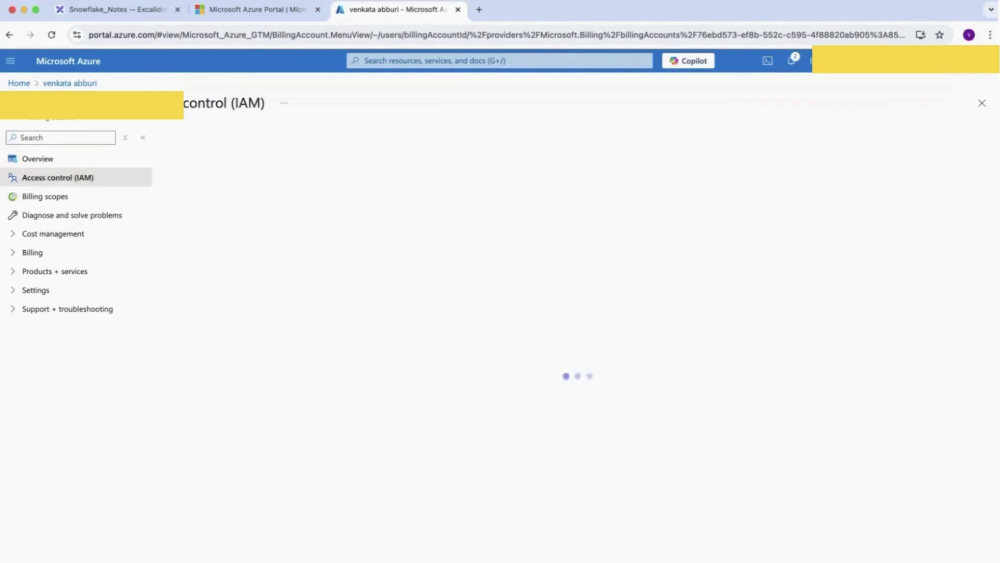
pyautogui.click(19, 82)
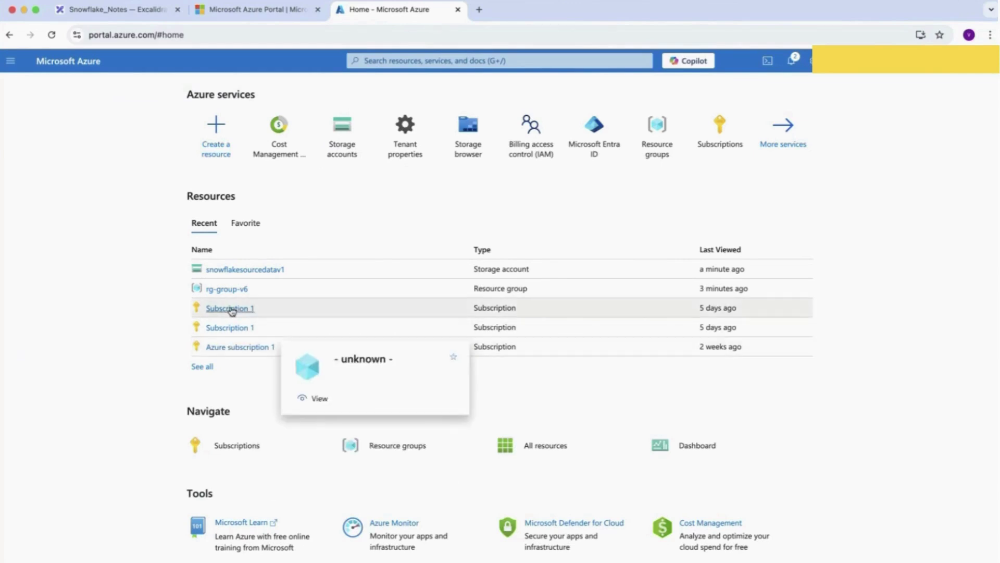
pyautogui.click(239, 271)
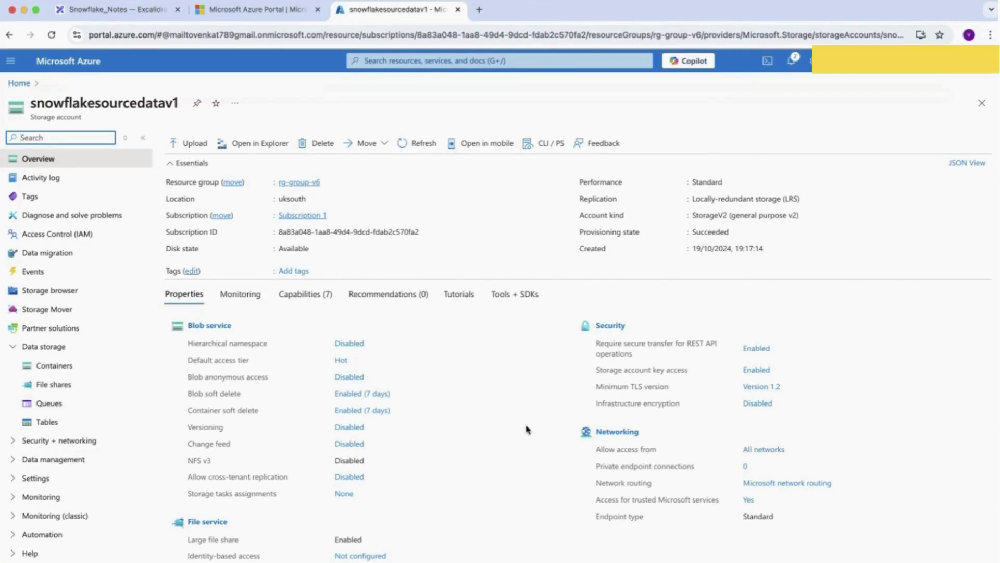
# Open the souredata container from Containers and bring up the Upload blob panel
pyautogui.scroll(-2, 528, 430)
pyautogui.scroll(2, 526, 429)
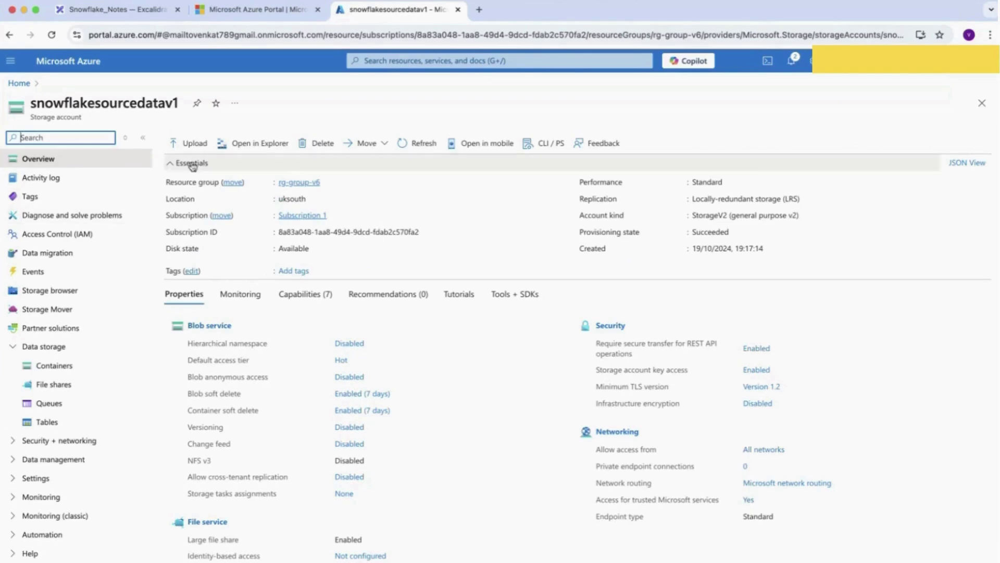
pyautogui.click(62, 365)
pyautogui.click(205, 234)
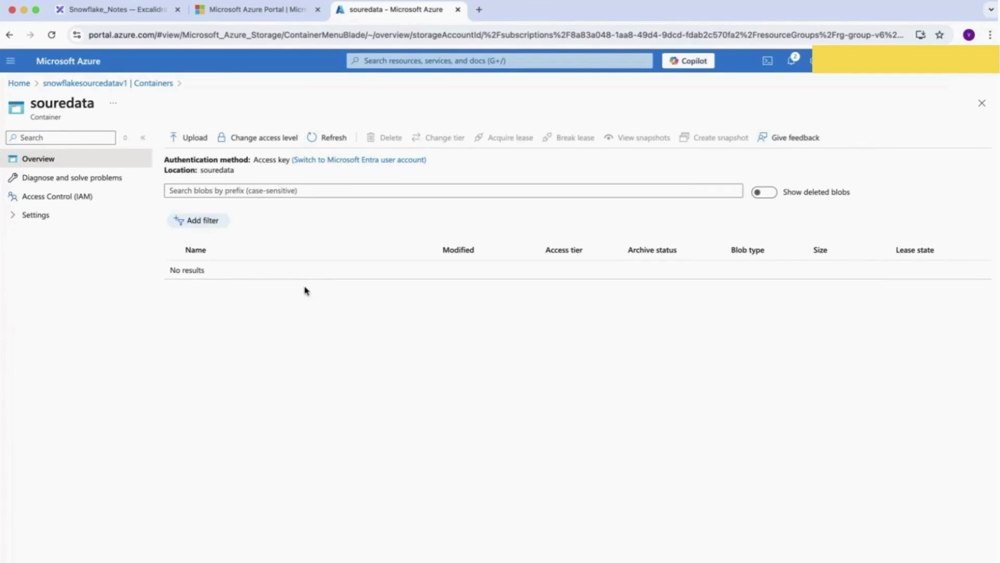
pyautogui.click(64, 86)
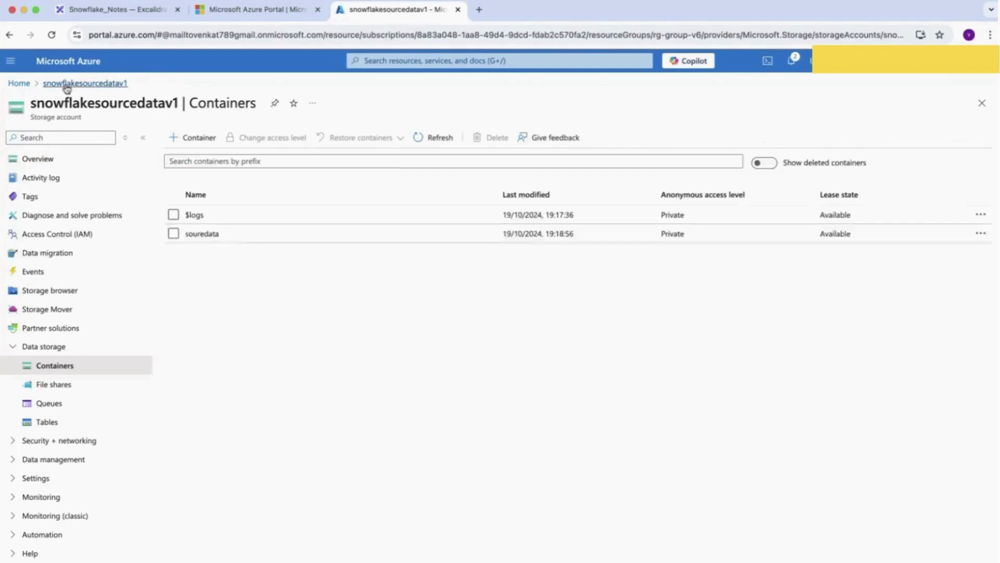
pyautogui.click(204, 238)
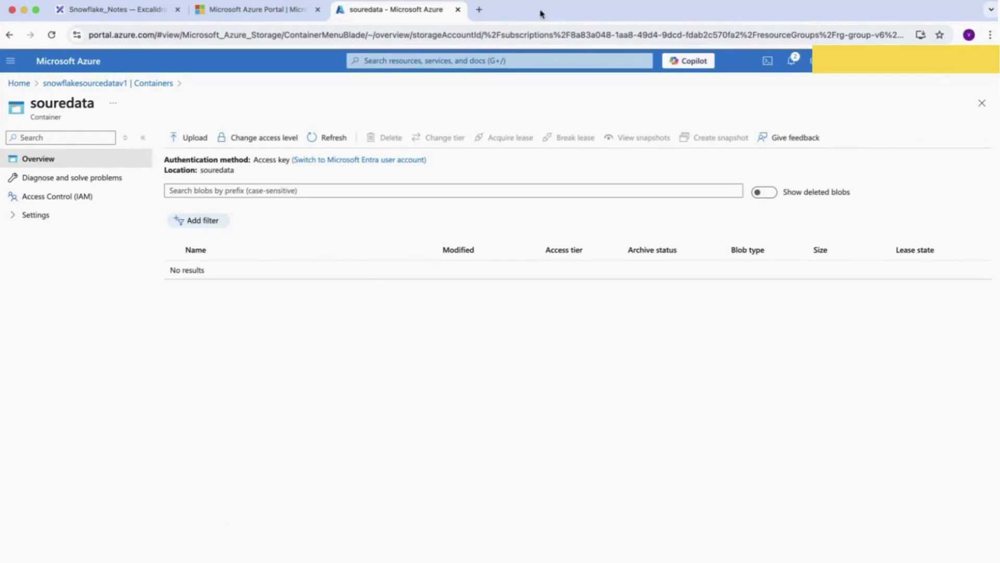
pyautogui.click(201, 143)
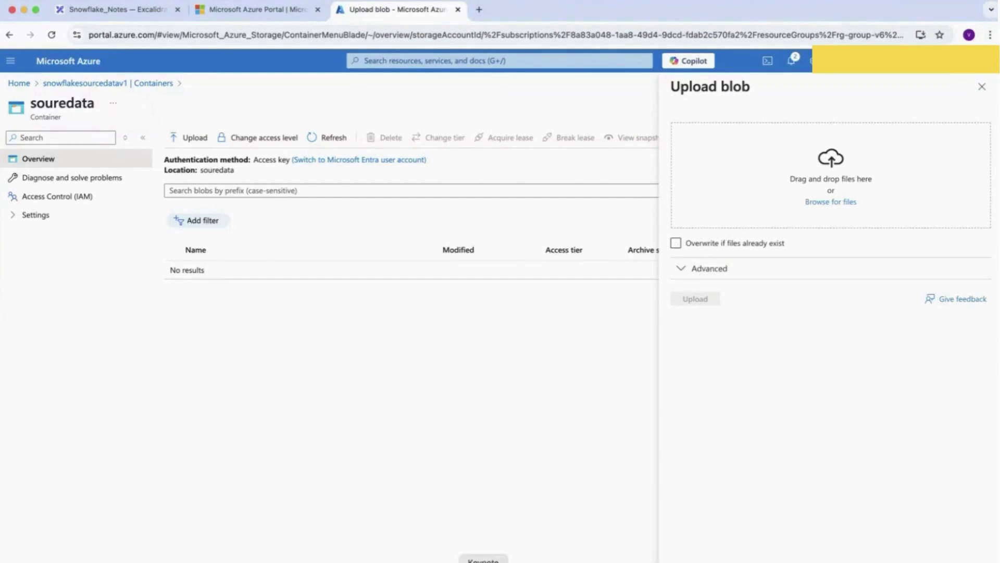
# Upload world-happiness-report-2021.csv from the desktop Data folder into souredata
pyautogui.click(88, 560)
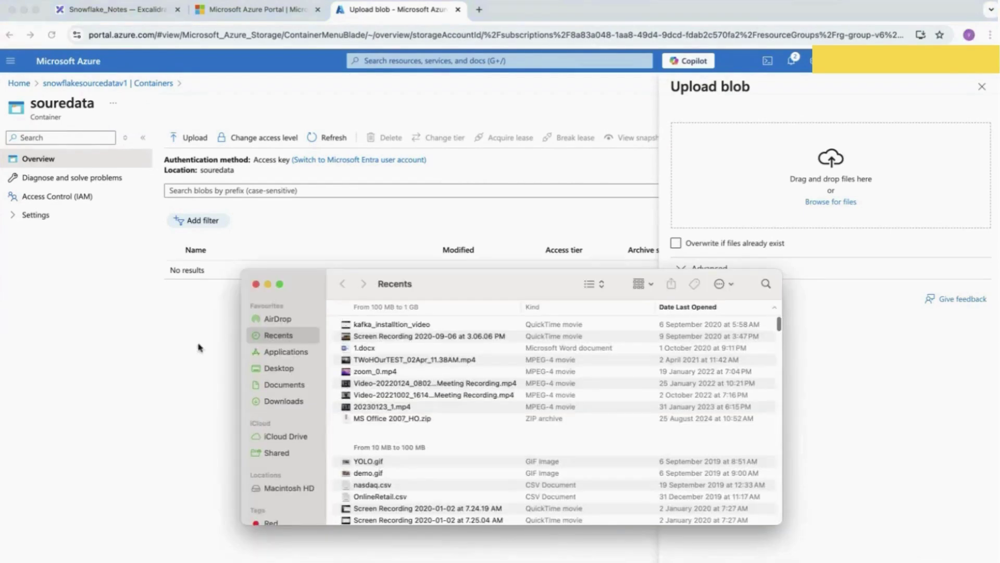
pyautogui.click(292, 352)
pyautogui.click(287, 366)
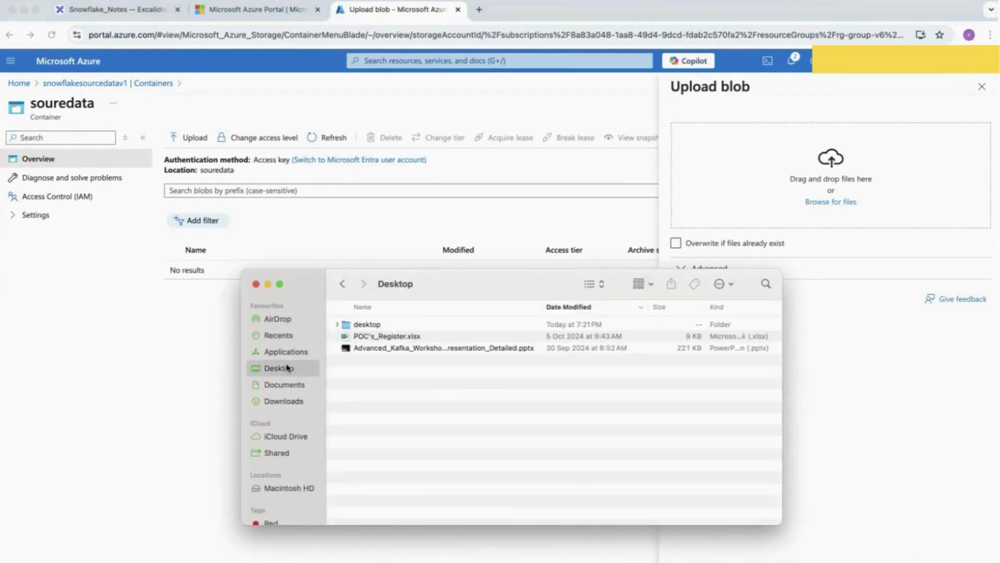
pyautogui.doubleClick(354, 327)
pyautogui.doubleClick(368, 326)
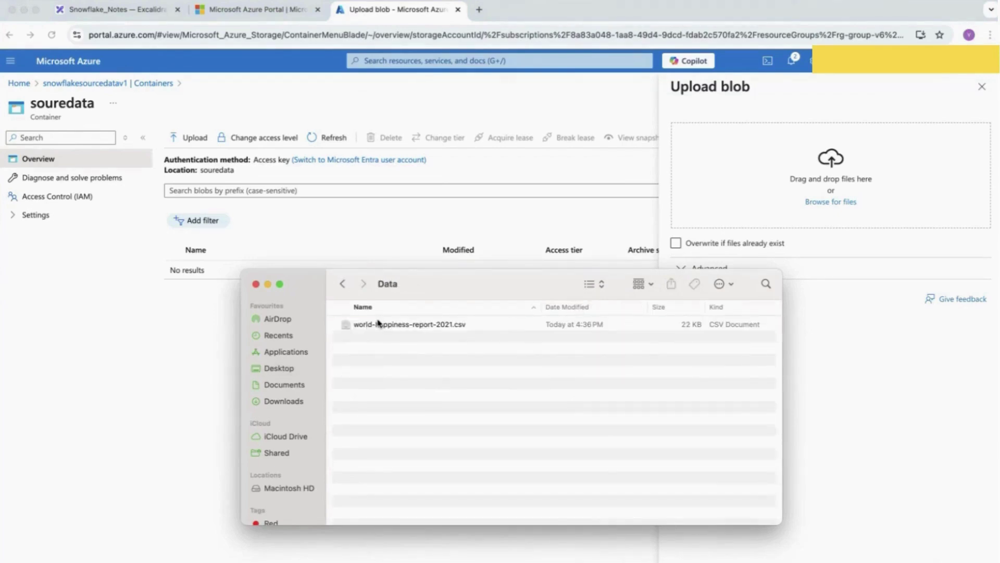
pyautogui.click(379, 323)
pyautogui.moveTo(379, 324); pyautogui.dragTo(817, 184)
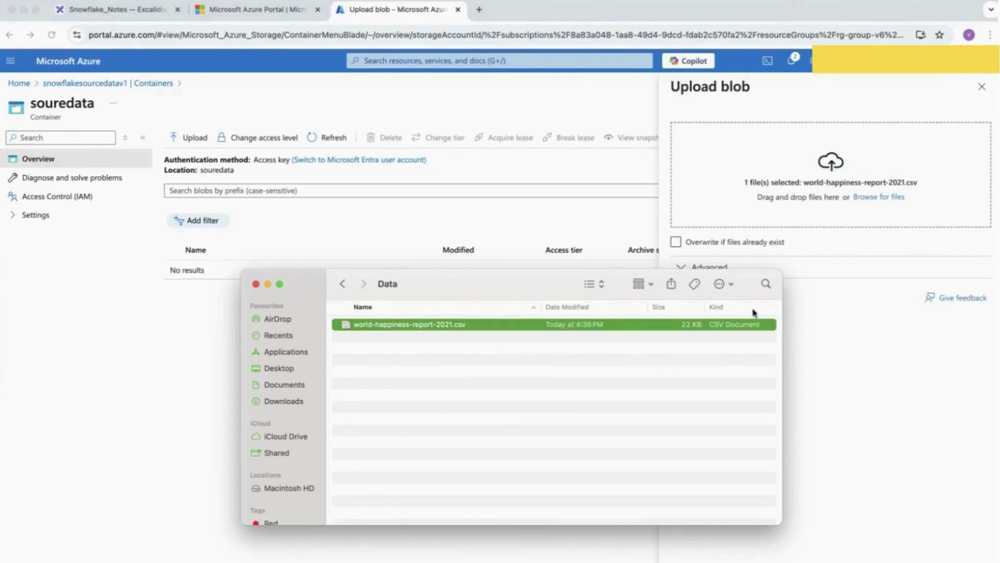
pyautogui.click(256, 284)
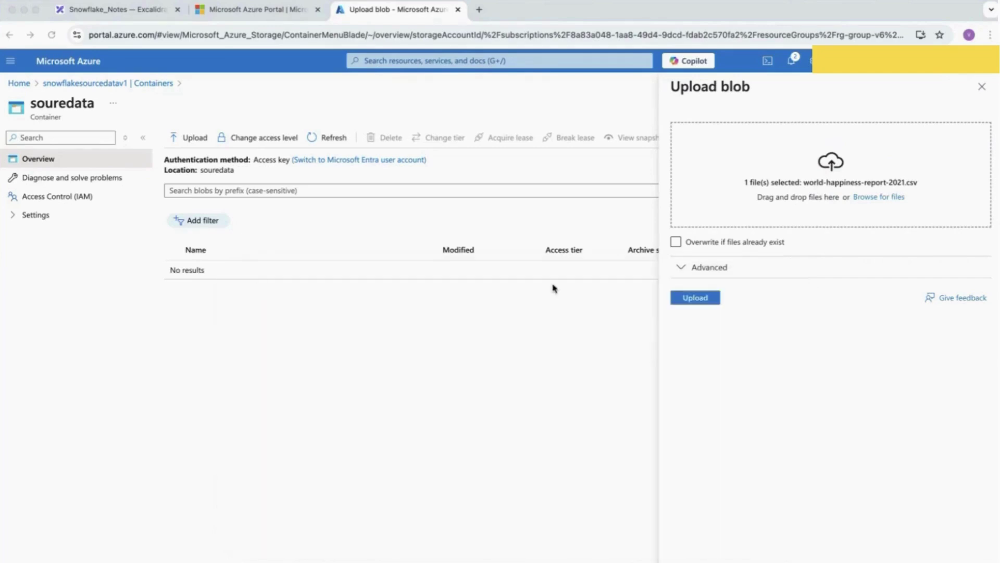
pyautogui.click(695, 299)
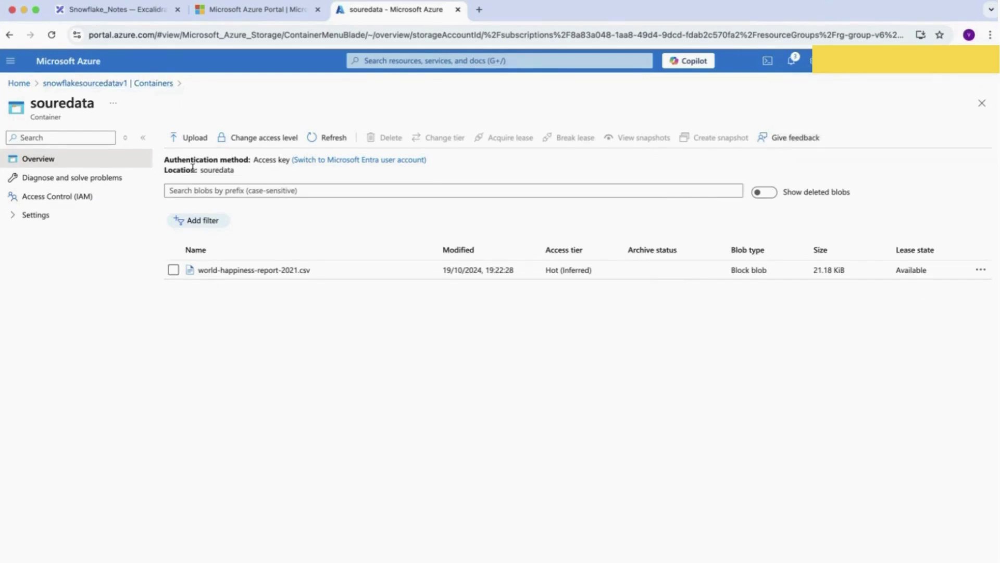
# Check the CSV in the souredata container, review the Snowflake_Notes diagram, and open a new tab
pyautogui.click(117, 88)
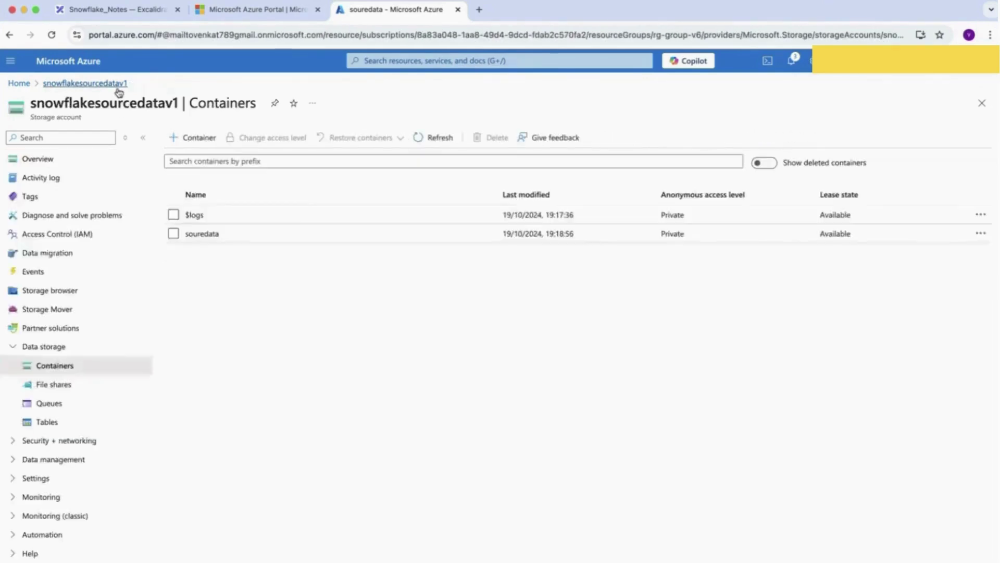
pyautogui.click(210, 236)
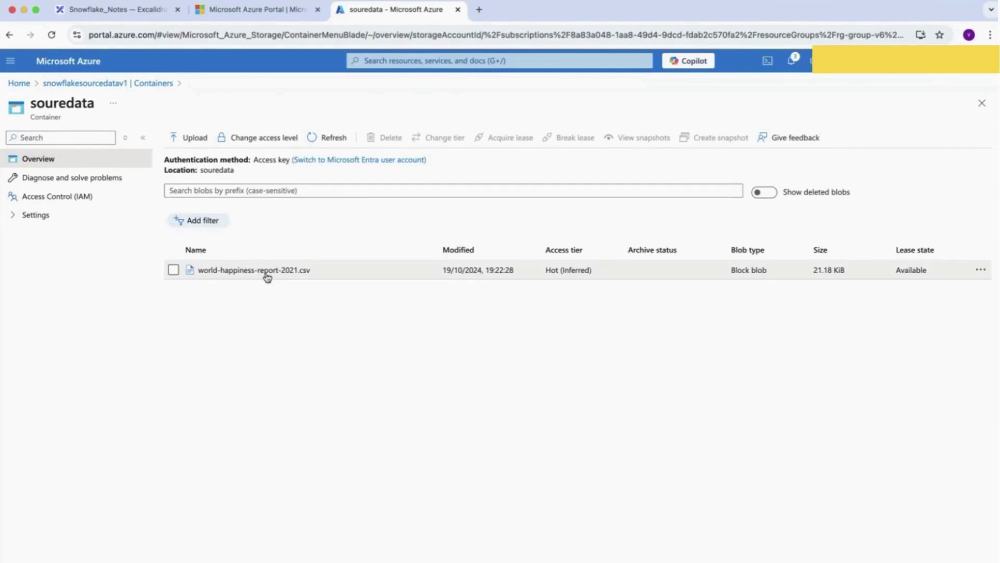
pyautogui.press('super+Tab')
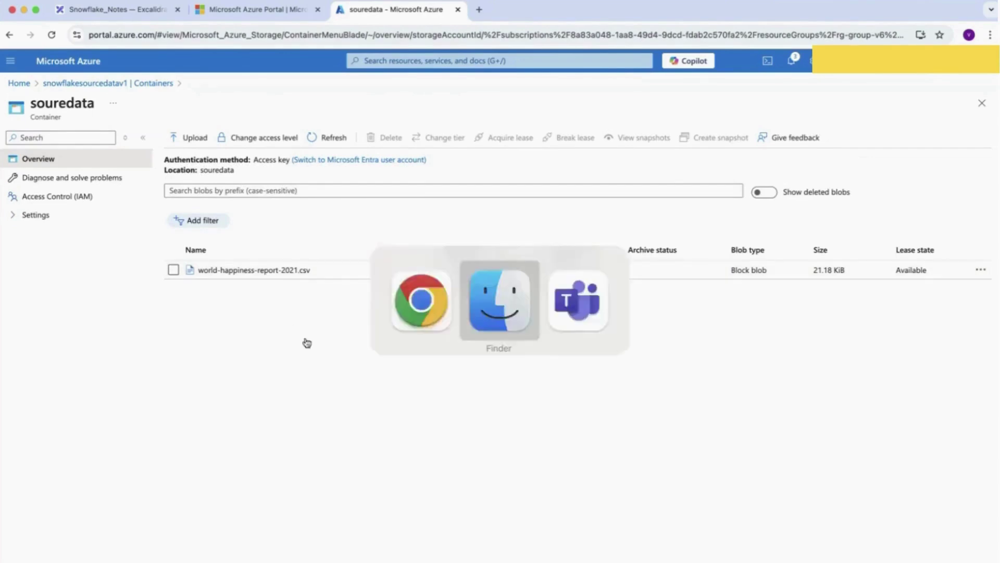
pyautogui.click(71, 9)
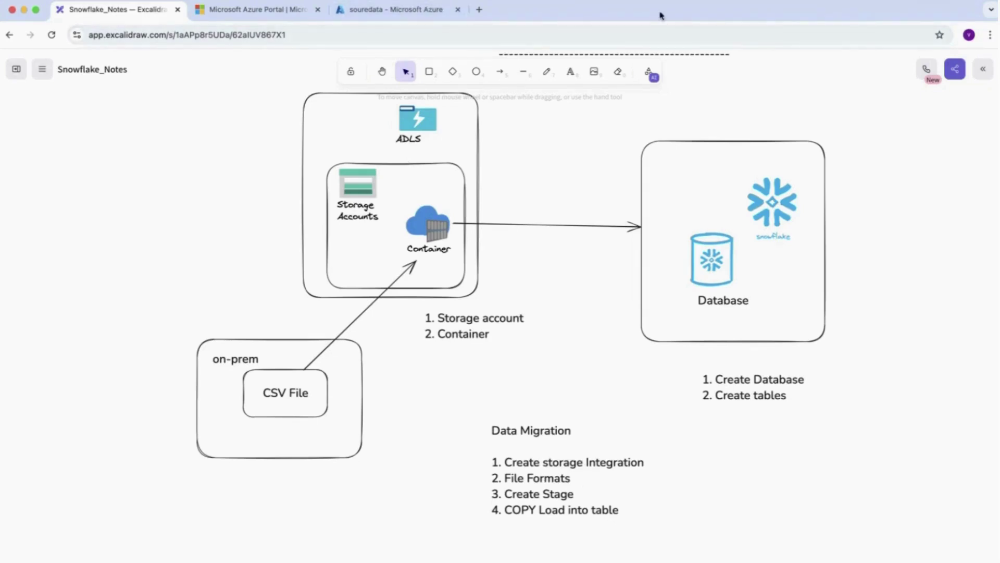
pyautogui.click(433, 63)
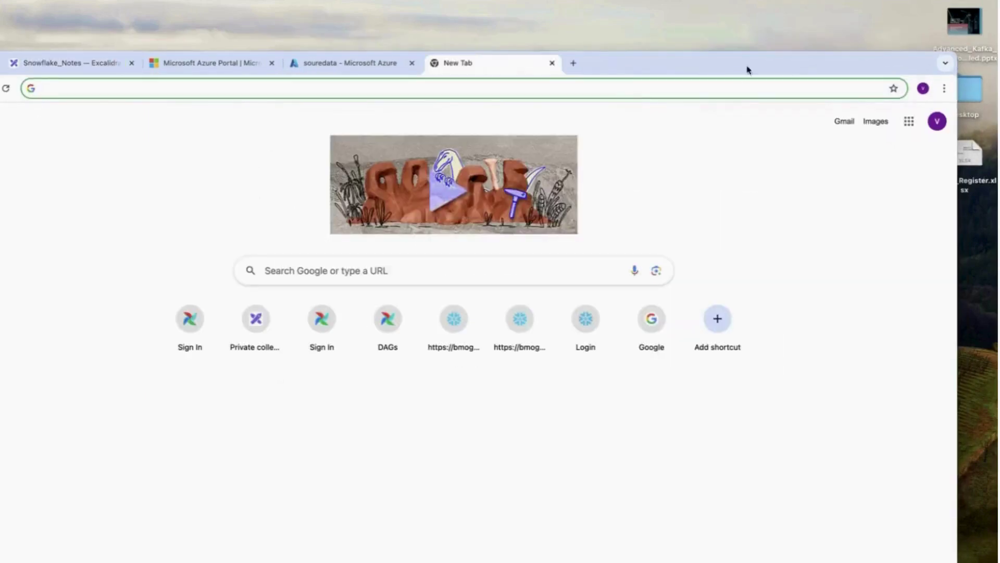
# Load the Snowflake site and go to its Start For Free trial page
pyautogui.write('snowflake.com/login/')
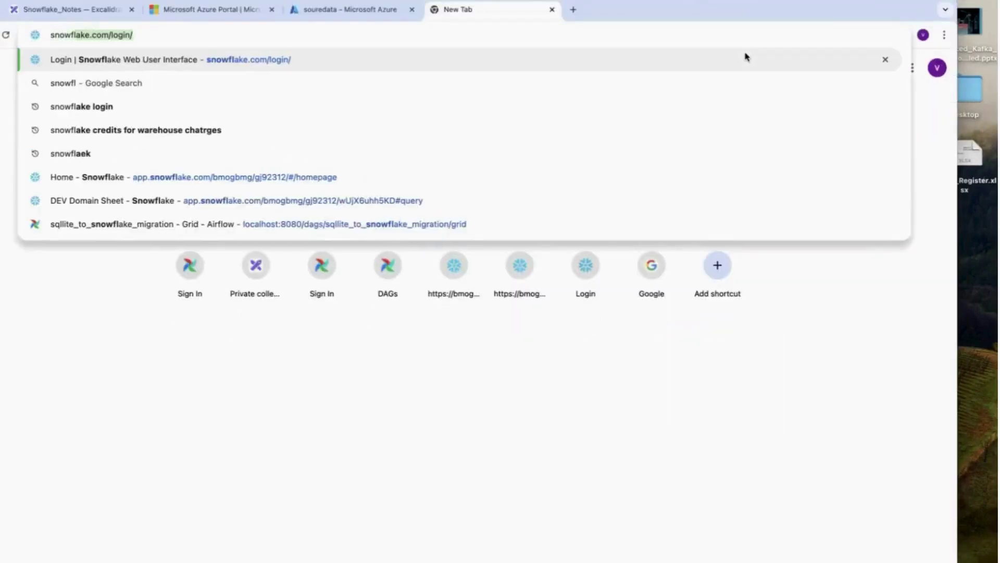
pyautogui.press('Return')
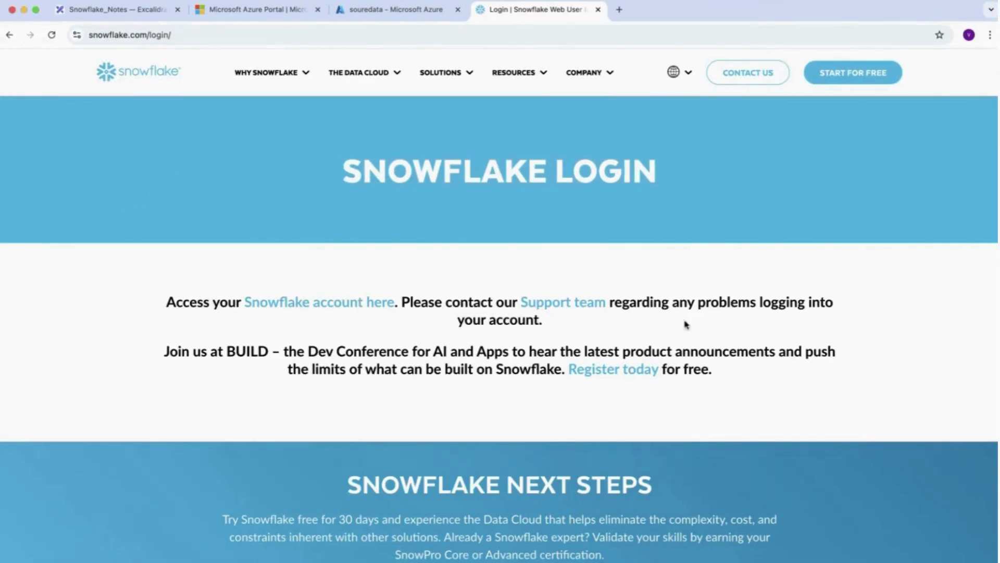
pyautogui.scroll(-2, 685, 325)
pyautogui.scroll(2, 837, 140)
pyautogui.click(858, 78)
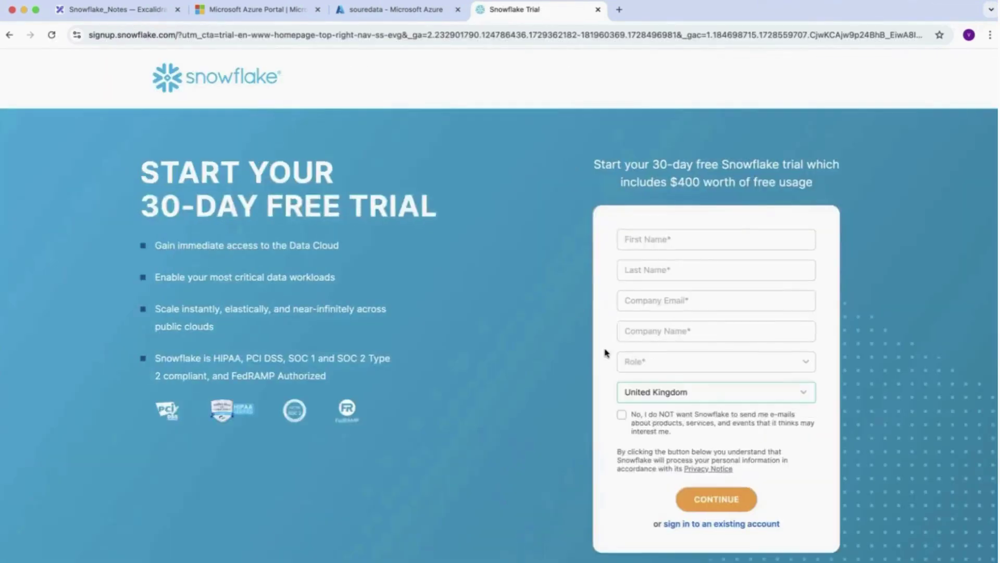
# Sign in to the existing Snowflake account using the saved login details
pyautogui.click(698, 523)
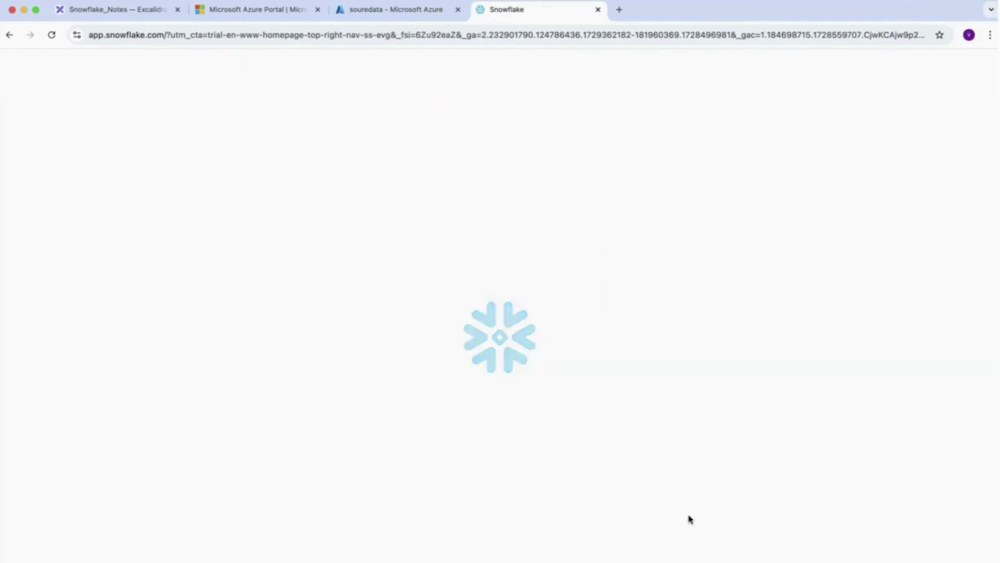
pyautogui.click(462, 335)
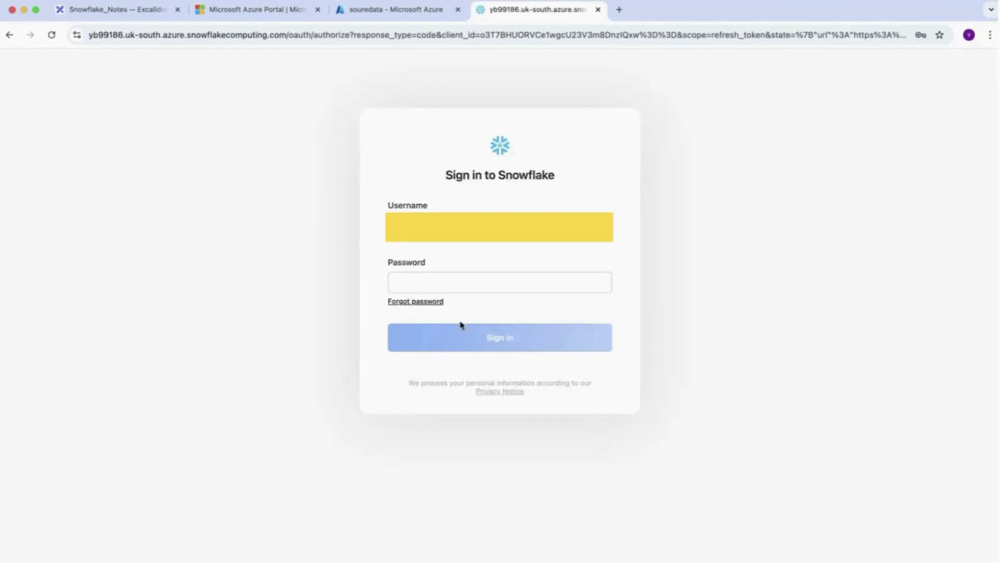
pyautogui.click(466, 229)
pyautogui.click(469, 255)
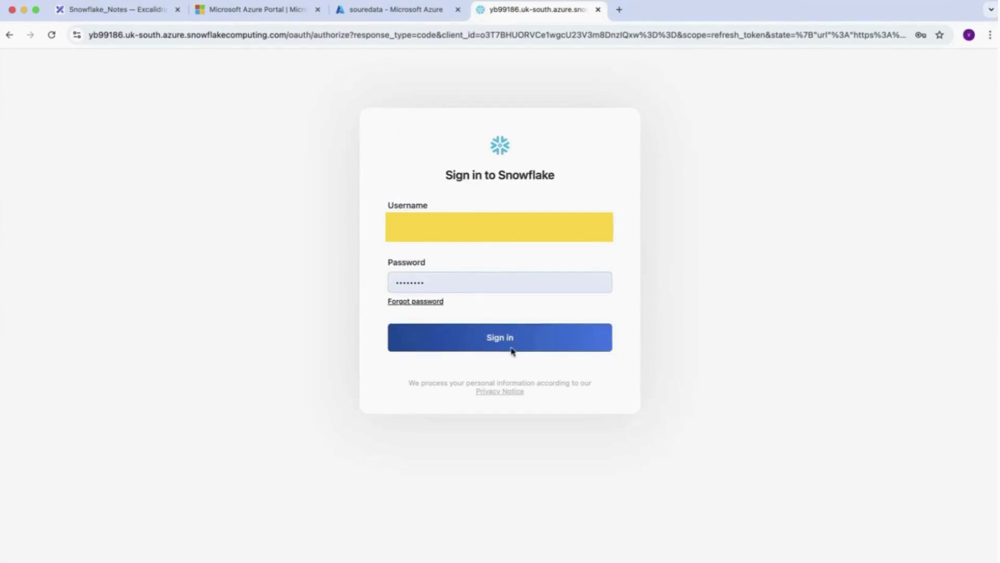
pyautogui.click(511, 350)
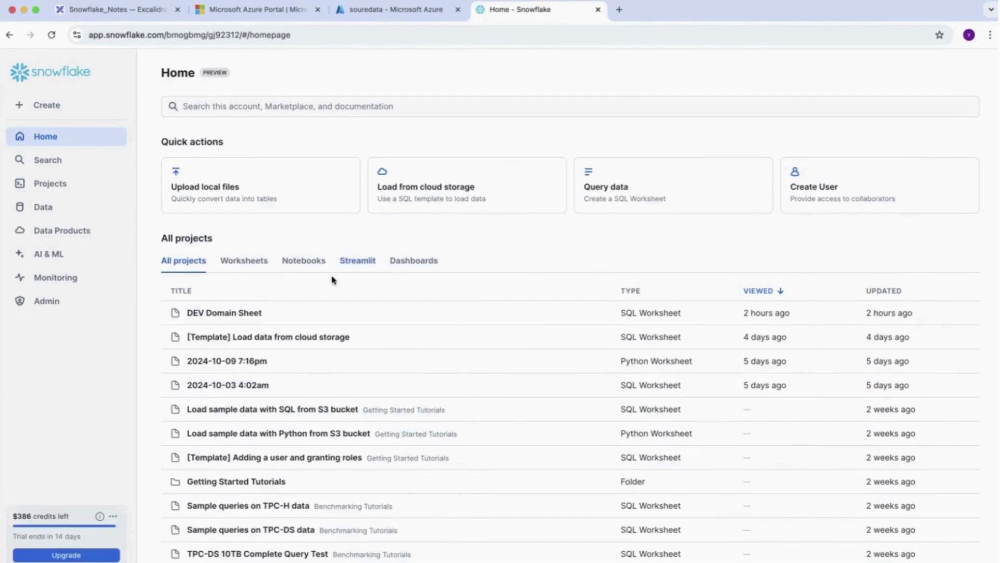
# Open the 2024-10-03 4:02am worksheet and clear all of its old SQL
pyautogui.click(257, 312)
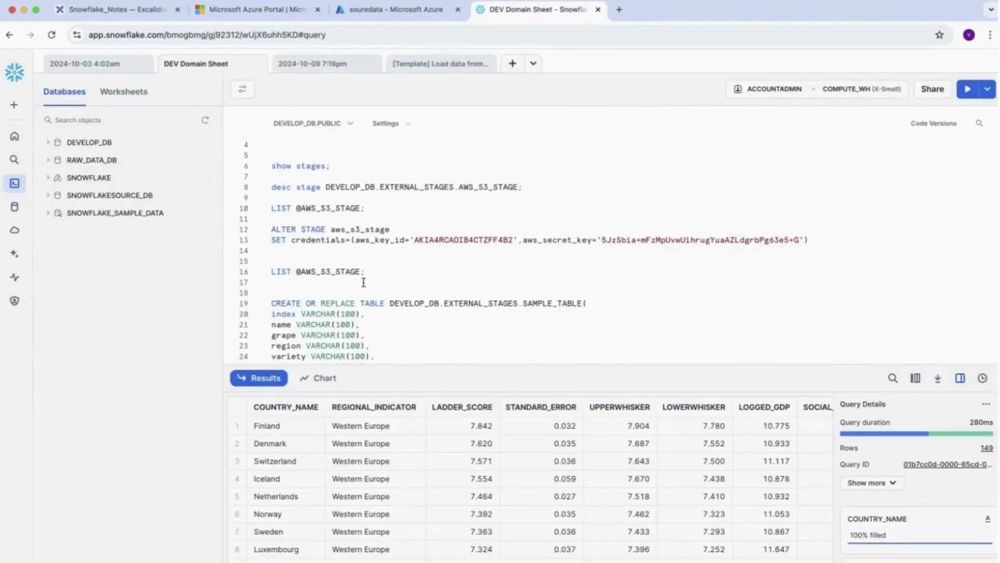
pyautogui.click(329, 73)
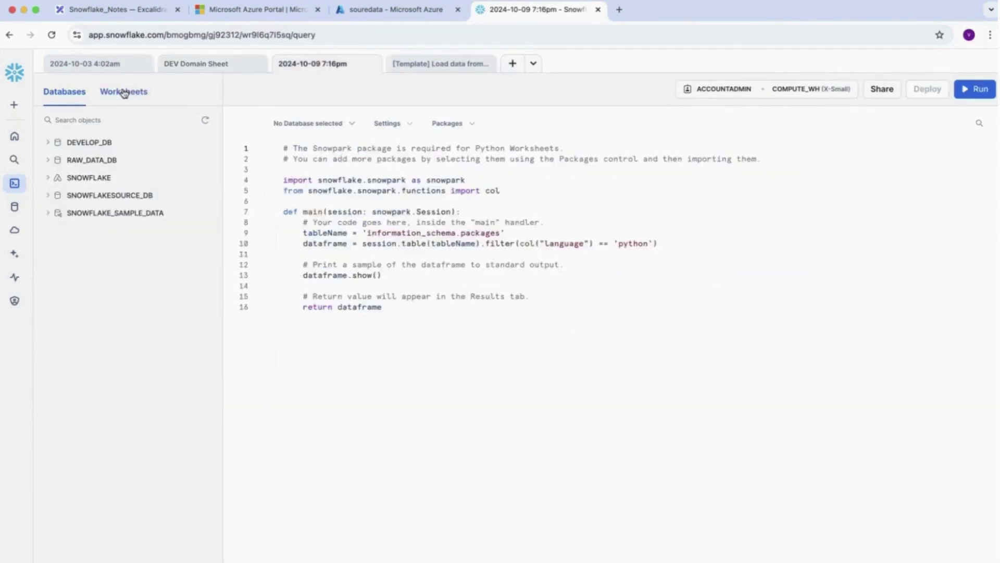
pyautogui.click(104, 63)
pyautogui.click(369, 156)
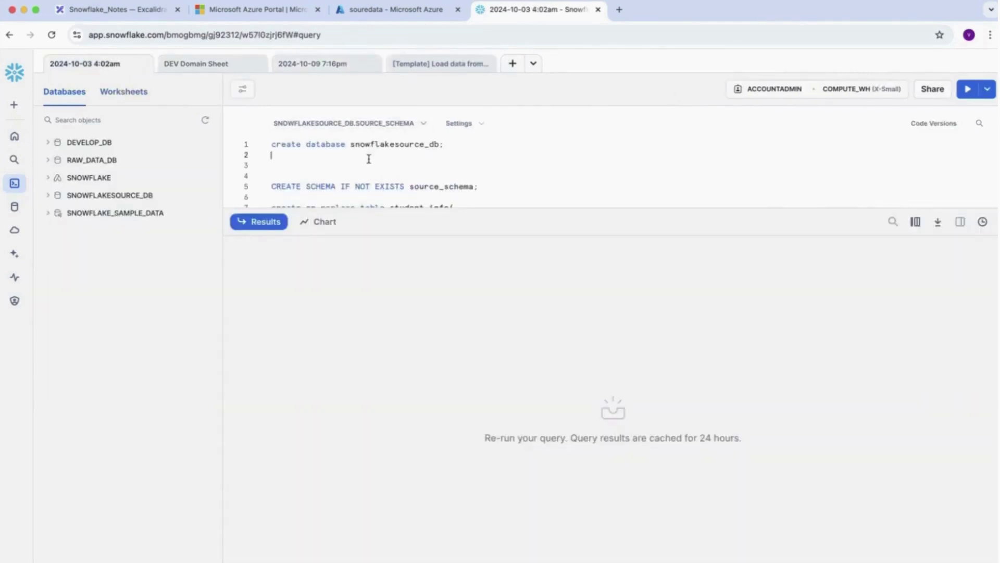
pyautogui.scroll(-5, 396, 177)
pyautogui.moveTo(449, 211); pyautogui.dragTo(431, 421)
pyautogui.scroll(3, 443, 339)
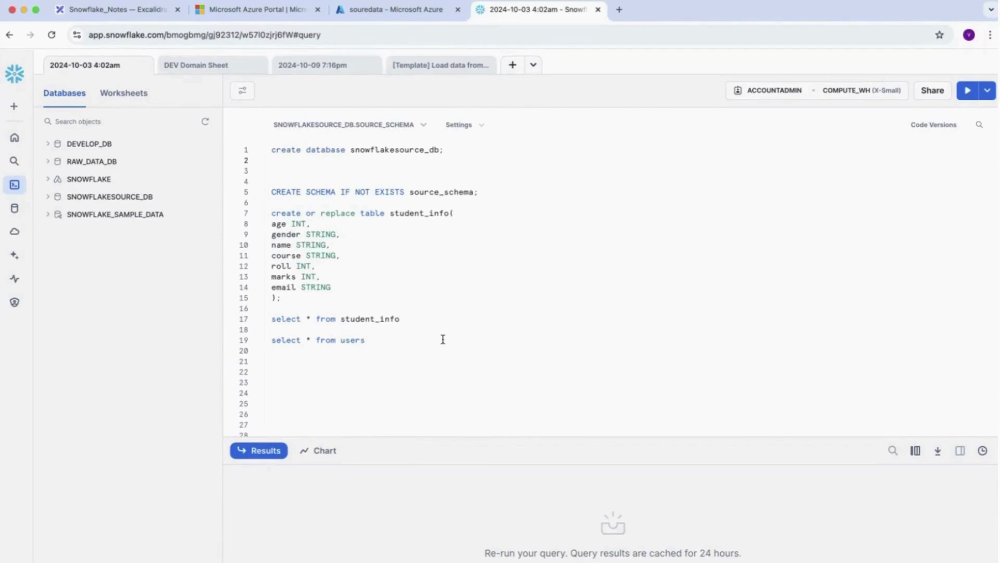
pyautogui.press('super+a')
pyautogui.press('BackSpace')
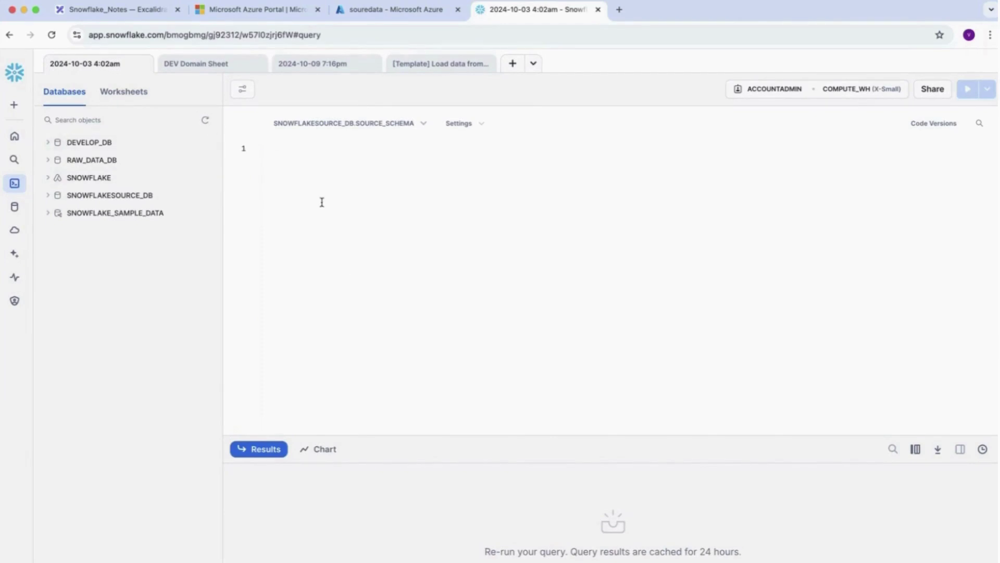
# Write and run 'Create database TEST_DB' to create the TEST_DB database
pyautogui.write('Create database')
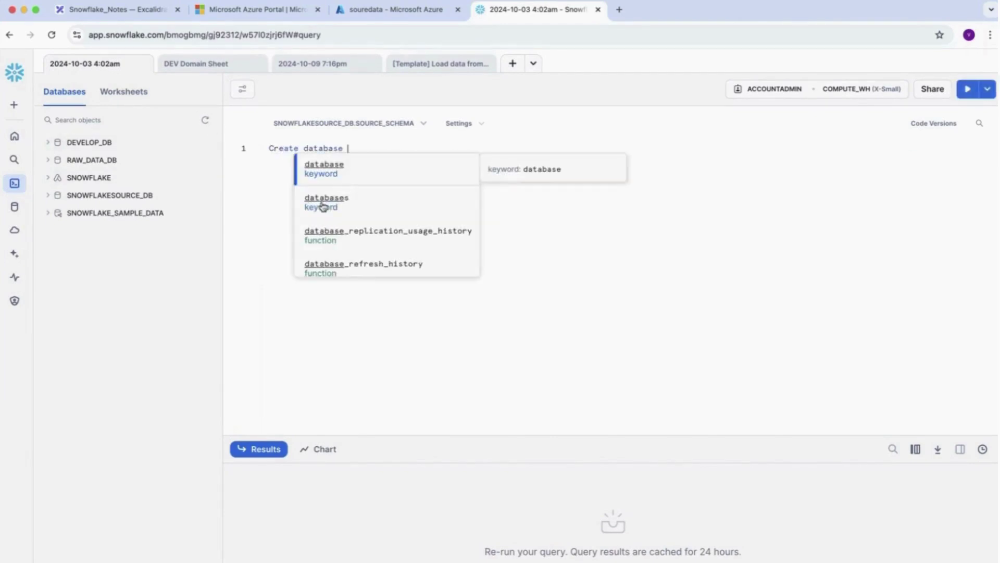
pyautogui.press('Escape')
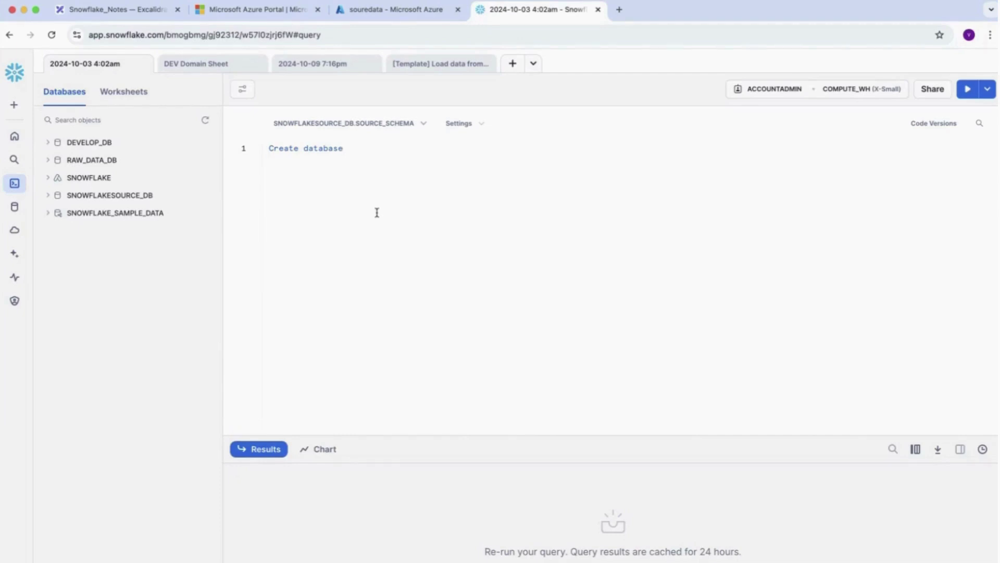
pyautogui.press('capslock')
pyautogui.write('SOURCE_')
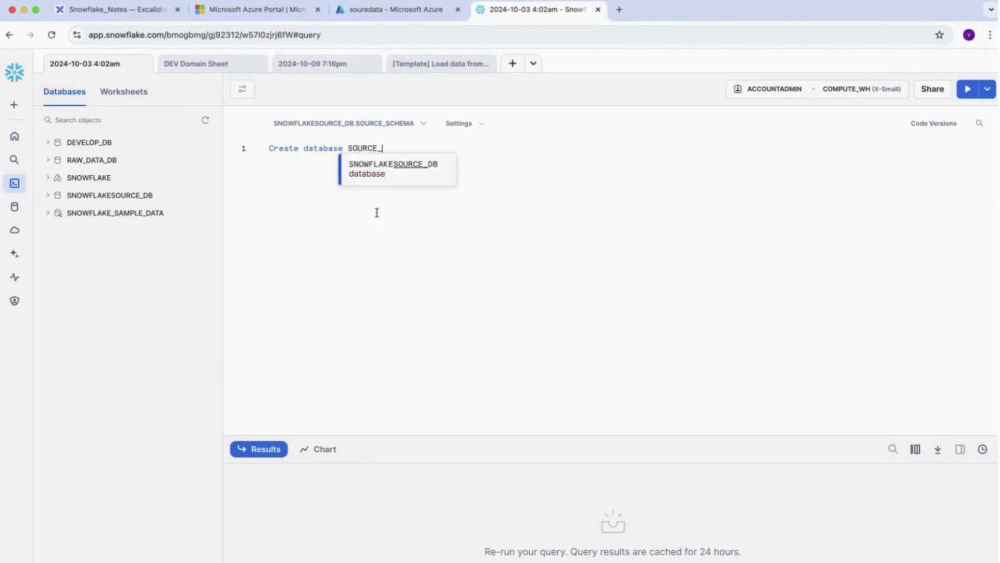
pyautogui.press('BackSpace')
pyautogui.press('BackSpace')
pyautogui.press('BackSpace')
pyautogui.press('BackSpace')
pyautogui.press('BackSpace')
pyautogui.press('BackSpace')
pyautogui.press('BackSpace')
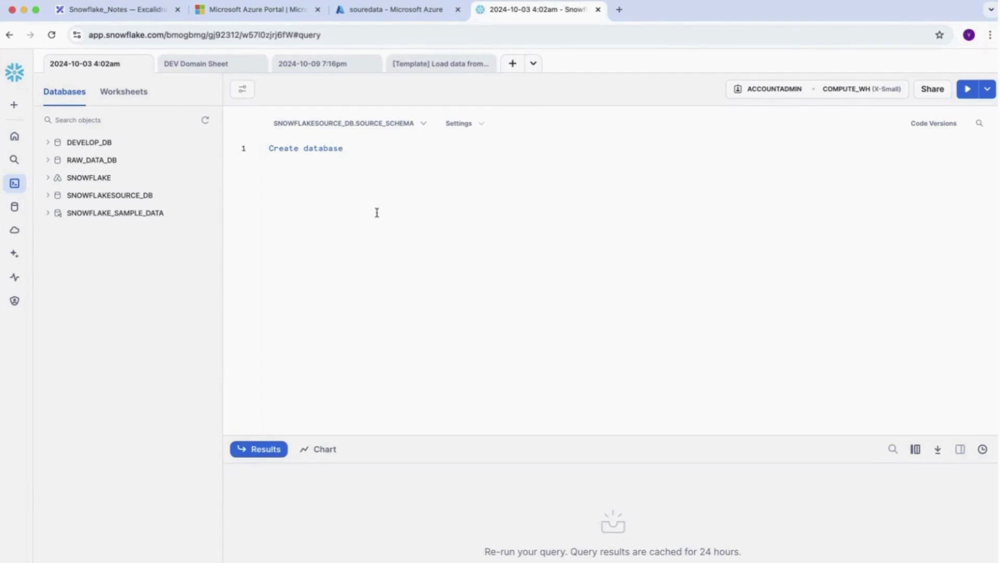
pyautogui.write('TEST')
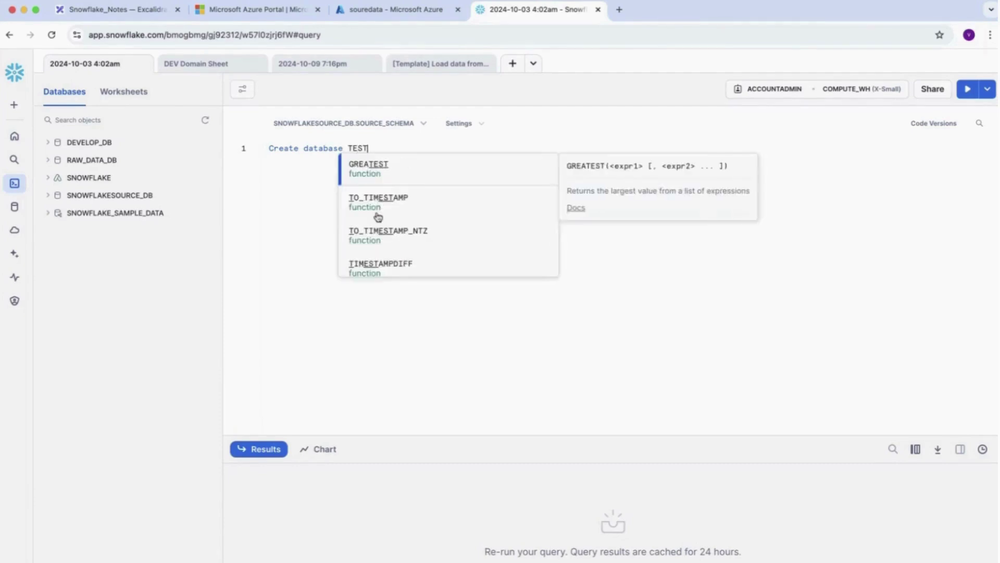
pyautogui.write('_DB;')
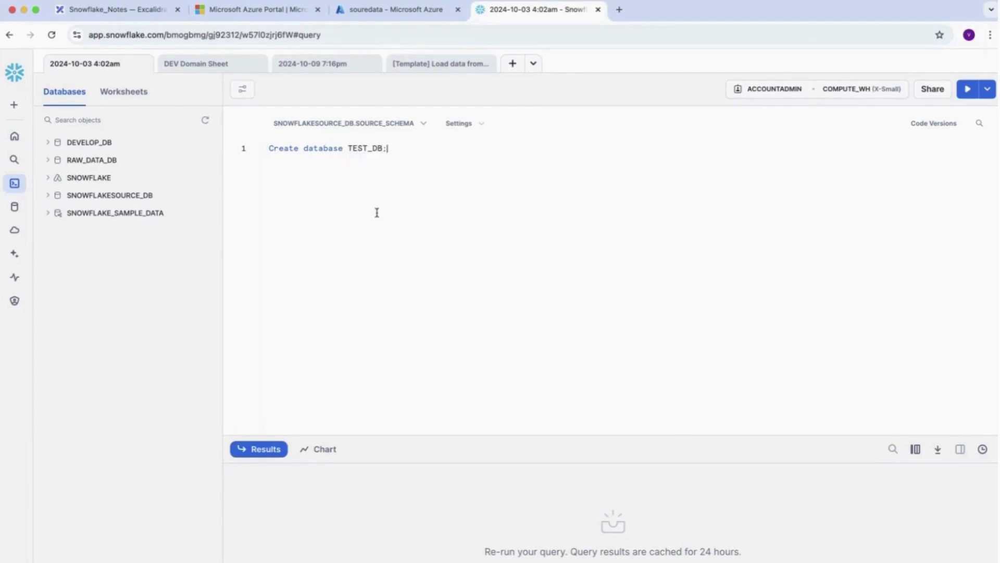
pyautogui.press('super+a')
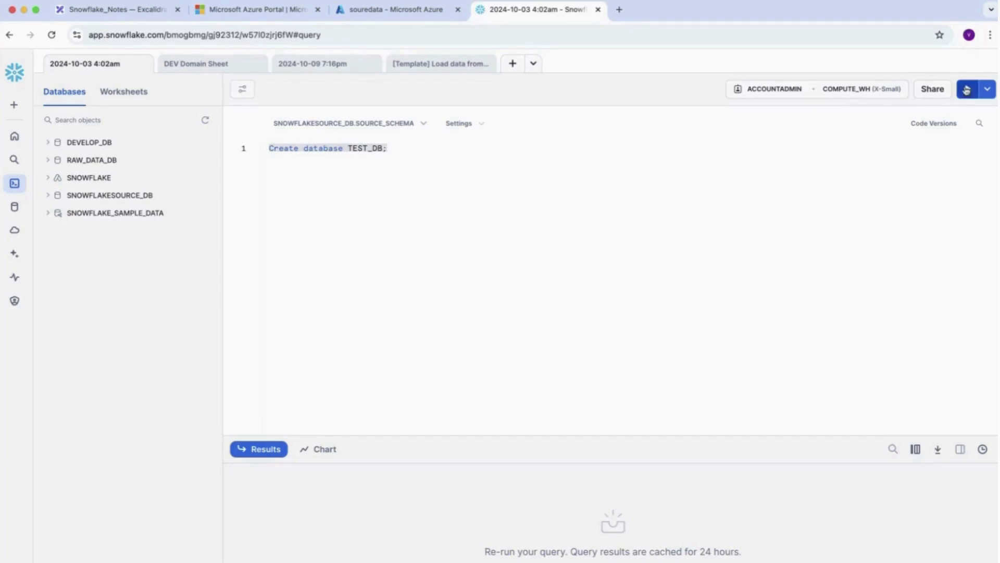
pyautogui.click(967, 88)
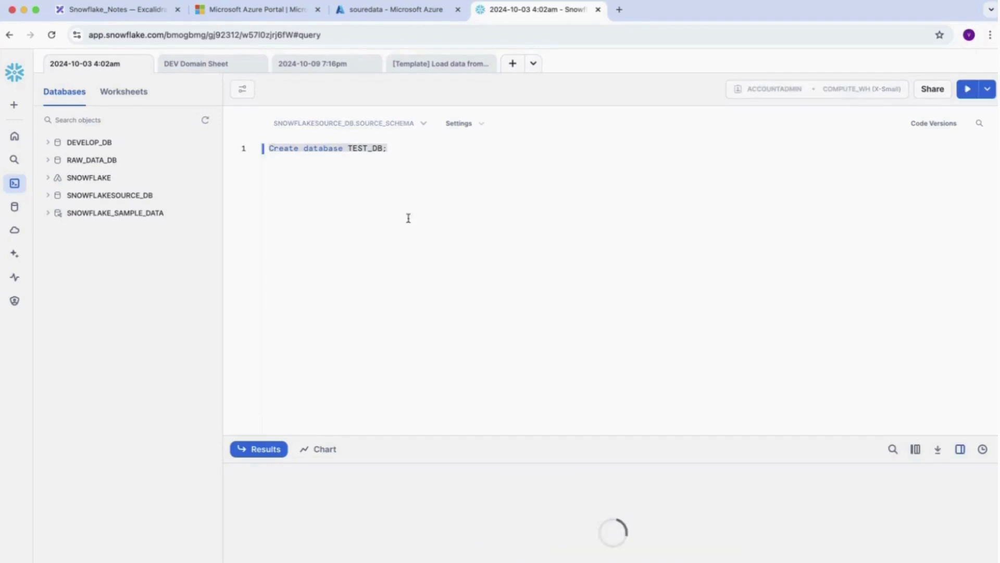
pyautogui.click(451, 164)
pyautogui.press('Return')
pyautogui.press('Return')
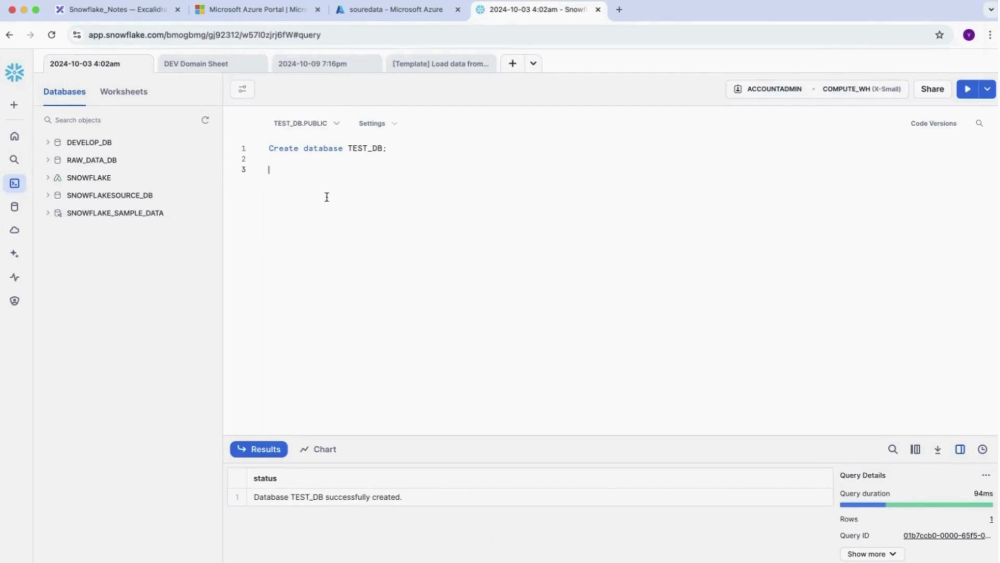
# Restore the TEST_DB statement and begin a new CREATE statement on line 5
pyautogui.press('super+a')
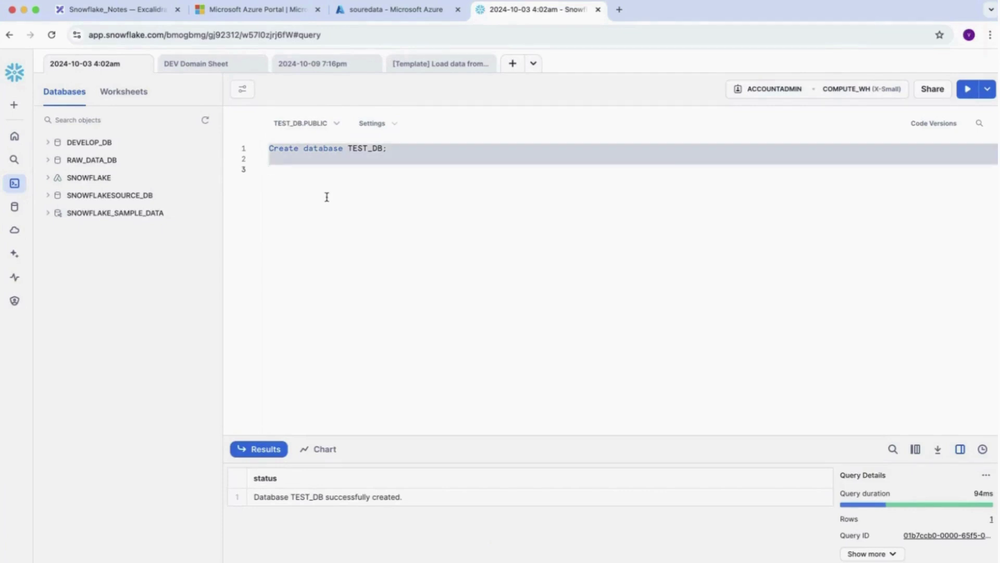
pyautogui.press('BackSpace')
pyautogui.press('super+z')
pyautogui.click(326, 197)
pyautogui.press('Return')
pyautogui.press('Return')
pyautogui.write('CREATE')
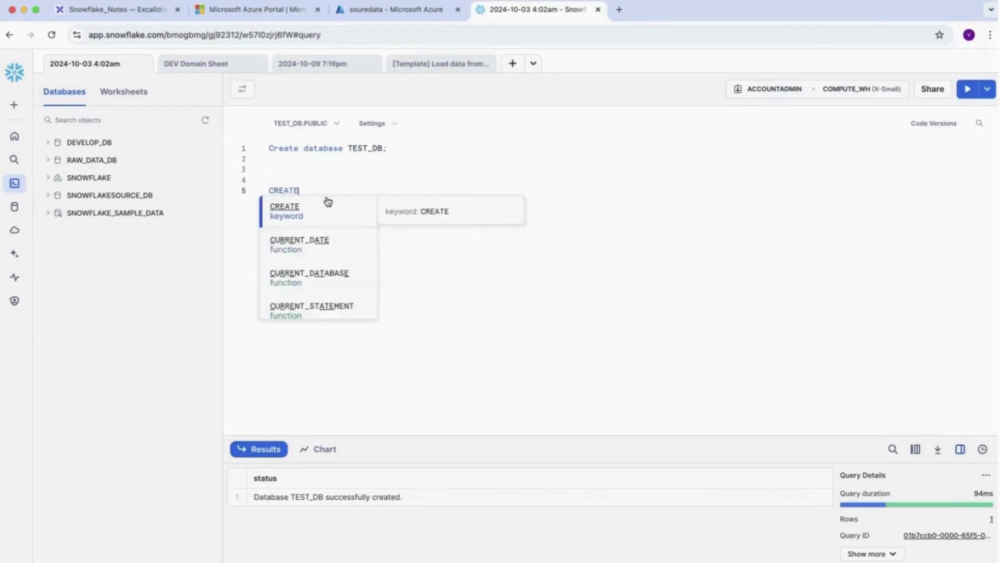
pyautogui.press('capslock')
# Check the migration steps in the Snowflake_Notes sketch, then return to the worksheet
pyautogui.press('super+Tab')
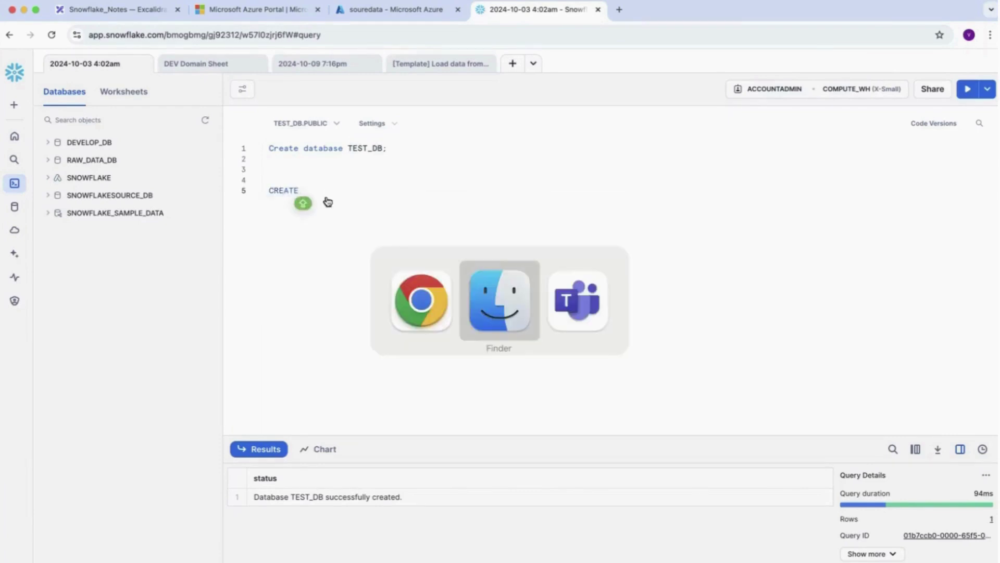
pyautogui.click(98, 15)
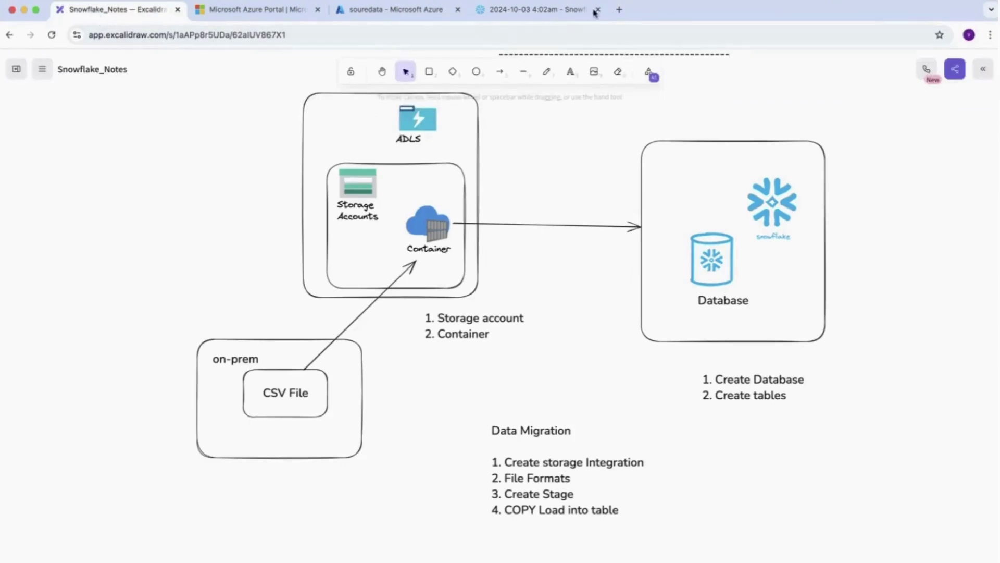
pyautogui.click(594, 16)
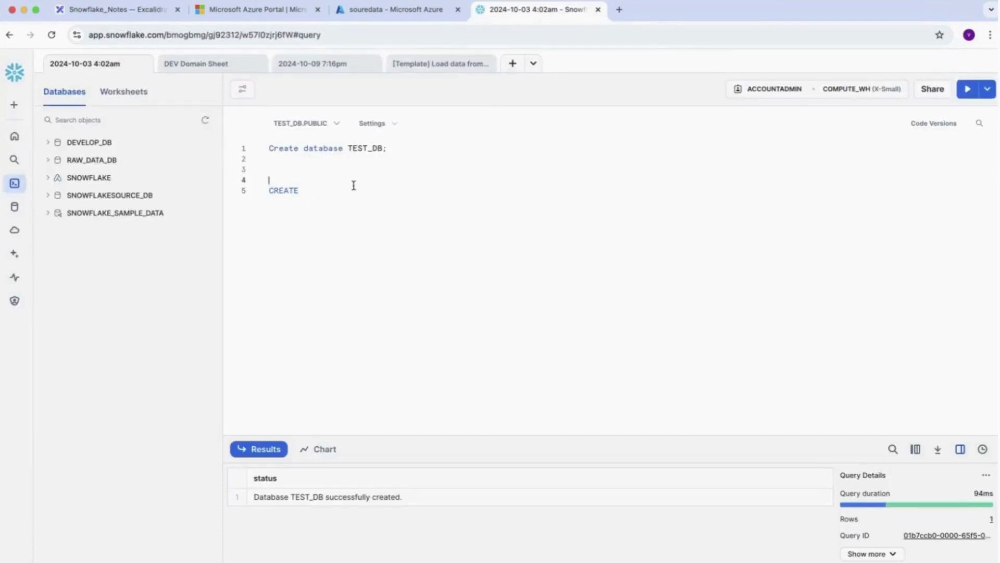
# Type the header CREATE STORAGE INTEGRATION azure_storage_integration
pyautogui.write('STORA')
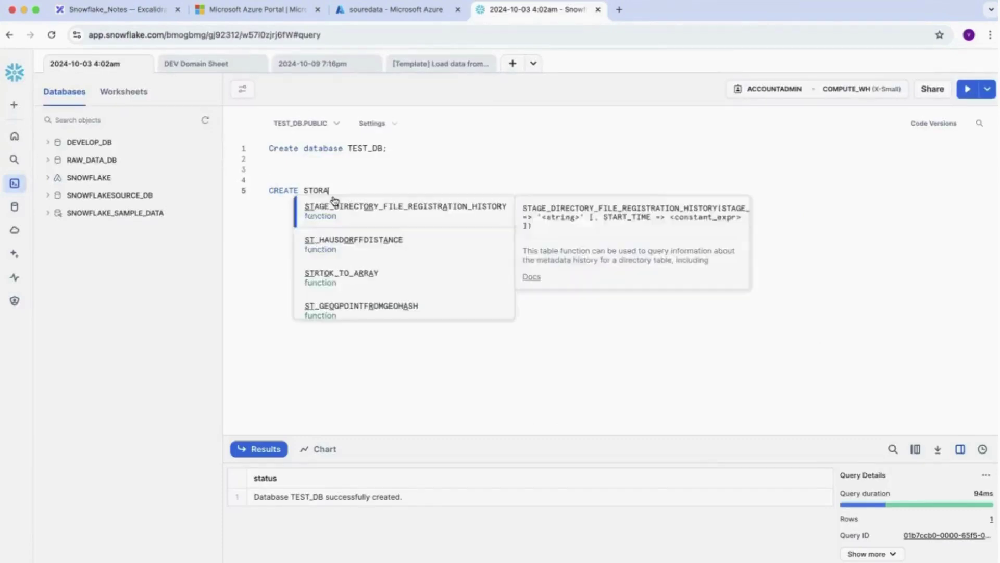
pyautogui.write('GE INTEGRATION')
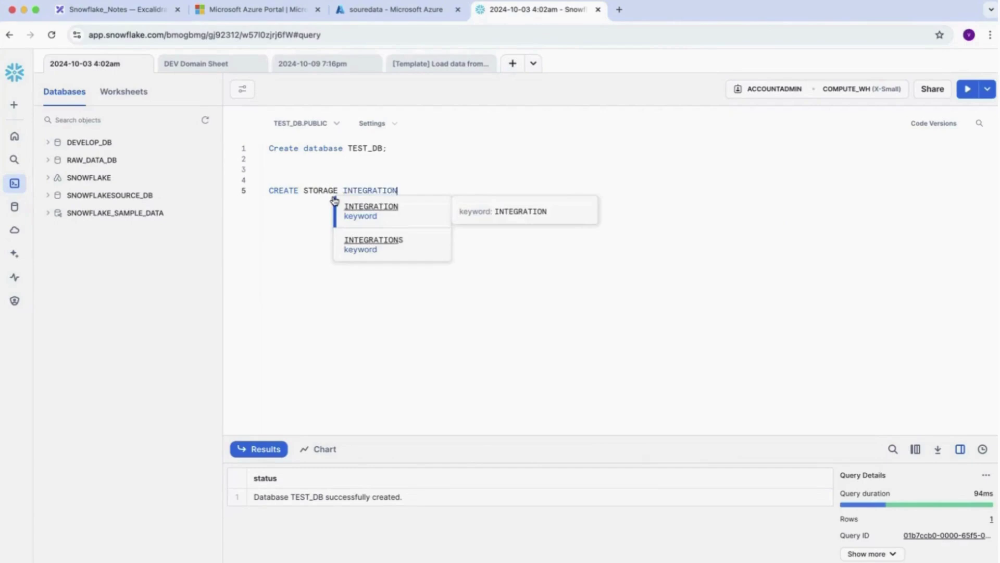
pyautogui.press('capslock')
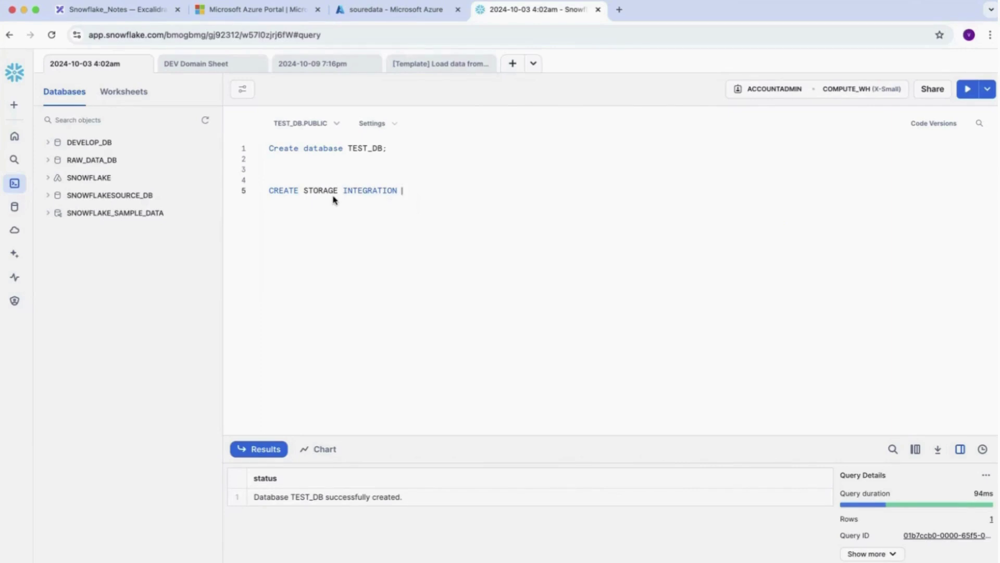
pyautogui.write('adls_')
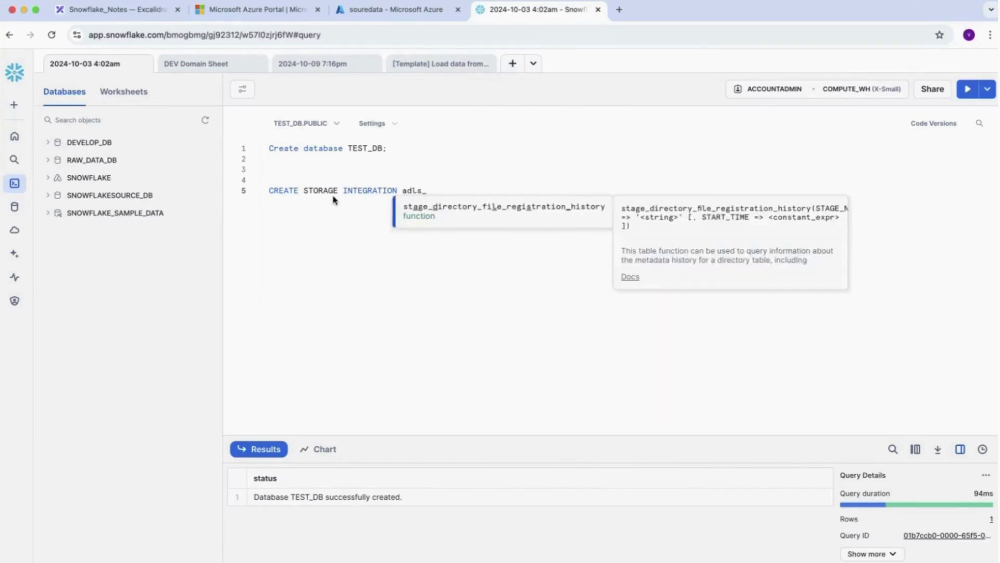
pyautogui.press('BackSpace')
pyautogui.press('BackSpace')
pyautogui.press('BackSpace')
pyautogui.press('BackSpace')
pyautogui.press('BackSpace')
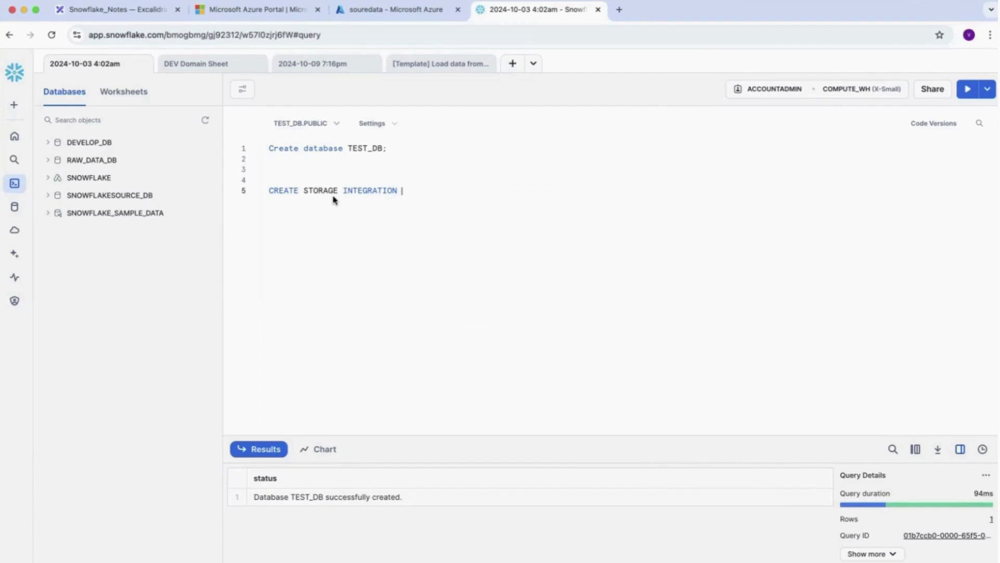
pyautogui.write('azure_STOR')
pyautogui.press('BackSpace')
pyautogui.press('BackSpace')
pyautogui.press('BackSpace')
pyautogui.write('torage_integrart')
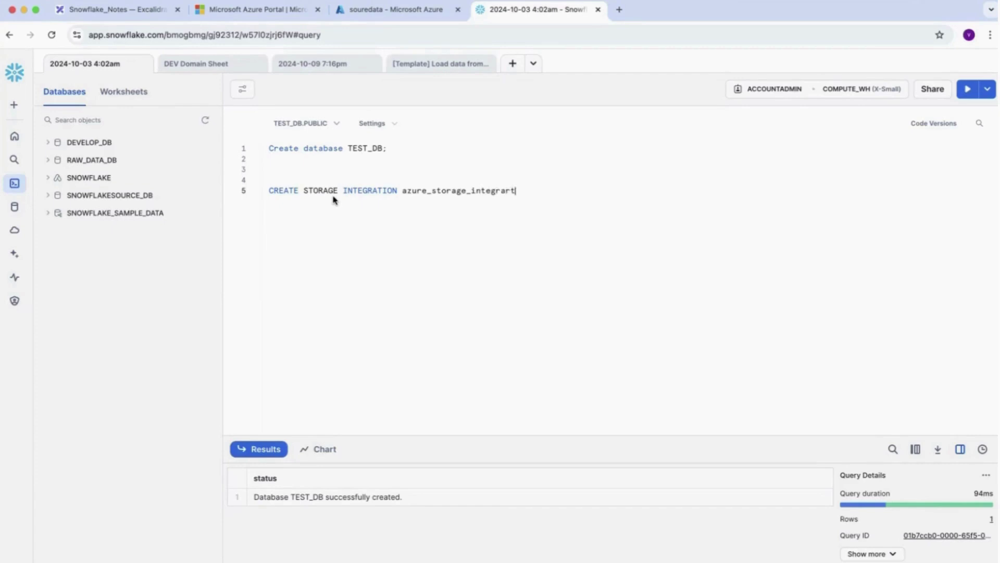
pyautogui.press('BackSpace')
pyautogui.press('BackSpace')
pyautogui.press('BackSpace')
pyautogui.press('BackSpace')
pyautogui.press('BackSpace')
pyautogui.write('gration')
# Add TYPE=EXTERNAL_STAGE, STORAGE_PROVIDER=AZURE and ENABLED = TRUE lines to the integration
pyautogui.press('Return')
pyautogui.write('TYPE=')
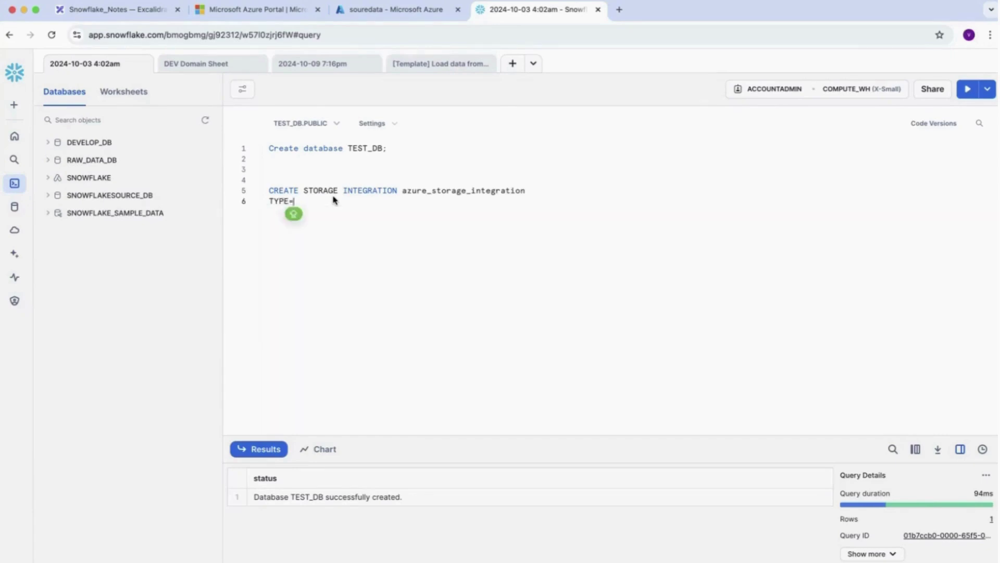
pyautogui.write('EX')
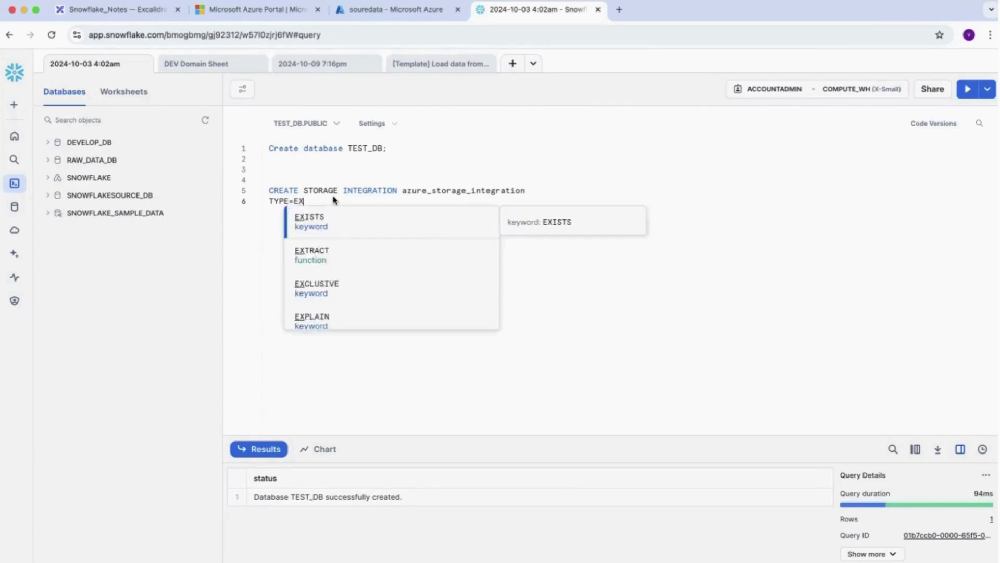
pyautogui.write('TERNAL_STAGE')
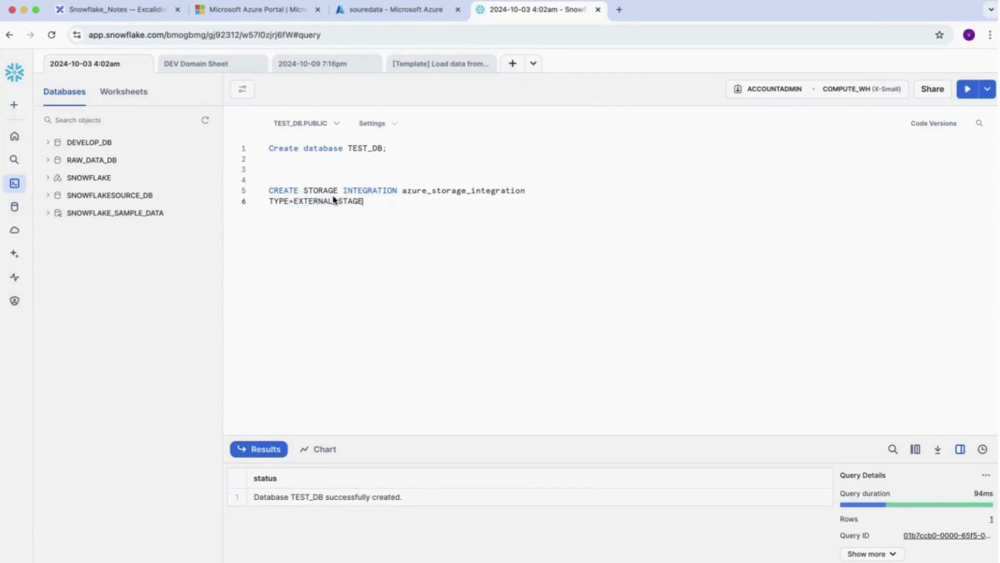
pyautogui.press('Return')
pyautogui.write('STOR')
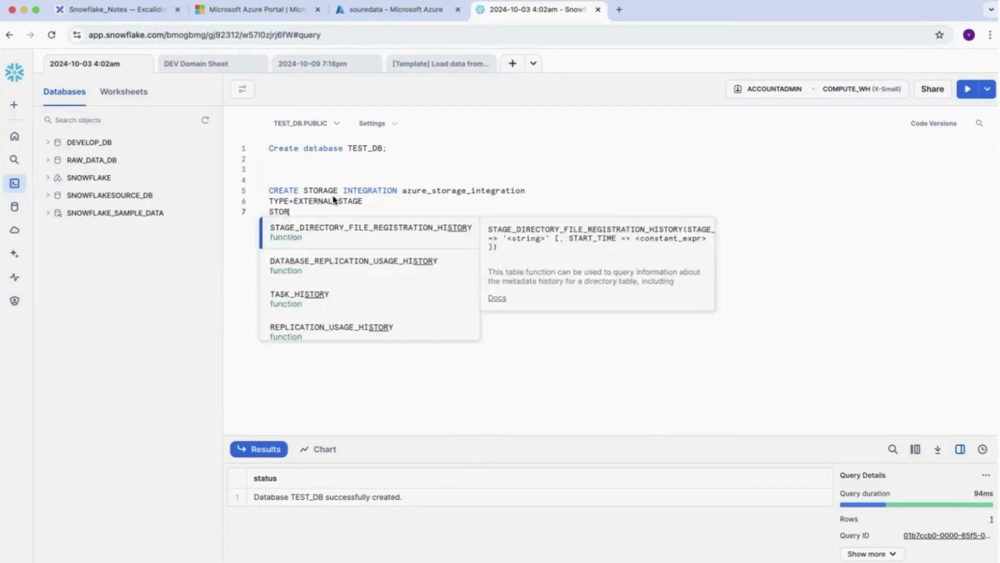
pyautogui.write('AGE_PRO')
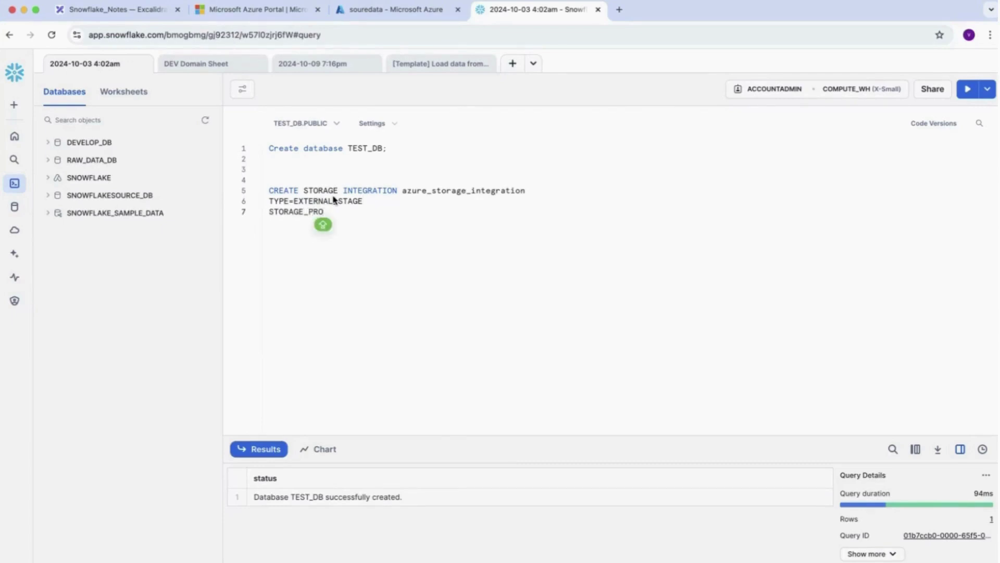
pyautogui.write('VIDER')
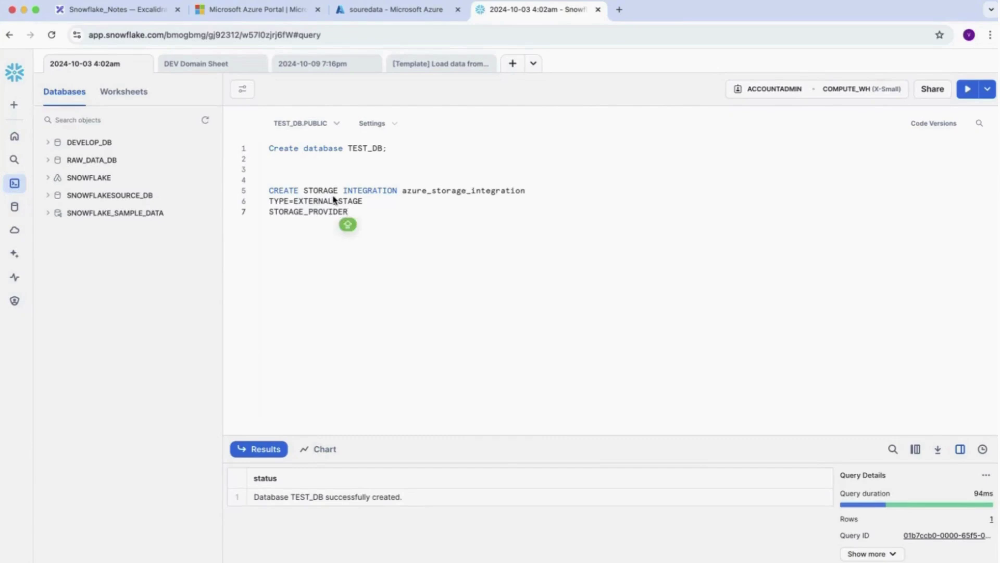
pyautogui.write('=AZURE ')
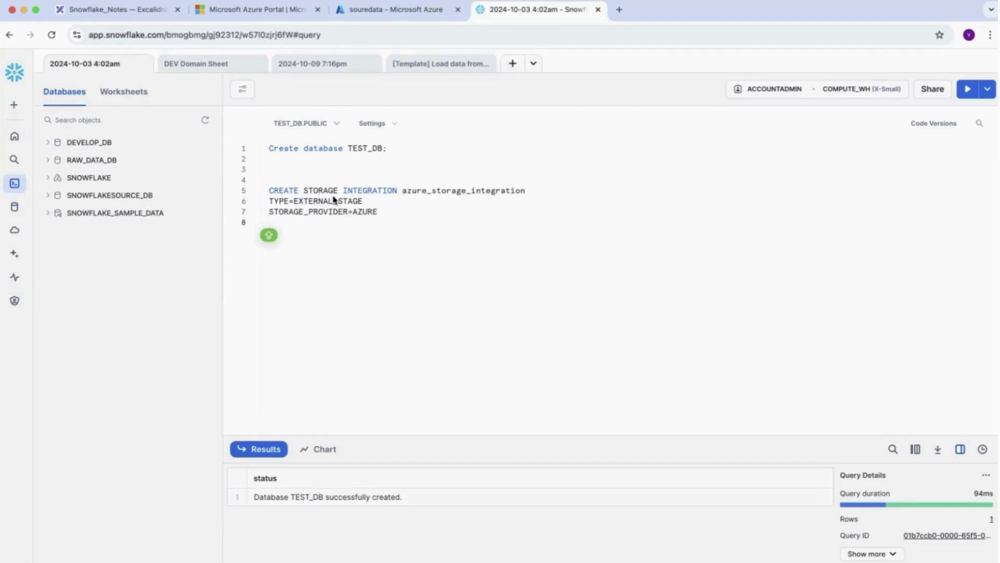
pyautogui.write('ENABLED')
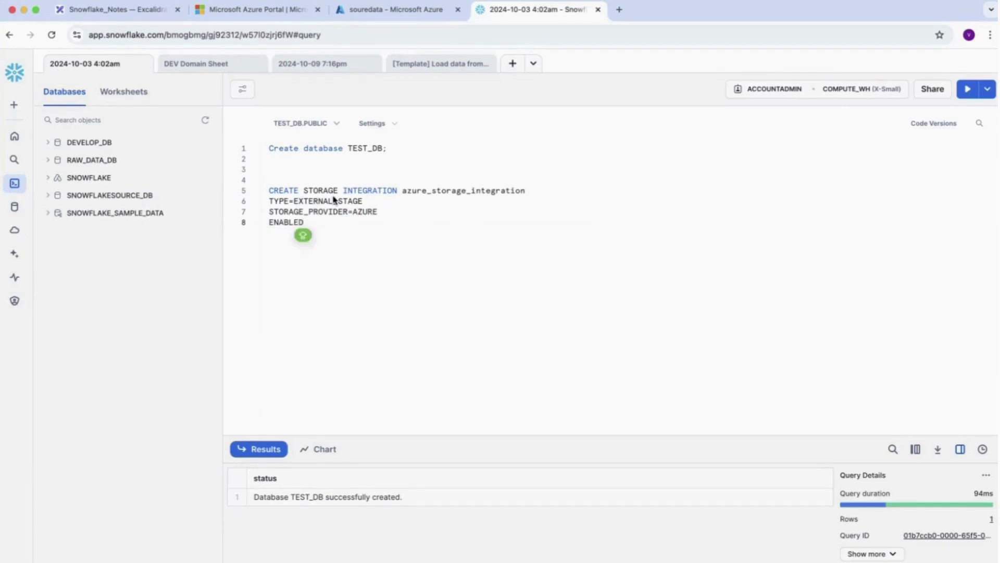
pyautogui.write(' = TRUE')
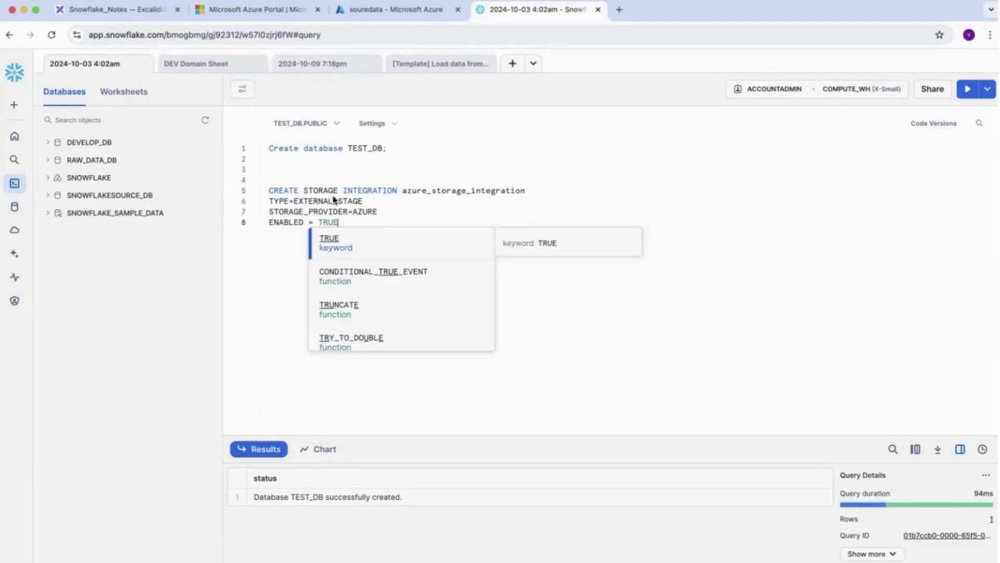
pyautogui.press('Return')
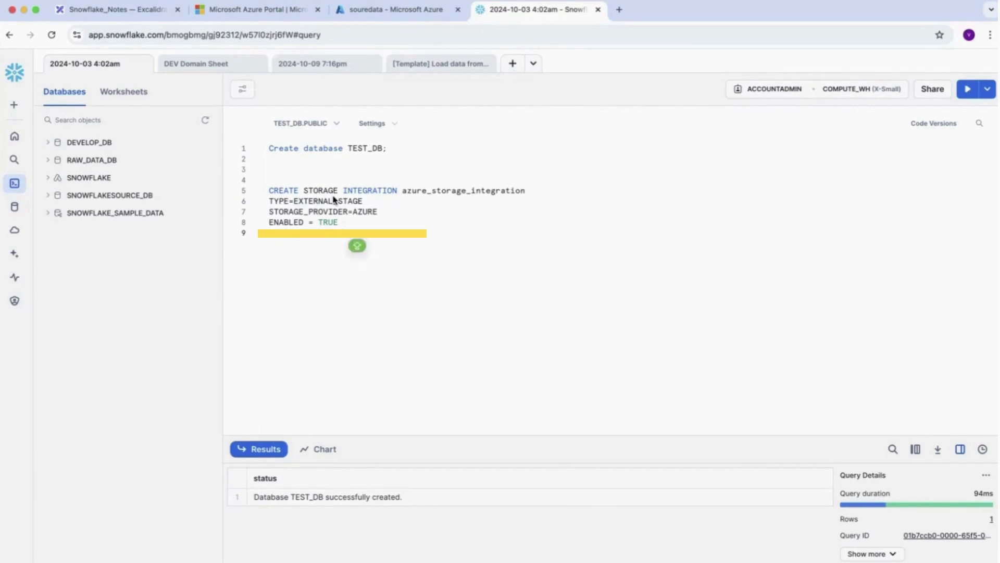
pyautogui.press('Return')
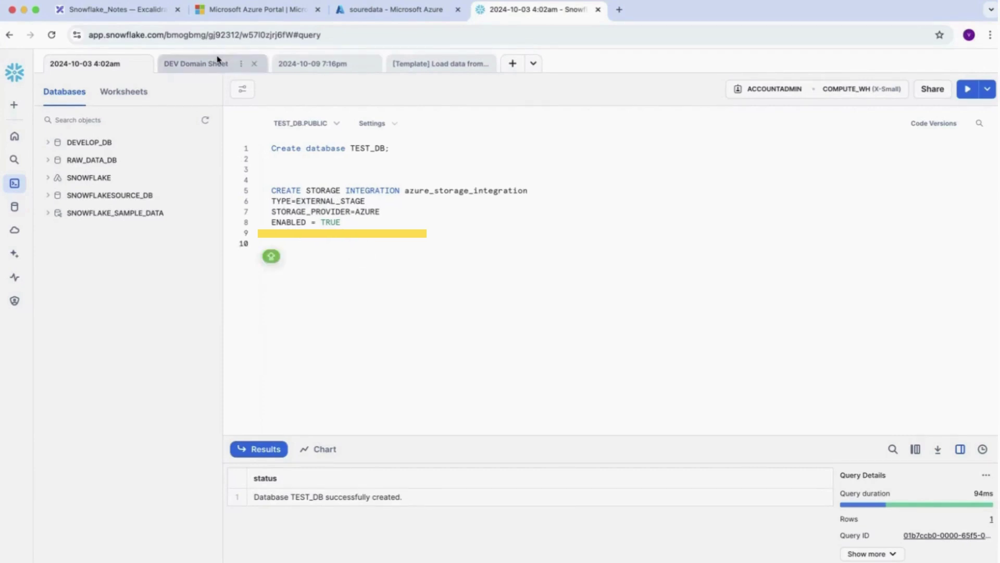
pyautogui.click(372, 15)
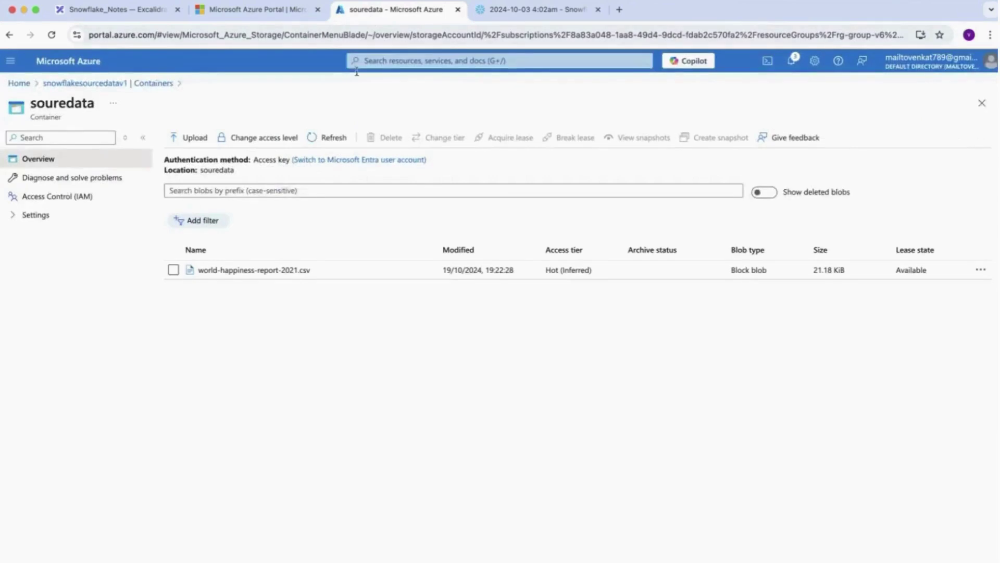
# Copy the directory's Tenant ID from Azure's Tenant properties page
pyautogui.click(73, 61)
pyautogui.click(422, 61)
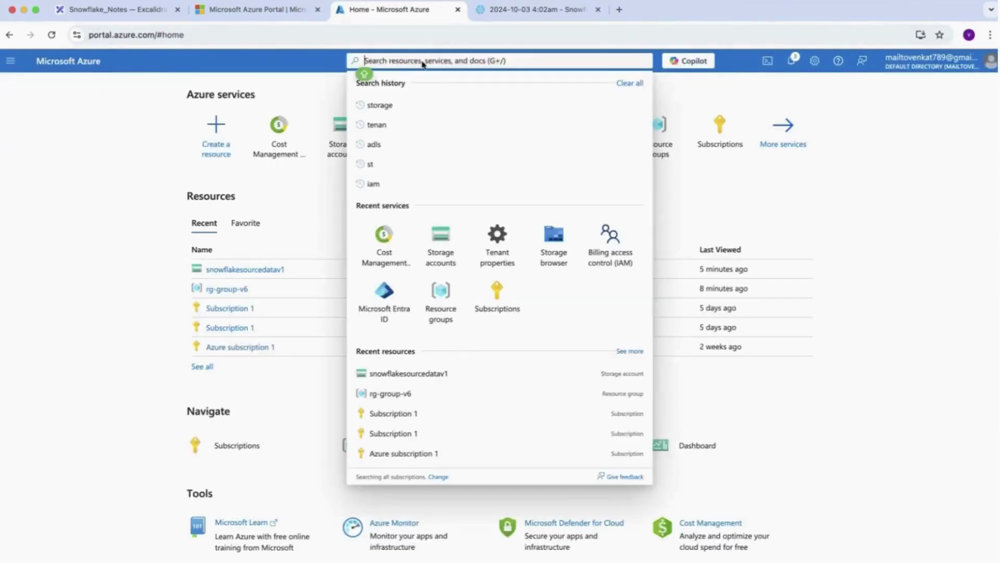
pyautogui.write('TEN')
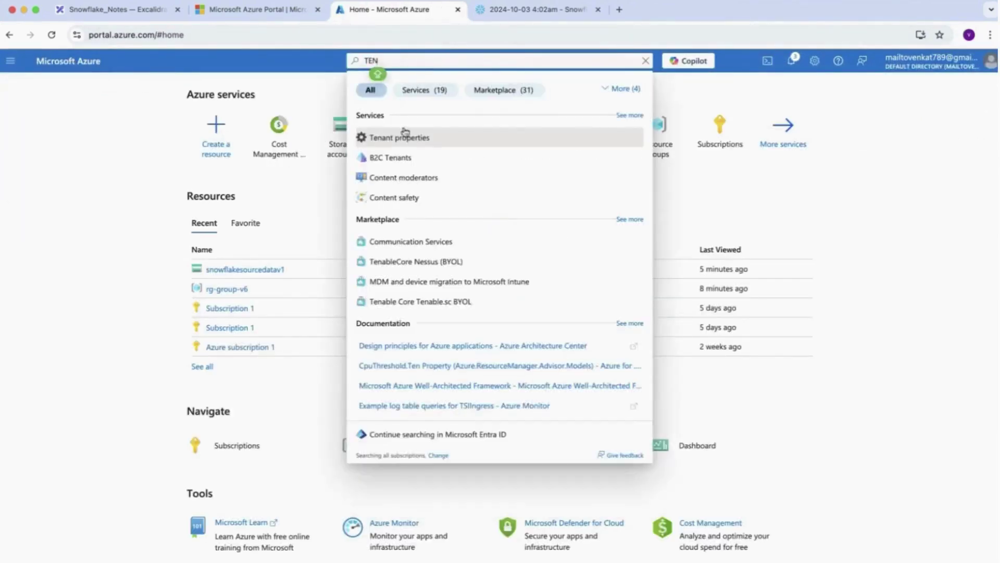
pyautogui.click(405, 138)
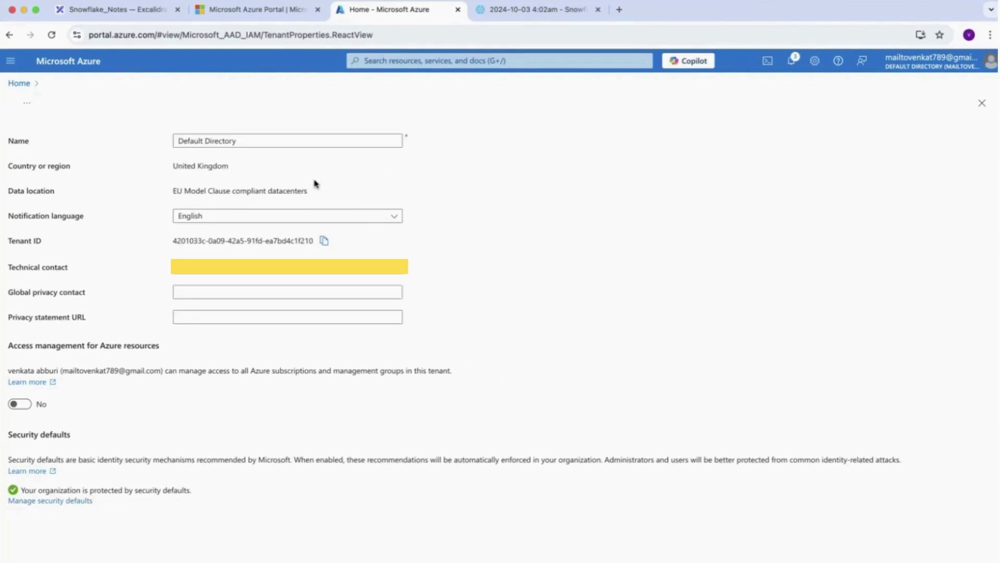
pyautogui.click(324, 241)
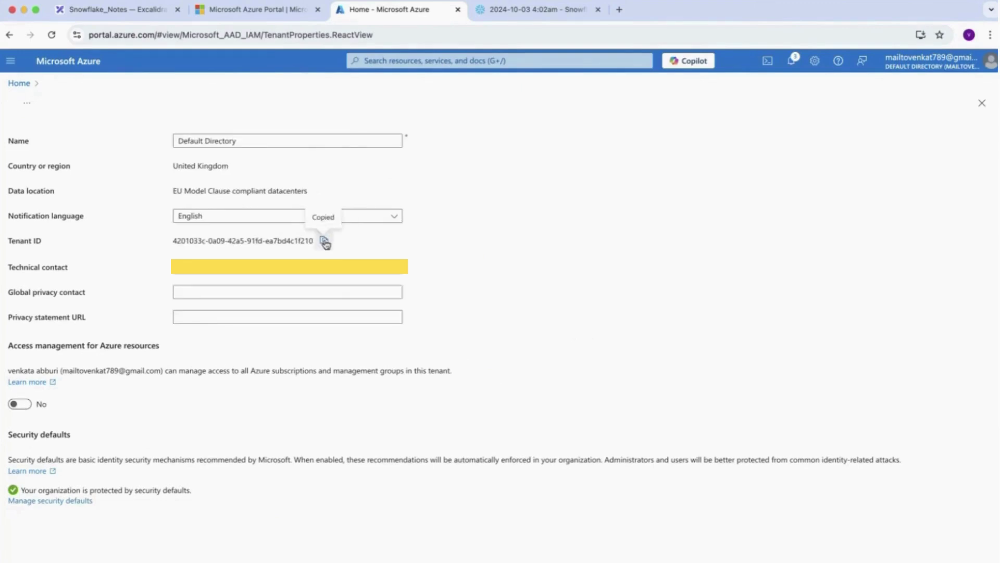
pyautogui.click(590, 16)
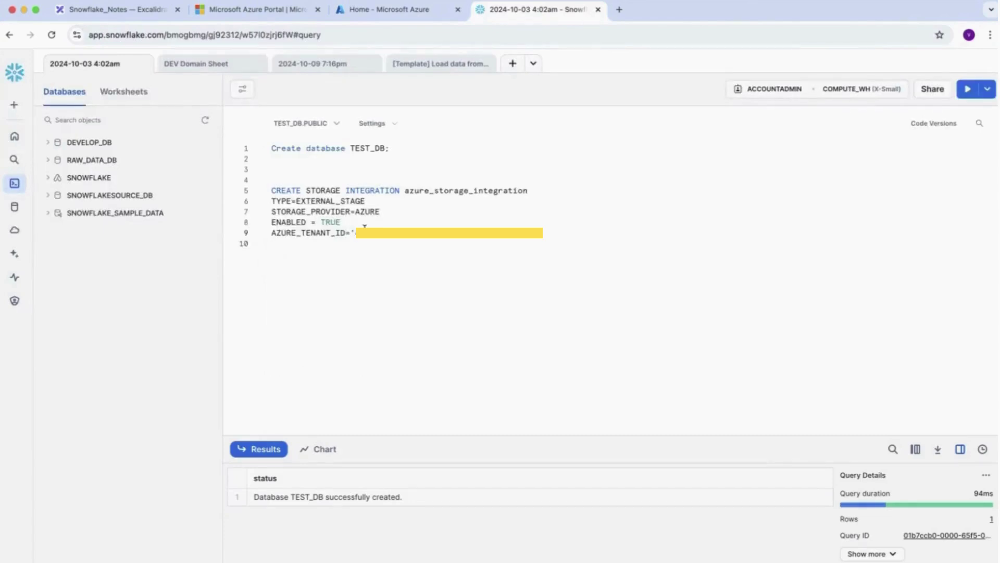
# Add a STORAGE_ALLOWED_LOCATIONS = ('azure:// line to the integration draft
pyautogui.press('Return')
pyautogui.write('STORAGE')
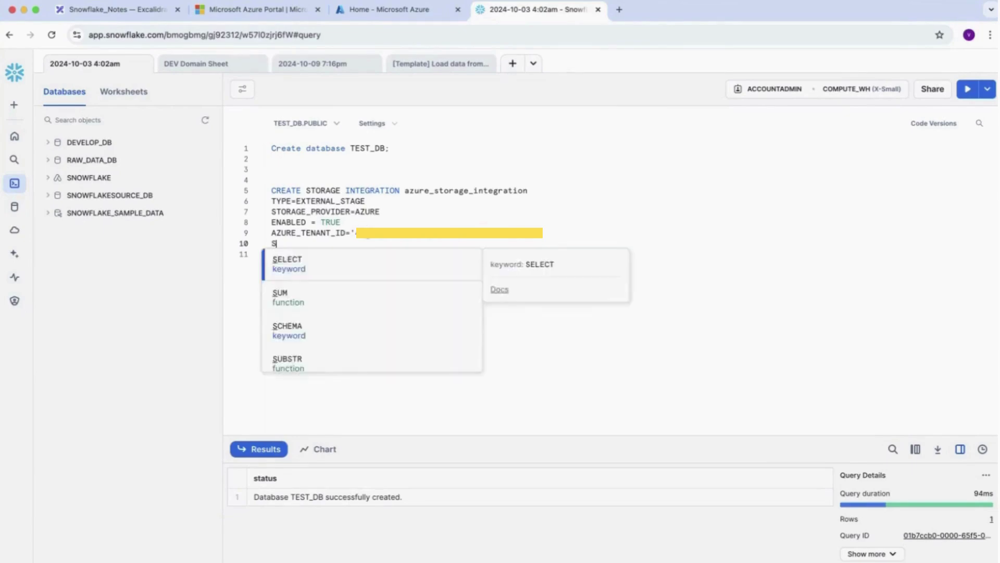
pyautogui.write('LL')
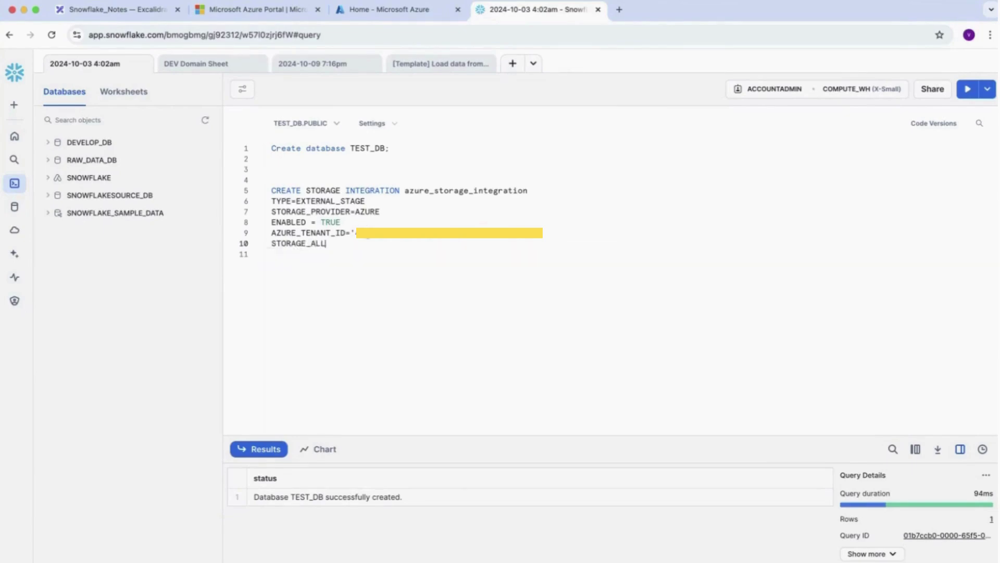
pyautogui.write('OWED_LOCATIONS')
pyautogui.click(394, 256)
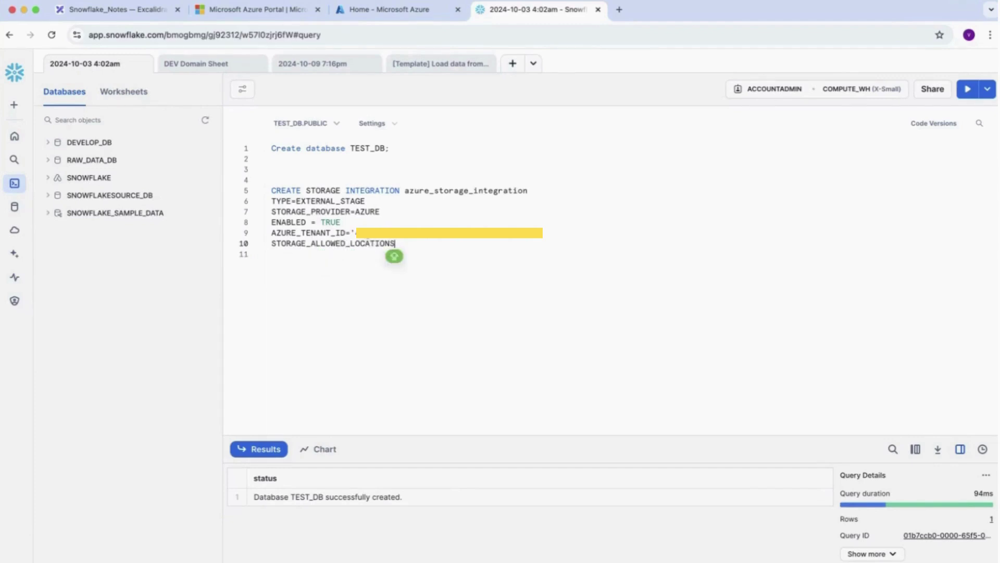
pyautogui.write('= V(')
pyautogui.press('BackSpace')
pyautogui.write("('azure")
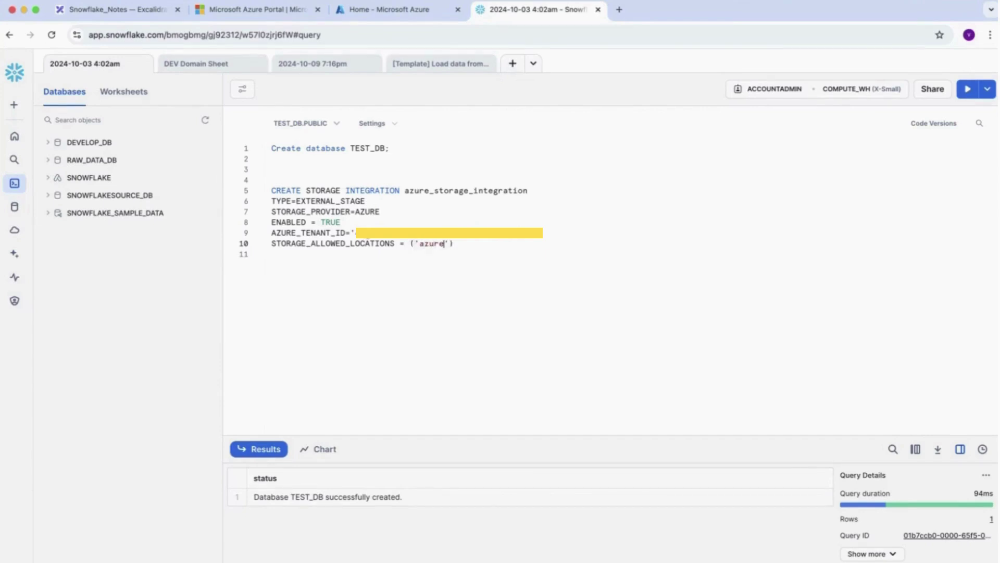
pyautogui.write(':')
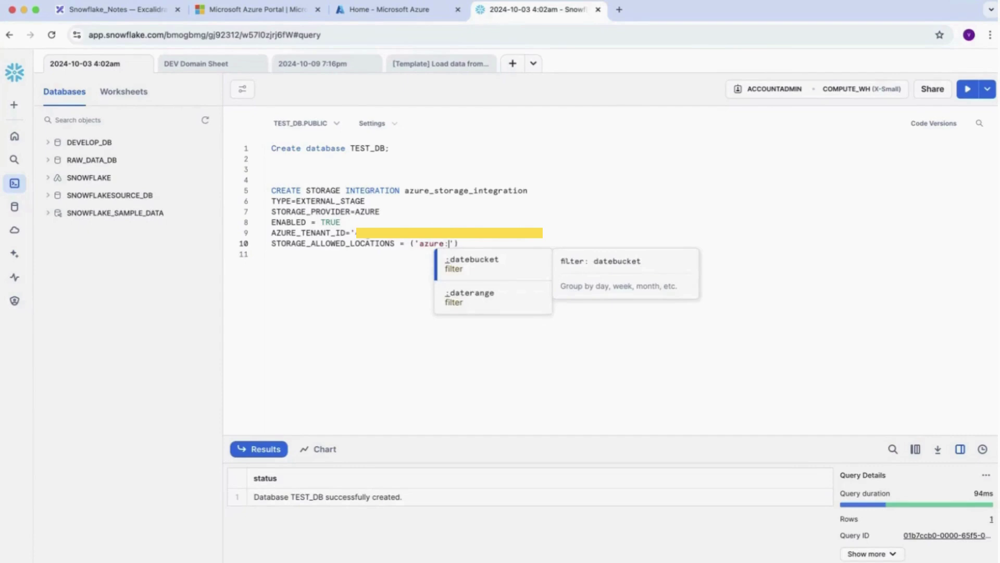
pyautogui.write('//')
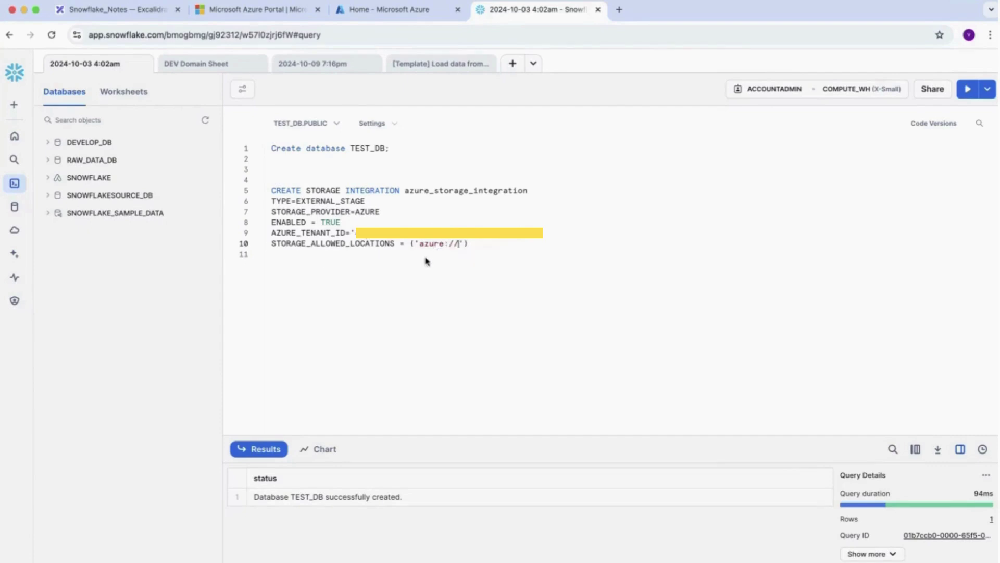
pyautogui.click(355, 11)
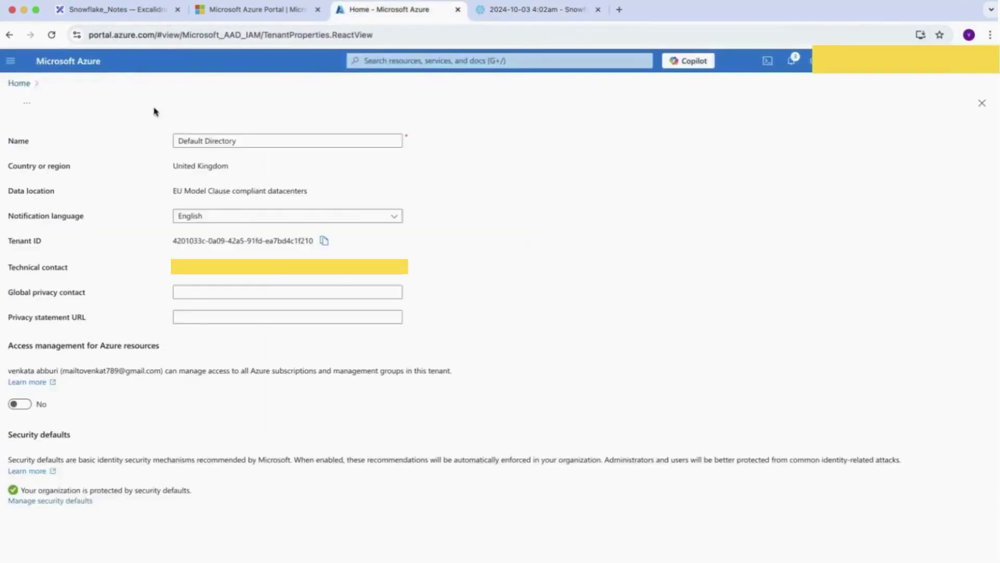
# Extend the location URL to azure://snowflakesourcedatav1.blob.core.windows.net using the copied account name
pyautogui.click(87, 62)
pyautogui.click(263, 269)
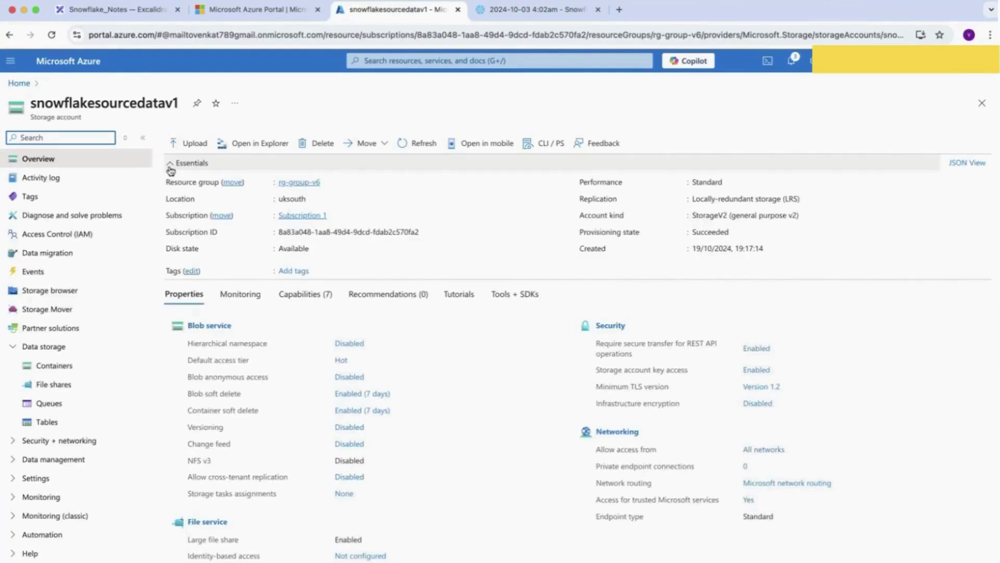
pyautogui.click(65, 366)
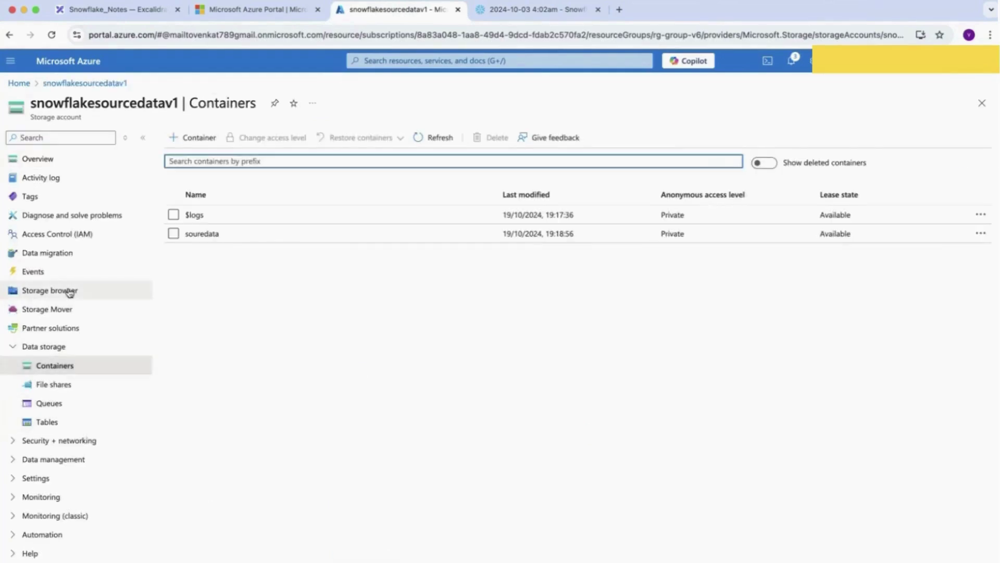
pyautogui.doubleClick(89, 103)
pyautogui.press('super+c')
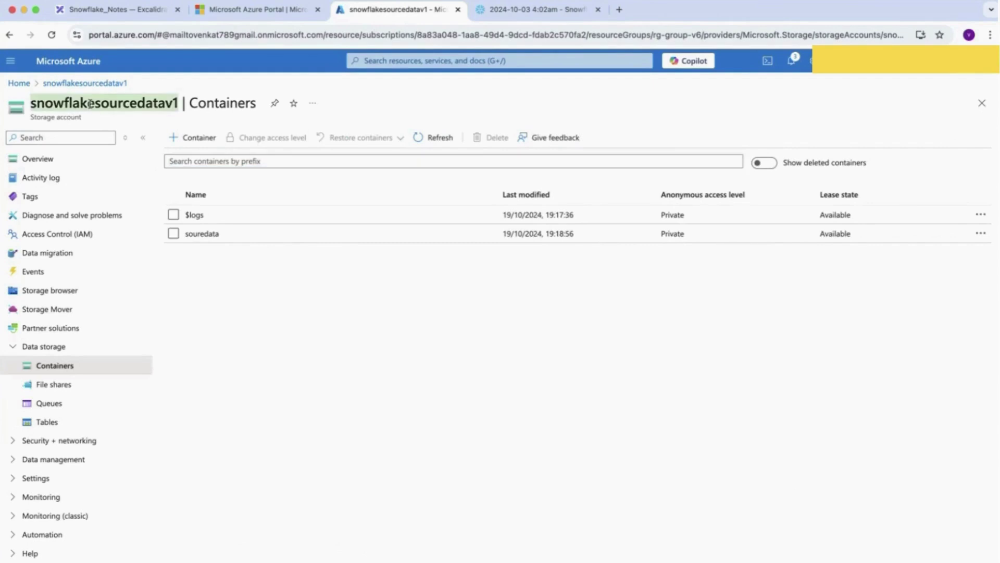
pyautogui.click(589, 15)
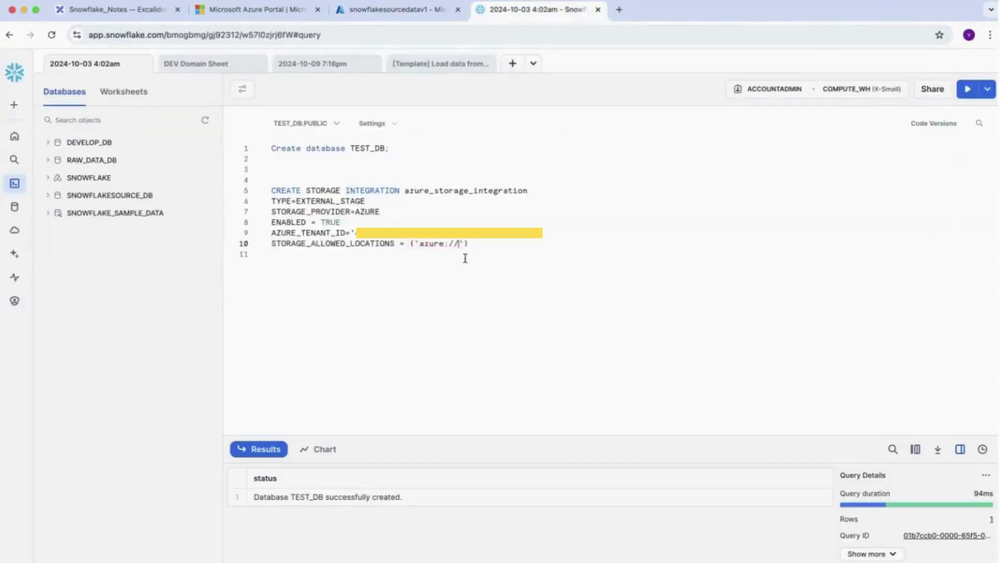
pyautogui.press('Left')
pyautogui.press('Left')
pyautogui.press('Left')
pyautogui.press('Left')
pyautogui.press('super+v')
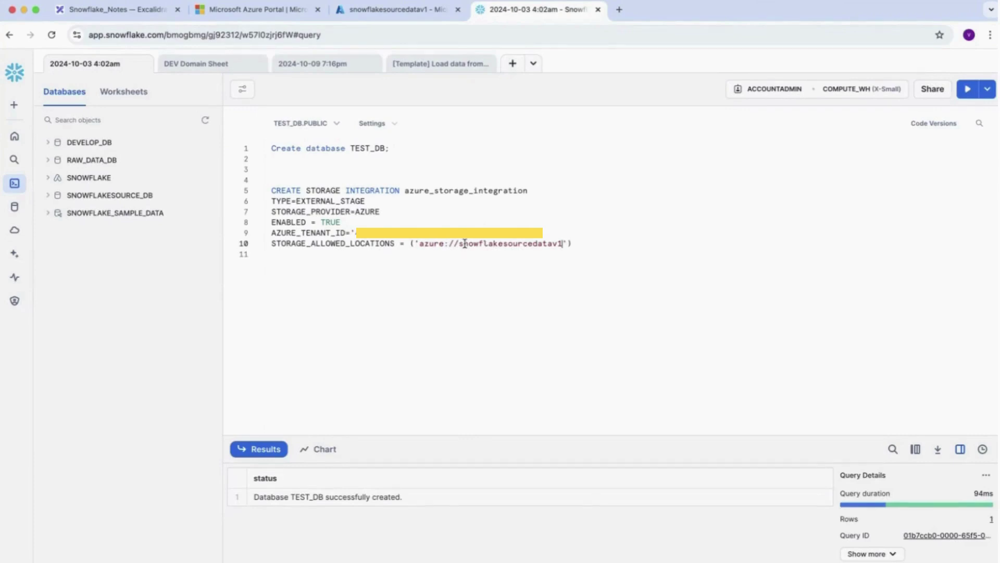
pyautogui.write('.blob.core.widon')
pyautogui.write('ws')
pyautogui.press('BackSpace')
pyautogui.press('BackSpace')
pyautogui.press('BackSpace')
pyautogui.press('BackSpace')
pyautogui.press('BackSpace')
pyautogui.write('ndows.net/')
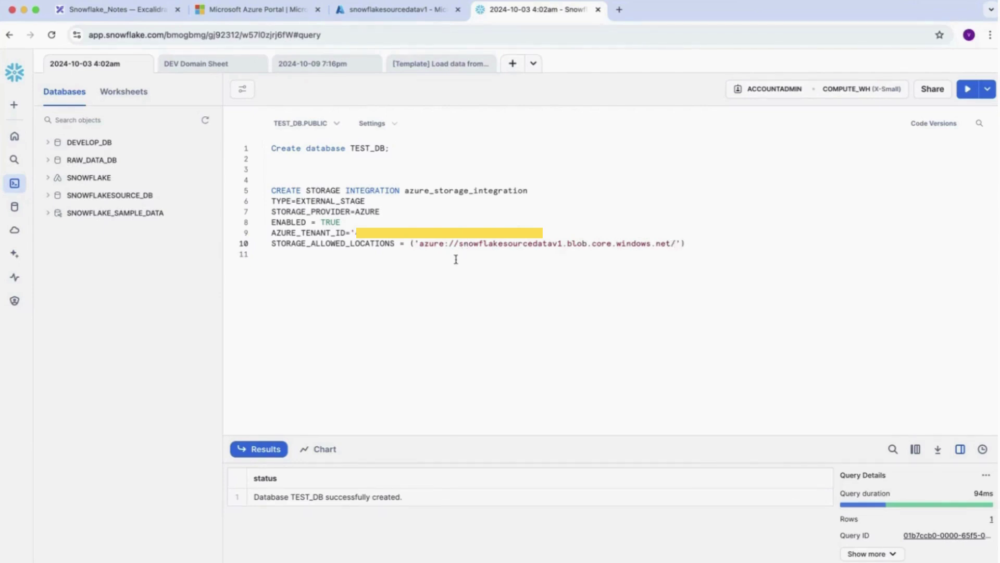
# Append the souredata container name to the allowed location URL
pyautogui.click(378, 20)
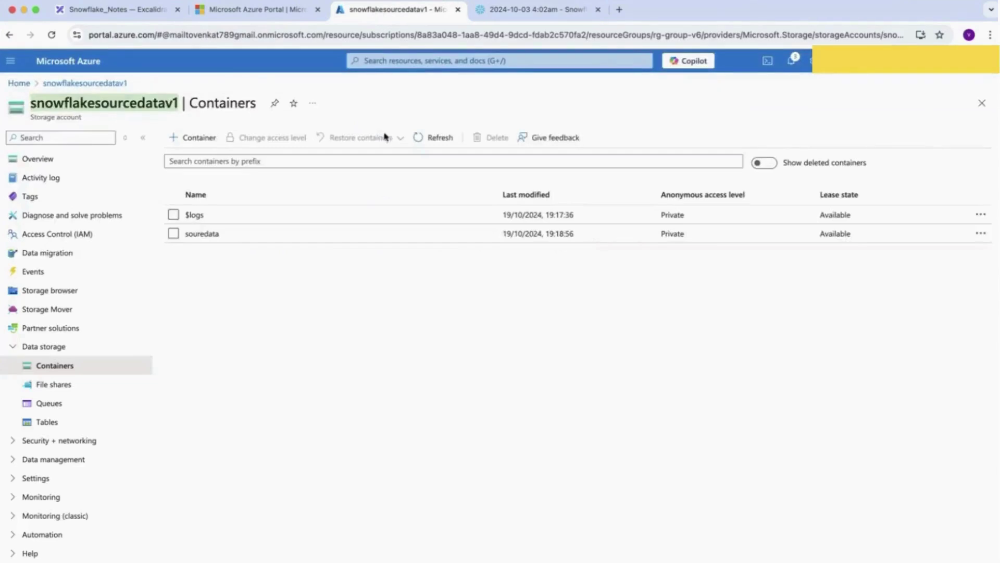
pyautogui.click(207, 235)
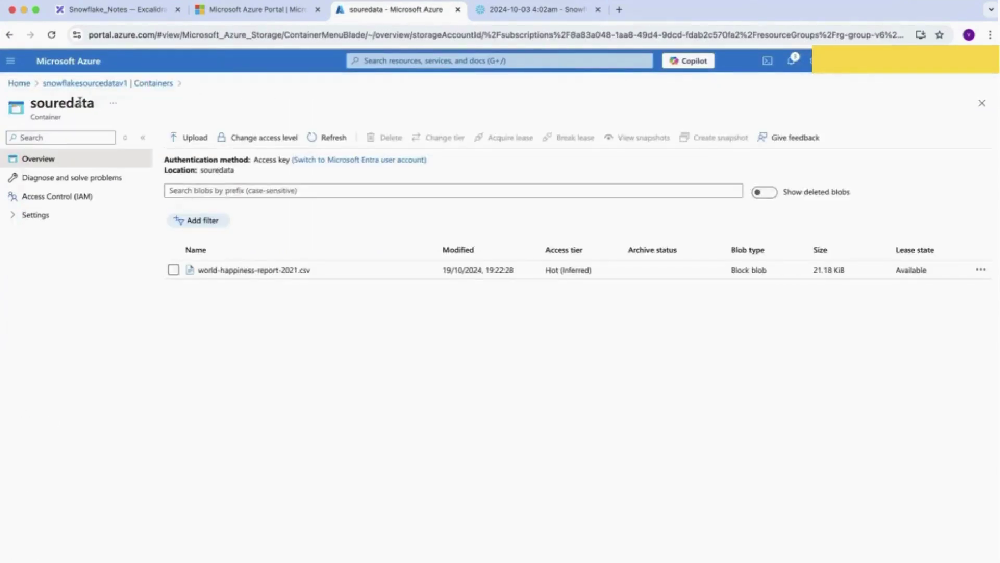
pyautogui.doubleClick(79, 103)
pyautogui.hotkey('ctrl', 'c')
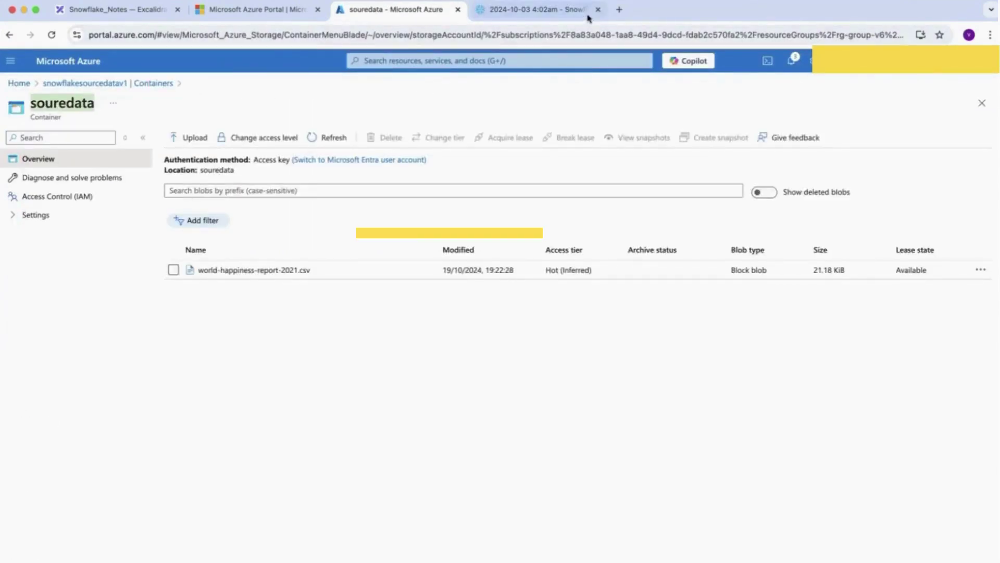
pyautogui.click(586, 16)
pyautogui.hotkey('ctrl', 'v')
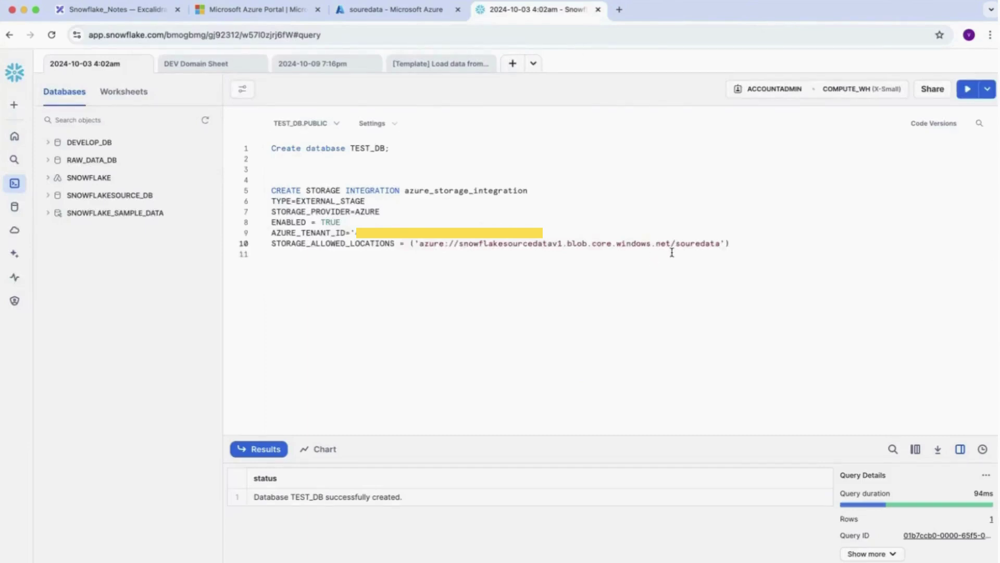
# End the statement with ';' and run it to create AZURE_STORAGE_INTEGRATION
pyautogui.click(745, 246)
pyautogui.press('Down')
pyautogui.click(742, 246)
pyautogui.write(';')
pyautogui.hotkey('shift', 'Up')
pyautogui.hotkey('shift', 'Up')
pyautogui.hotkey('shift', 'Up')
pyautogui.hotkey('shift', 'Up')
pyautogui.hotkey('shift', 'Up')
pyautogui.hotkey('shift', 'Up')
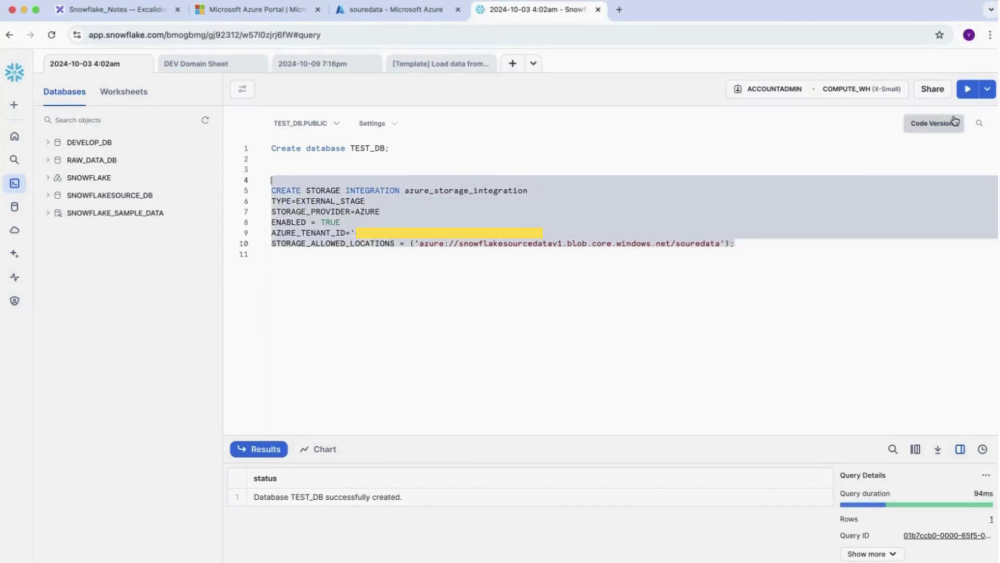
pyautogui.click(968, 89)
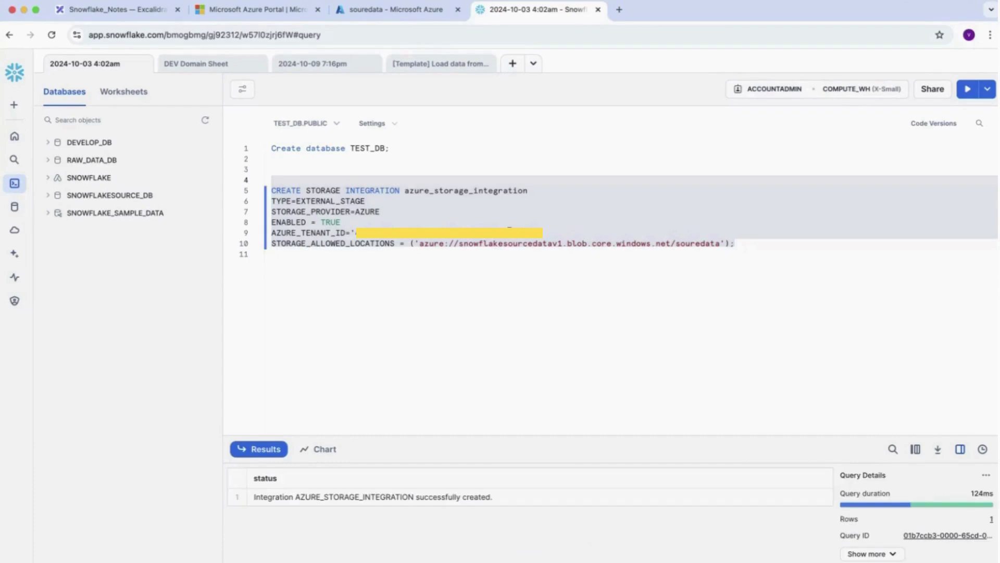
pyautogui.click(510, 229)
# Delete world-happiness-report-2021.csv from the souredata container
pyautogui.click(344, 11)
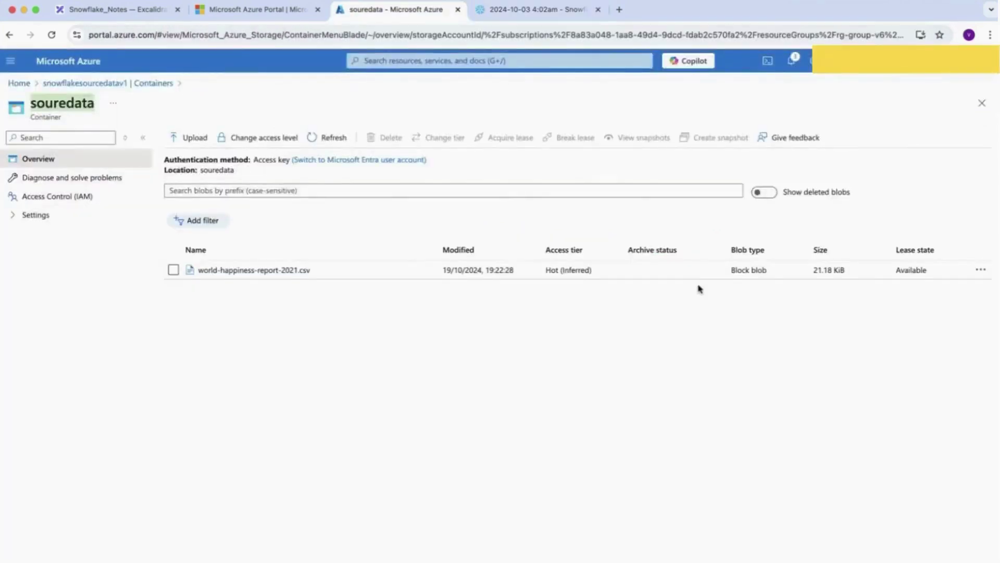
pyautogui.click(979, 269)
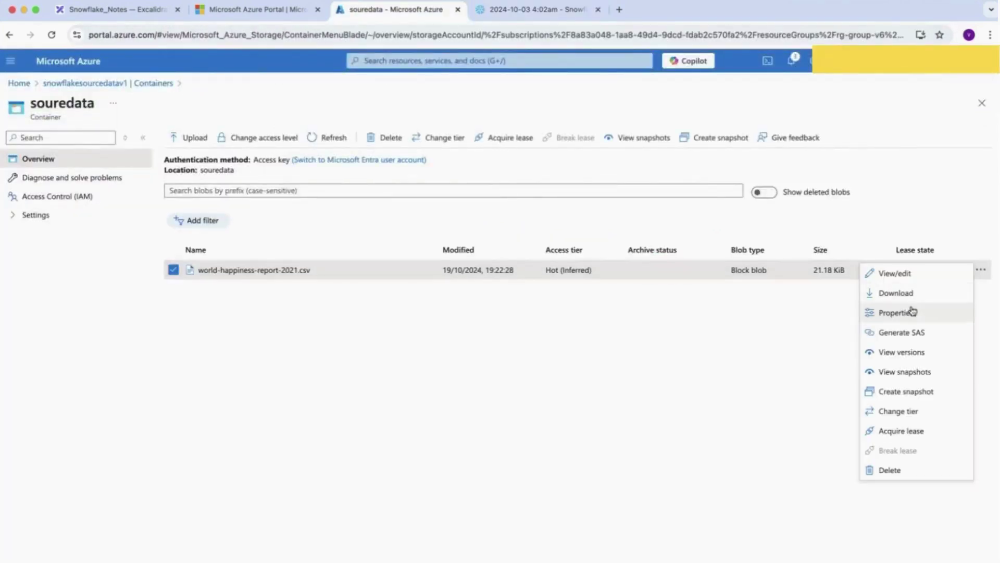
pyautogui.click(888, 471)
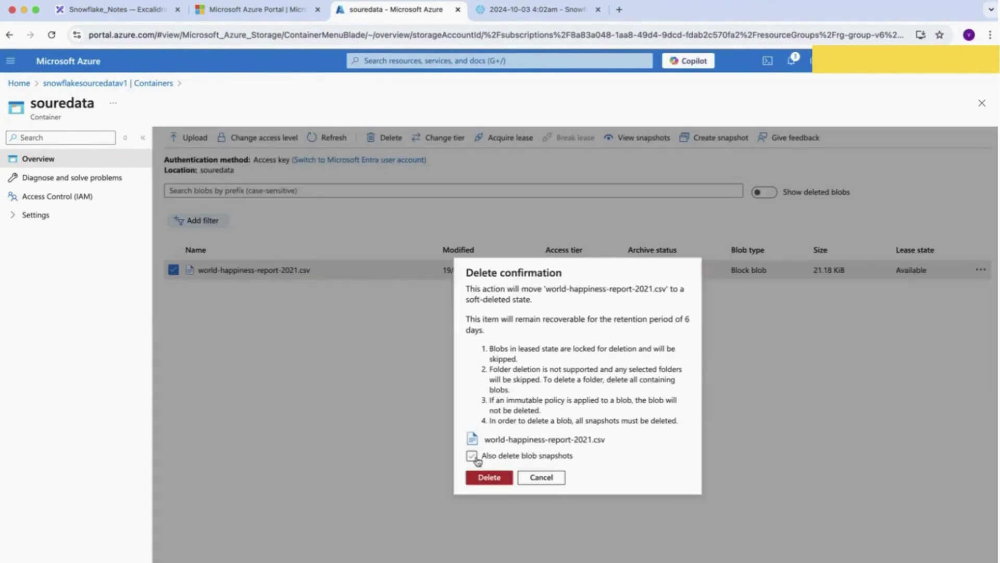
pyautogui.click(484, 479)
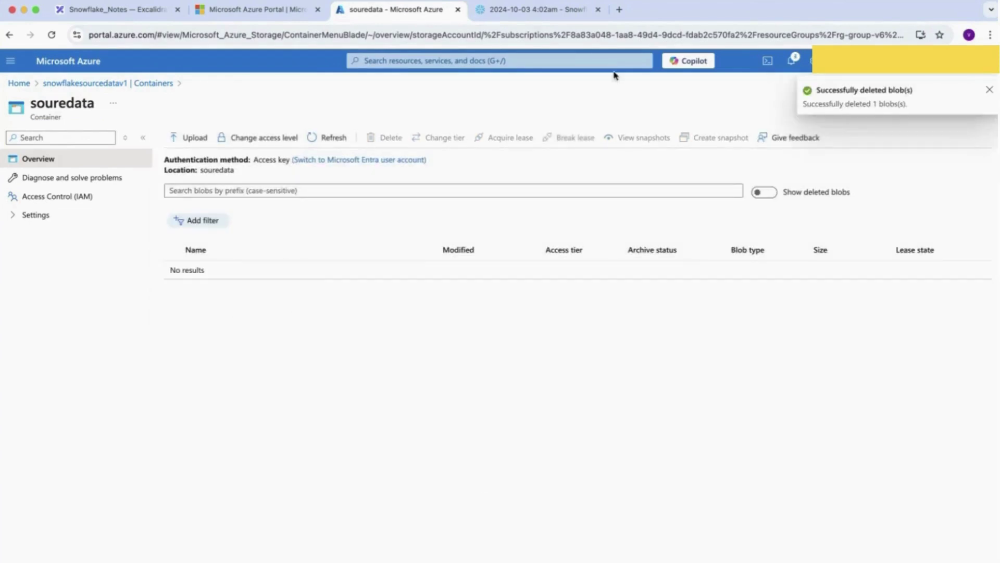
# Rerun the CREATE STORAGE INTEGRATION statement, which hits the existing integration name
pyautogui.click(594, 21)
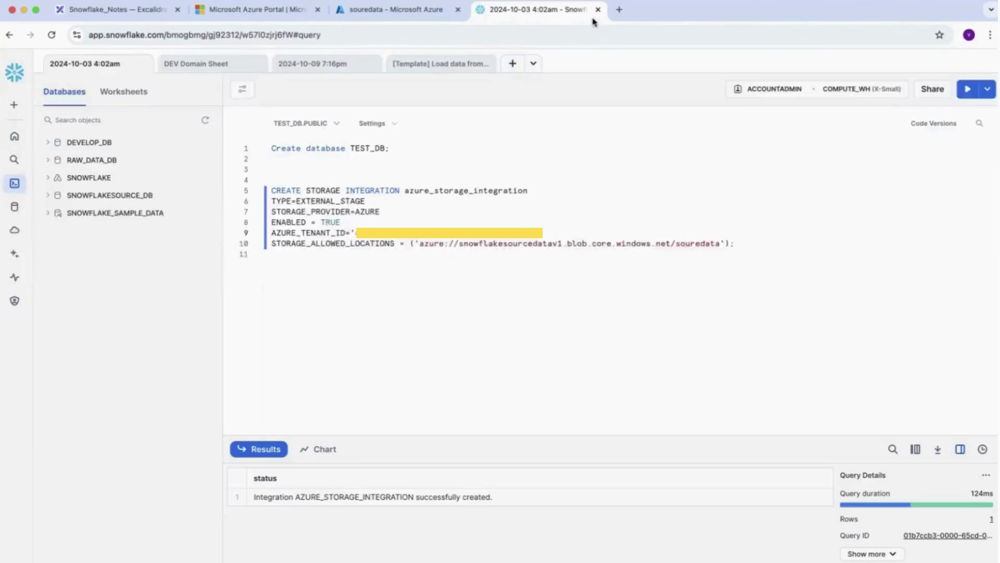
pyautogui.moveTo(323, 172); pyautogui.dragTo(580, 269)
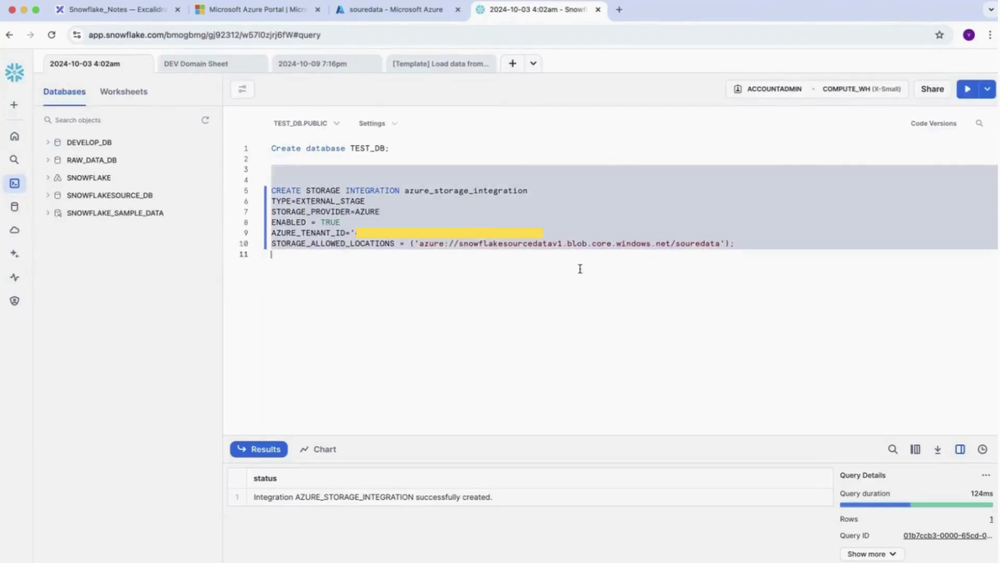
pyautogui.click(965, 90)
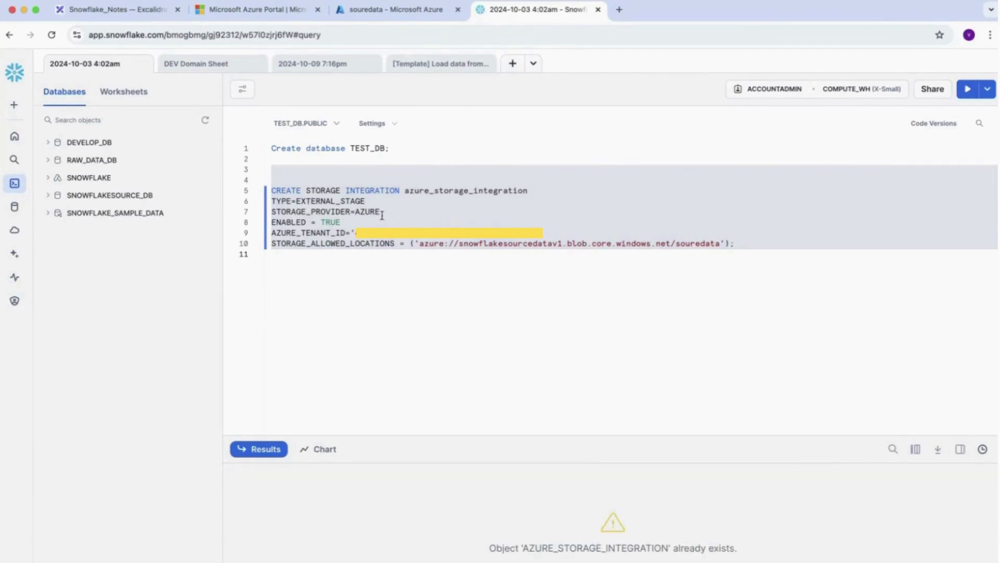
pyautogui.click(402, 191)
# Rename the integration to azure_storage_integration_new and run the statement again
pyautogui.click(546, 192)
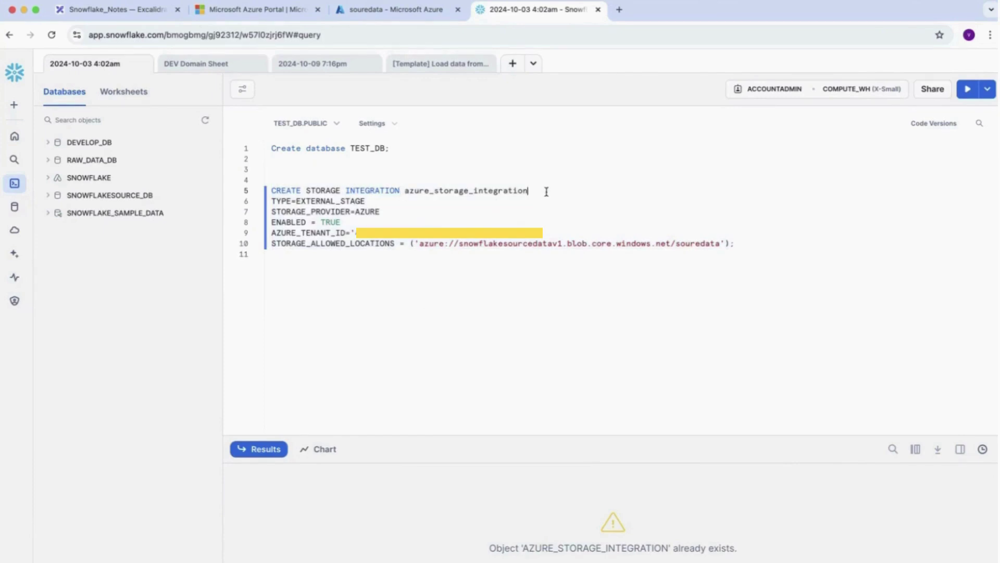
pyautogui.write('_new')
pyautogui.click(472, 179)
pyautogui.keyDown('shift'); pyautogui.click(537, 308); pyautogui.keyUp('shift')
pyautogui.click(967, 88)
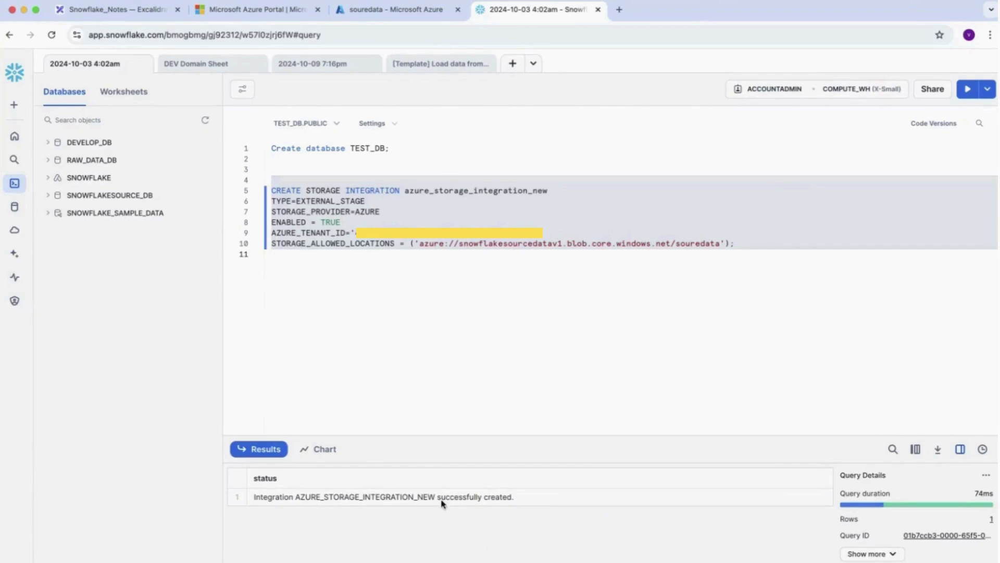
pyautogui.click(403, 302)
# Start a DESC STORAGE integration statement below the code
pyautogui.press('Return')
pyautogui.press('Return')
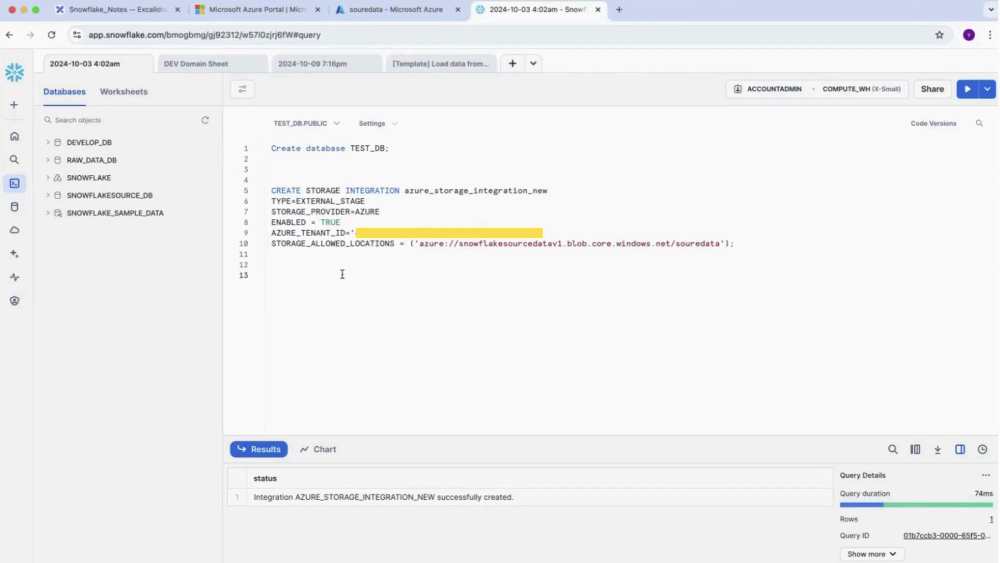
pyautogui.write('DESCM')
pyautogui.press('BackSpace')
pyautogui.write('STORAGE i')
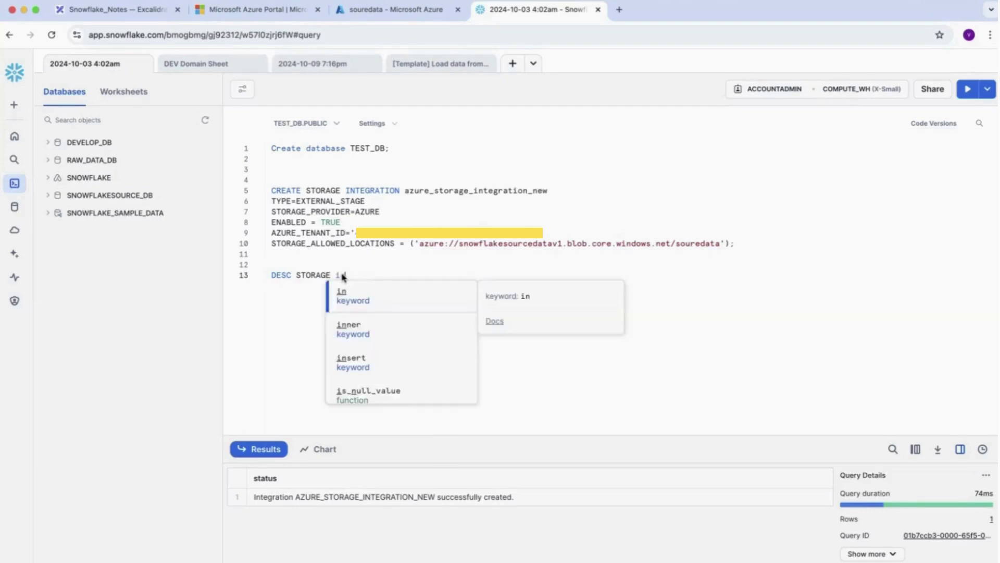
pyautogui.write('ntegration')
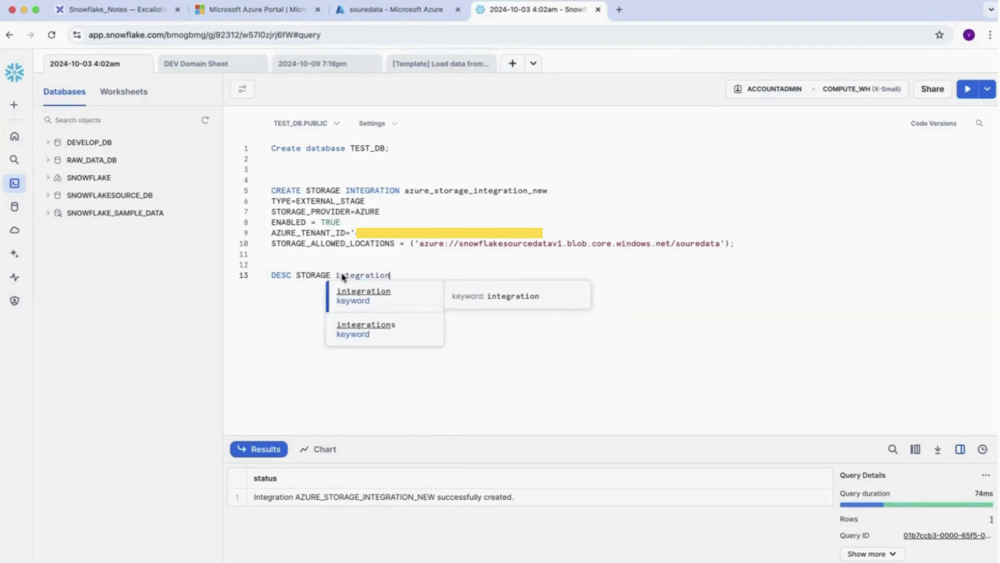
# Complete the DESC STORAGE INTEGRATION azure_storage_integration_new statement and run it to list its properties
pyautogui.press('Return')
pyautogui.press('BackSpace')
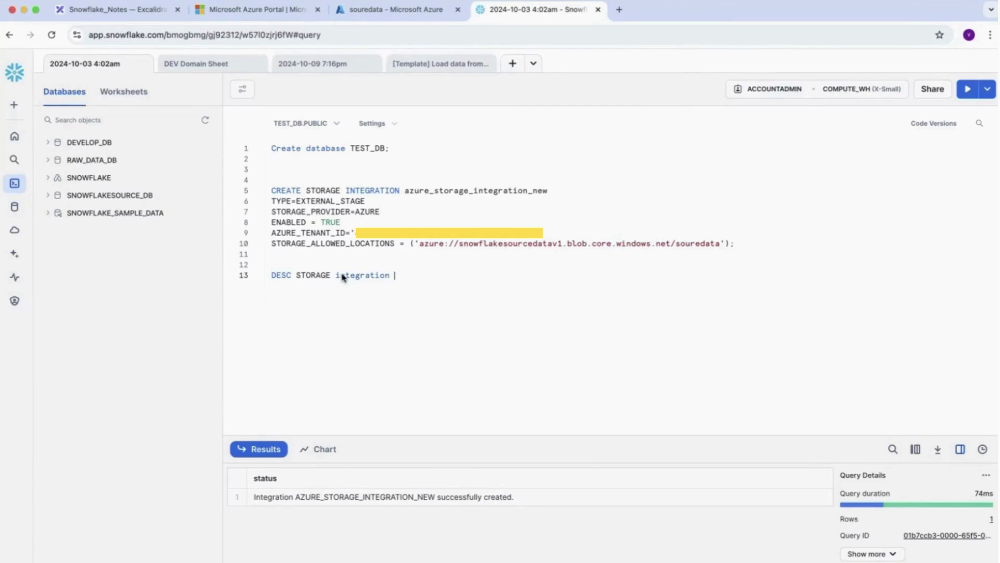
pyautogui.doubleClick(435, 193)
pyautogui.press('super+c')
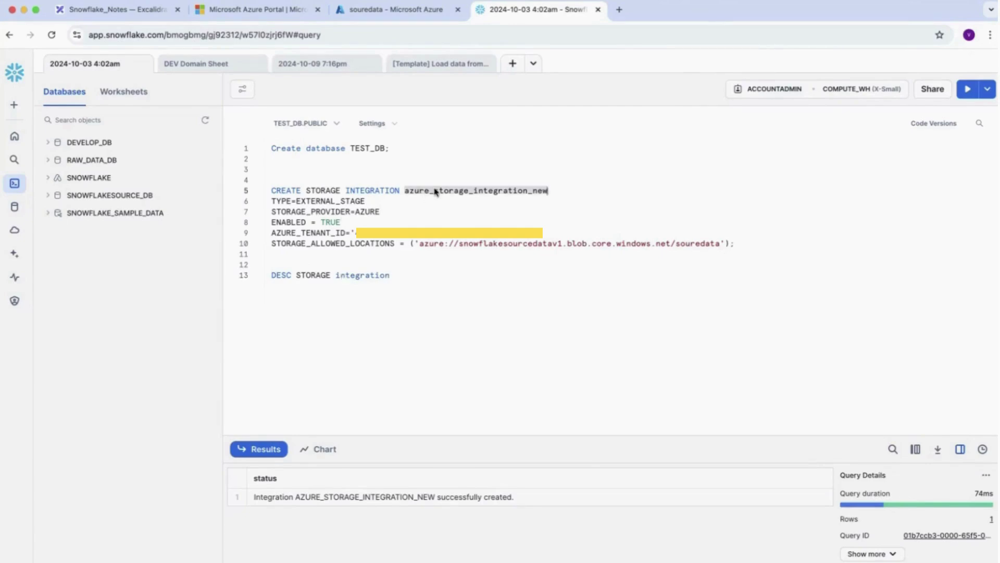
pyautogui.click(432, 271)
pyautogui.press('super+v')
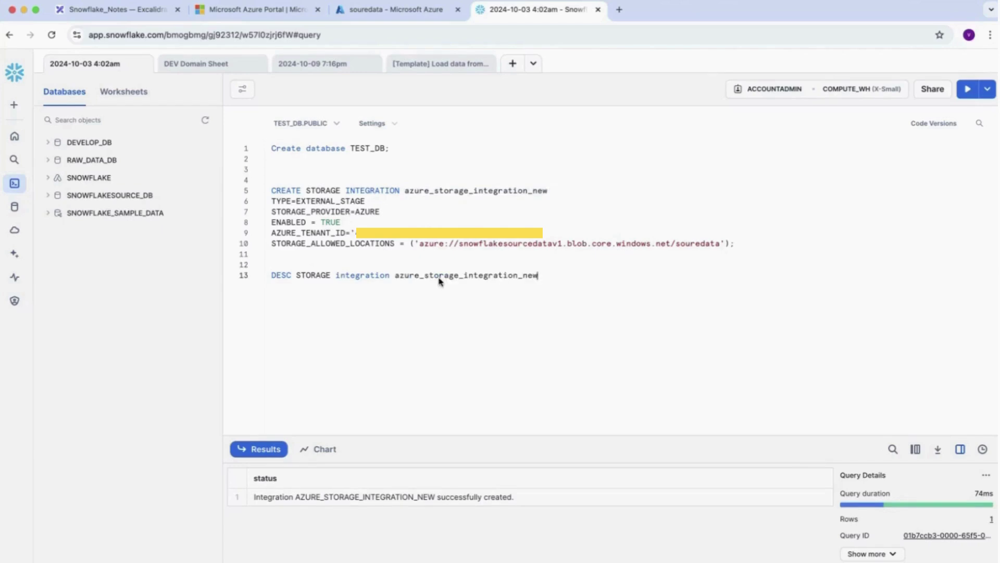
pyautogui.hotkey('shift', 'Up')
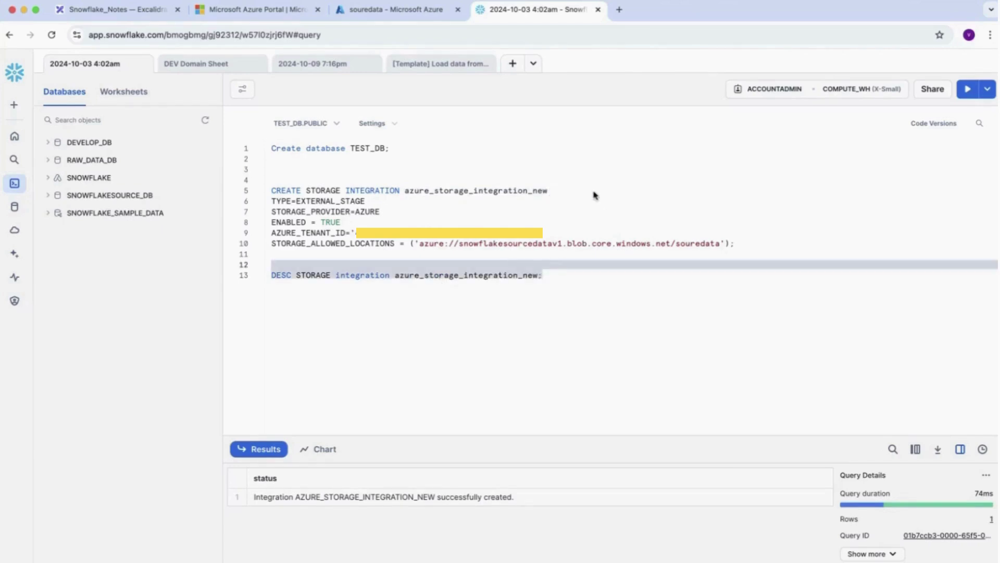
pyautogui.click(967, 93)
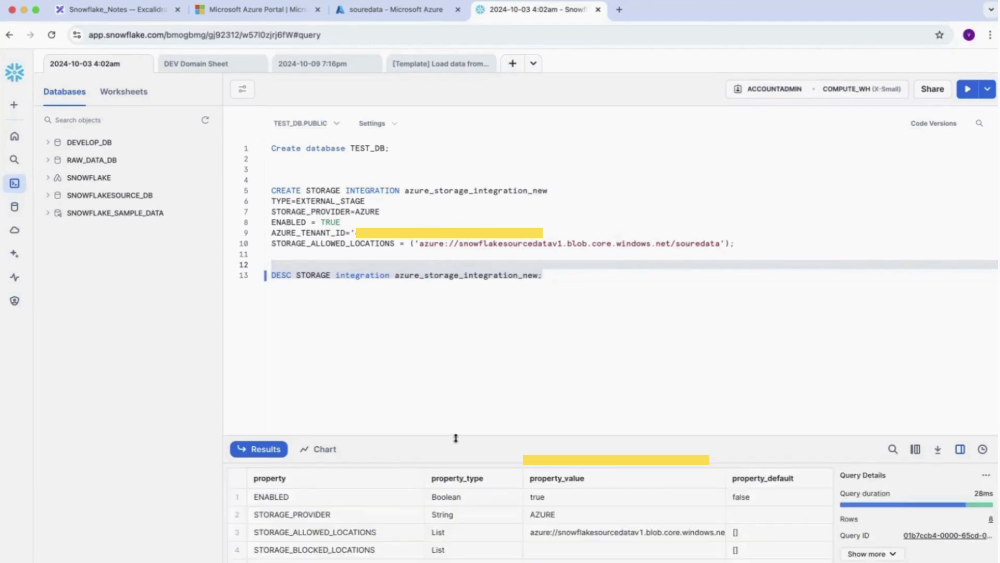
# Enlarge the results and widen the property_value column to read the AZURE_CONSENT_URL value
pyautogui.moveTo(456, 437); pyautogui.dragTo(457, 336)
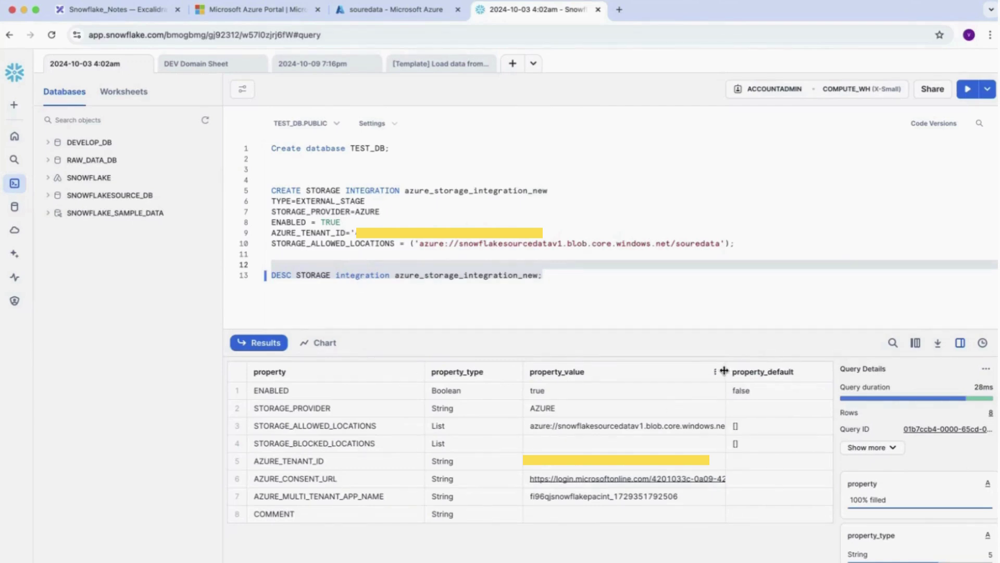
pyautogui.moveTo(725, 371); pyautogui.dragTo(786, 371)
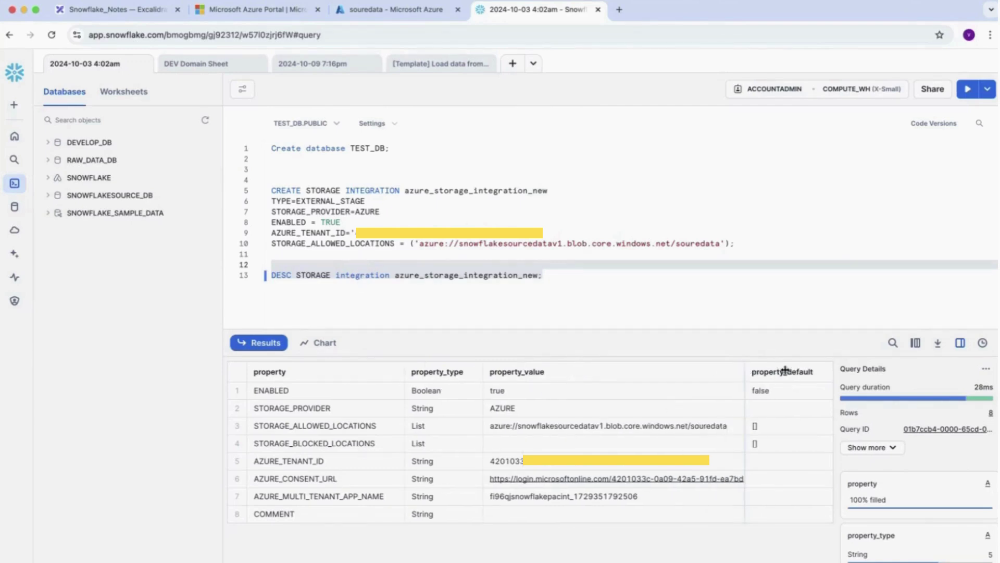
pyautogui.click(639, 479)
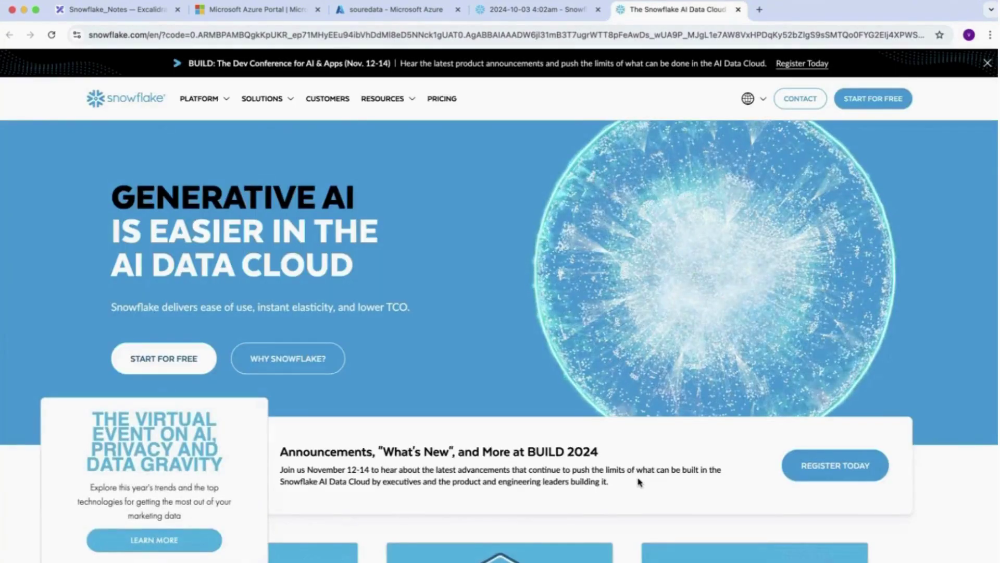
pyautogui.click(738, 10)
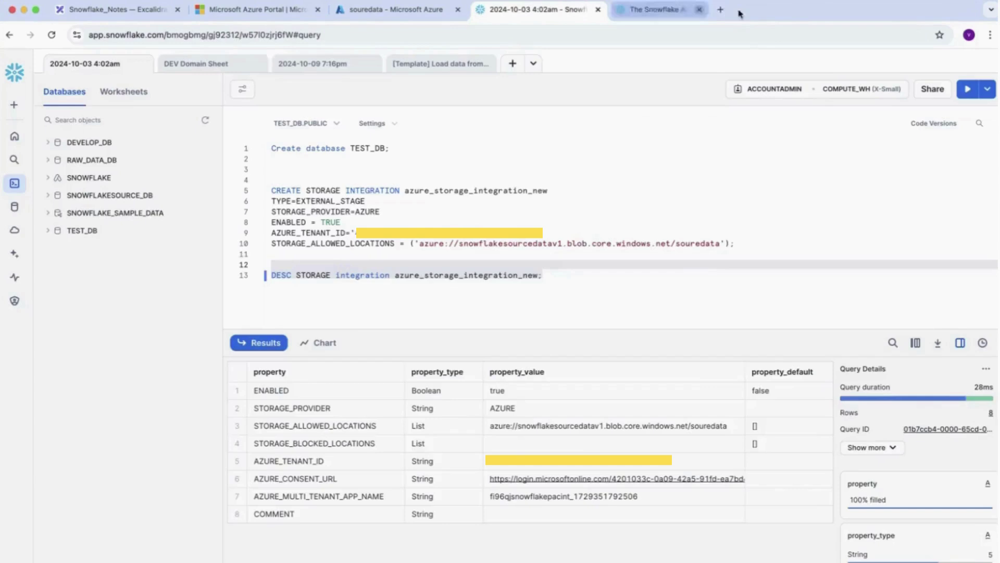
pyautogui.click(566, 479)
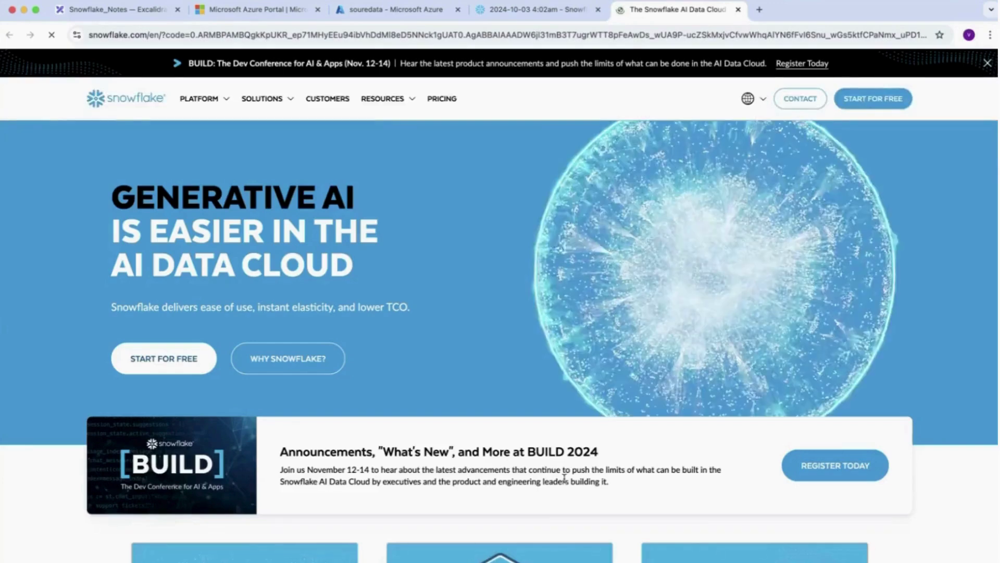
pyautogui.click(738, 10)
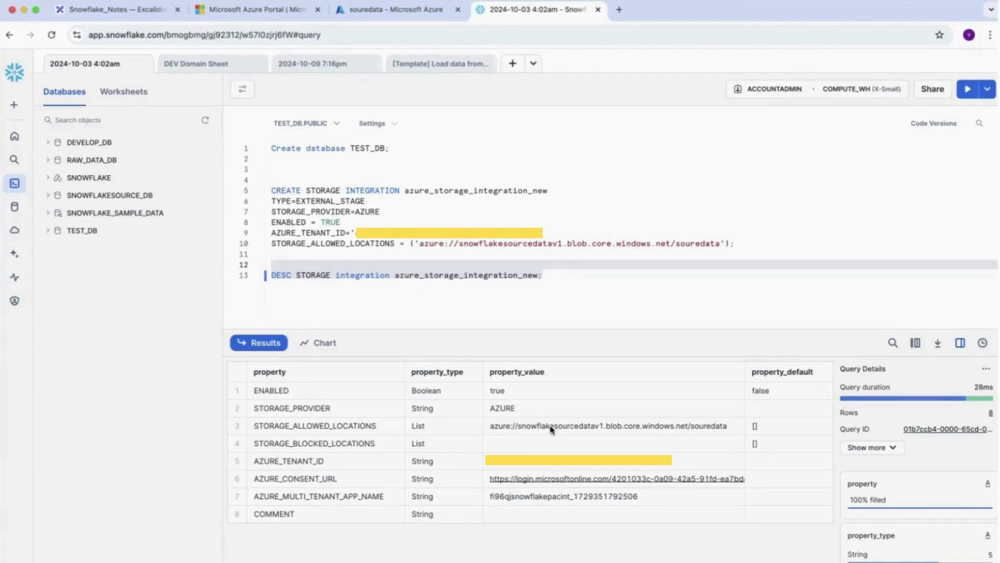
# Retry opening the consent URL from the results, closing the Snowflake homepage each time it appears
pyautogui.rightClick(538, 482)
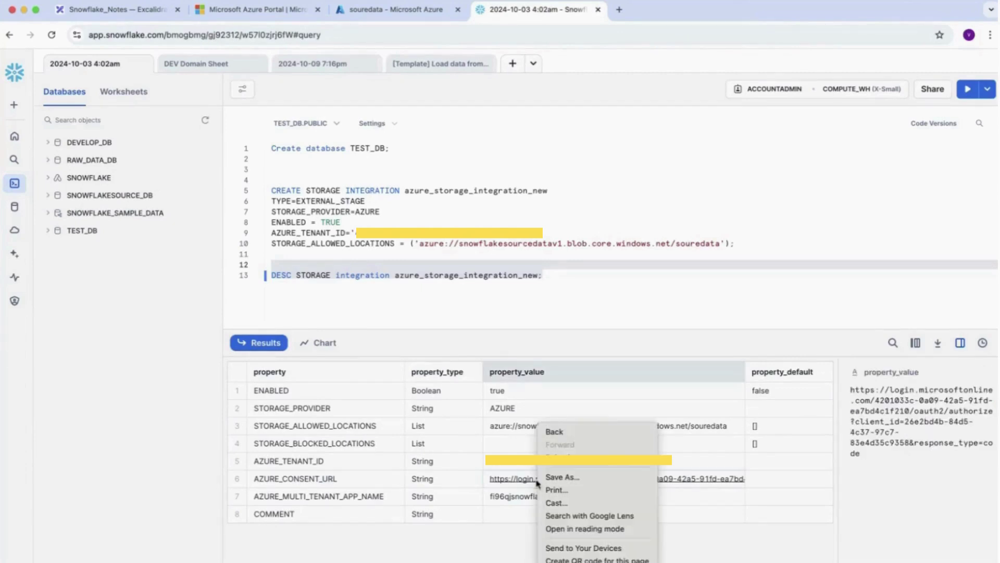
pyautogui.click(522, 480)
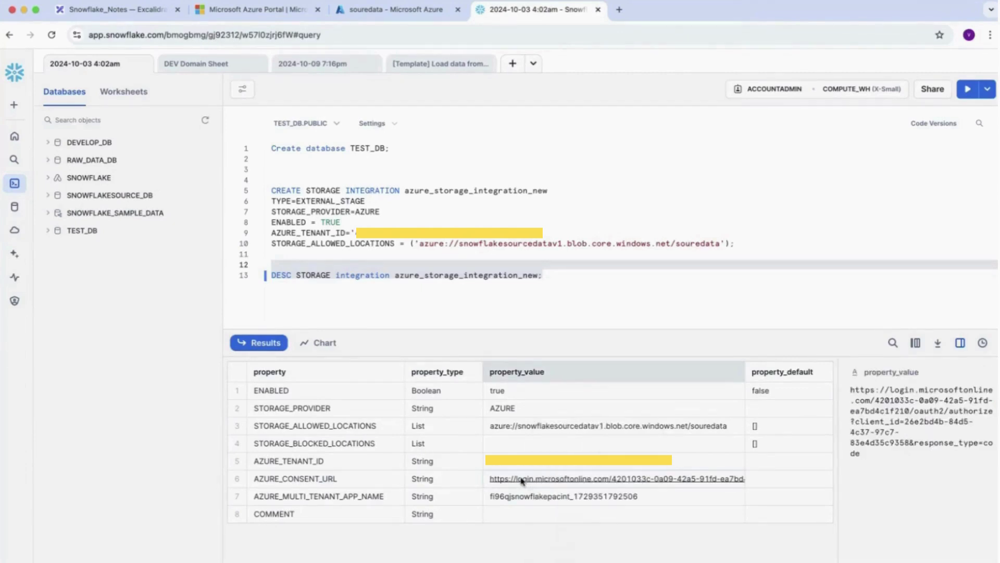
pyautogui.click(529, 481)
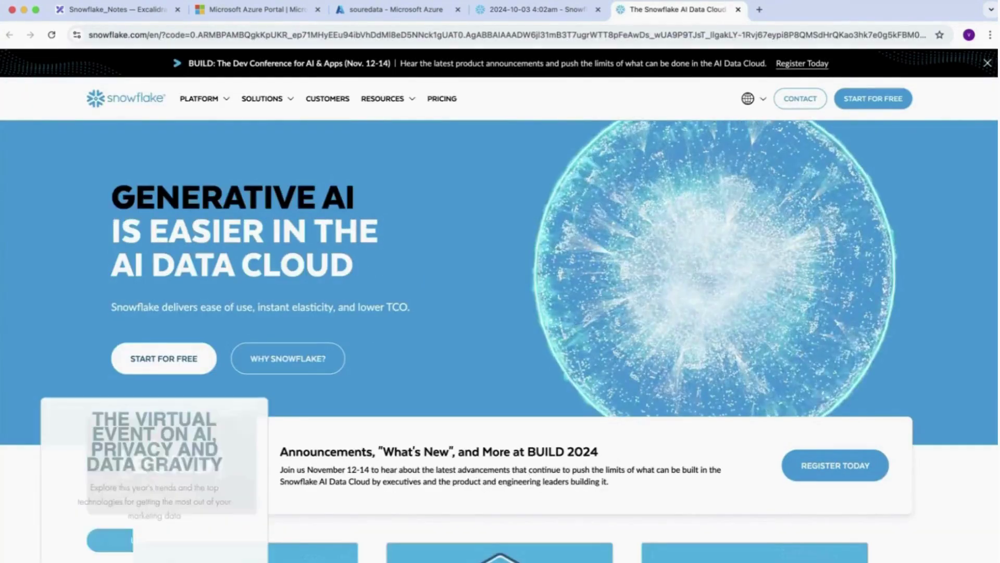
pyautogui.click(739, 10)
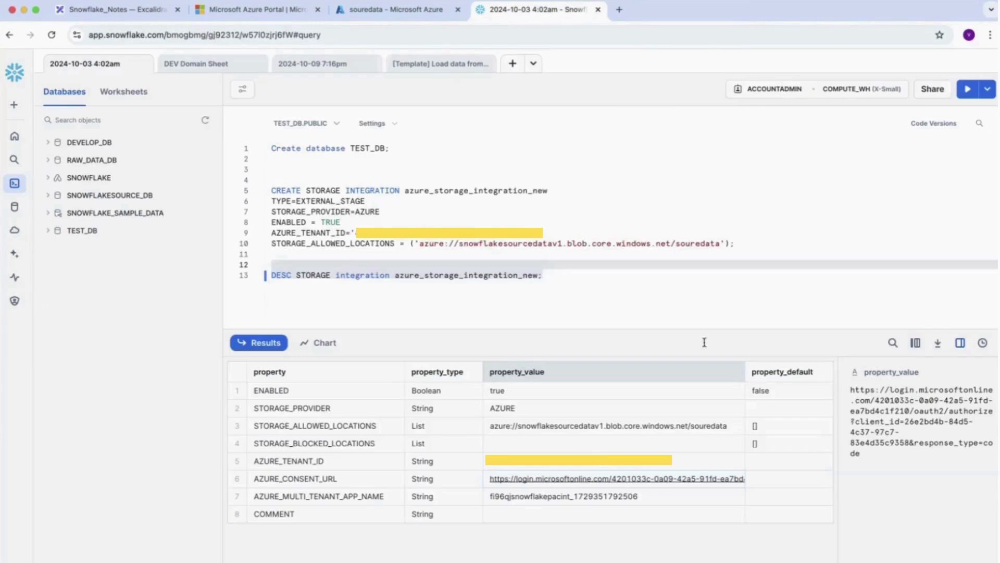
pyautogui.rightClick(572, 484)
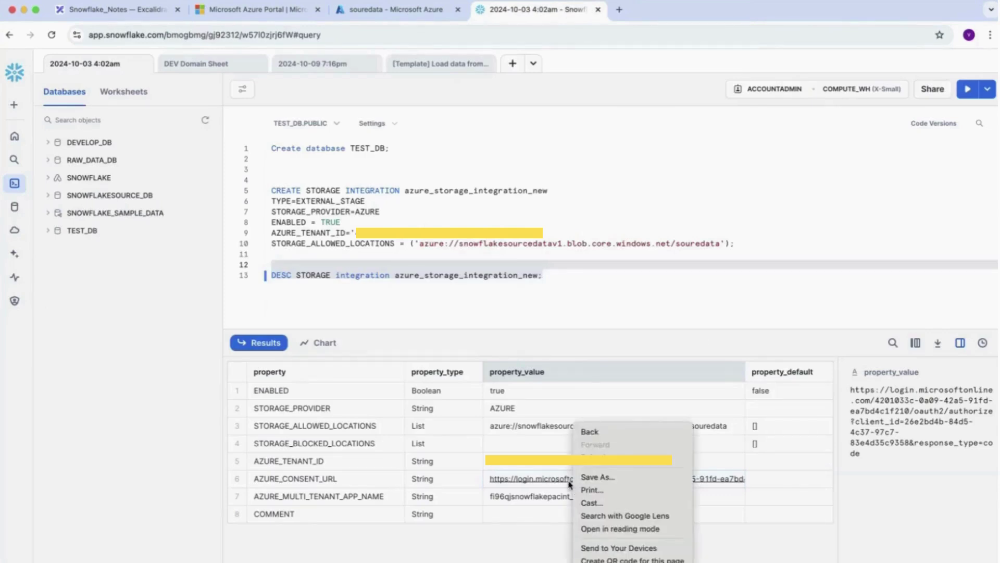
pyautogui.click(550, 484)
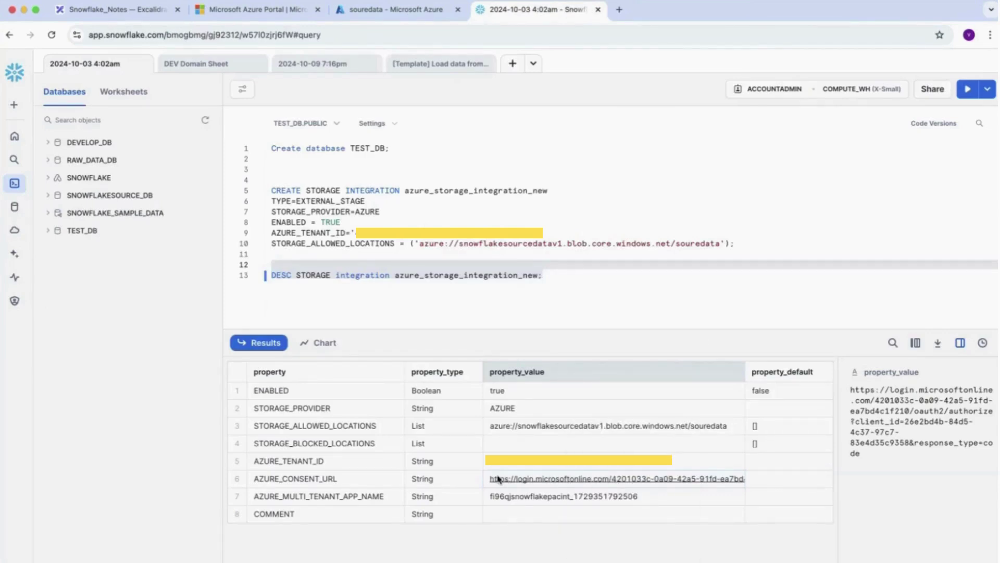
pyautogui.click(740, 480)
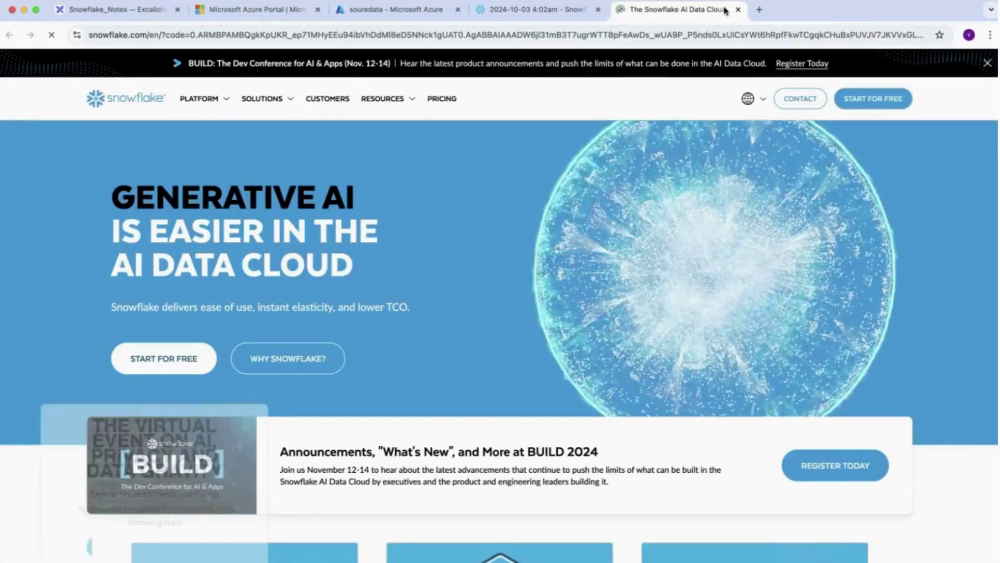
pyautogui.click(738, 9)
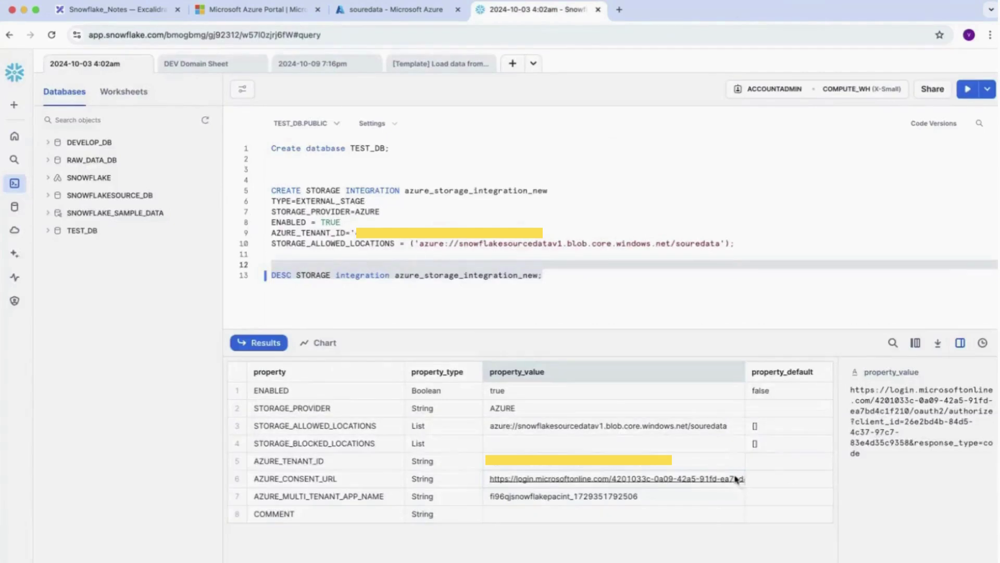
pyautogui.rightClick(702, 482)
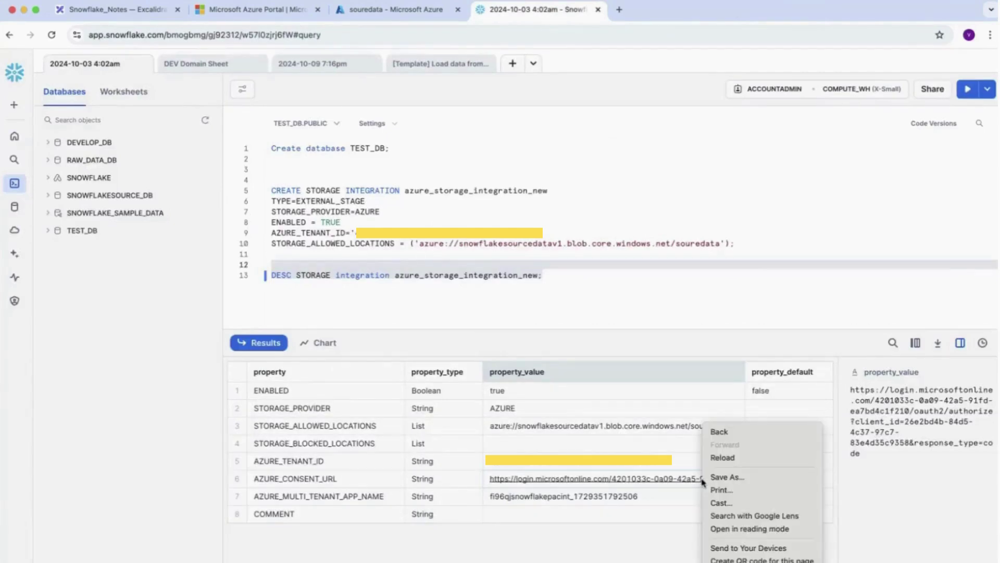
pyautogui.click(681, 498)
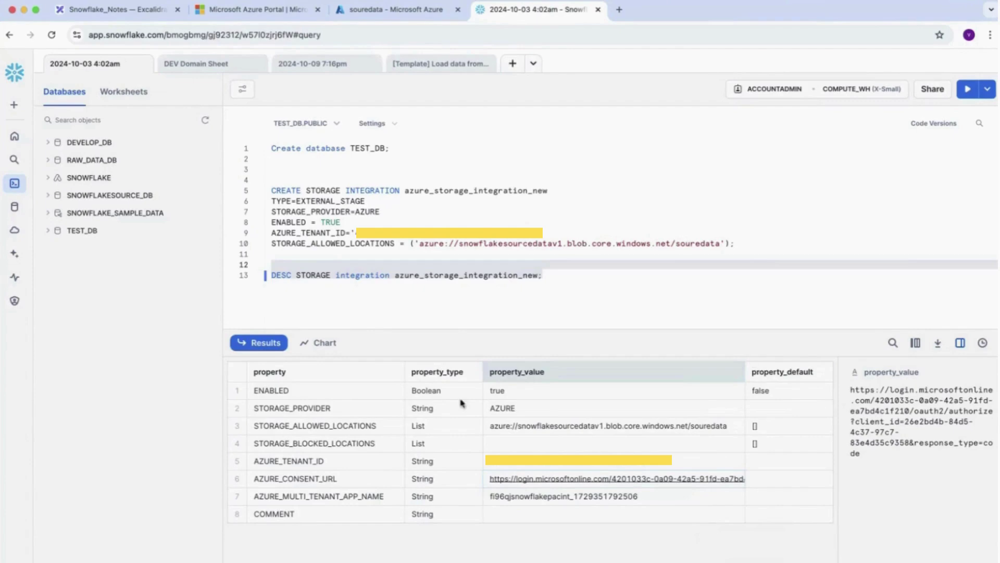
# Copy the full AZURE_CONSENT_URL from the details panel and open a new Incognito window
pyautogui.moveTo(875, 462); pyautogui.dragTo(850, 390)
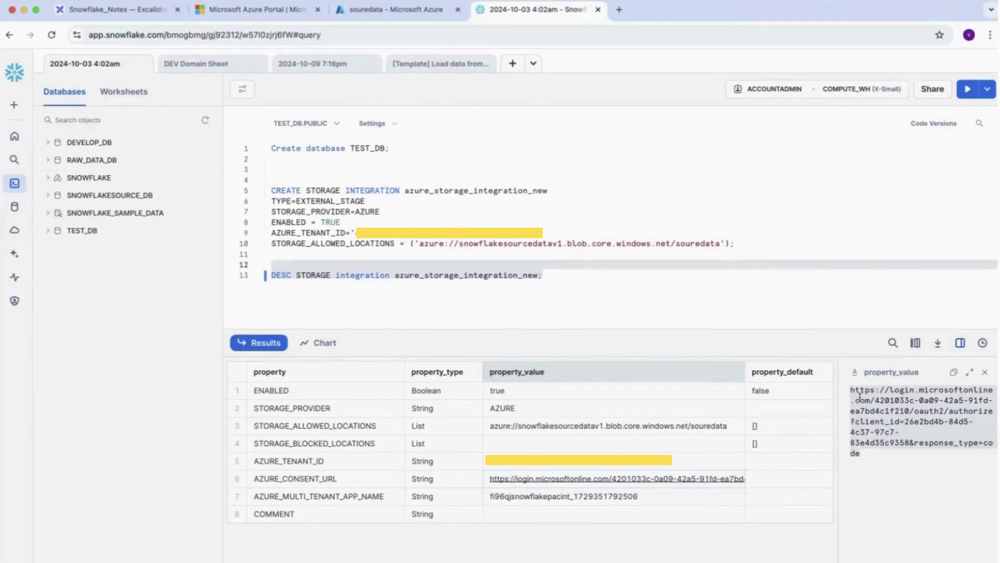
pyautogui.click(859, 397)
pyautogui.rightClick(859, 397)
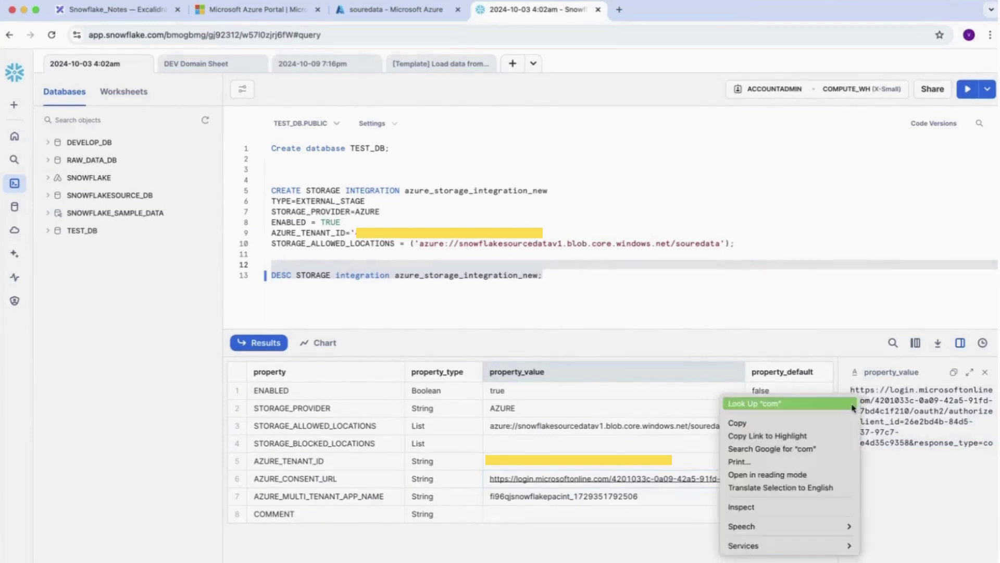
pyautogui.press('Escape')
pyautogui.rightClick(873, 414)
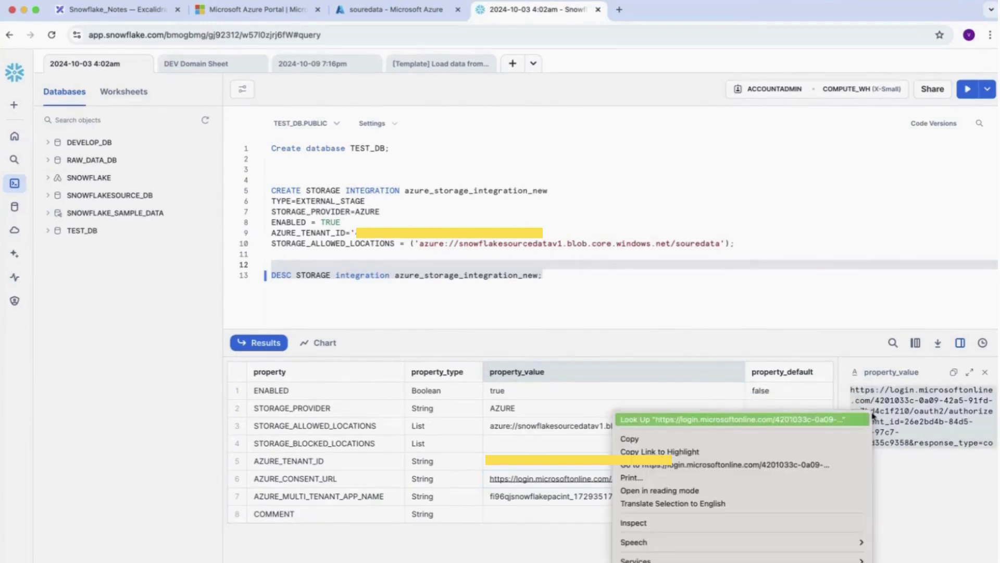
pyautogui.click(865, 441)
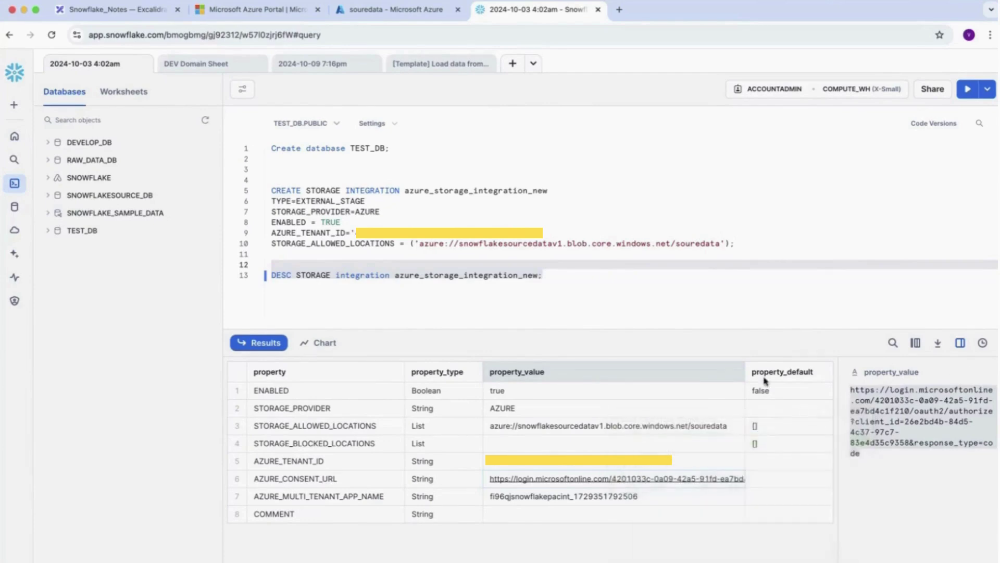
pyautogui.click(990, 35)
pyautogui.click(924, 91)
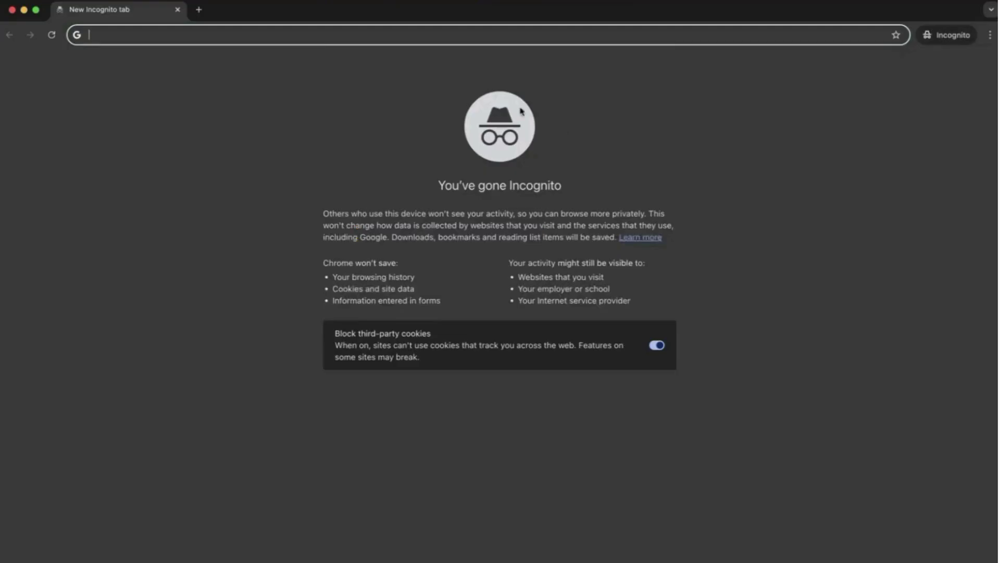
# Try loading the consent URL in a regular tab, then close the Snowflake homepage it opened
pyautogui.press('super+v')
pyautogui.press('Return')
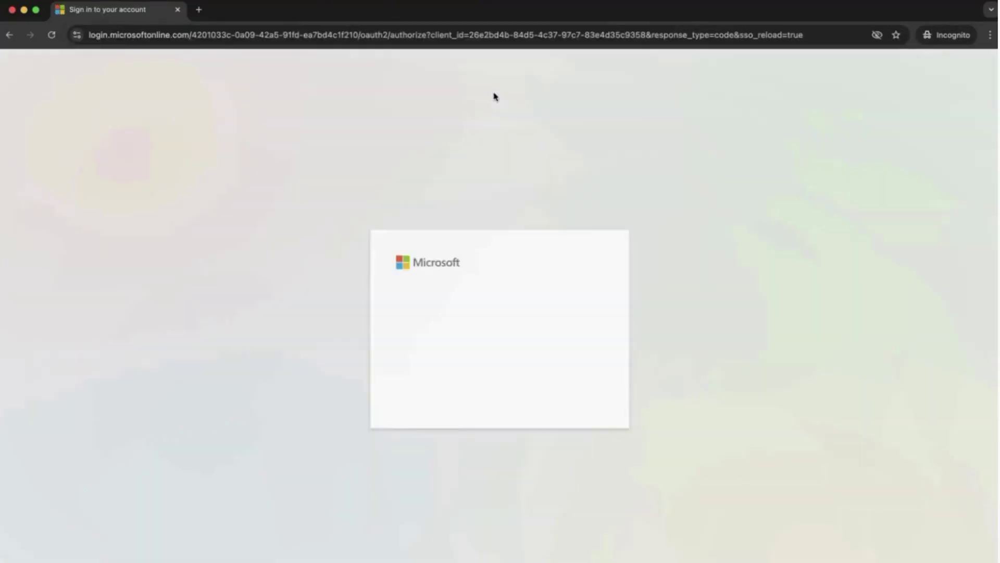
pyautogui.click(11, 10)
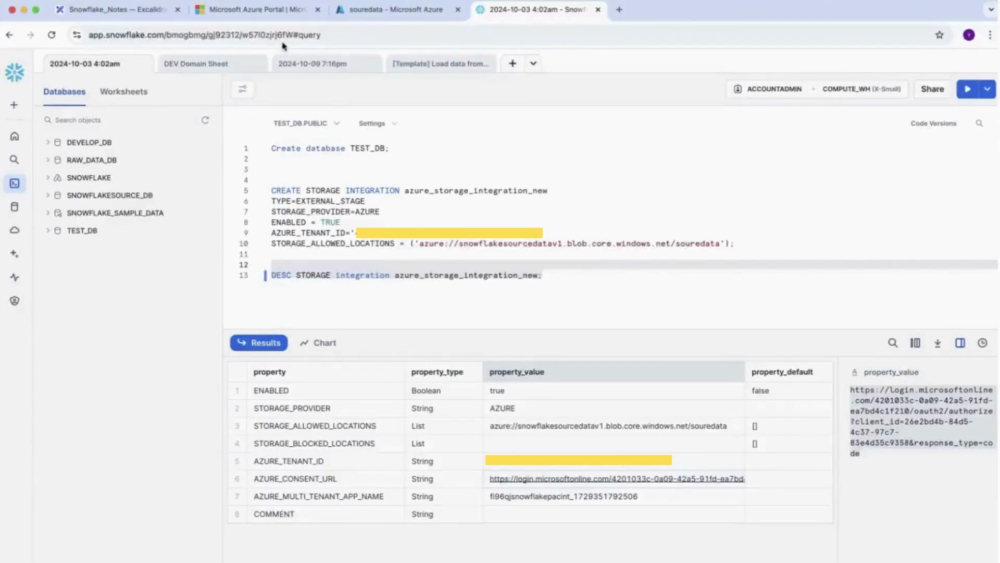
pyautogui.click(620, 10)
pyautogui.press('super+v')
pyautogui.press('Return')
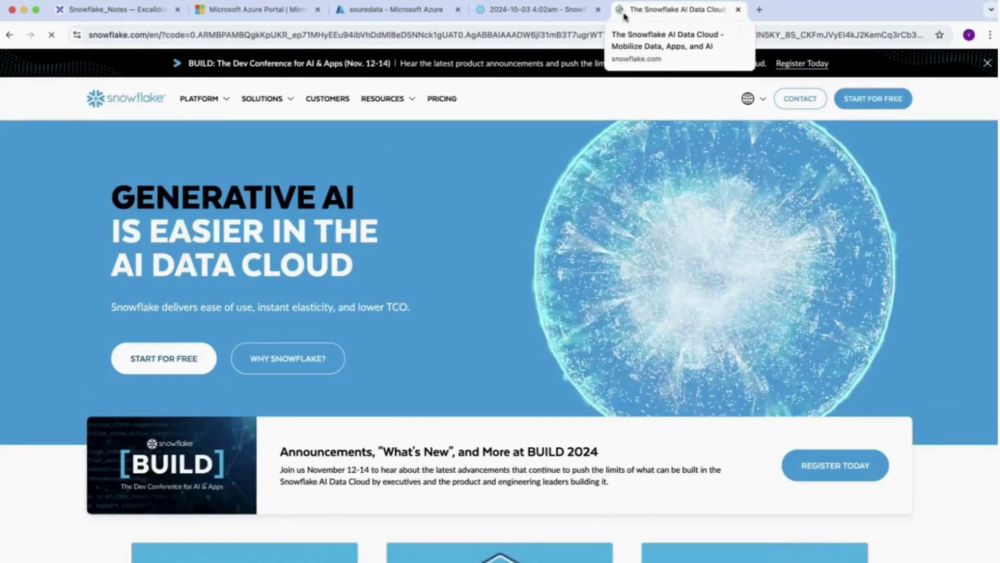
pyautogui.click(988, 63)
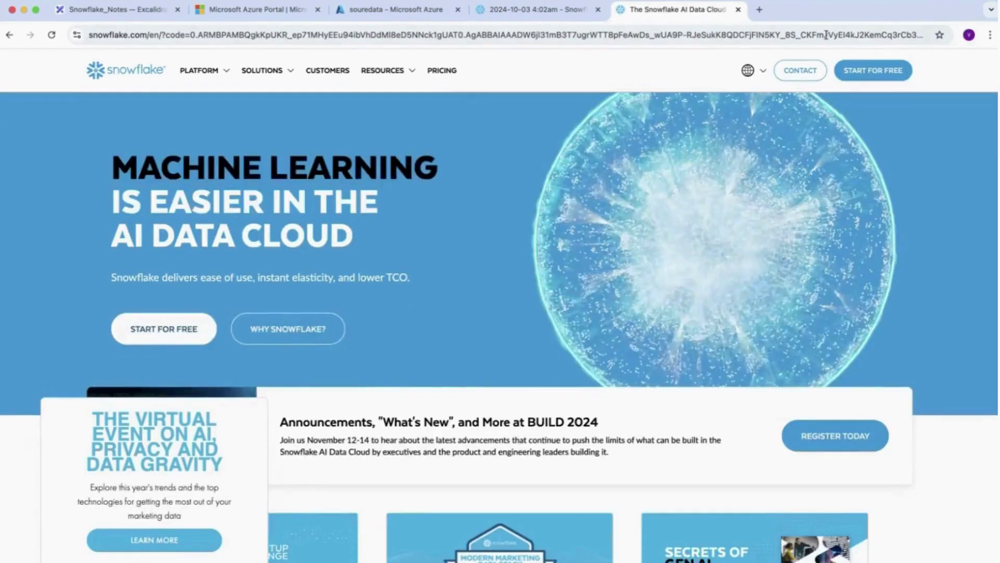
pyautogui.click(738, 10)
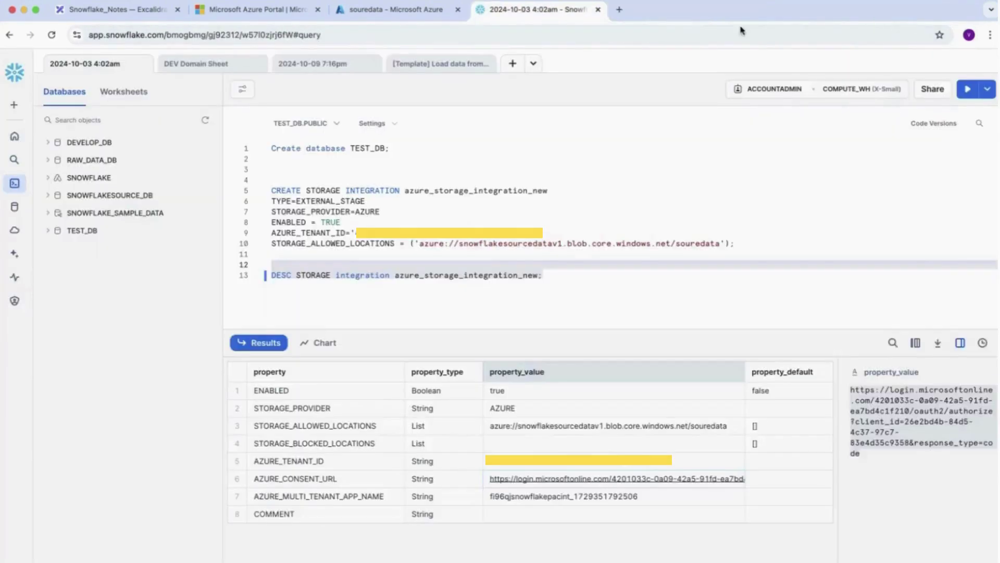
# Load the pasted consent URL's Microsoft sign-in page in a fresh Incognito window
pyautogui.click(989, 34)
pyautogui.click(911, 96)
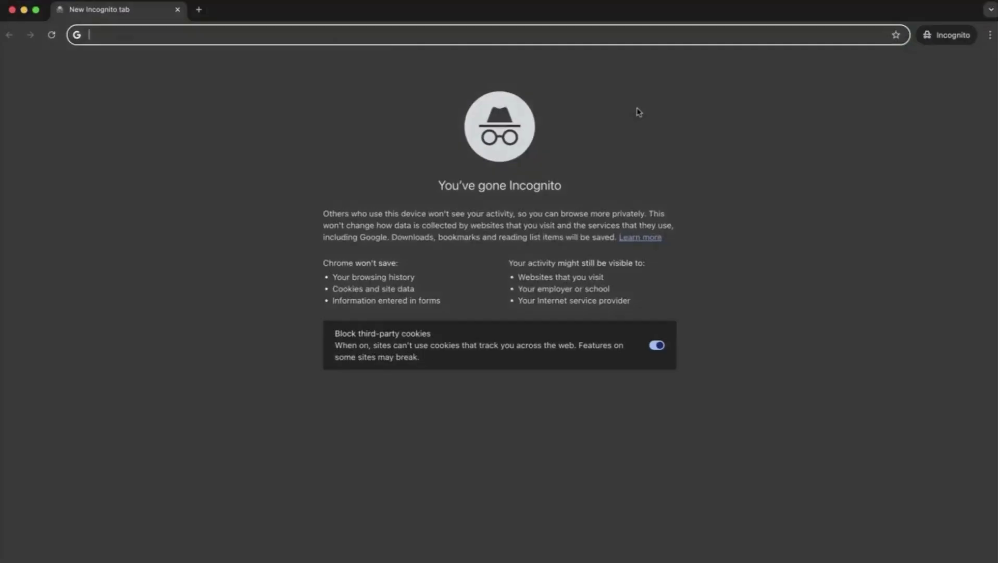
pyautogui.press('super+v')
pyautogui.press('Return')
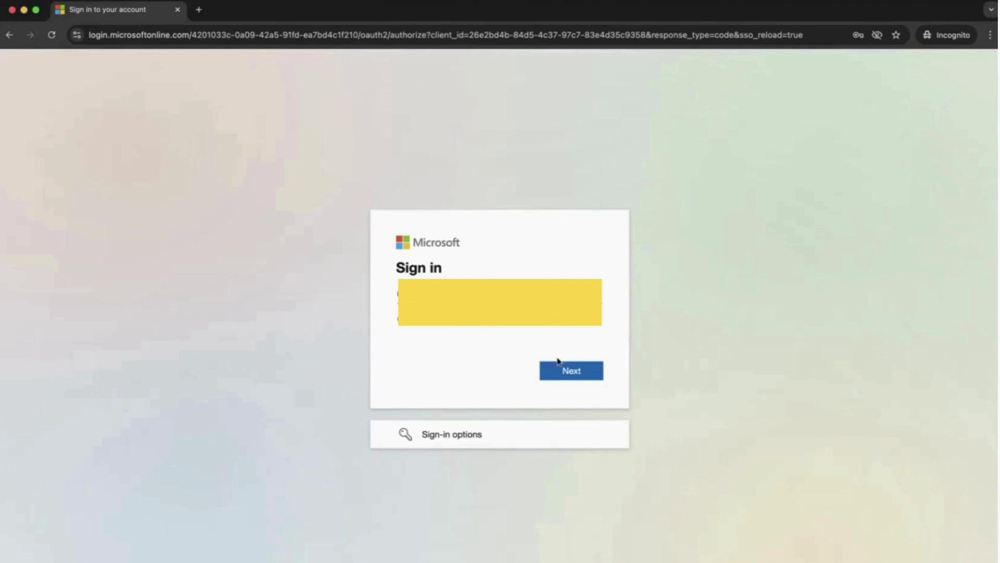
# Sign in with the account e-mail and password, stay signed in, and request an e-mailed code
pyautogui.click(564, 371)
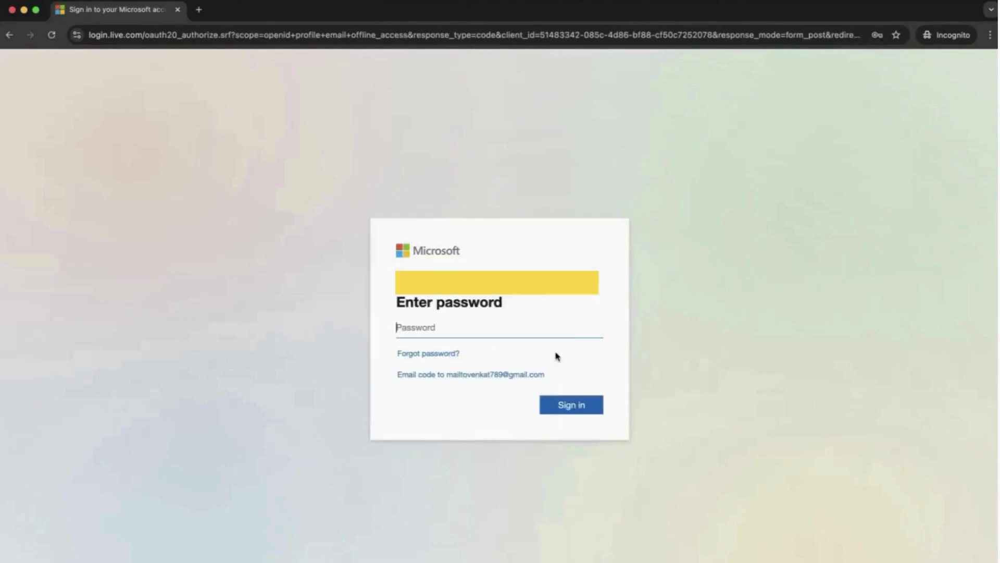
pyautogui.write('********')
pyautogui.press('Return')
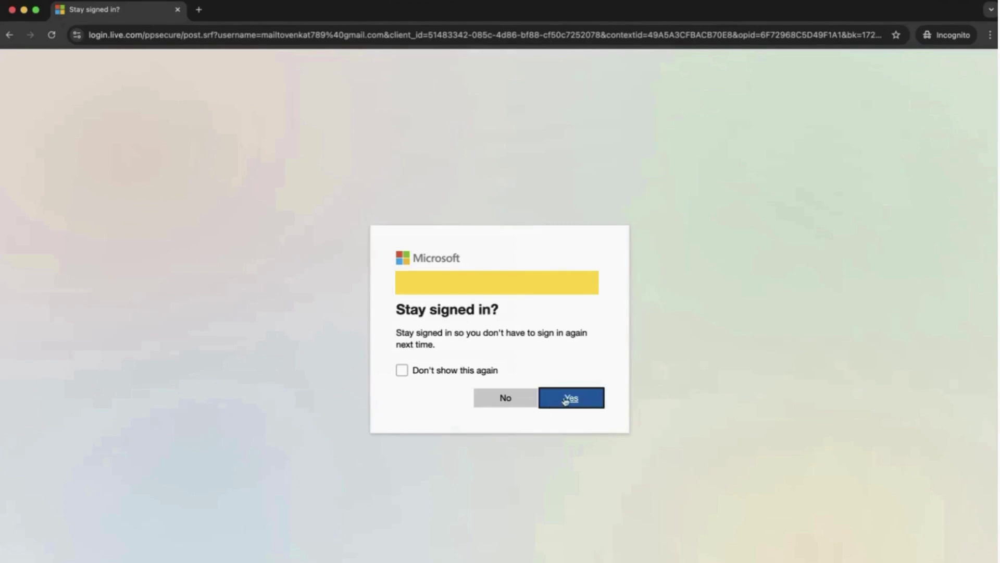
pyautogui.click(566, 399)
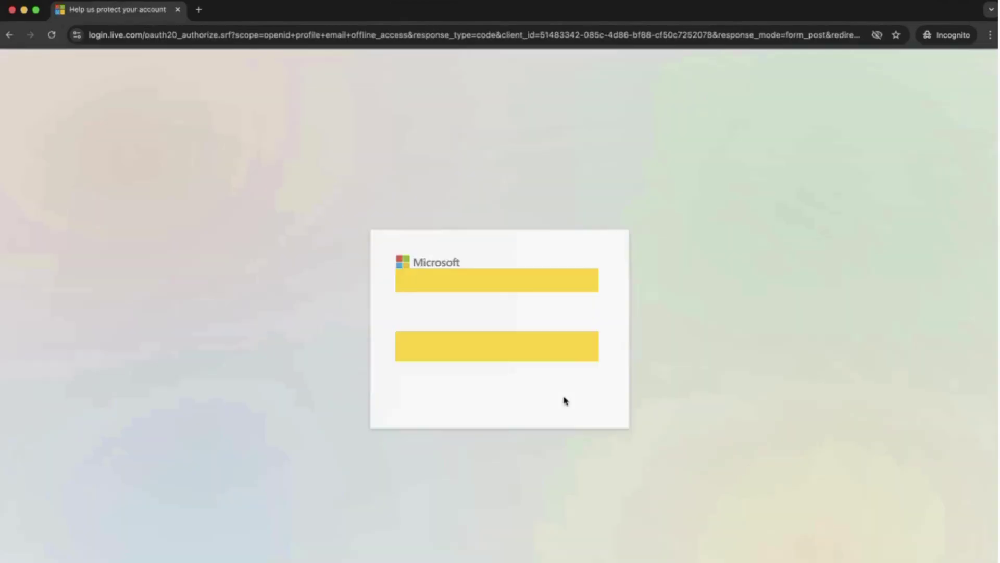
pyautogui.click(554, 358)
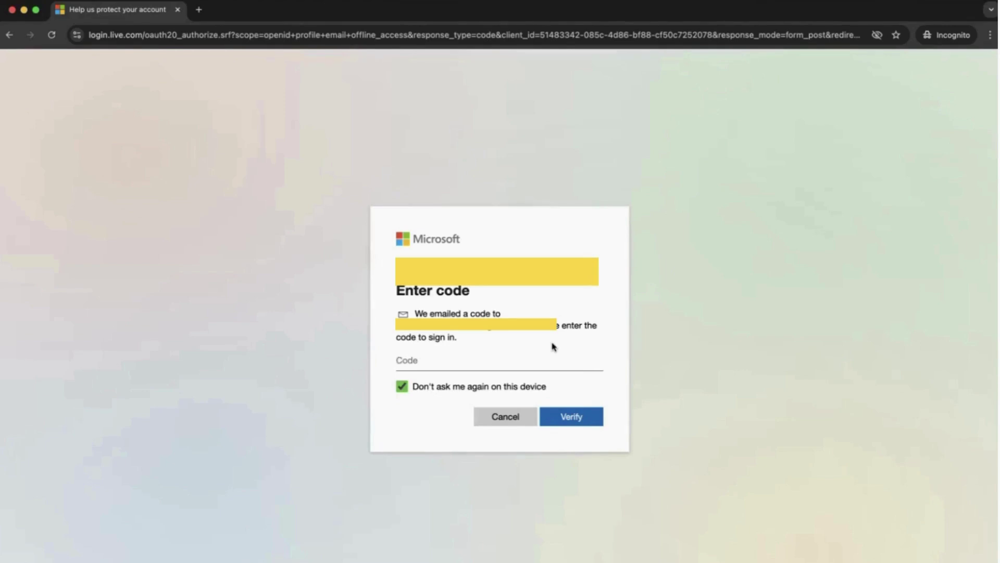
# Open the e-mail inbox in a new browser tab to retrieve the verification code
pyautogui.press('super+Tab')
pyautogui.rightClick(821, 560)
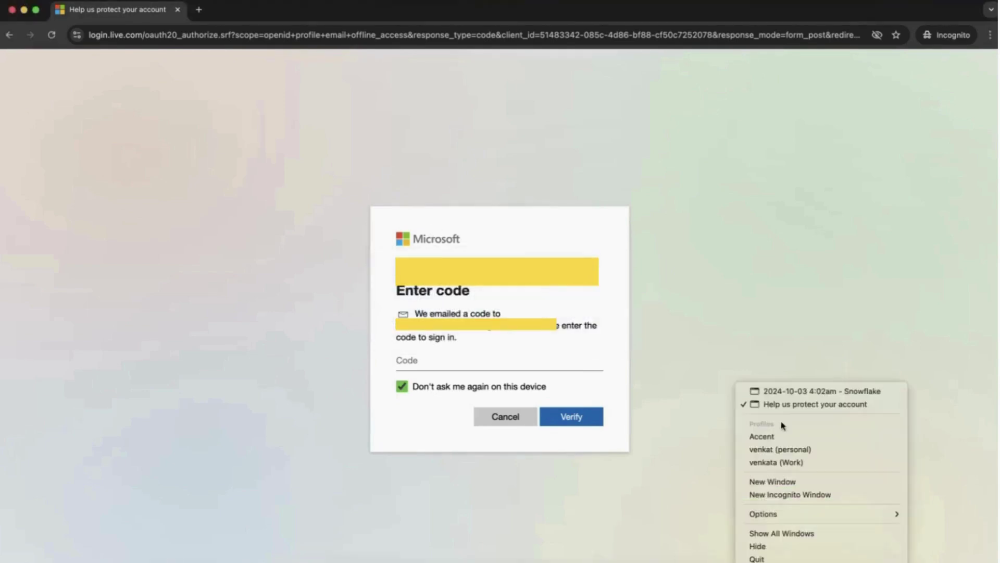
pyautogui.click(792, 392)
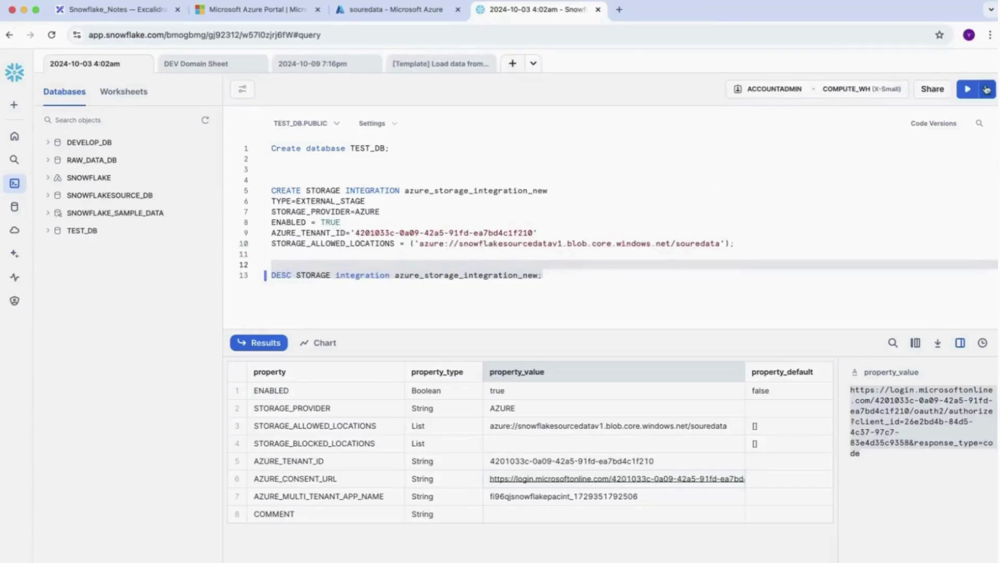
pyautogui.press('super+t')
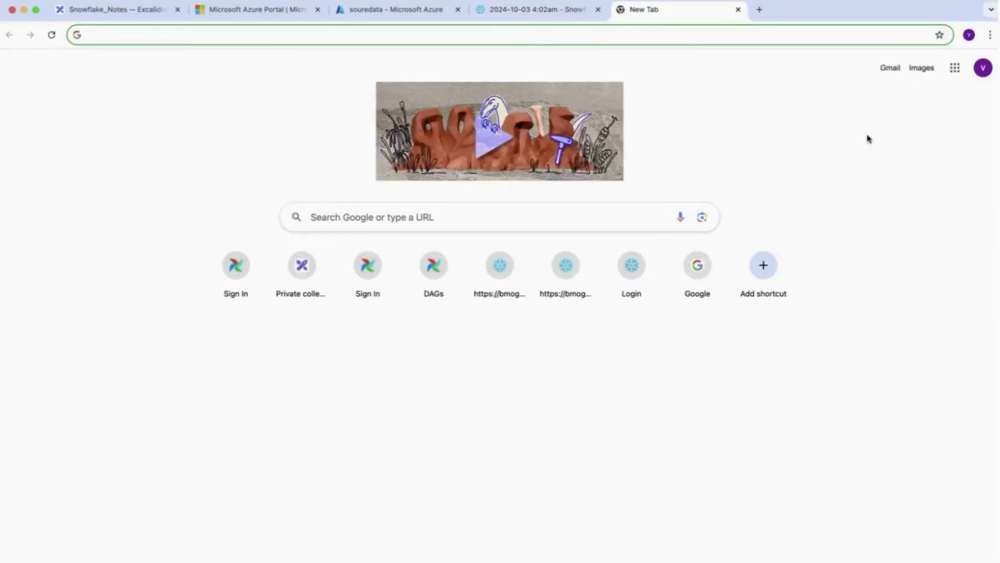
pyautogui.click(892, 70)
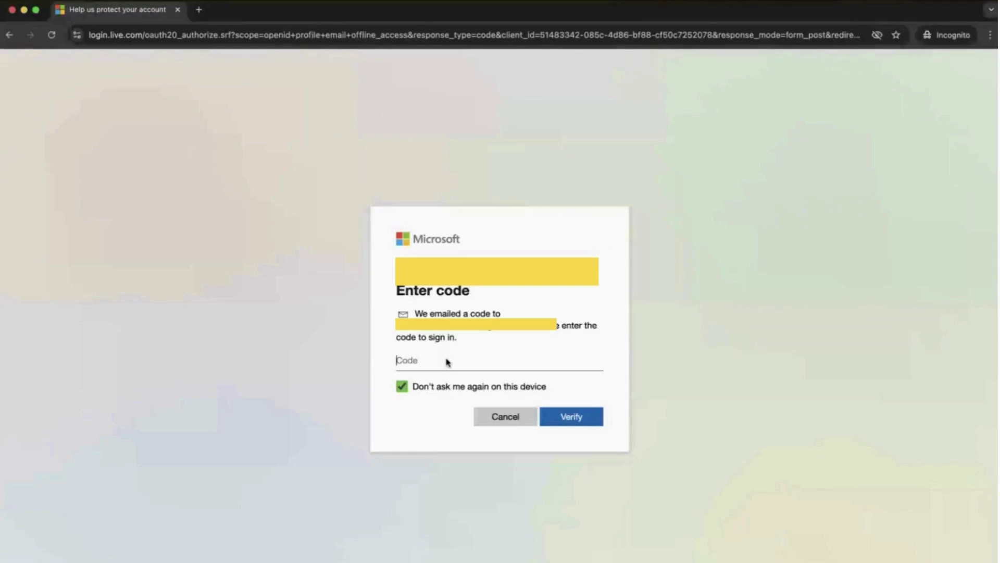
# Paste the verification code, verify it, then close the Incognito window showing the Snowflake site
pyautogui.click(571, 416)
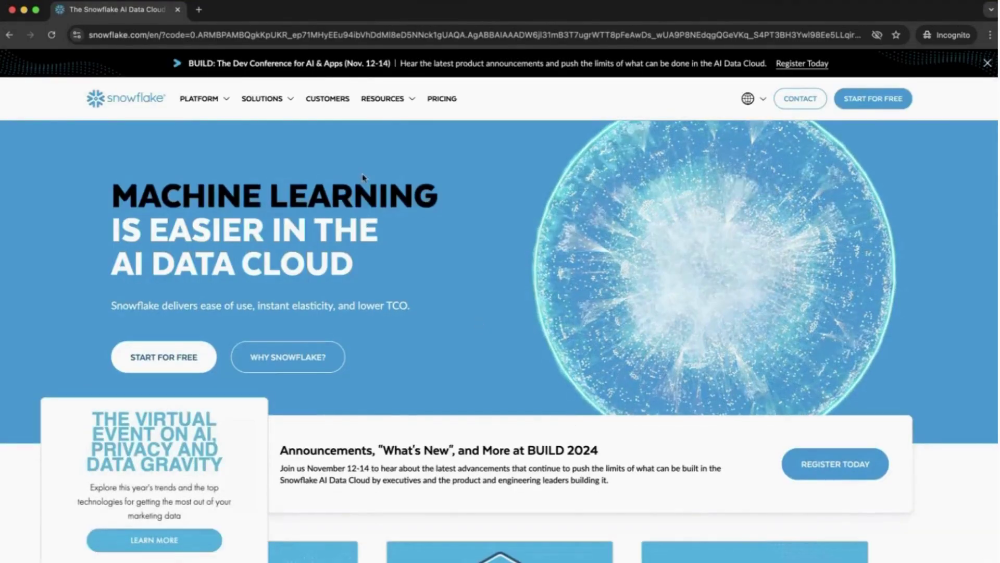
pyautogui.scroll(-3, 263, 283)
pyautogui.scroll(-7, 263, 283)
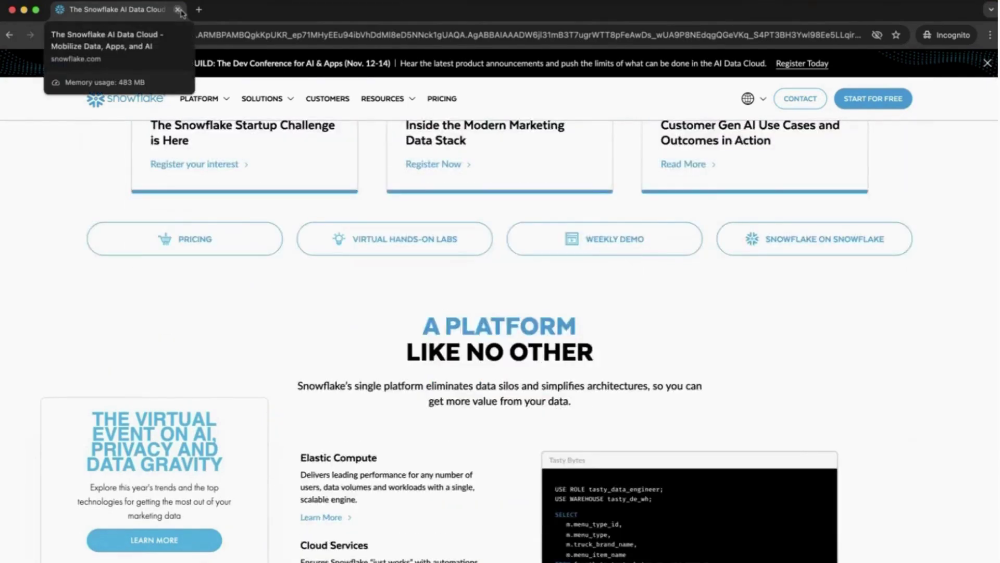
pyautogui.click(178, 10)
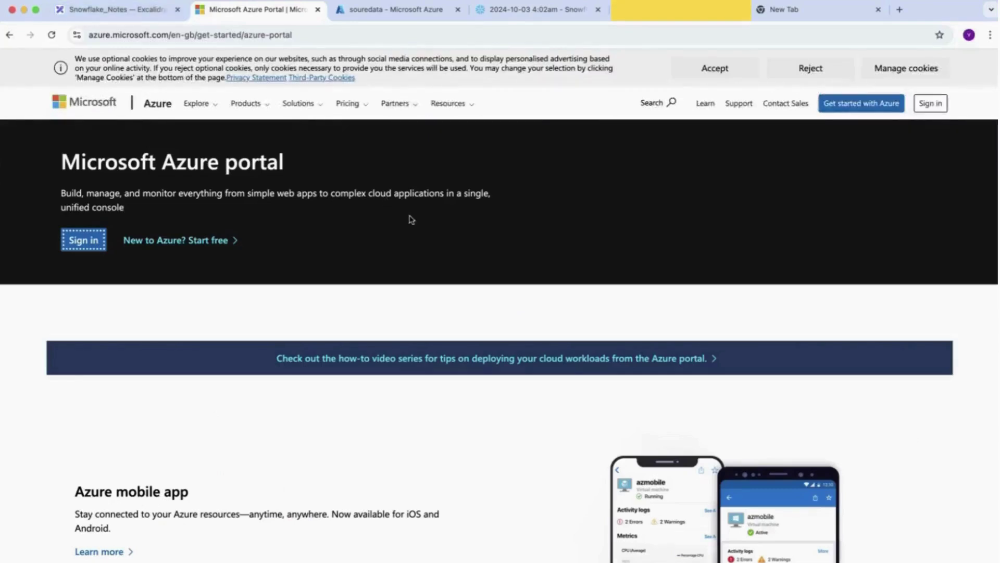
# Close the empty tab, accept the Azure cookie notice, and return to the Snowflake worksheet
pyautogui.click(879, 9)
pyautogui.click(721, 73)
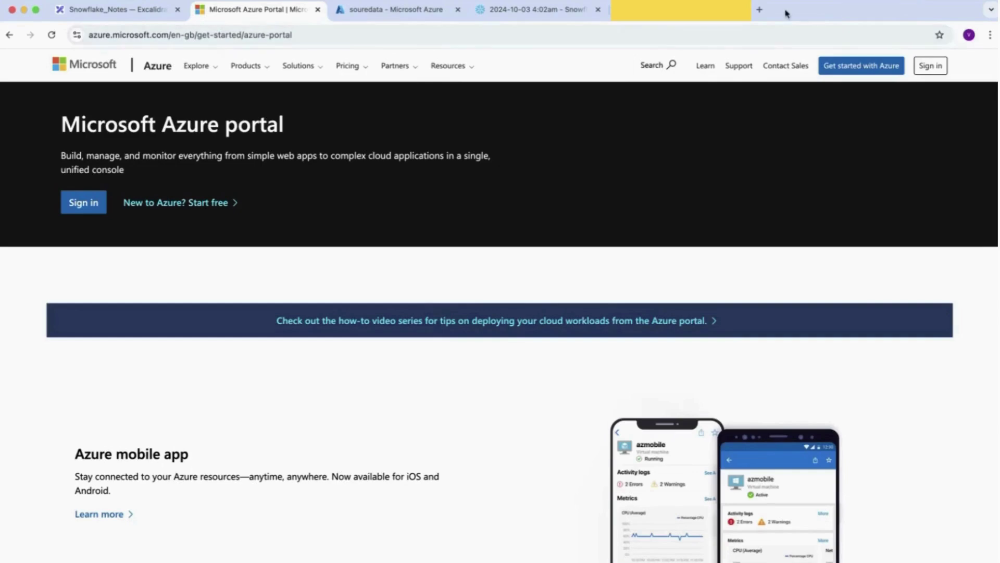
pyautogui.press('super+4')
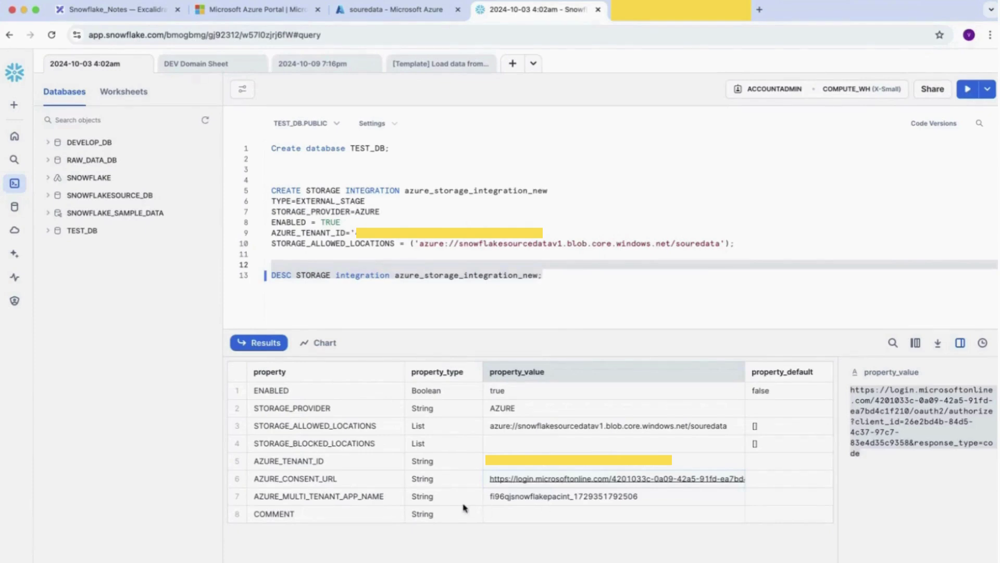
# Select the AZURE_MULTI_TENANT_APP_NAME value and switch back to the souredata container tab
pyautogui.click(508, 504)
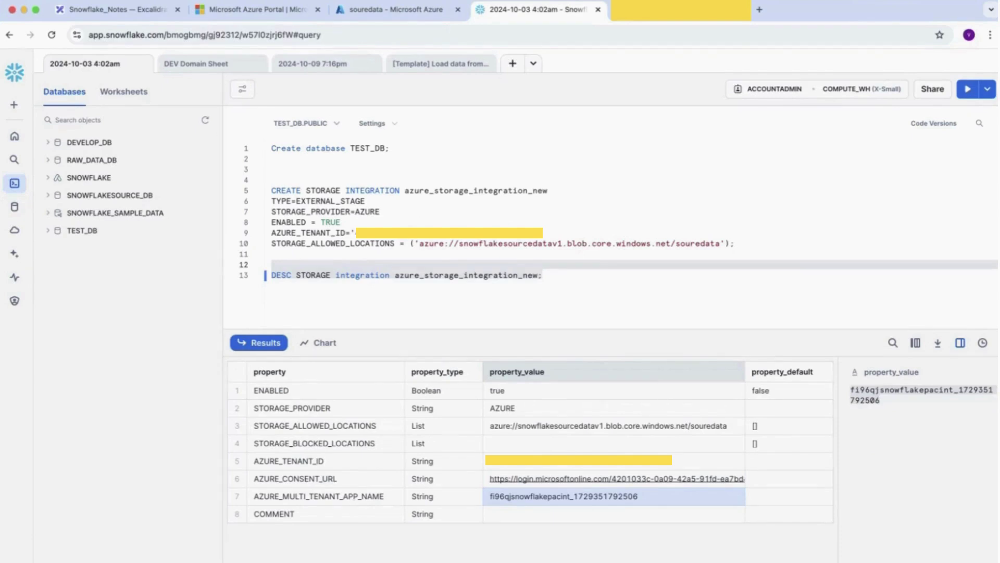
pyautogui.rightClick(534, 500)
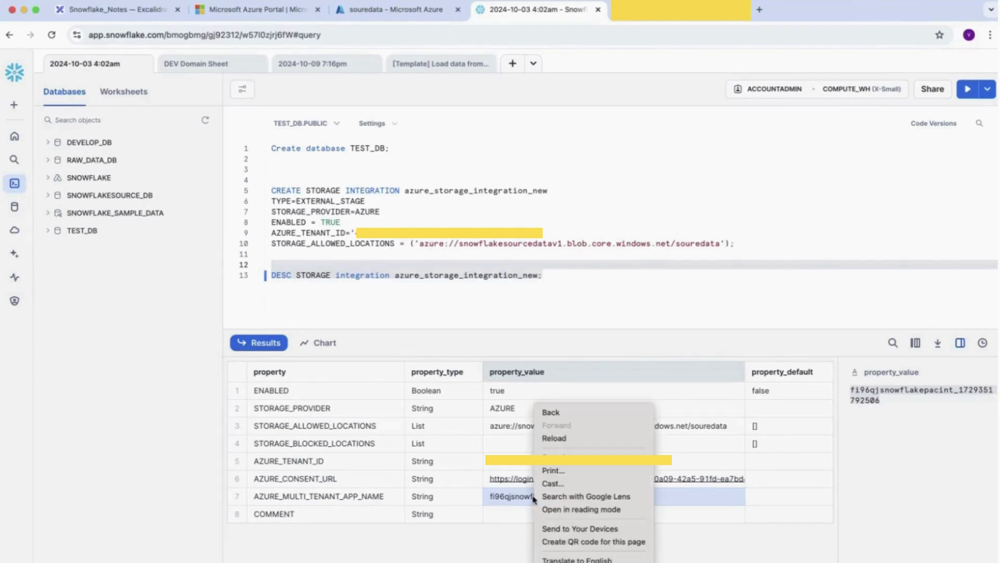
pyautogui.click(864, 397)
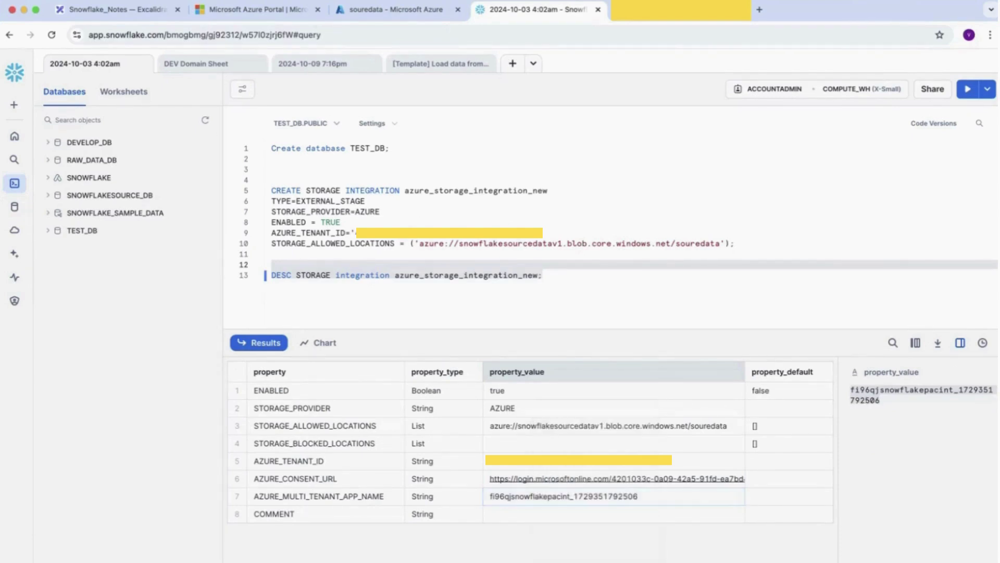
pyautogui.click(375, 9)
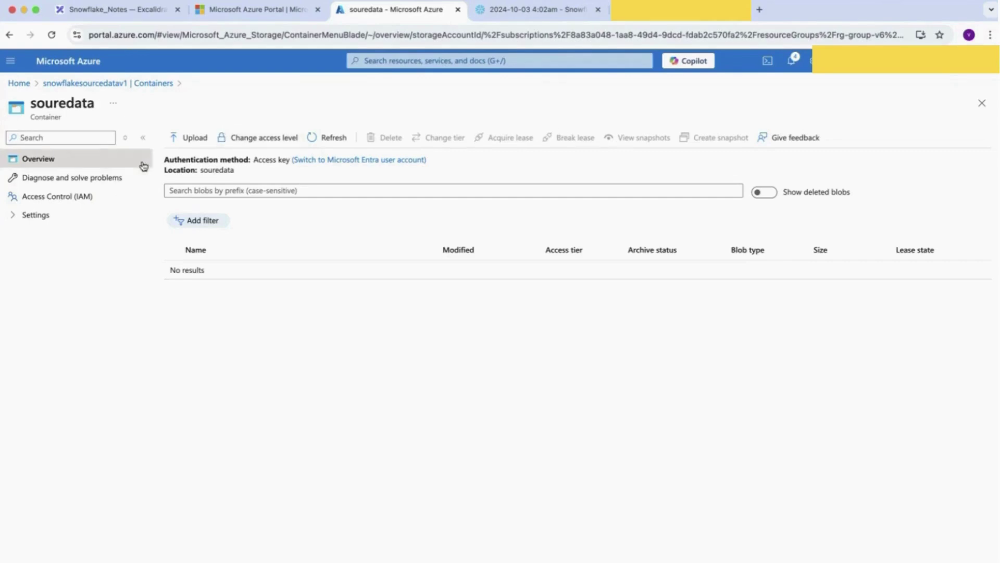
# Add a role assignment on snowflakesourcedatav1 via IAM, searching 'container' and picking Storage Blob Data Contributor
pyautogui.click(120, 83)
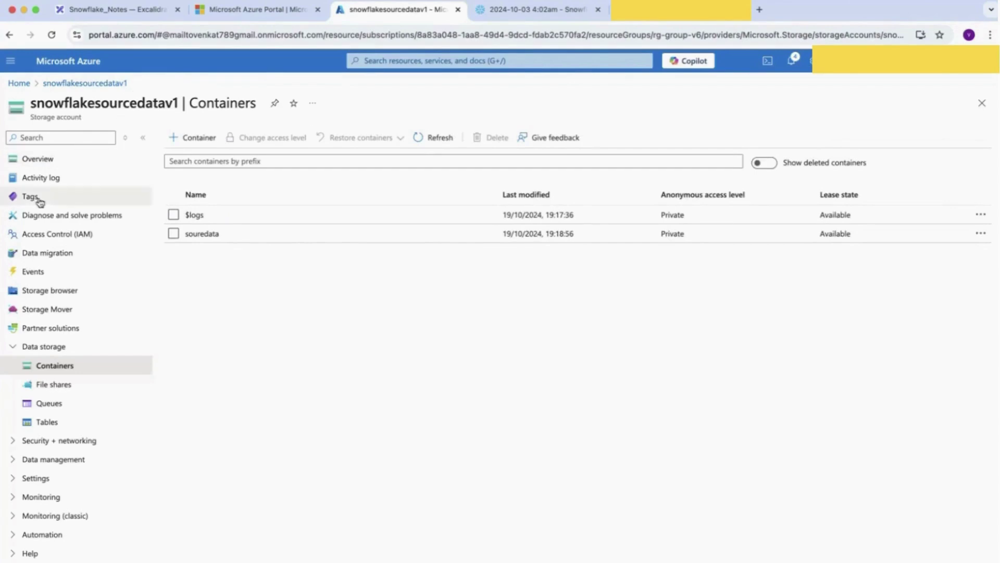
pyautogui.click(80, 239)
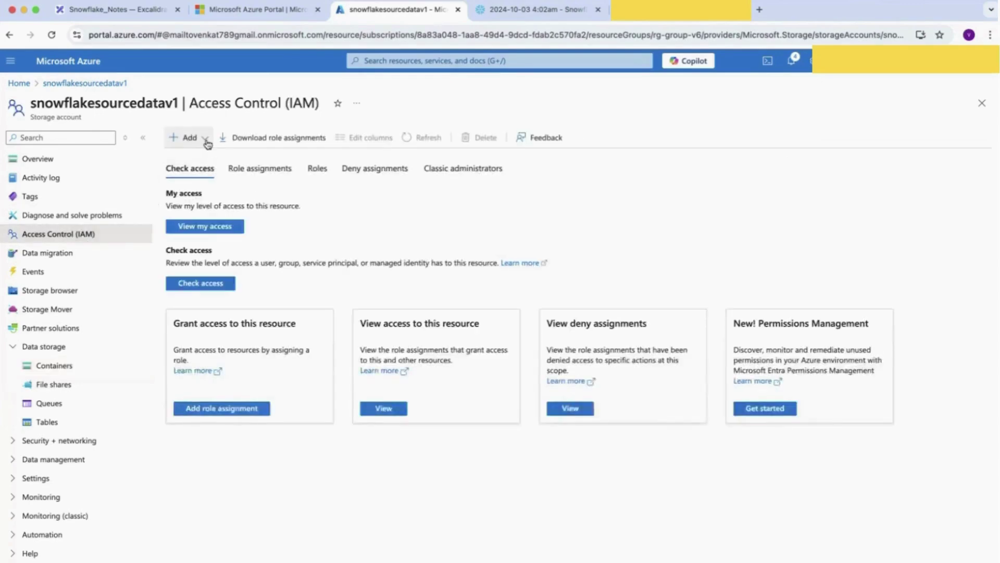
pyautogui.click(208, 144)
pyautogui.click(207, 158)
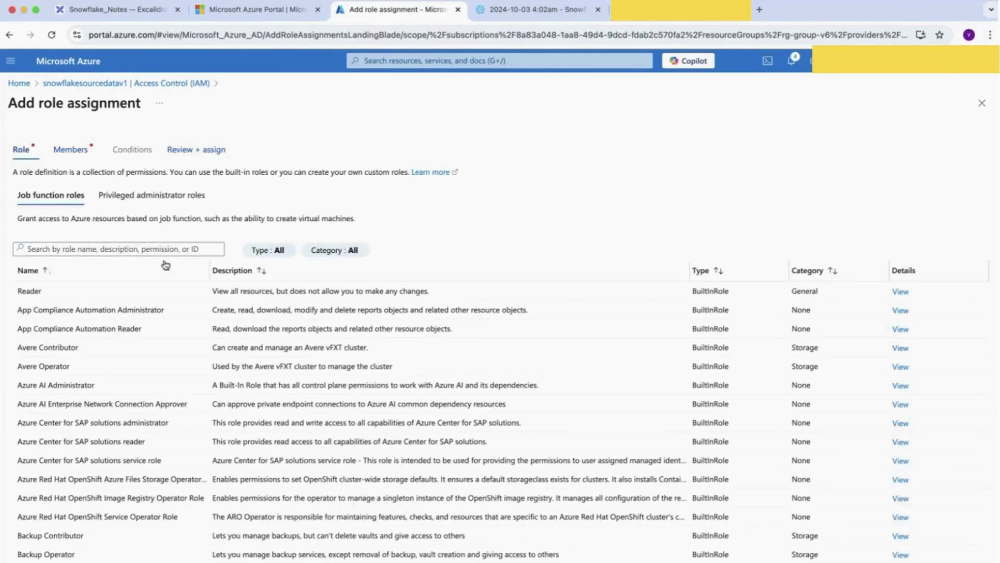
pyautogui.click(164, 249)
pyautogui.write('container')
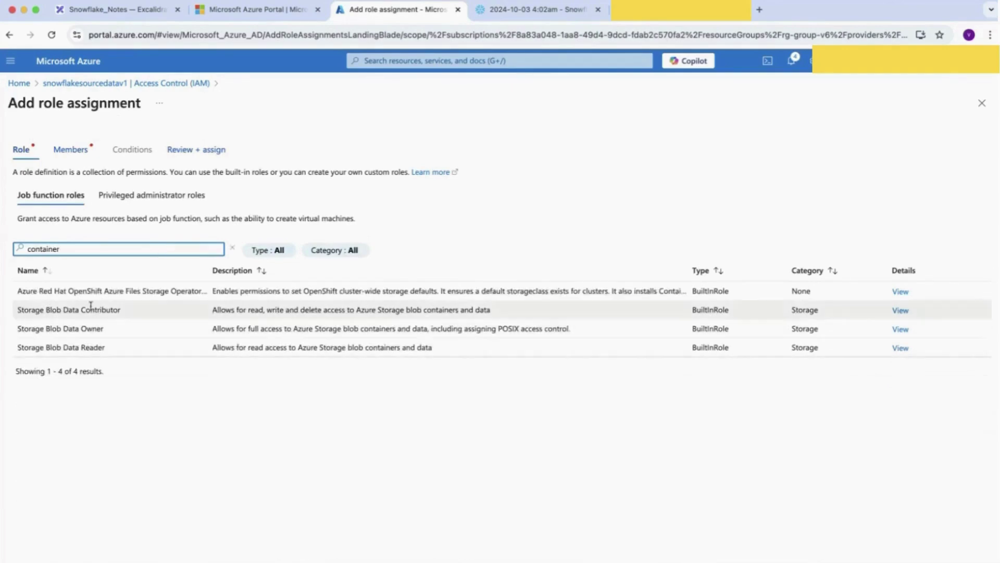
pyautogui.click(116, 311)
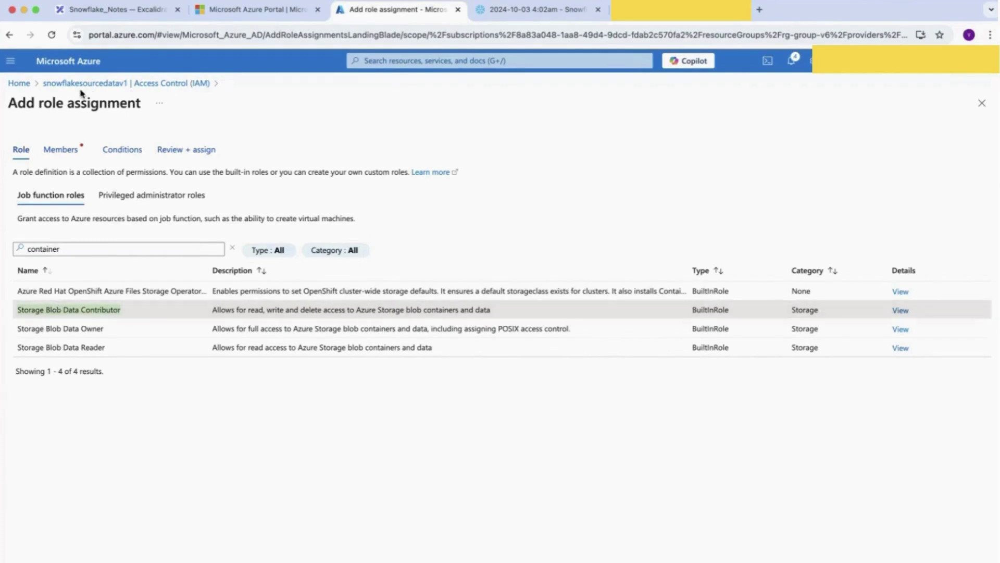
pyautogui.click(64, 309)
pyautogui.click(174, 558)
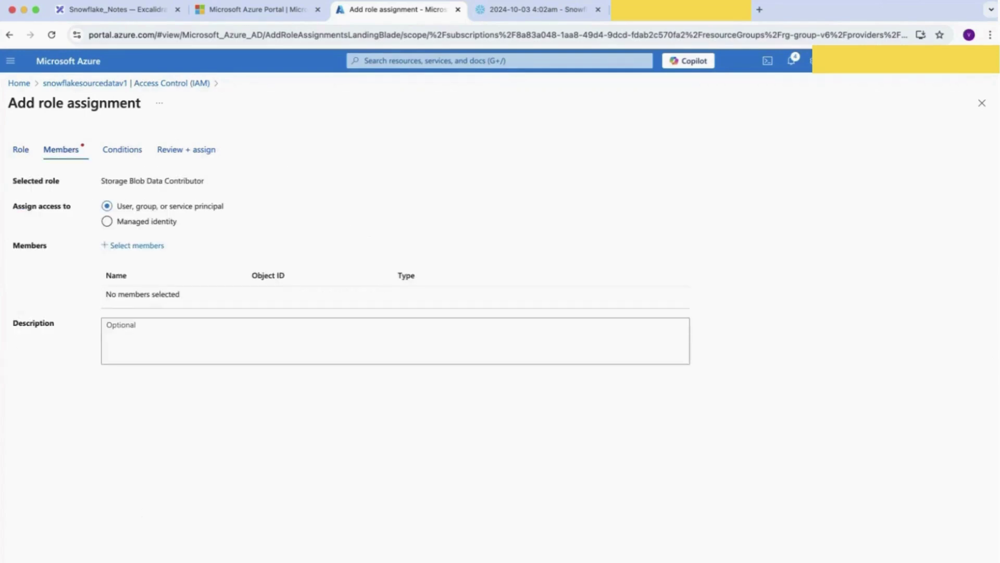
# Open Select members and search for the multi-tenant app name copied from Snowflake
pyautogui.click(139, 253)
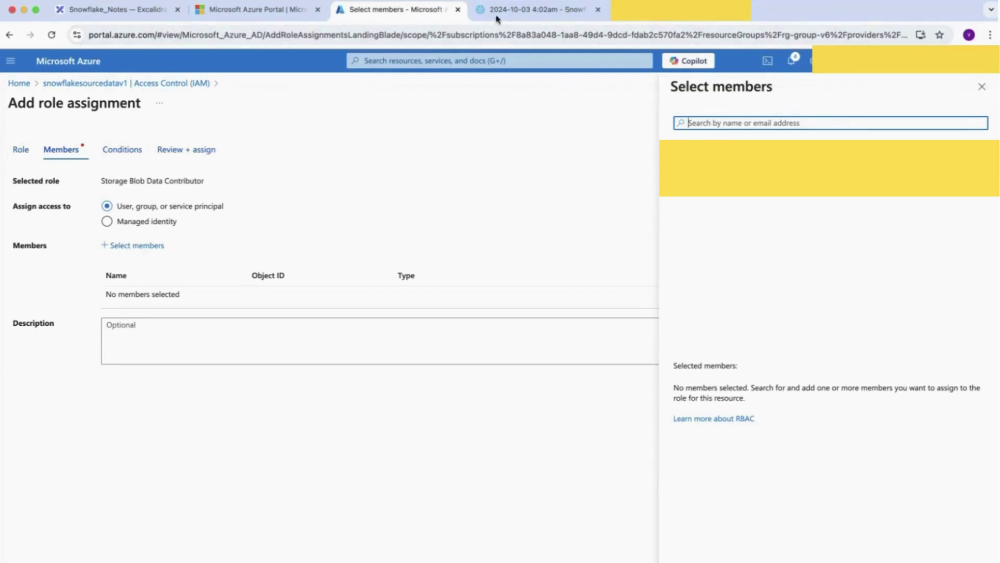
pyautogui.click(537, 25)
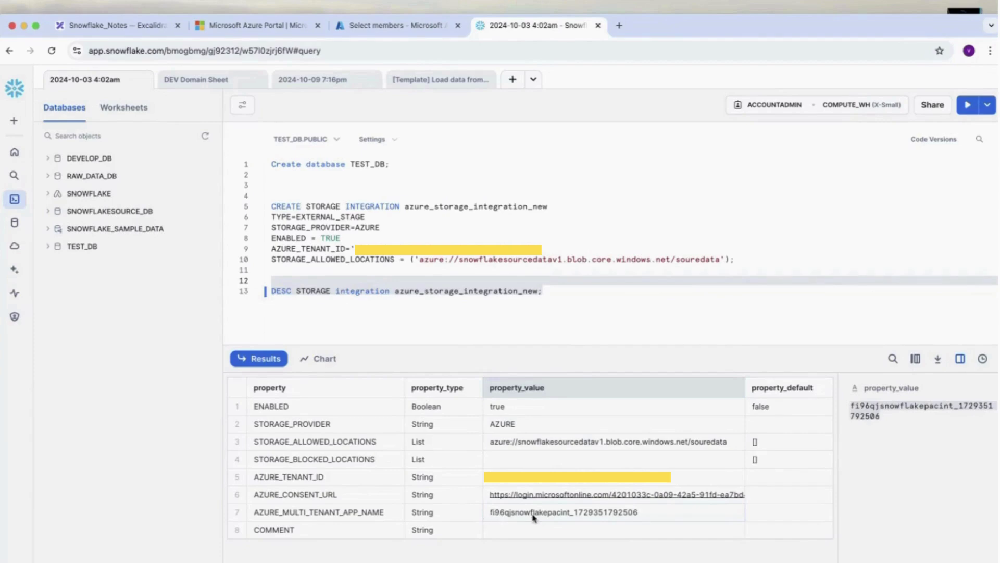
pyautogui.moveTo(852, 406); pyautogui.dragTo(895, 407)
pyautogui.click(894, 427)
pyautogui.click(368, 29)
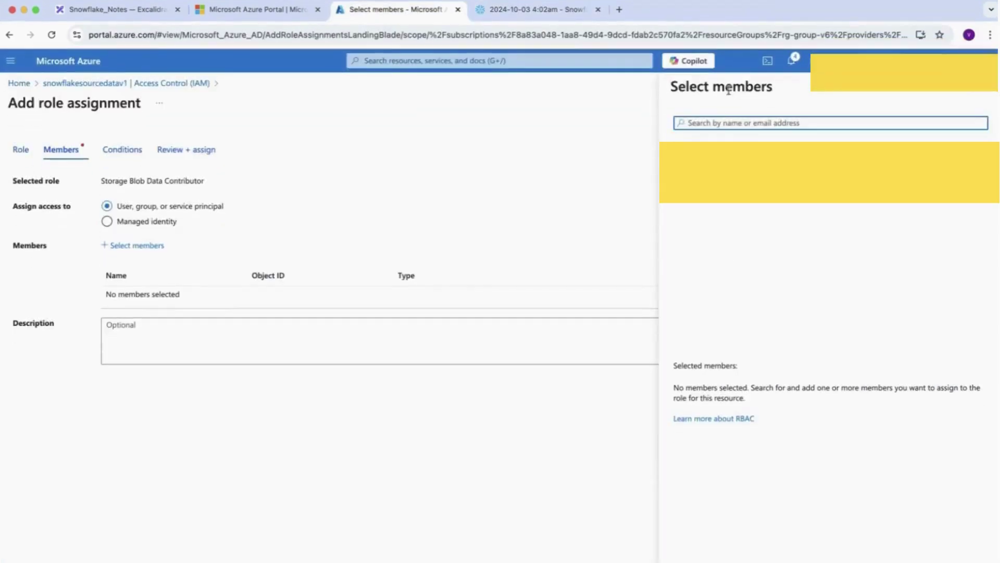
pyautogui.write('fi96qjsnow')
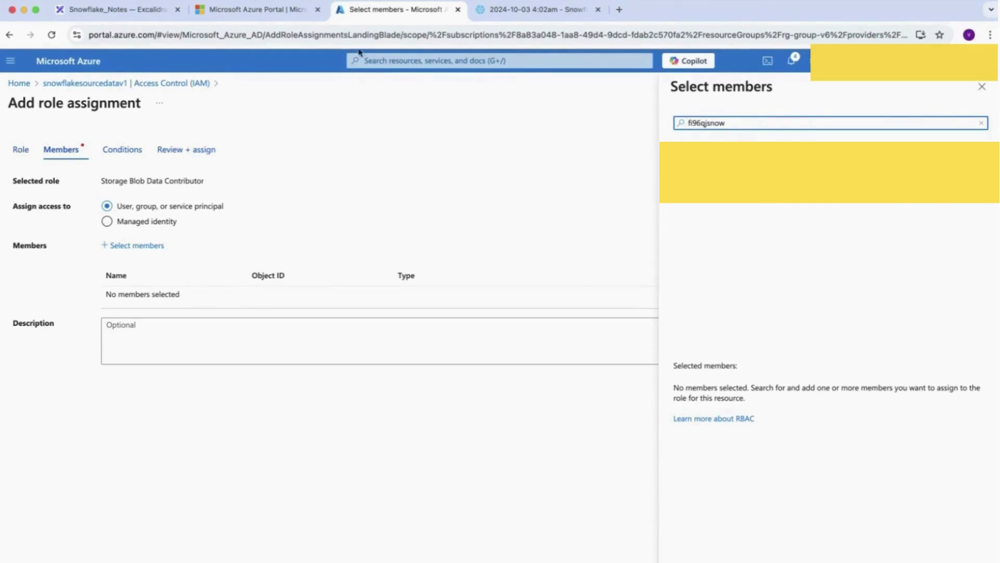
pyautogui.click(586, 19)
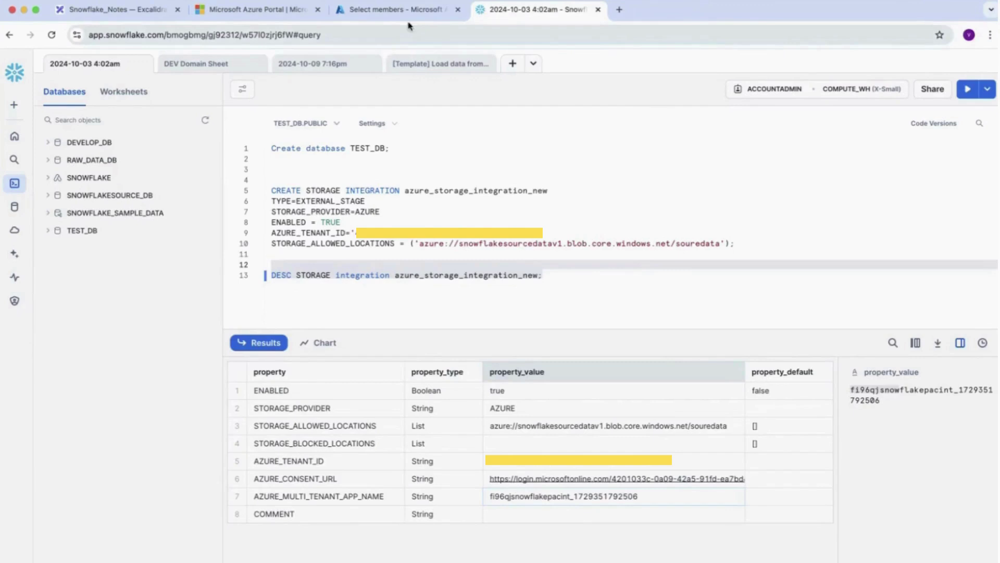
pyautogui.click(376, 12)
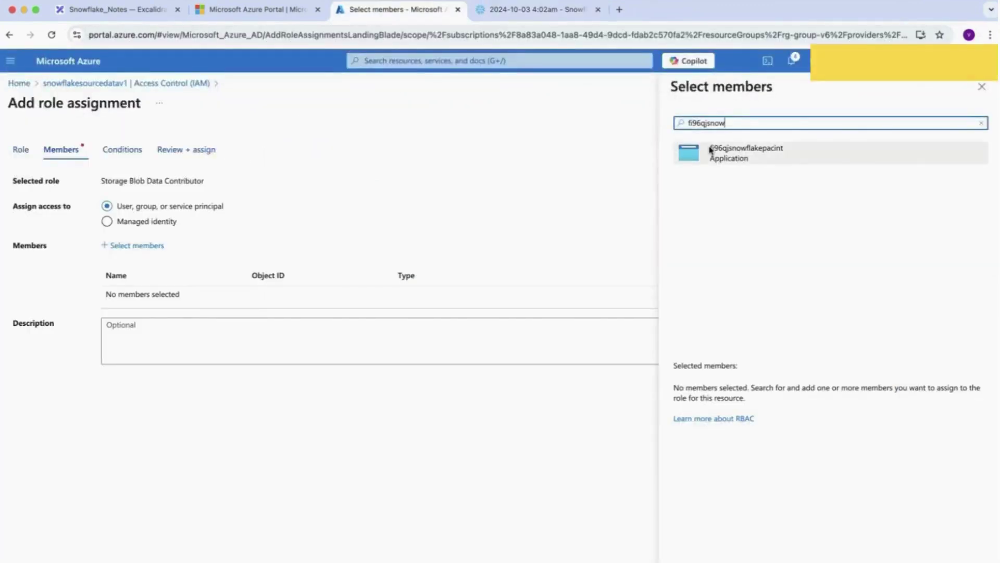
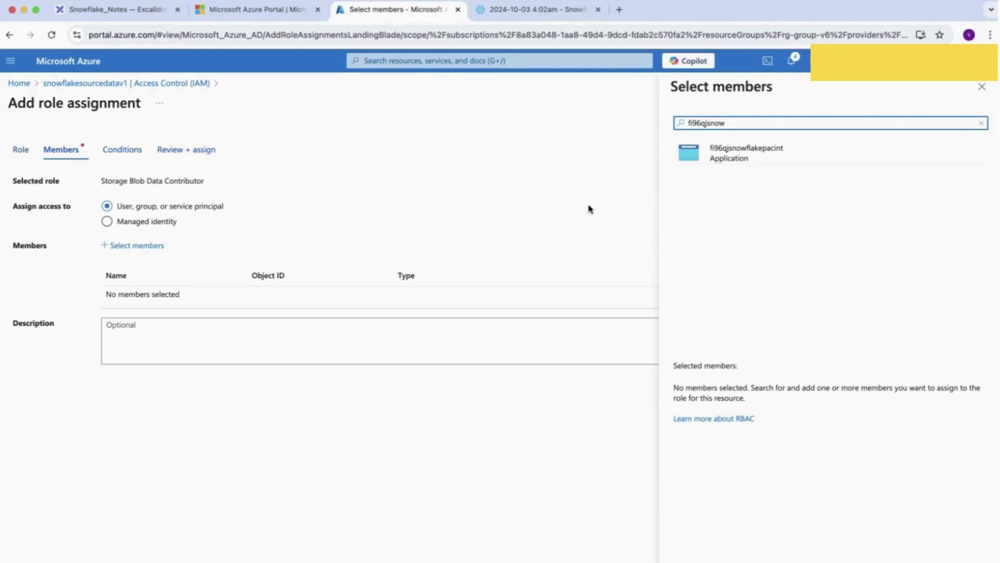
# Assign the Snowflake multi-tenant app the Storage Blob Data Contributor role on snowflakesourcedatav1
pyautogui.click(752, 157)
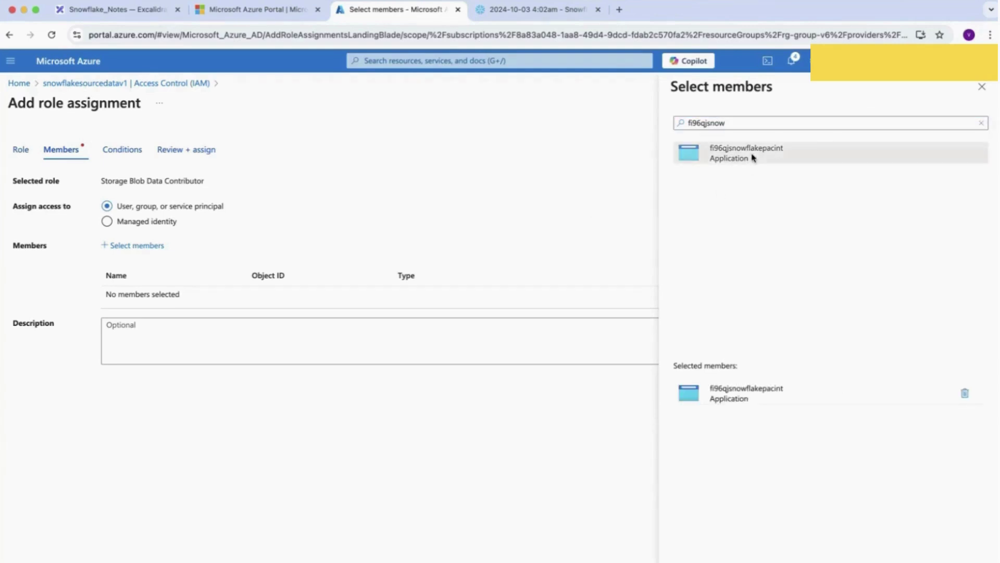
pyautogui.click(687, 544)
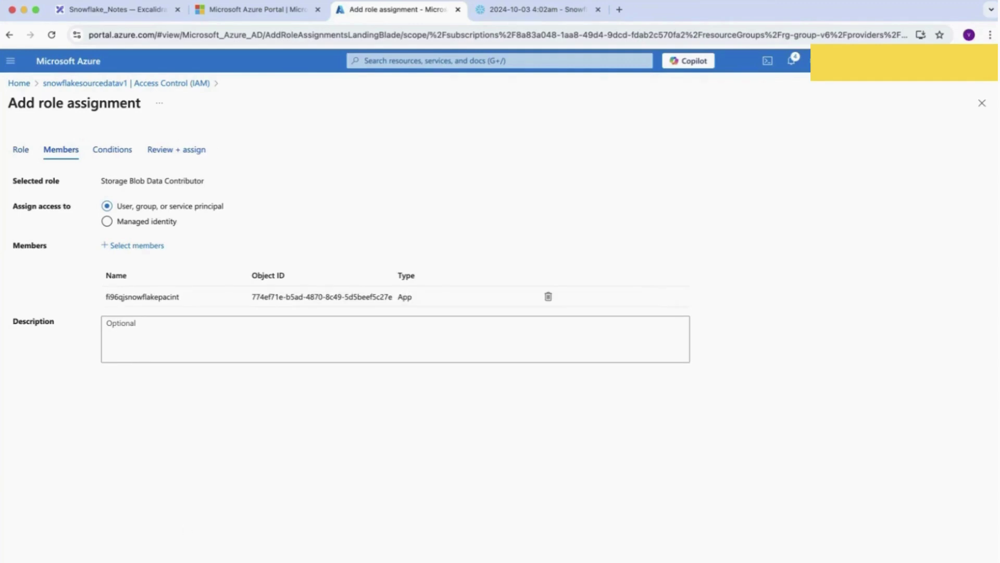
pyautogui.click(46, 560)
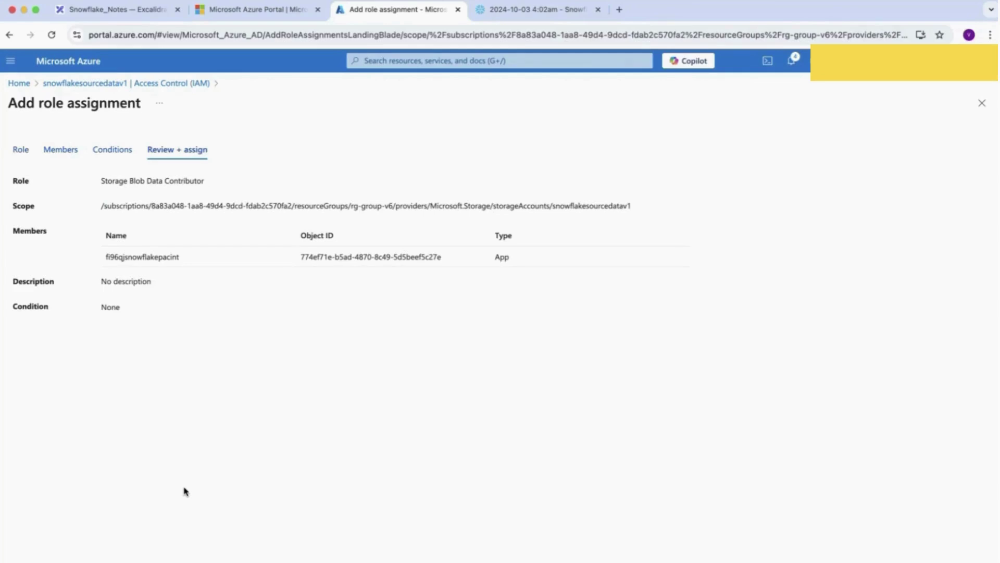
pyautogui.click(46, 560)
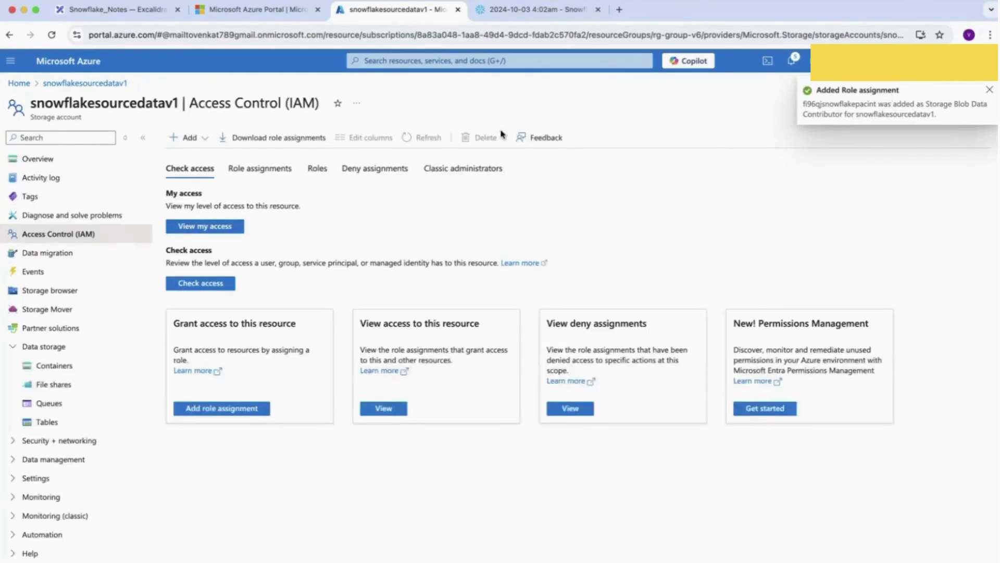
pyautogui.click(578, 12)
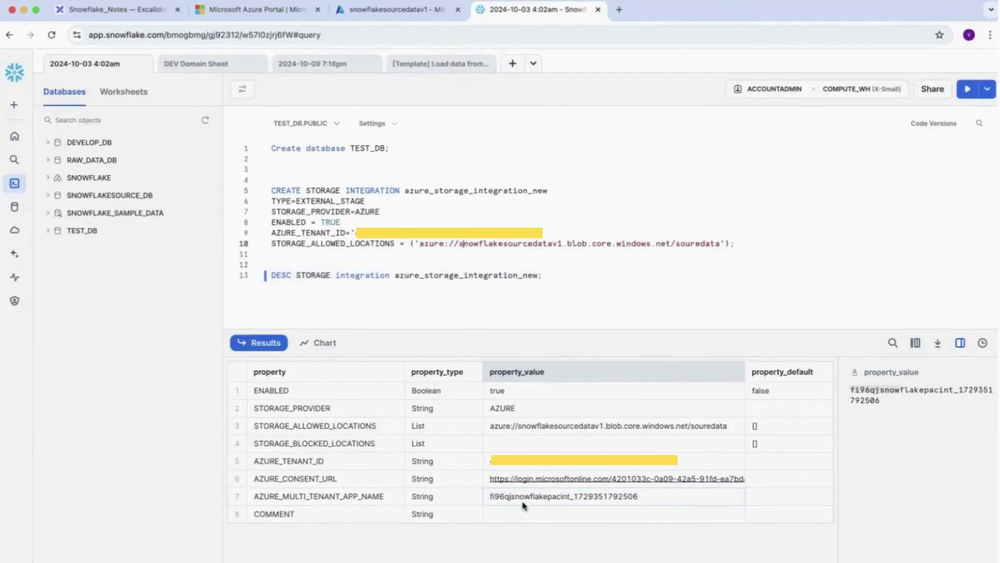
# Rerun DESC STORAGE INTEGRATION and check its AZURE_CONSENT_URL and AZURE_MULTI_TENANT_APP_NAME values
pyautogui.tripleClick(520, 275)
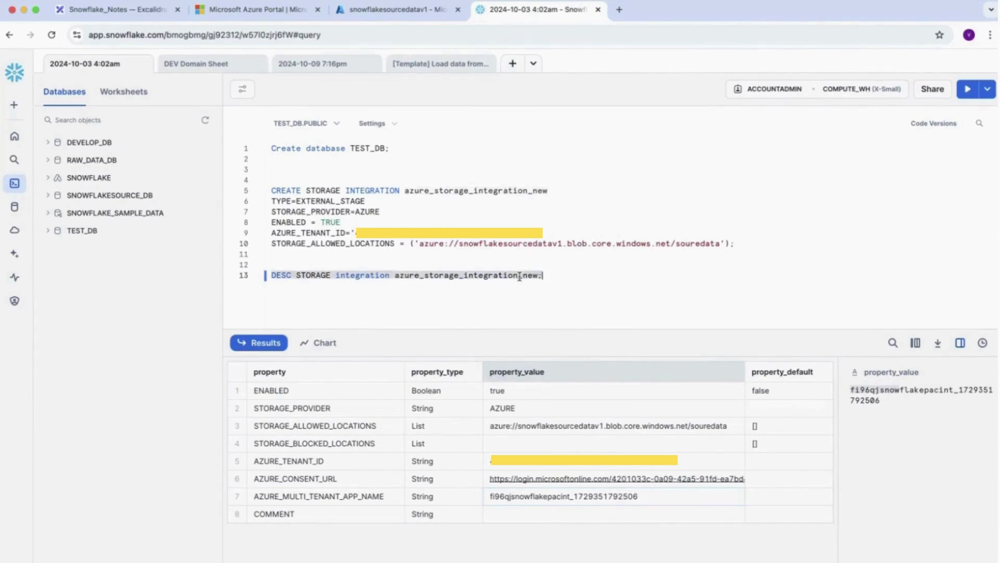
pyautogui.press('super+Return')
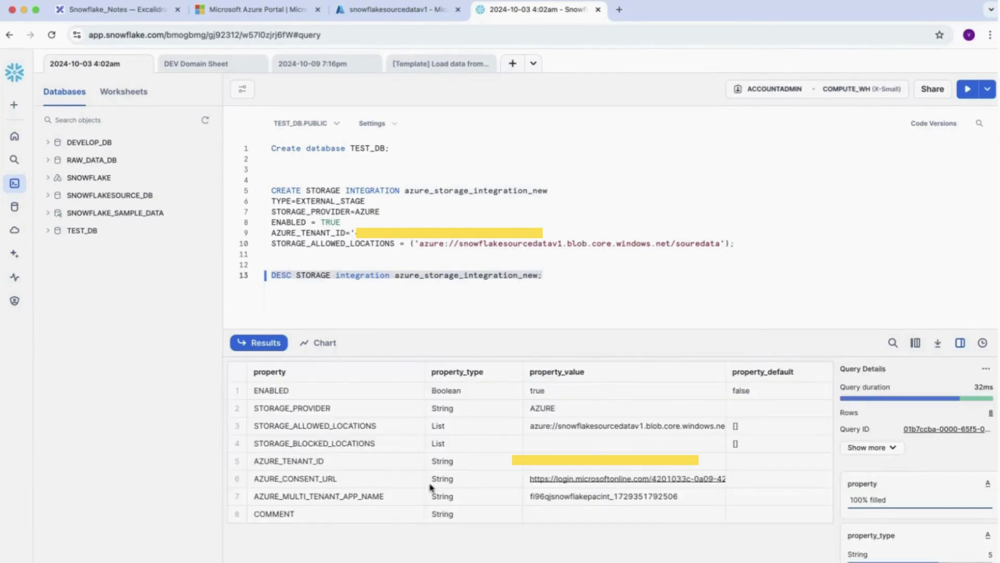
pyautogui.click(330, 478)
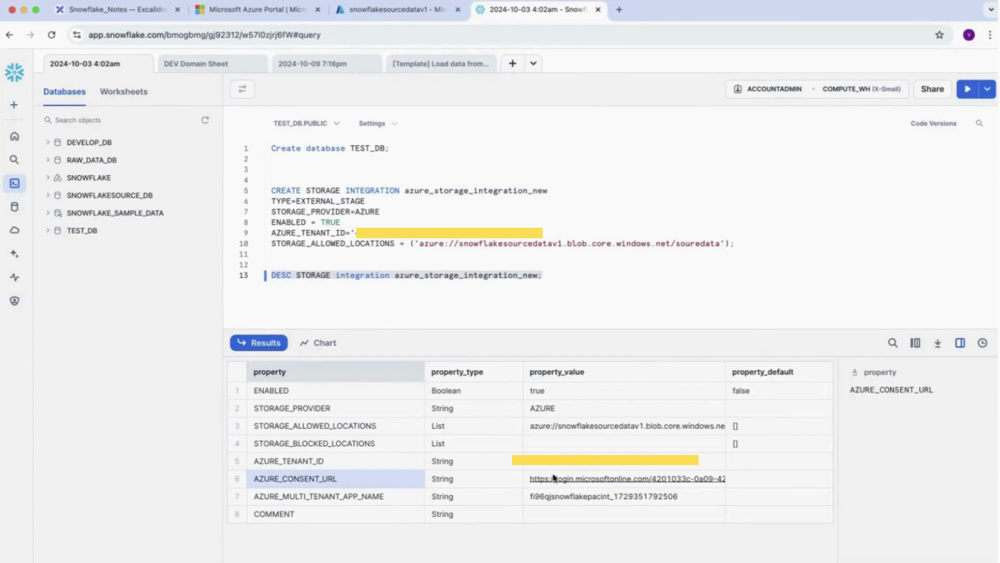
pyautogui.click(388, 495)
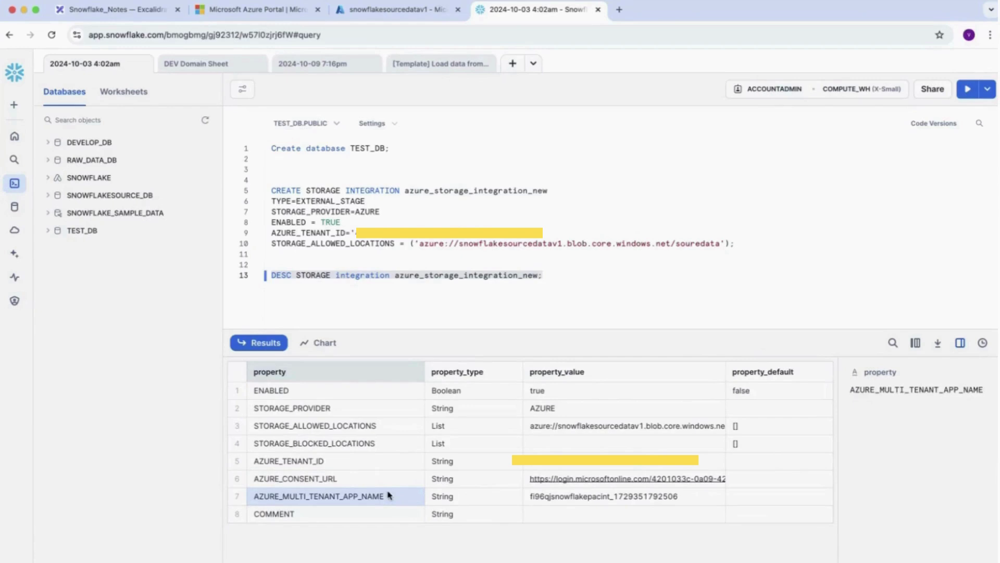
pyautogui.click(371, 305)
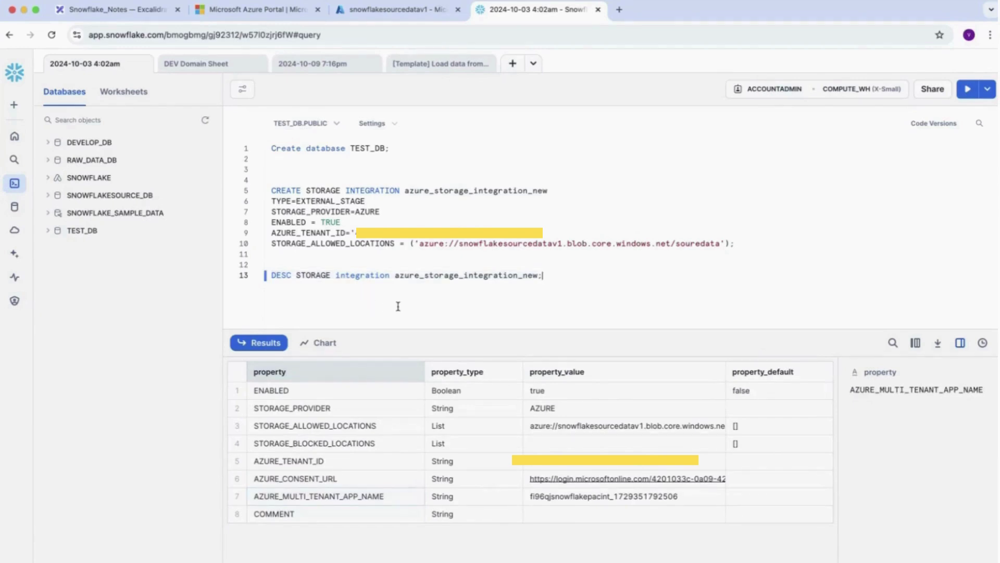
pyautogui.click(66, 9)
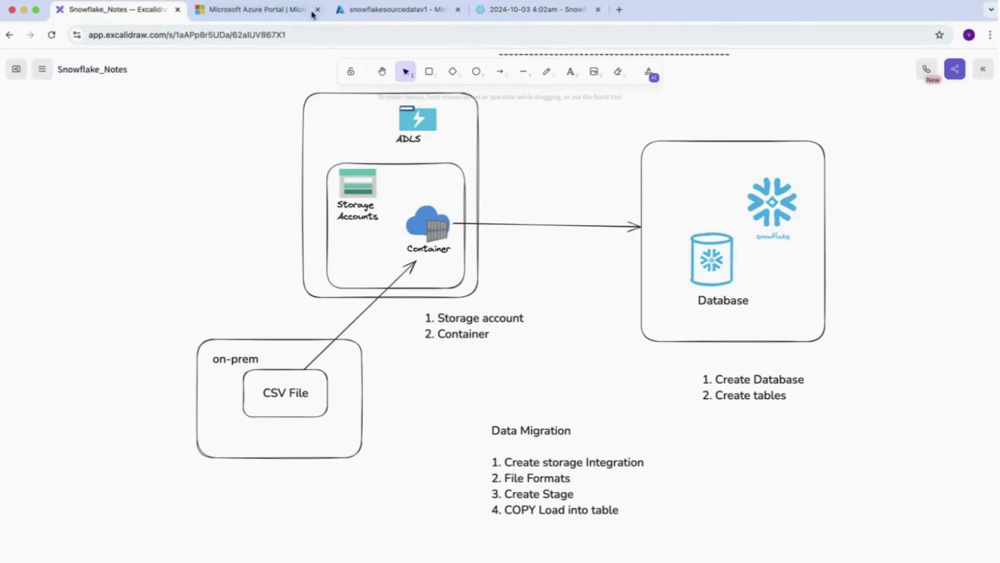
pyautogui.click(590, 17)
pyautogui.press('Return')
pyautogui.press('Return')
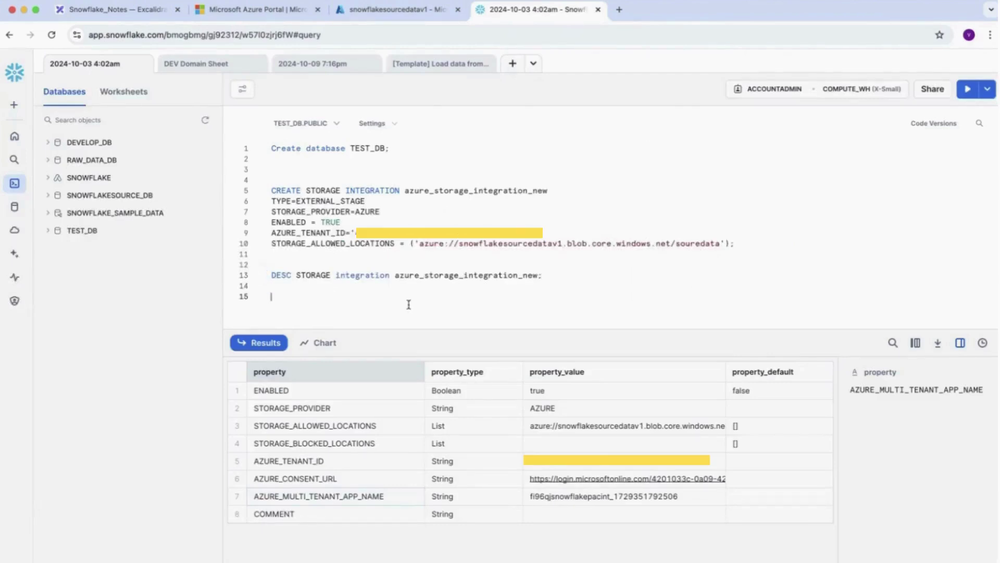
# Write 'create or replace file format TEST_DB.public.fileformat_azurefile' on line 15
pyautogui.write('c')
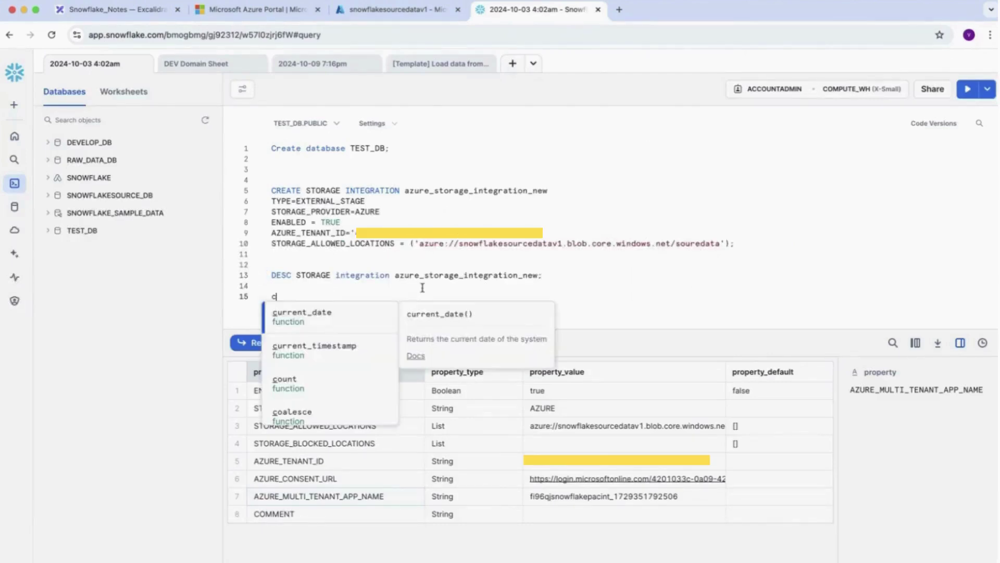
pyautogui.write('reate or replace firle forma')
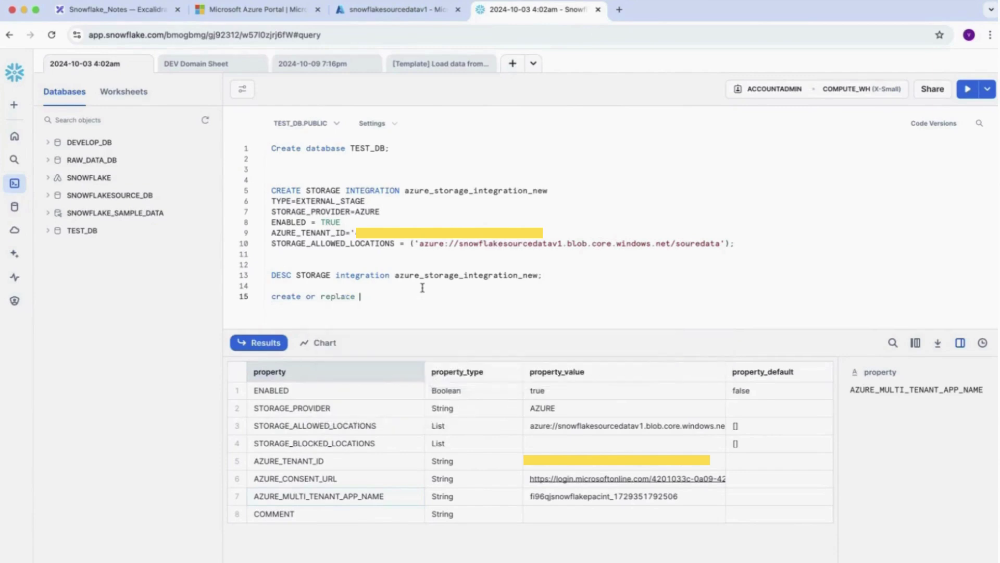
pyautogui.press('BackSpace')
pyautogui.press('BackSpace')
pyautogui.press('BackSpace')
pyautogui.press('BackSpace')
pyautogui.press('BackSpace')
pyautogui.press('BackSpace')
pyautogui.press('BackSpace')
pyautogui.press('BackSpace')
pyautogui.press('BackSpace')
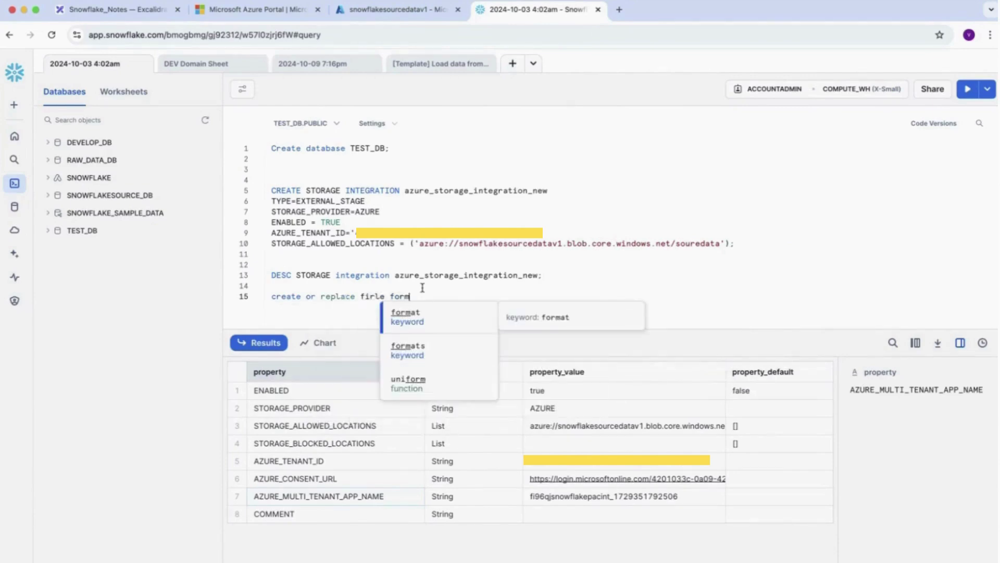
pyautogui.write('le format')
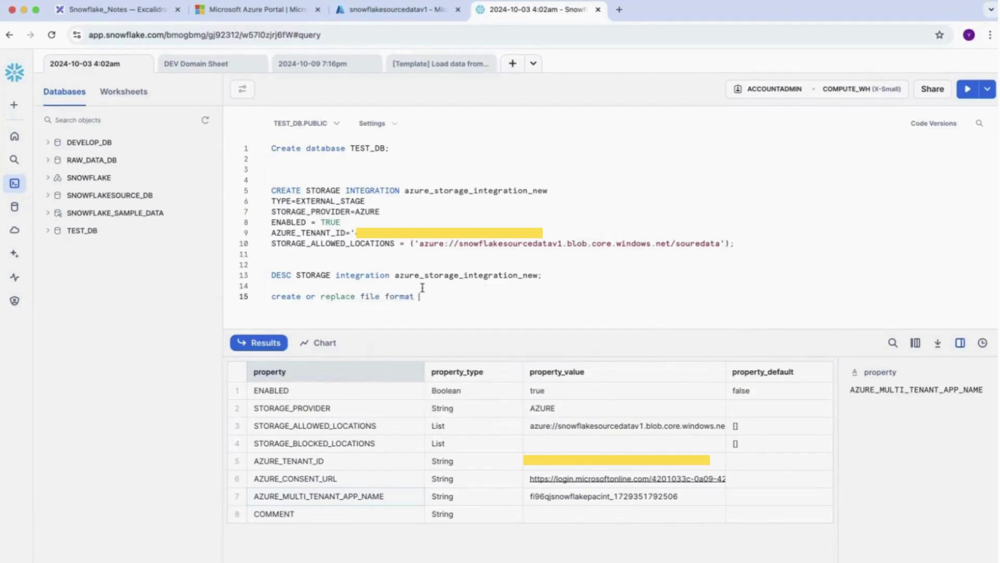
pyautogui.doubleClick(376, 149)
pyautogui.hotkey('ctrl', 'c')
pyautogui.click(424, 296)
pyautogui.hotkey('ctrl', 'v')
pyautogui.write('.pub')
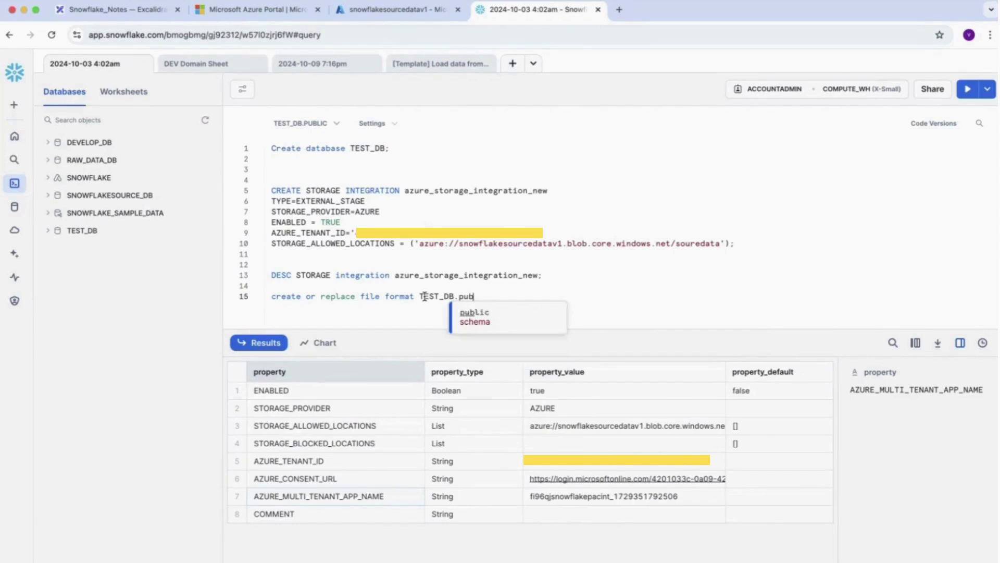
pyautogui.press('Tab')
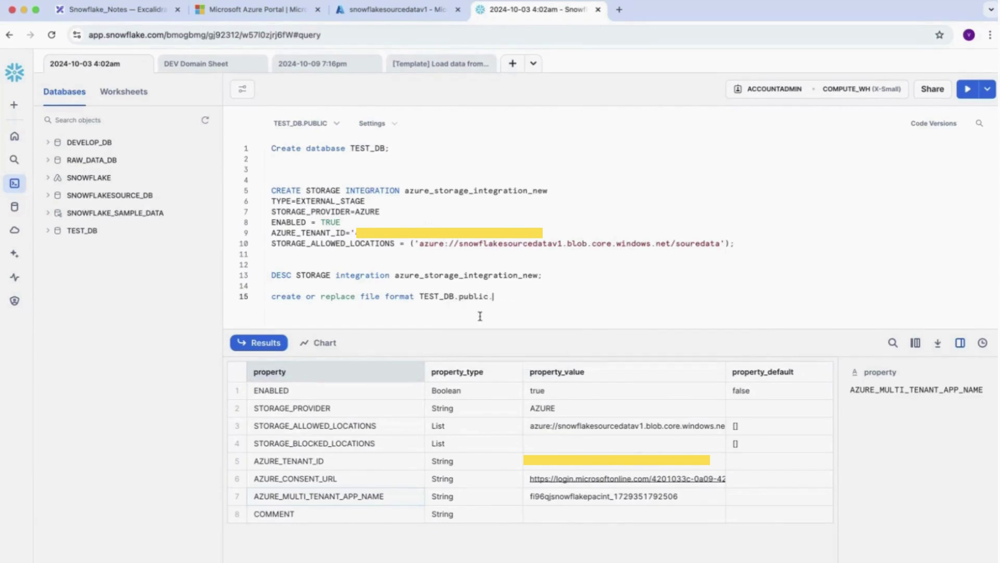
pyautogui.write('.fie')
pyautogui.press('BackSpace')
pyautogui.write('leformat_az')
pyautogui.press('BackSpace')
pyautogui.write('zuresfile')
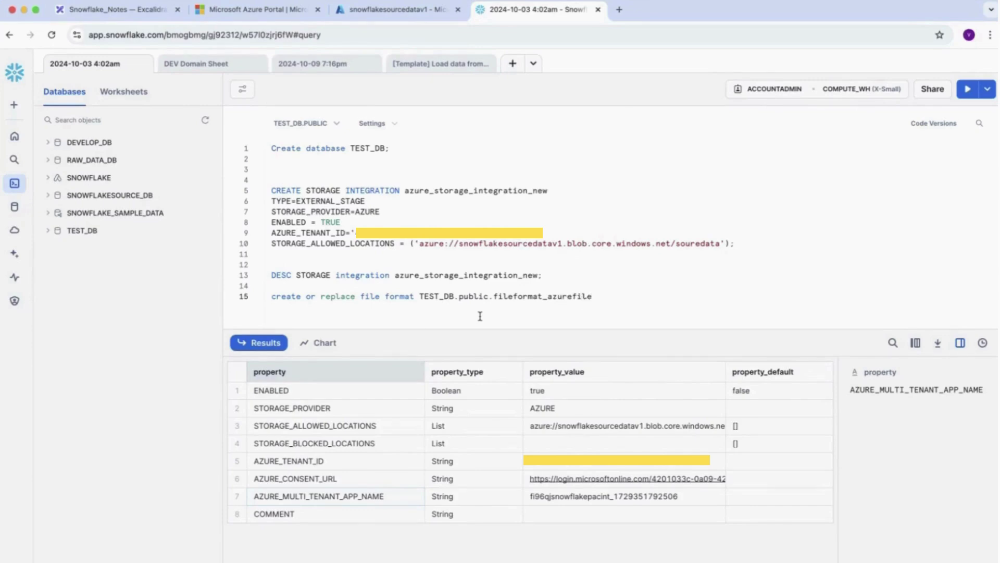
# Add the options TYPE=CSV, FIELD_DELIMITER = ',' and SKIP_HEADER=0; to the file format
pyautogui.press('Return')
pyautogui.write('TYPE=CSV')
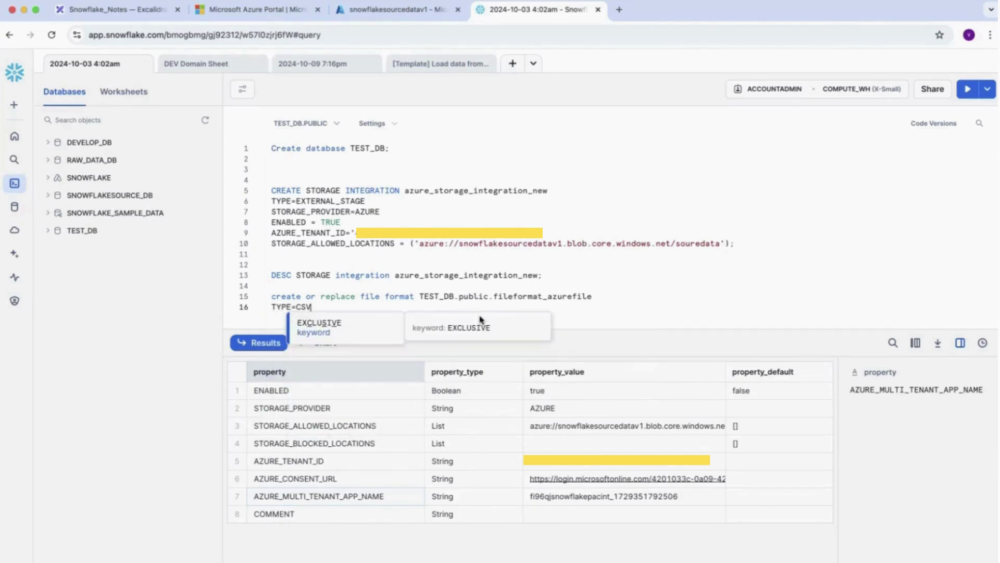
pyautogui.press('Return')
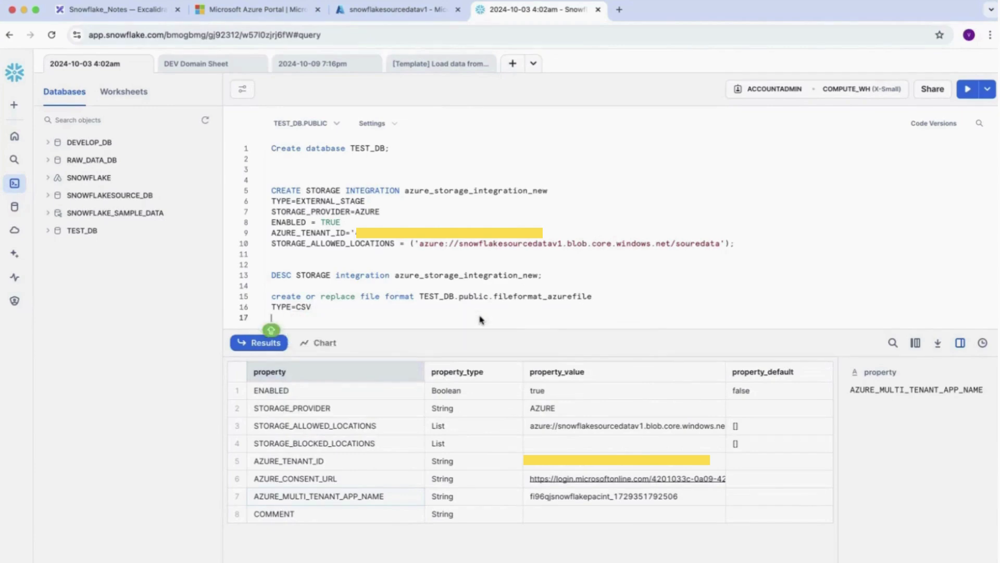
pyautogui.write('FIELD_DEL')
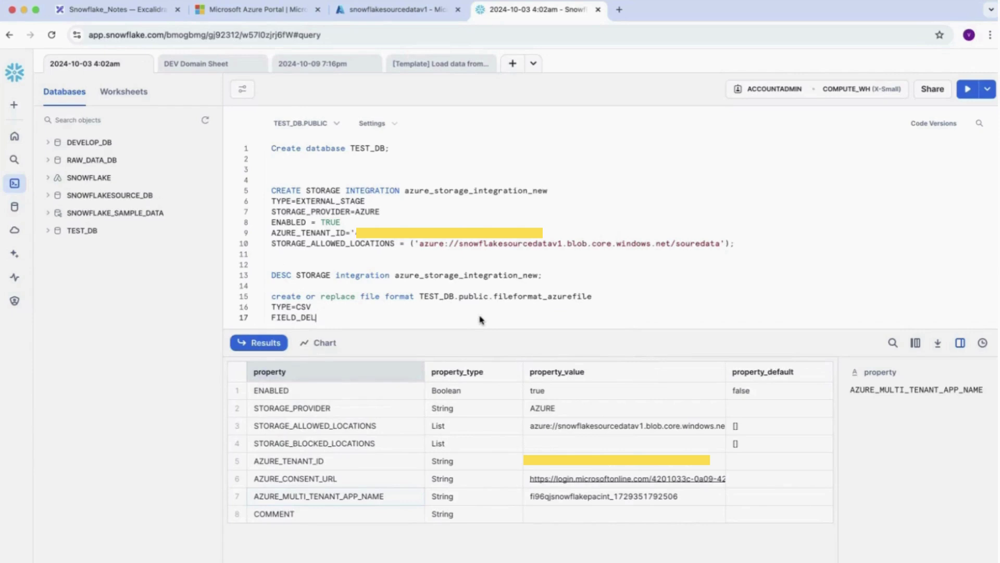
pyautogui.write('IMITER')
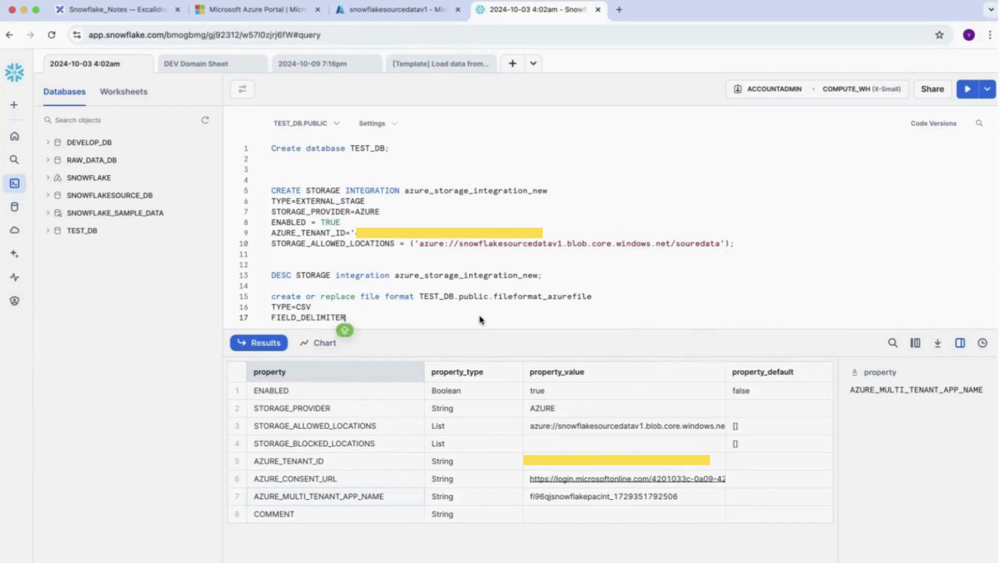
pyautogui.write(' = ')
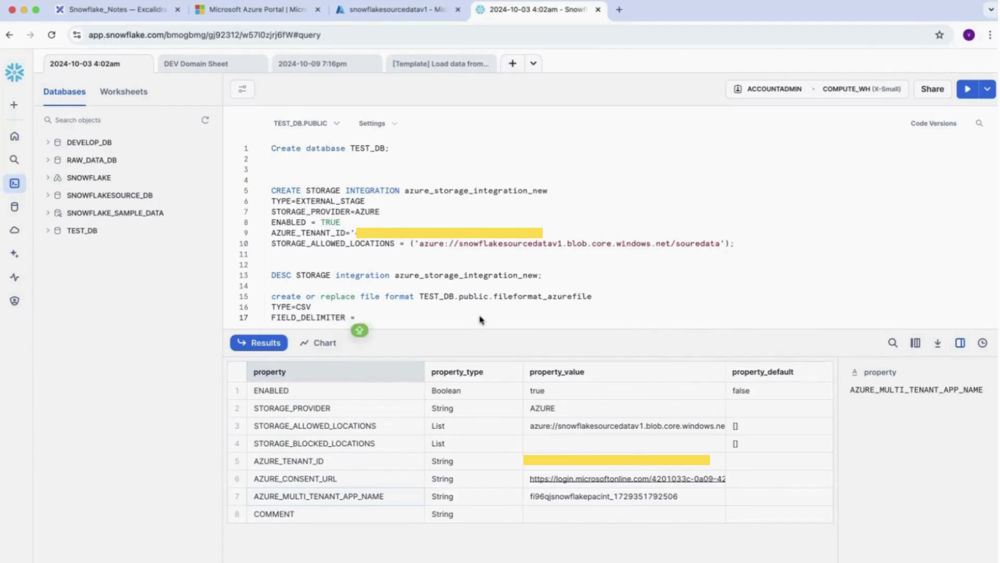
pyautogui.write("','")
pyautogui.press('Return')
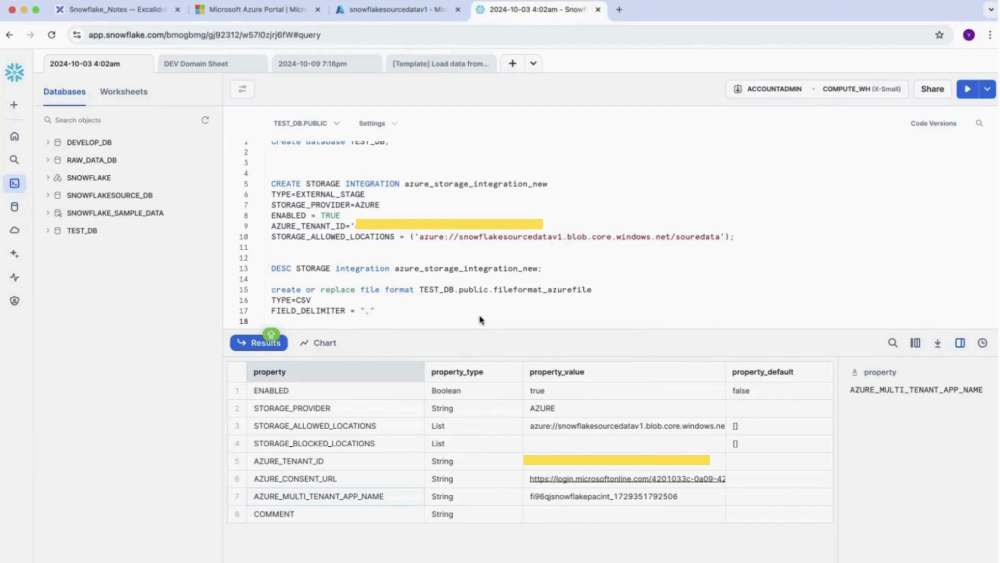
pyautogui.write('SKIP_HEADER')
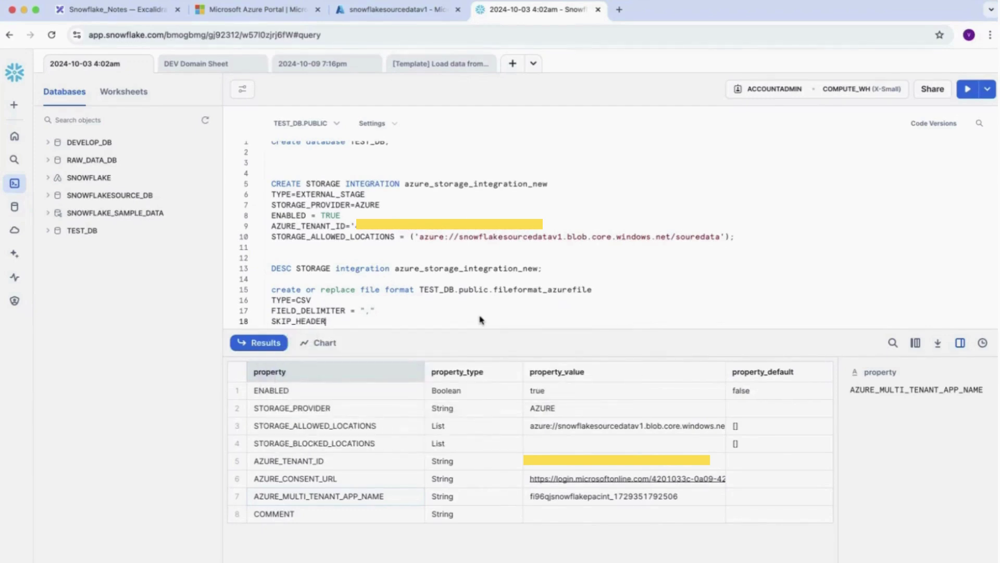
pyautogui.write('=0,')
pyautogui.press('BackSpace')
pyautogui.write(';')
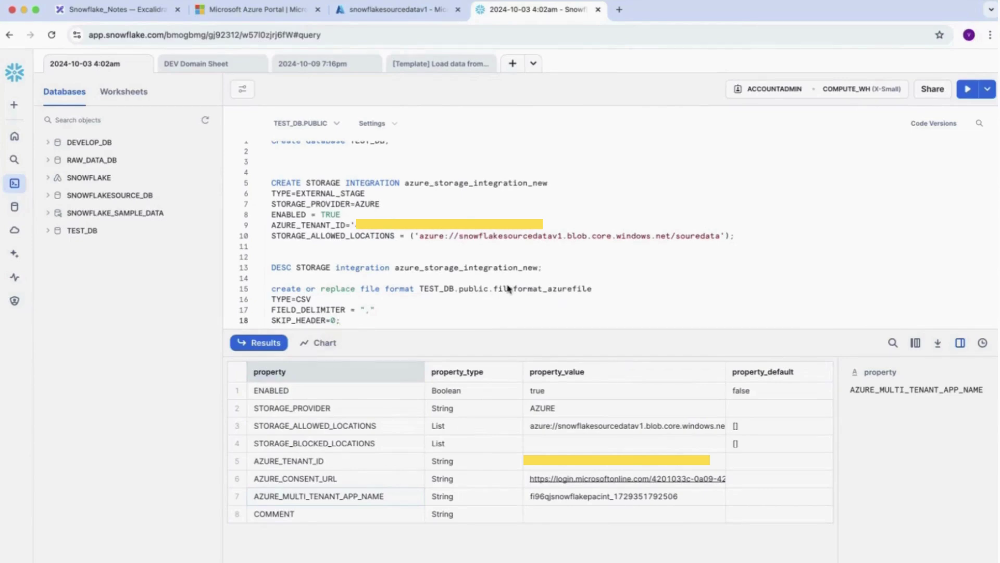
# Run the file format statement on lines 15–18 and glance at the Snowflake_Notes diagram
pyautogui.click(509, 289)
pyautogui.moveTo(340, 321); pyautogui.dragTo(264, 296)
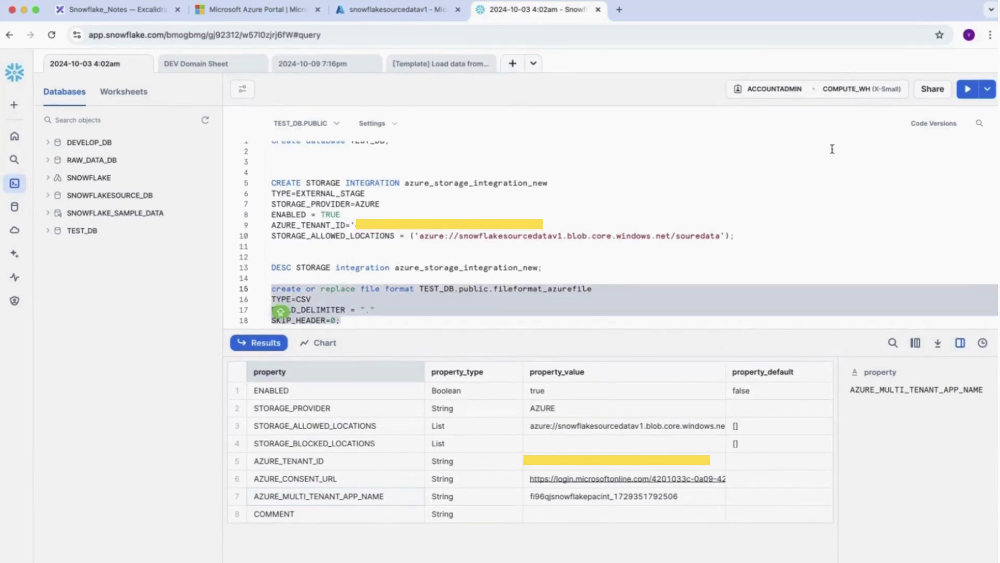
pyautogui.click(965, 94)
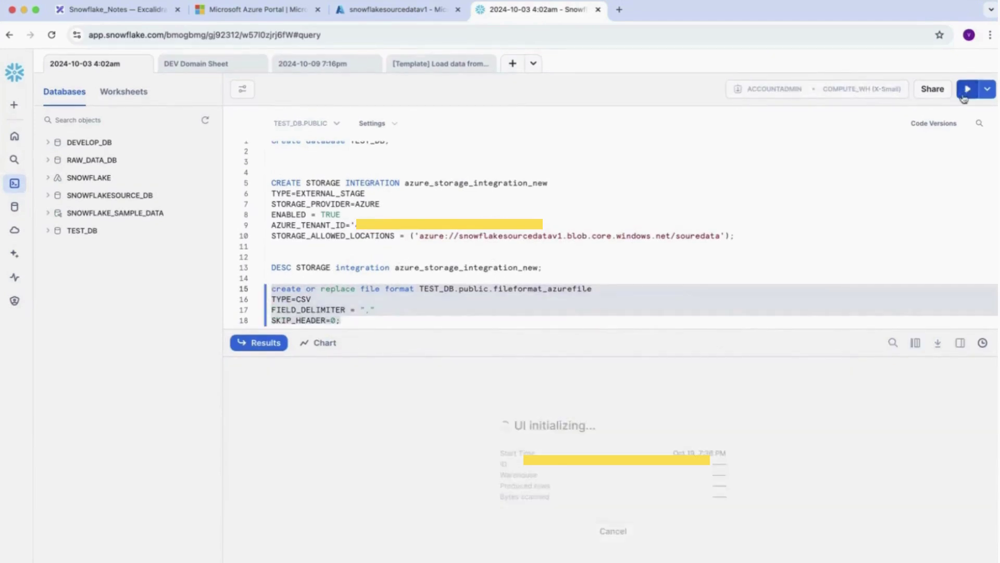
pyautogui.click(346, 320)
pyautogui.press('Return')
pyautogui.press('Return')
pyautogui.press('Return')
pyautogui.press('Return')
pyautogui.press('Return')
pyautogui.press('Return')
pyautogui.press('Return')
pyautogui.press('Return')
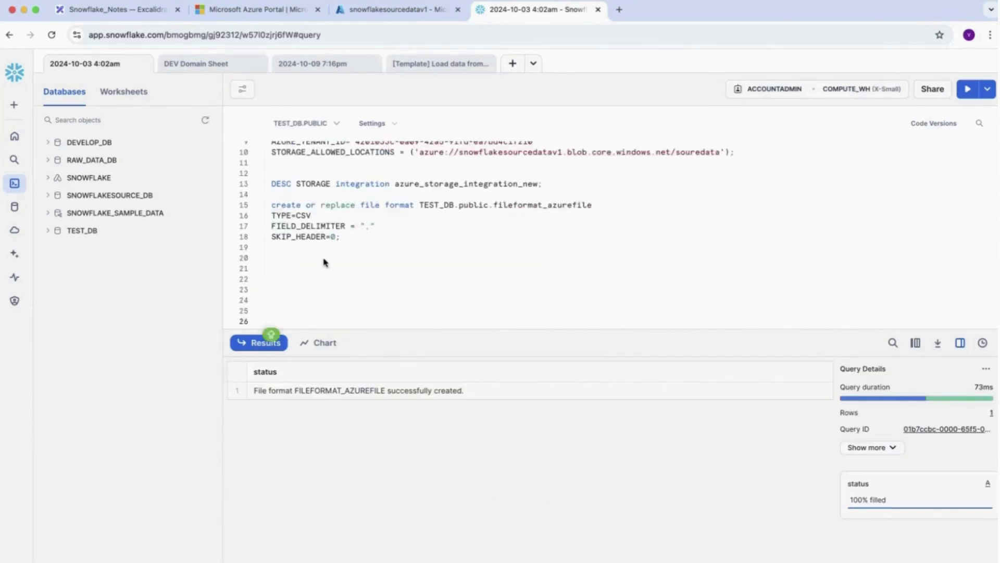
pyautogui.click(324, 261)
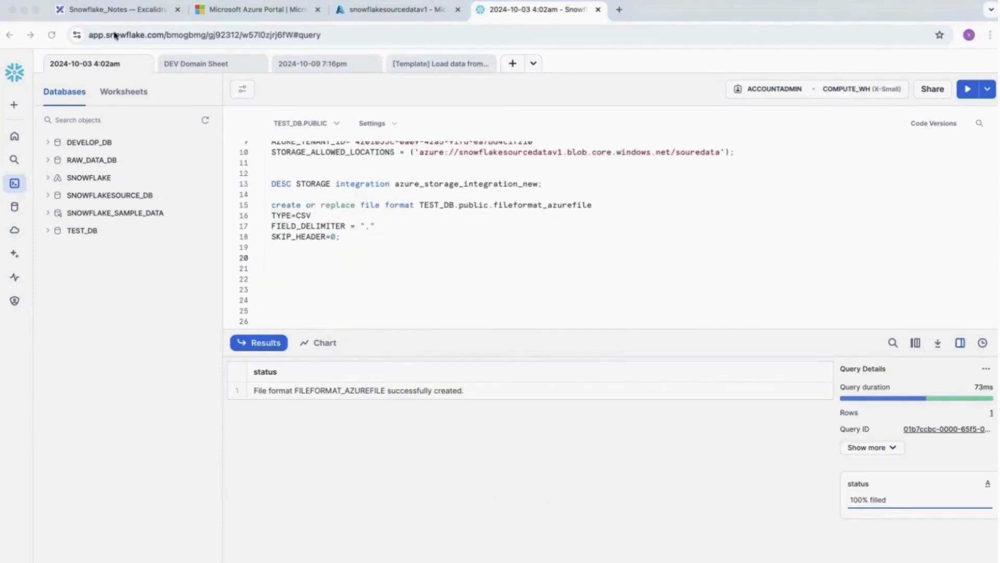
pyautogui.click(125, 12)
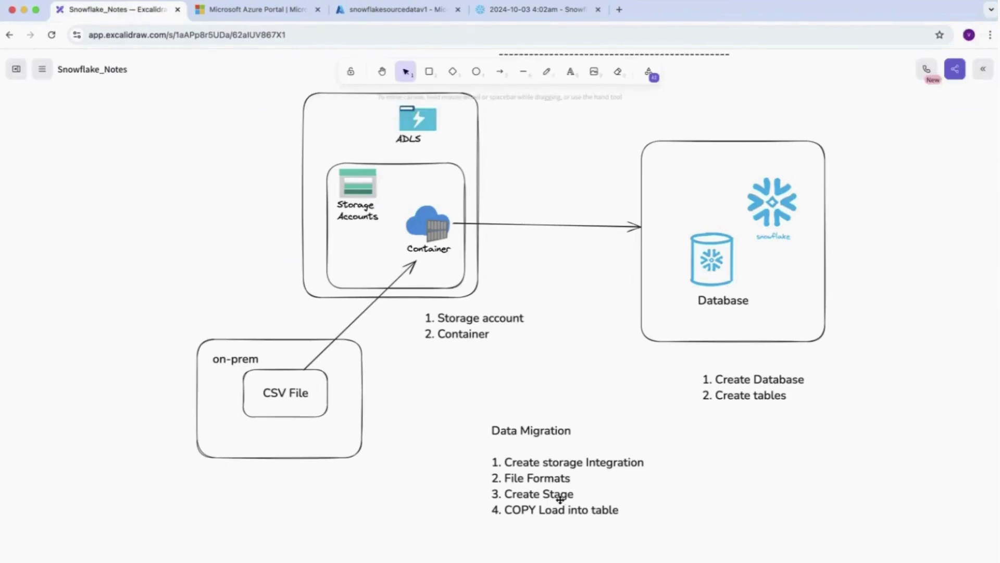
pyautogui.click(536, 11)
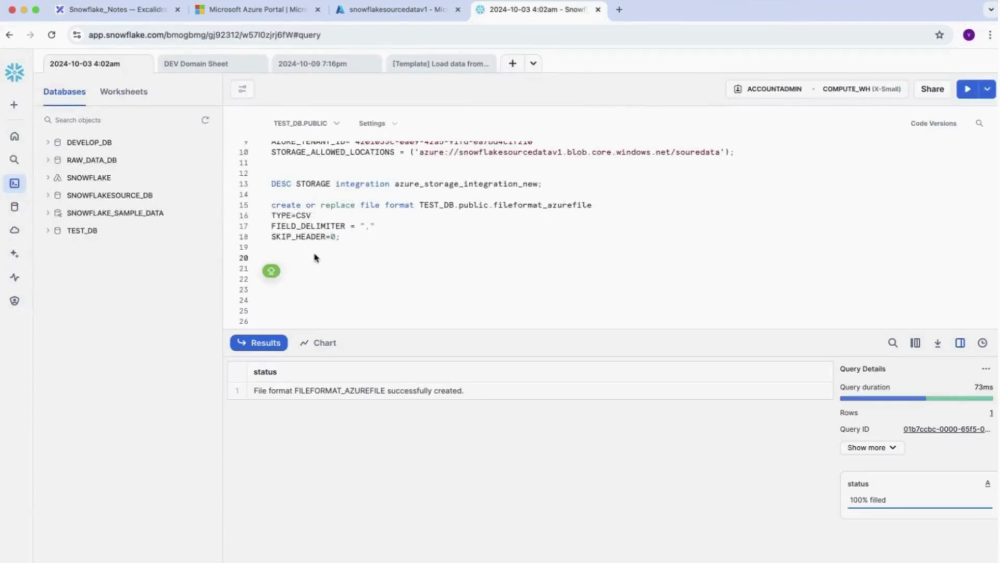
# Write CREATE OR REPLACE STAGE TEST_DB.public.stage_azure_v1 on line 20, then start STORAGE_INTEGRATION on line 21
pyautogui.write('CREATE')
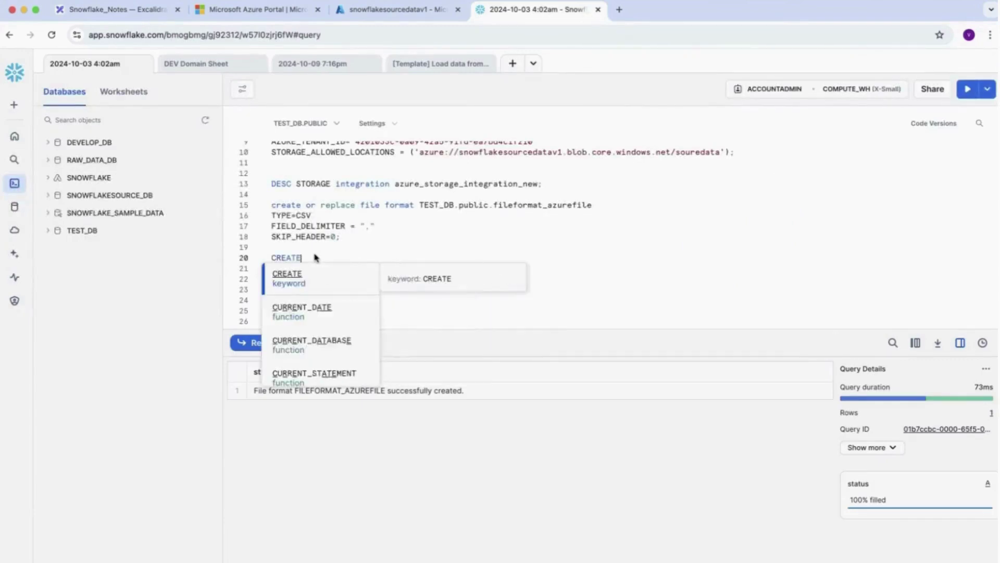
pyautogui.write(' IOR REP')
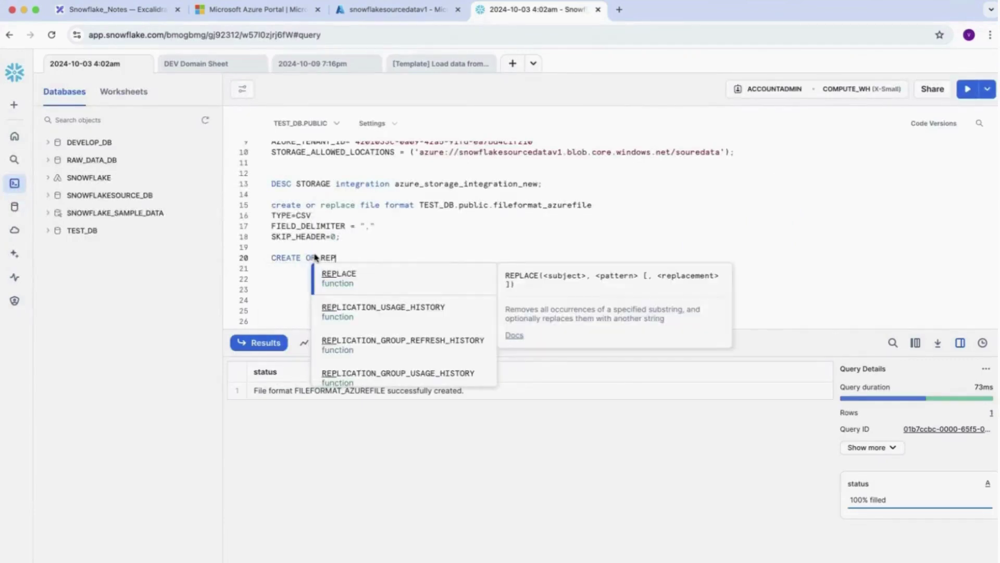
pyautogui.write('LACE ')
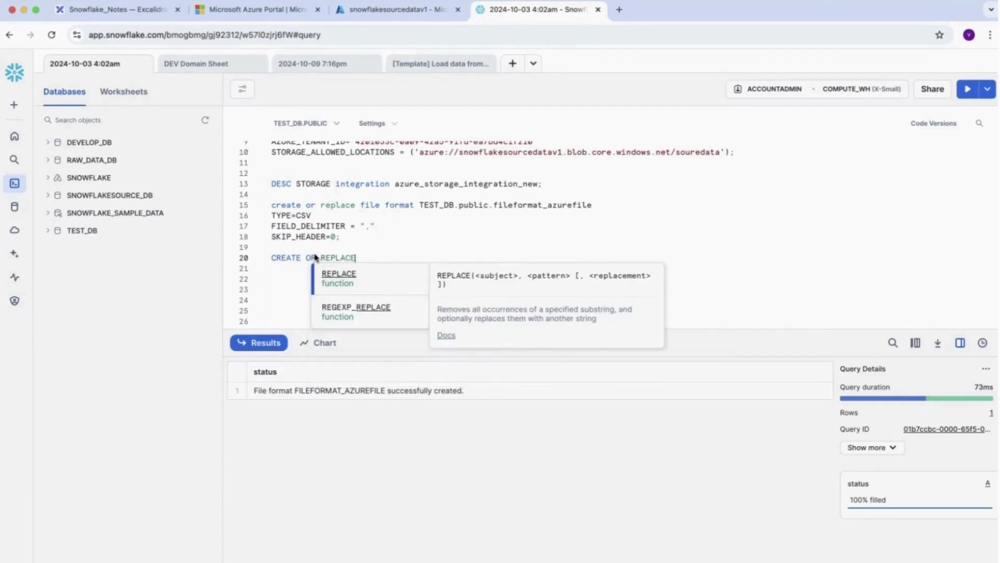
pyautogui.write('STAGE')
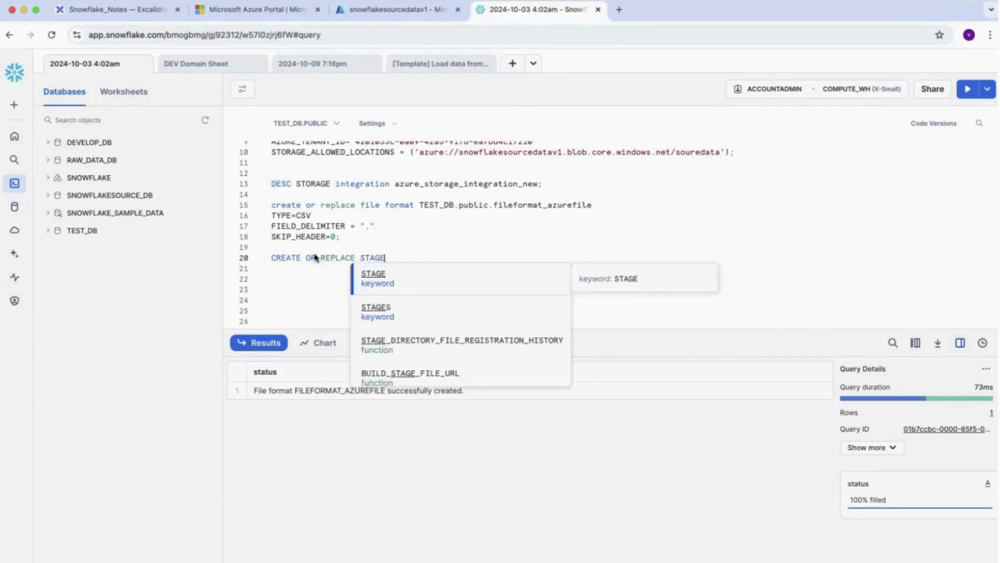
pyautogui.scroll(1, 407, 195)
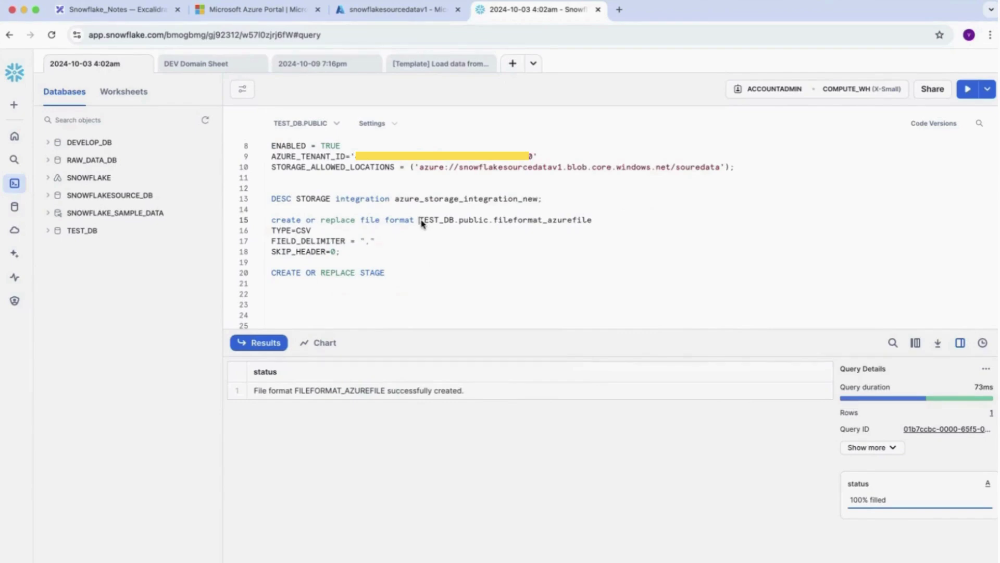
pyautogui.moveTo(420, 221); pyautogui.dragTo(565, 224)
pyautogui.click(438, 271)
pyautogui.write('TEST_DB.public.')
pyautogui.write('stage')
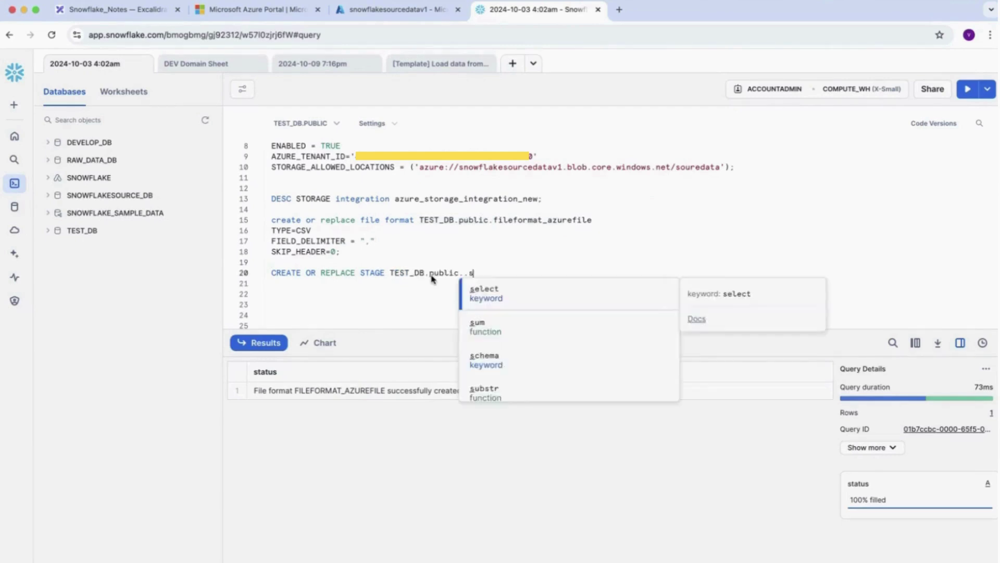
pyautogui.write('_azure')
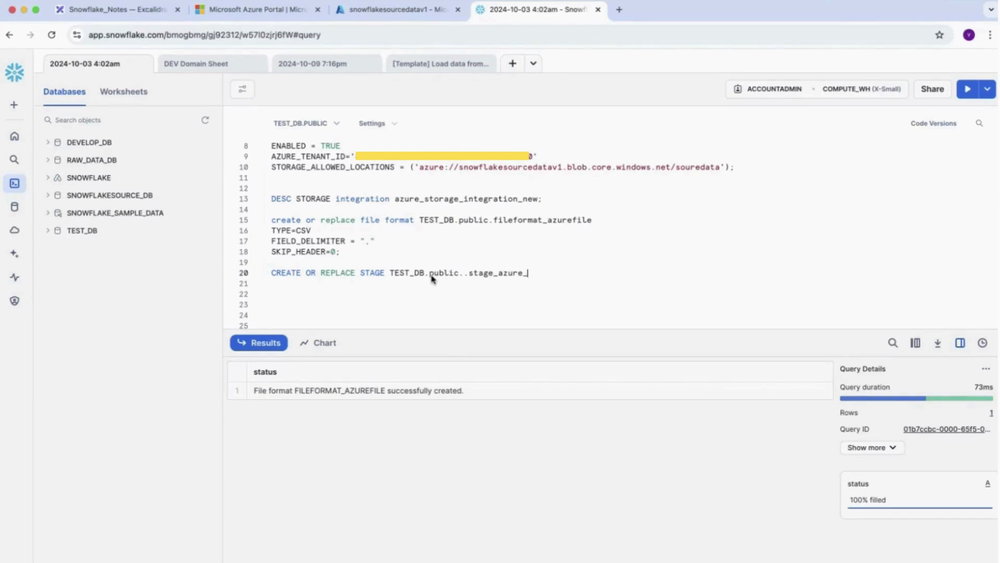
pyautogui.click(466, 275)
pyautogui.press('BackSpace')
pyautogui.write('STO')
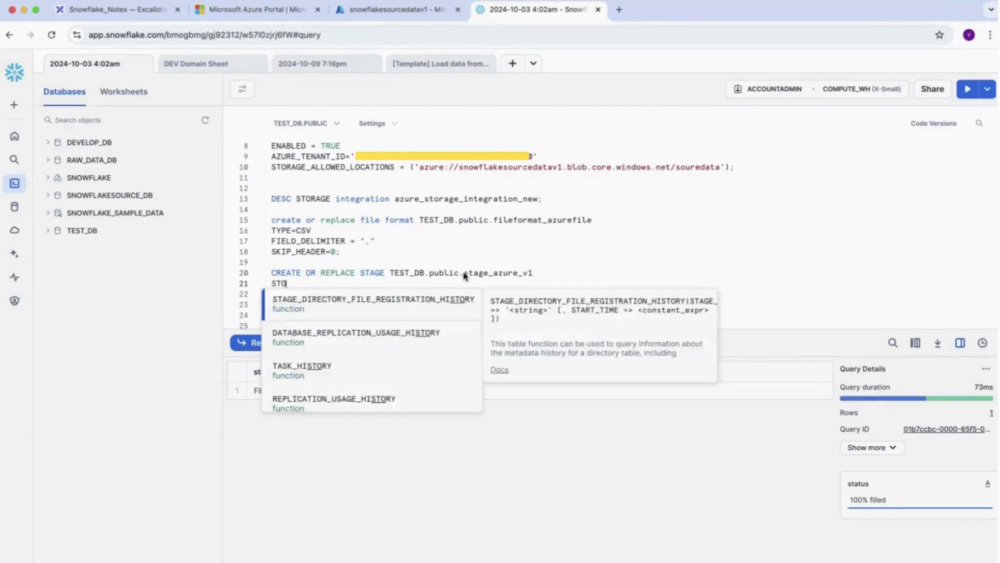
pyautogui.write('RAGE_ACC')
pyautogui.press('BackSpace')
pyautogui.press('BackSpace')
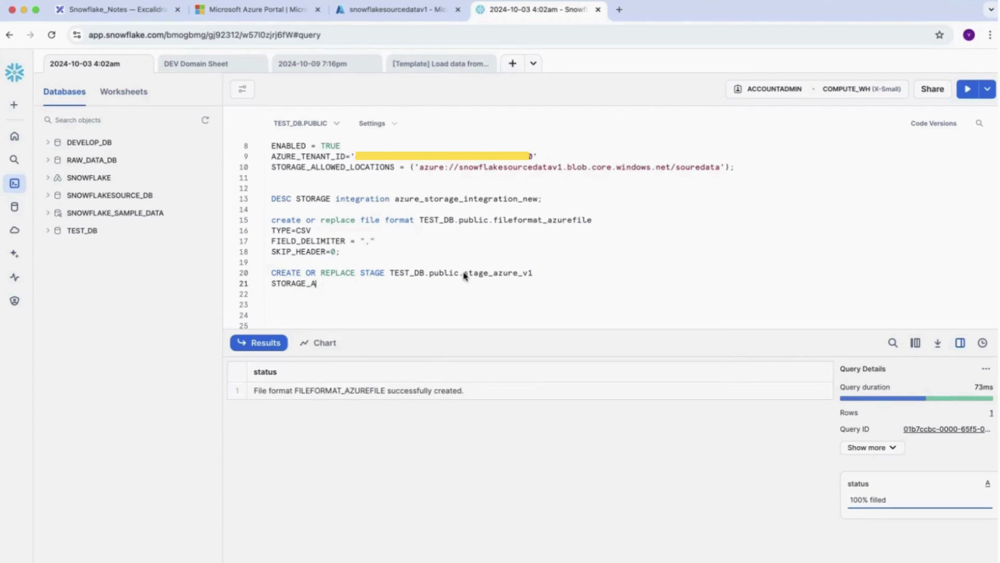
pyautogui.write('_INTEGRATION')
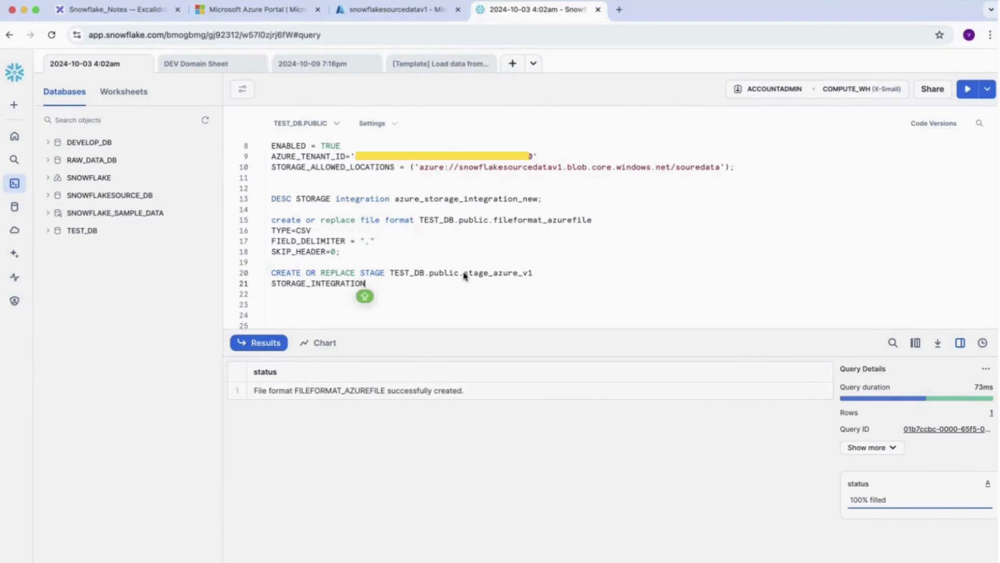
# Set STORAGE_INTEGRATION = azure_storage_integration_new on line 21
pyautogui.write('=')
pyautogui.scroll(2, 474, 245)
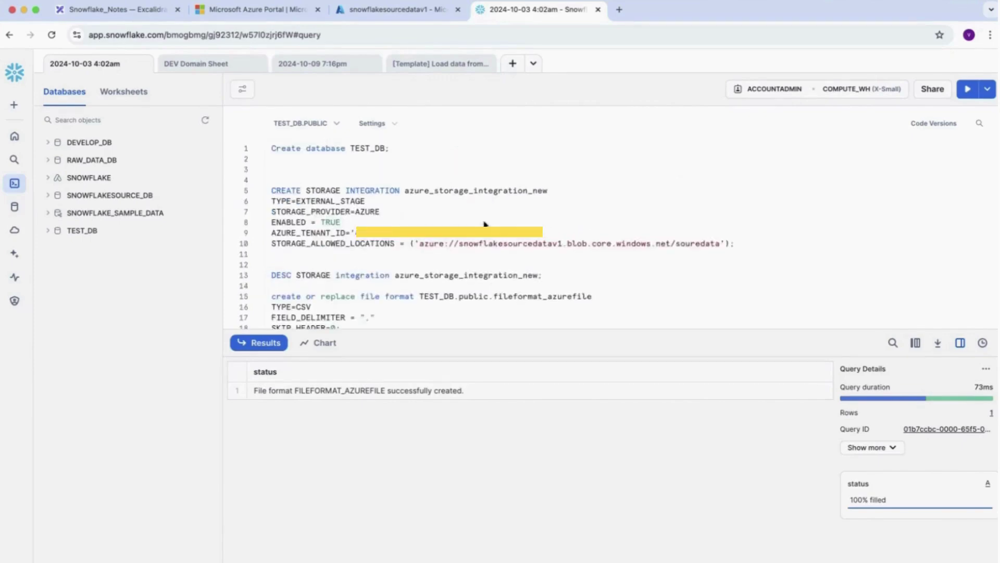
pyautogui.doubleClick(471, 192)
pyautogui.press('super+c')
pyautogui.scroll(-3, 471, 192)
pyautogui.click(413, 272)
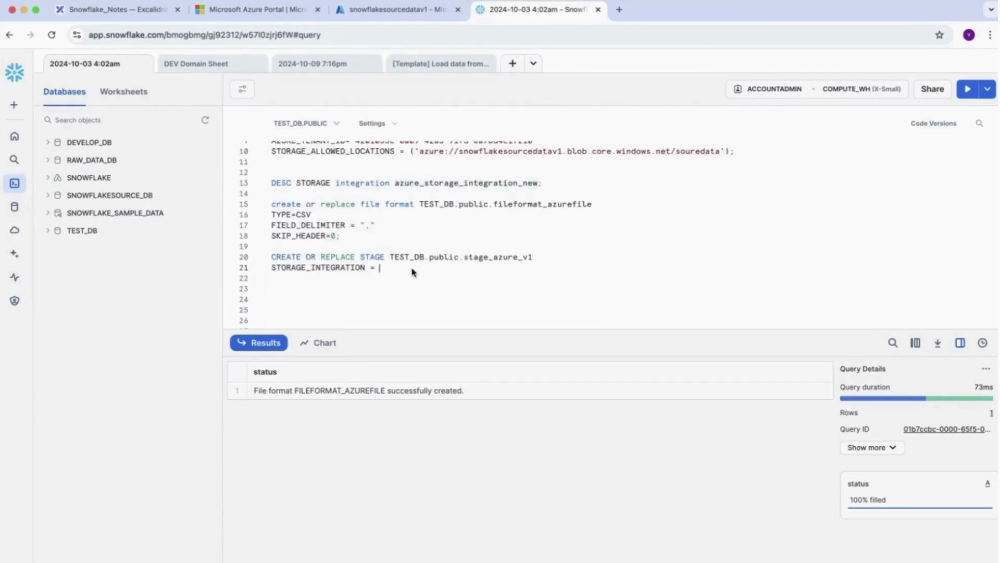
pyautogui.press('super+v')
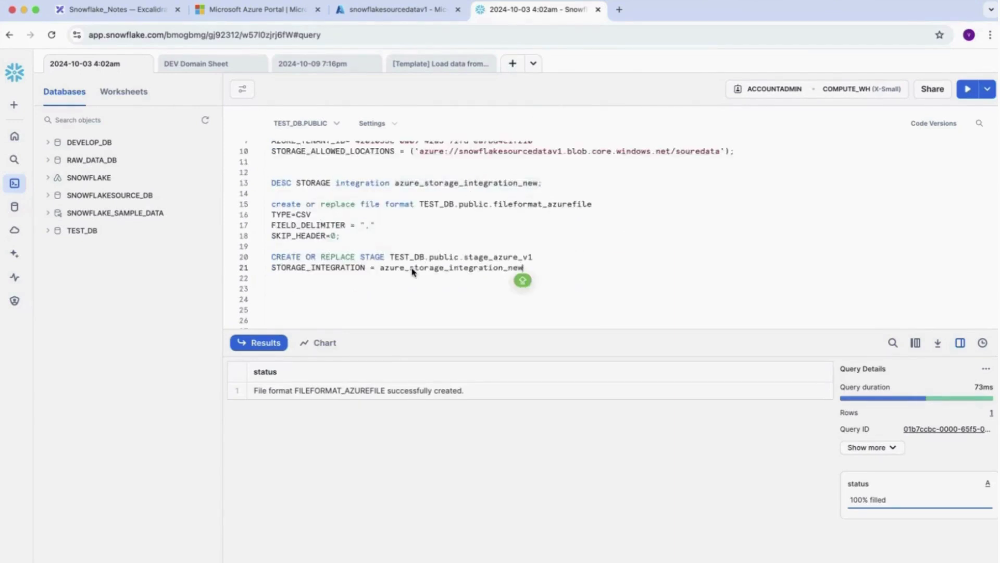
# Start a URL= line and select the azure:// container URL from line 10
pyautogui.press('Return')
pyautogui.write('U')
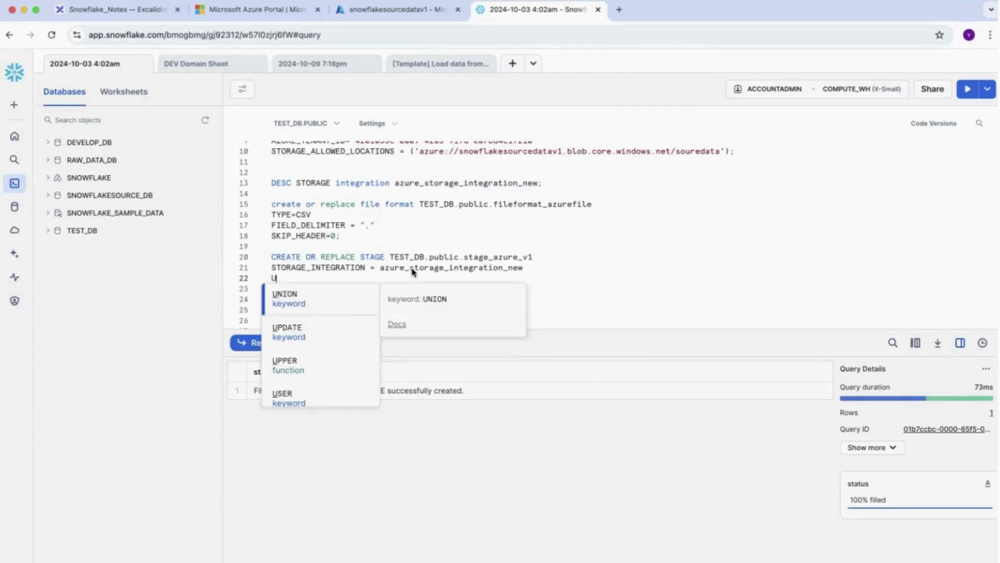
pyautogui.write('RL=')
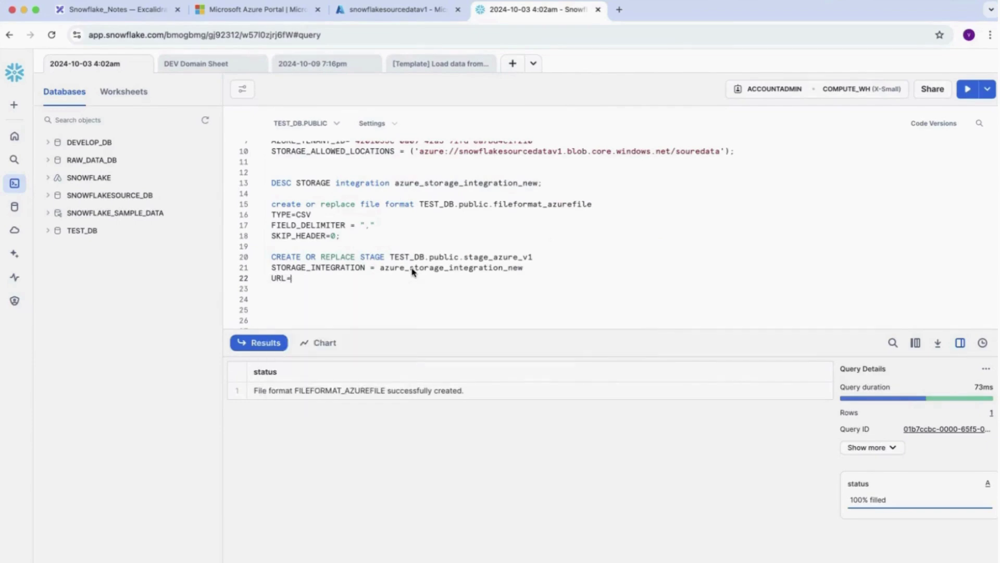
pyautogui.scroll(1, 372, 234)
pyautogui.click(290, 319)
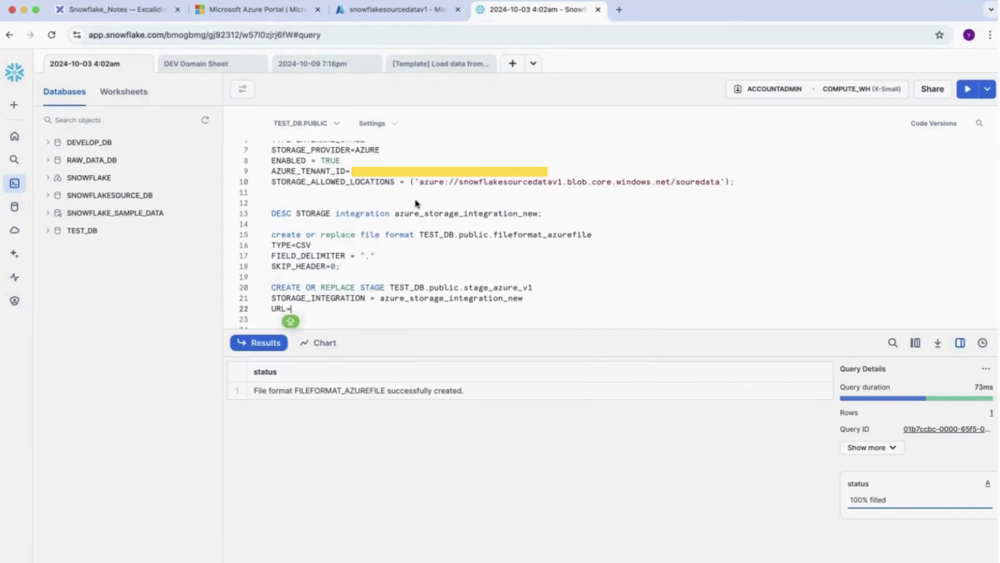
pyautogui.moveTo(420, 182); pyautogui.dragTo(721, 188)
pyautogui.press('super+c')
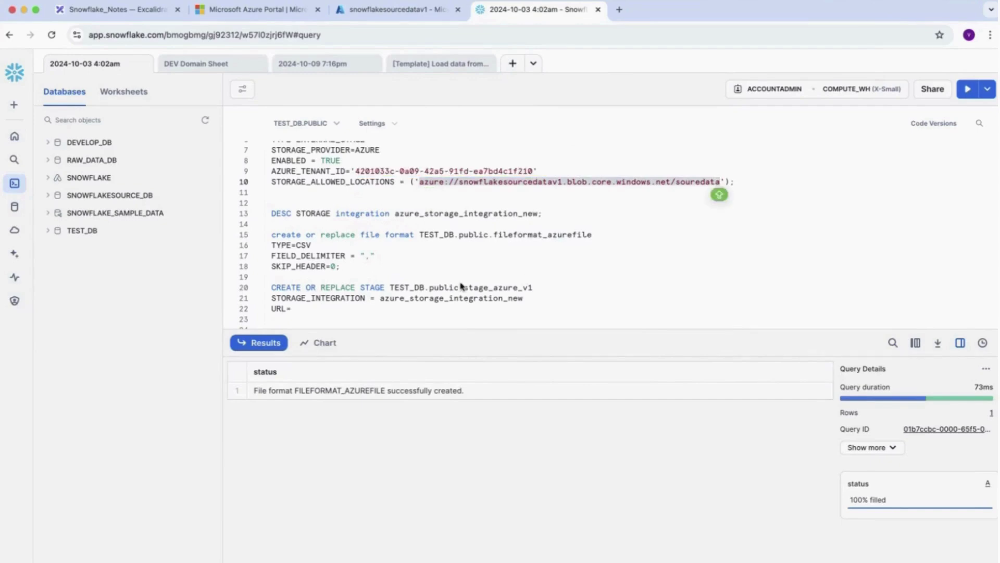
# Set URL='azure://snowflakesourcedatav1.blob.core.windows.net/souredata' on line 22
pyautogui.scroll(-1, 387, 295)
pyautogui.click(368, 277)
pyautogui.write("'")
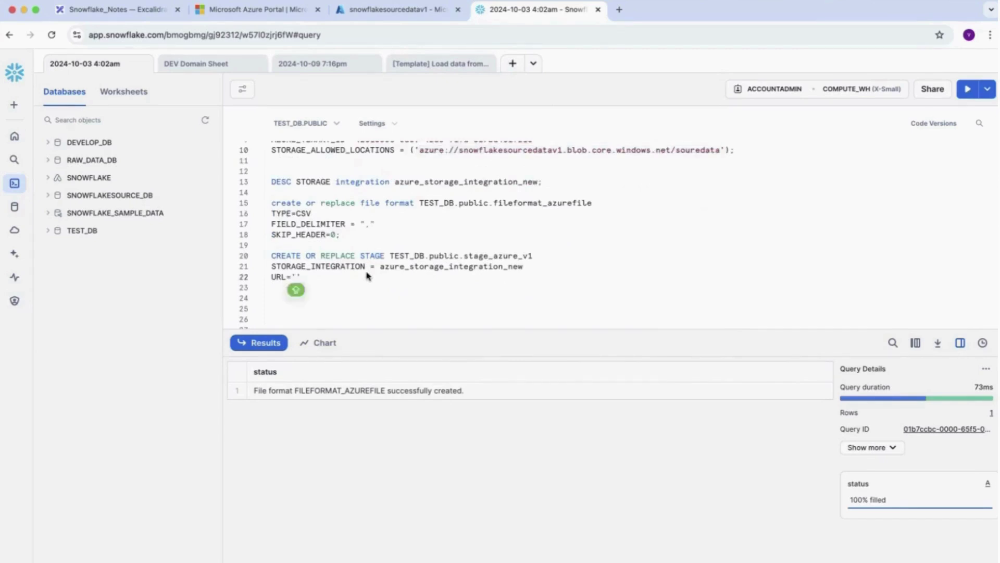
pyautogui.press('super+v')
pyautogui.press('Right')
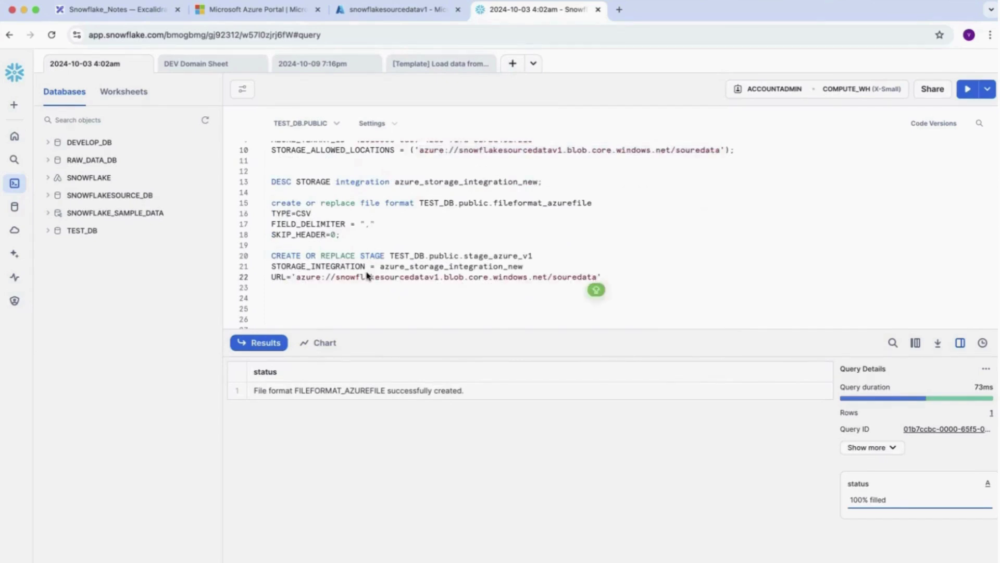
# Start line 23 with the FILE_FORMAT keyword, correcting the misspelled FILEFORMAT
pyautogui.press('Return')
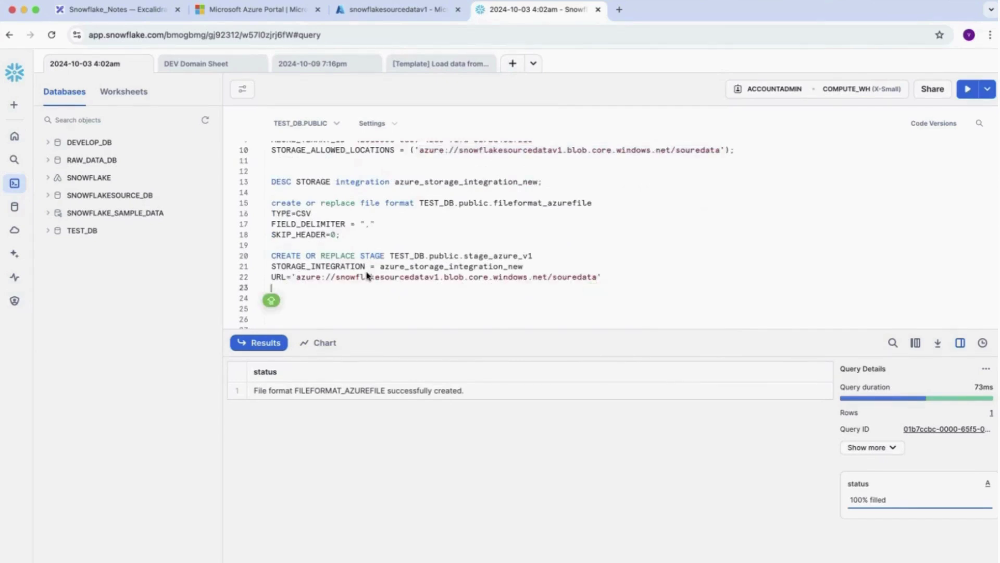
pyautogui.write('FILEFORMAT')
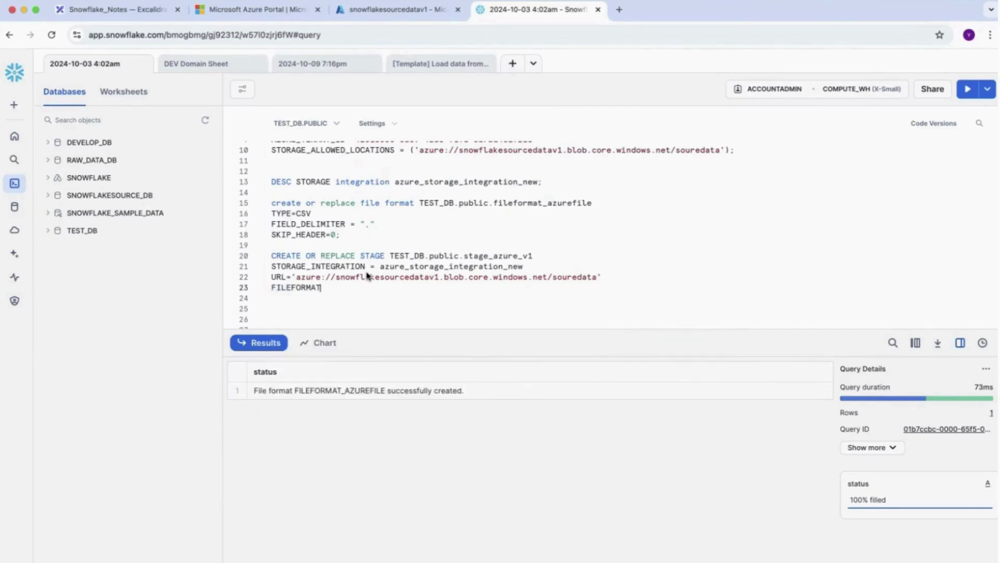
pyautogui.press('shift')
pyautogui.press('BackSpace')
pyautogui.press('BackSpace')
pyautogui.press('BackSpace')
pyautogui.press('BackSpace')
pyautogui.press('BackSpace')
pyautogui.press('BackSpace')
pyautogui.write('_')
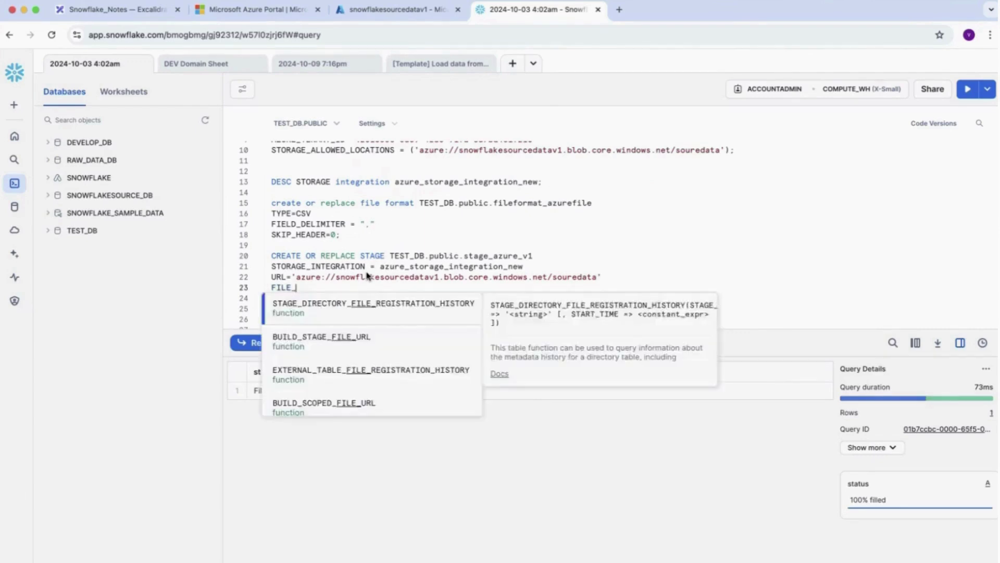
pyautogui.write('FORMAT=')
pyautogui.press('shift')
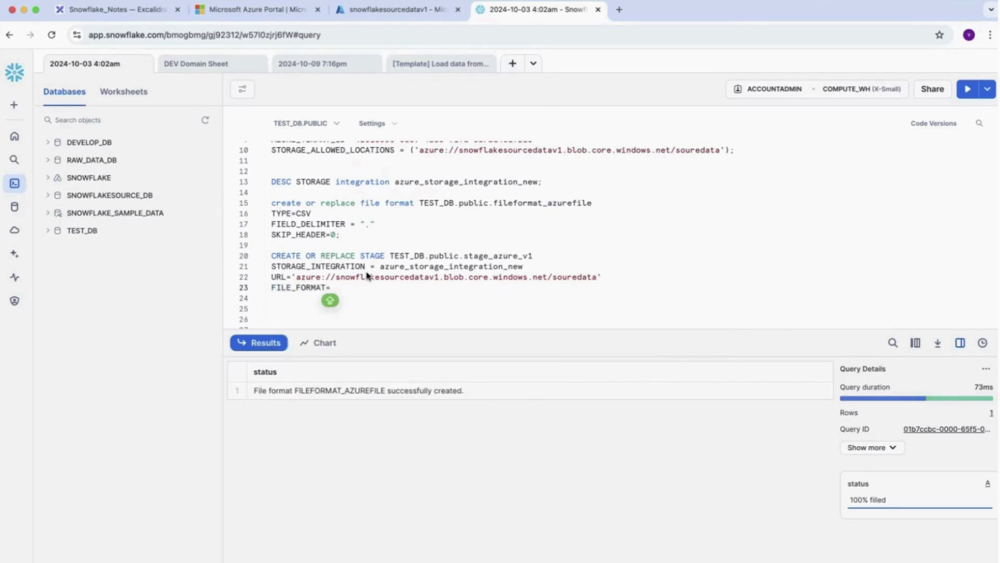
pyautogui.scroll(3, 366, 276)
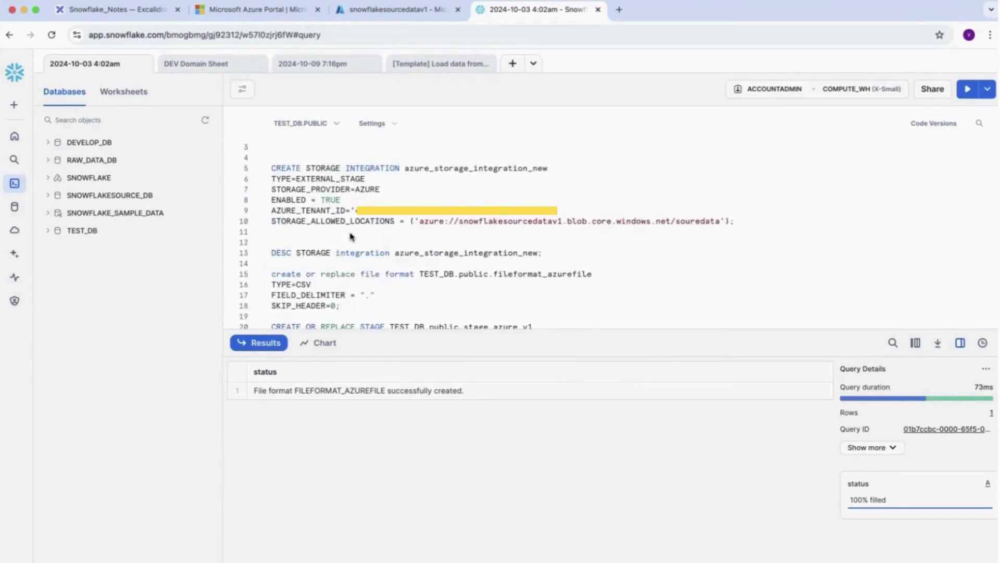
# Complete line 23 as FILE_FORMAT=fileformat_azurefile, reusing the name from line 15
pyautogui.click(446, 274)
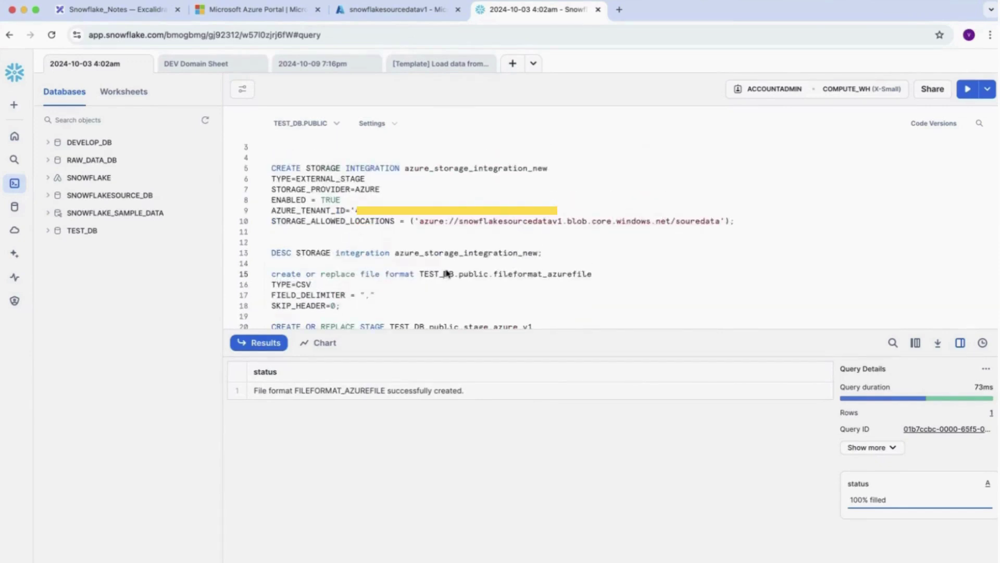
pyautogui.doubleClick(529, 277)
pyautogui.hotkey('ctrl', 'c')
pyautogui.scroll(-5, 529, 276)
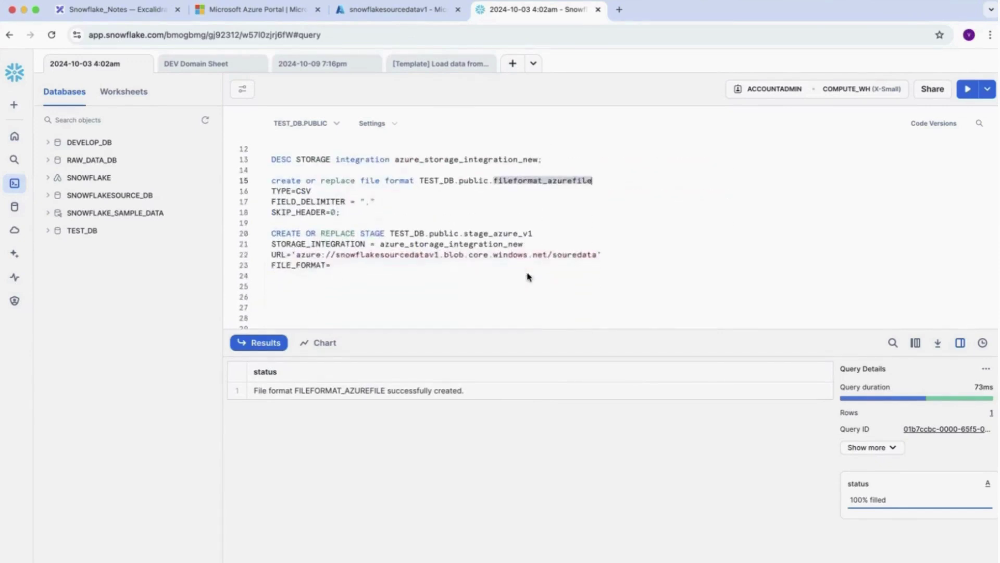
pyautogui.click(399, 269)
pyautogui.hotkey('ctrl', 'v')
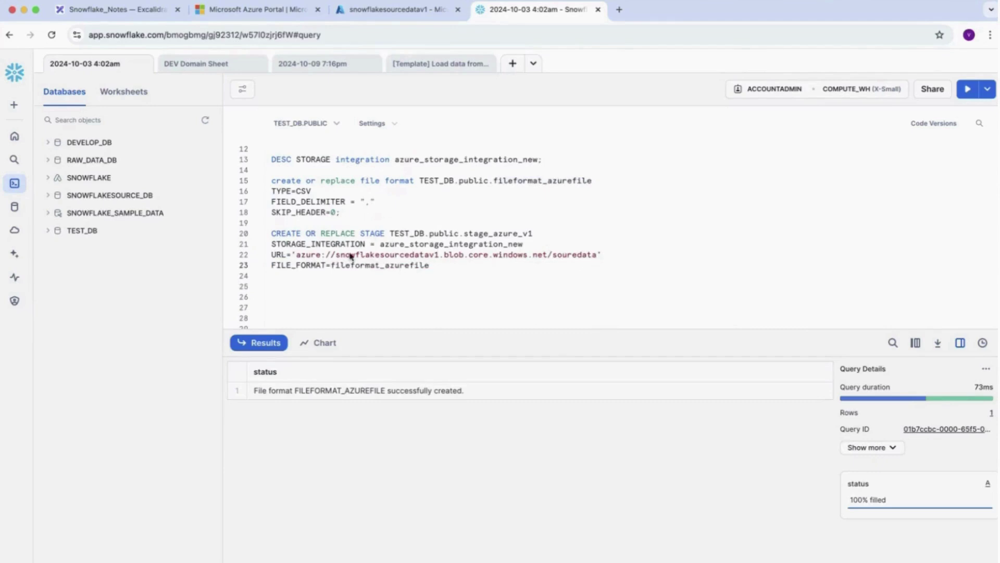
pyautogui.moveTo(375, 218); pyautogui.dragTo(439, 276)
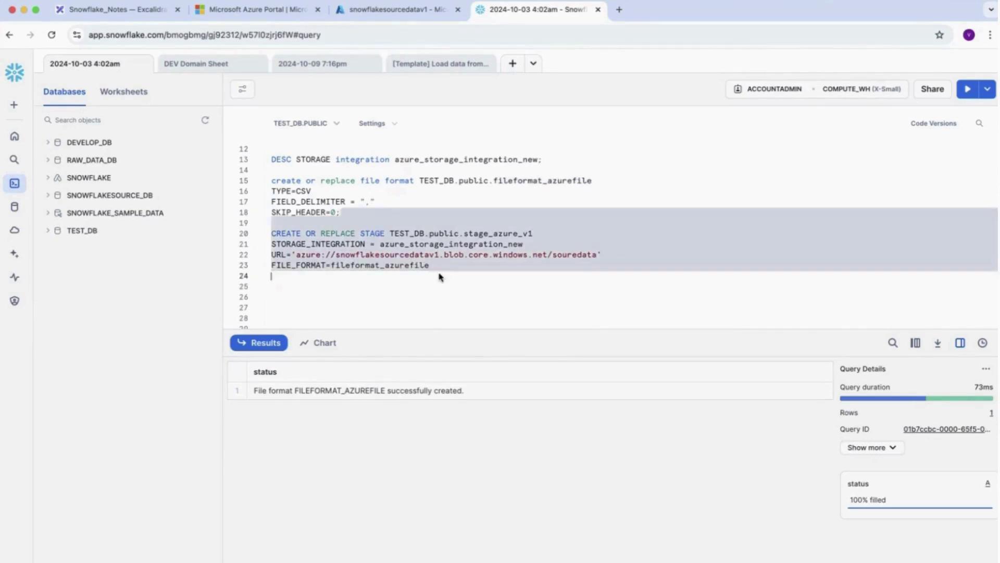
# Review the integration, file format and stage statements, inserting a blank line above CREATE STAGE
pyautogui.doubleClick(426, 245)
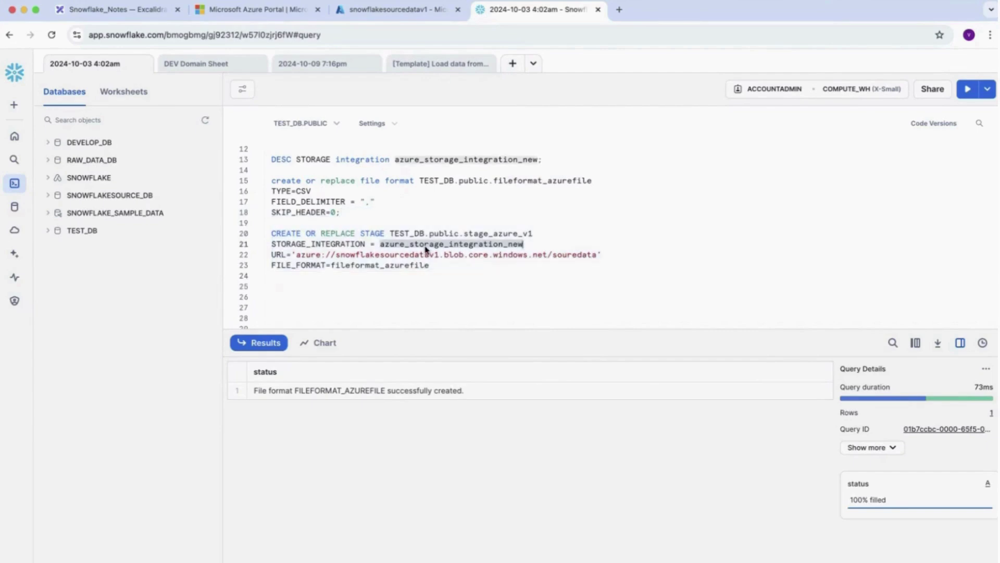
pyautogui.click(401, 265)
pyautogui.scroll(3, 395, 276)
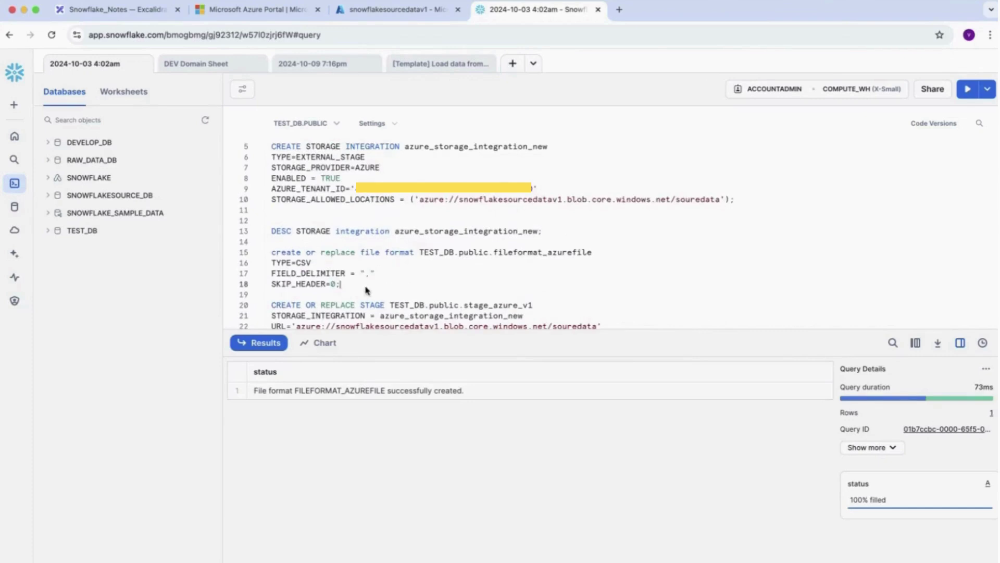
pyautogui.click(351, 284)
pyautogui.doubleClick(372, 232)
pyautogui.scroll(1, 373, 233)
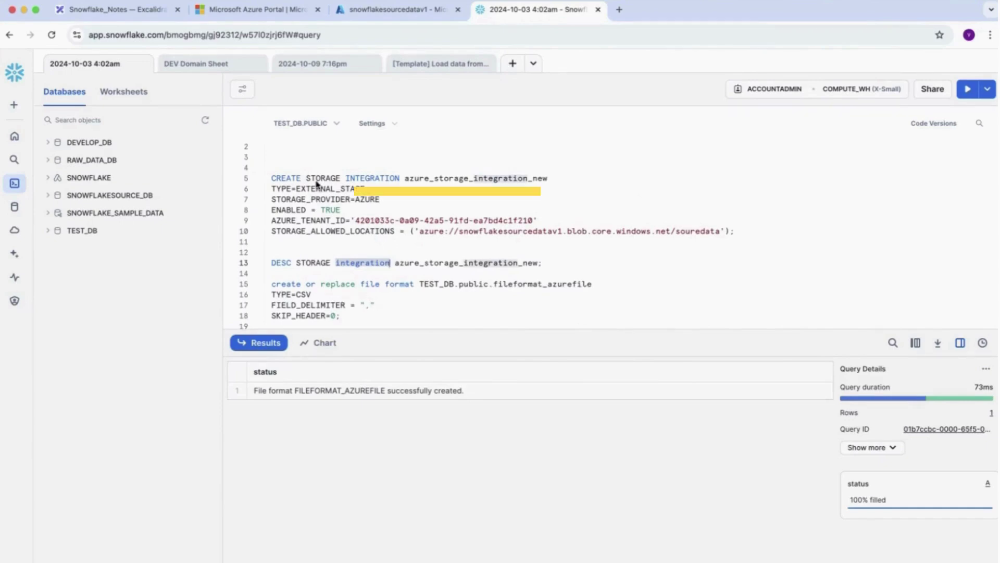
pyautogui.scroll(-1, 316, 183)
pyautogui.doubleClick(399, 253)
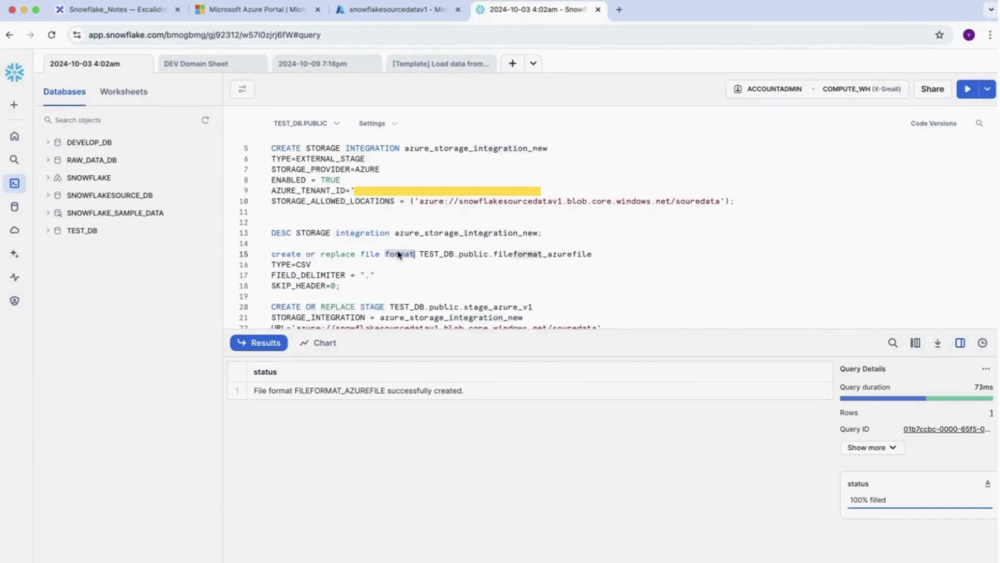
pyautogui.doubleClick(352, 148)
pyautogui.scroll(-3, 420, 245)
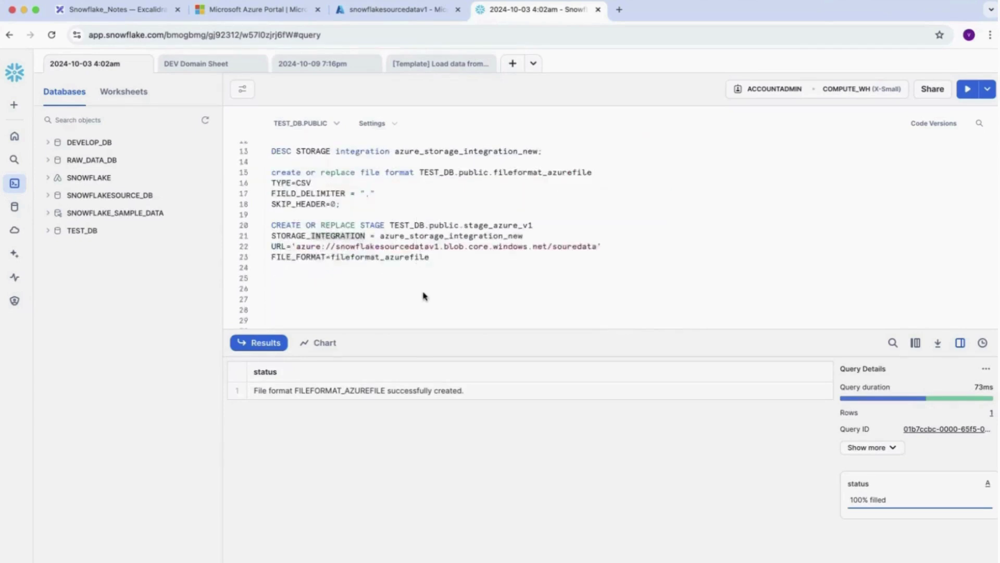
pyautogui.click(439, 215)
pyautogui.press('Return')
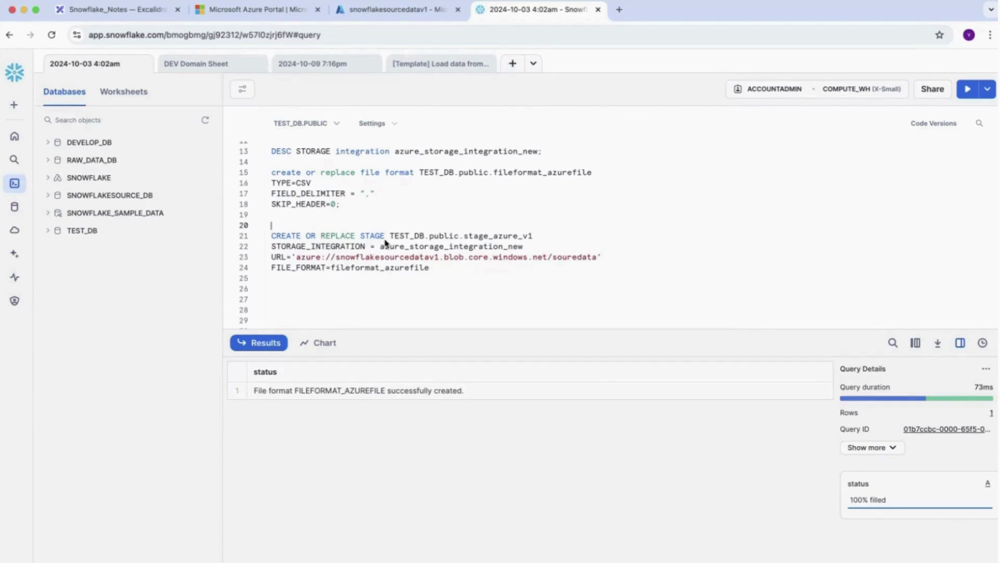
# Run the CREATE STAGE statement on lines 20–24, creating STAGE_AZURE_V1
pyautogui.tripleClick(359, 248)
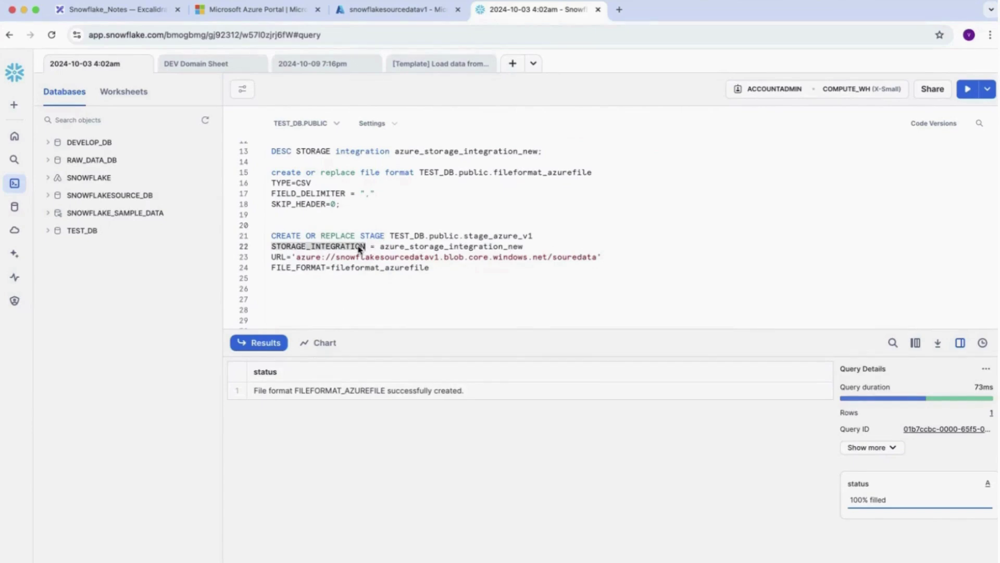
pyautogui.scroll(3, 359, 249)
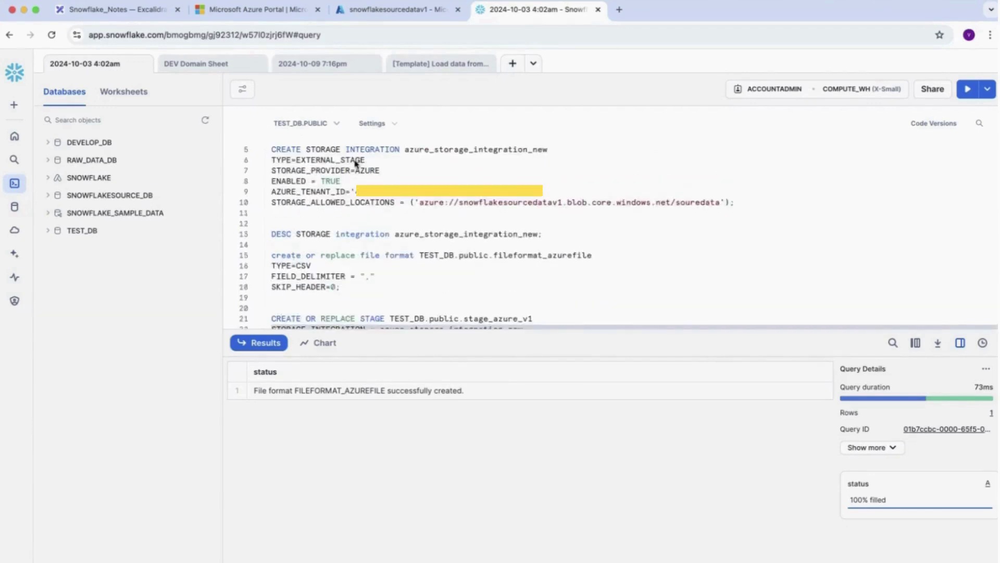
pyautogui.scroll(-3, 359, 233)
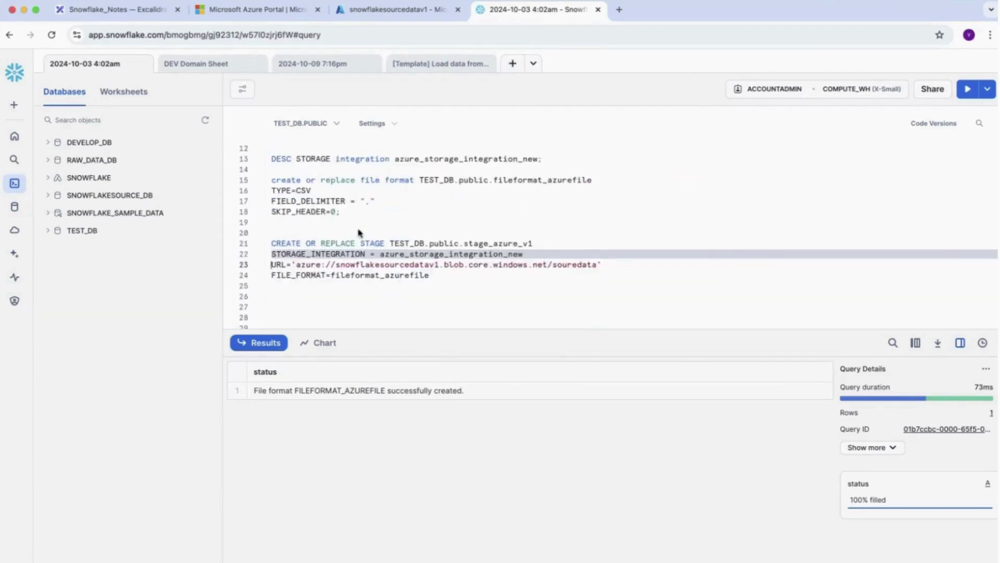
pyautogui.doubleClick(315, 277)
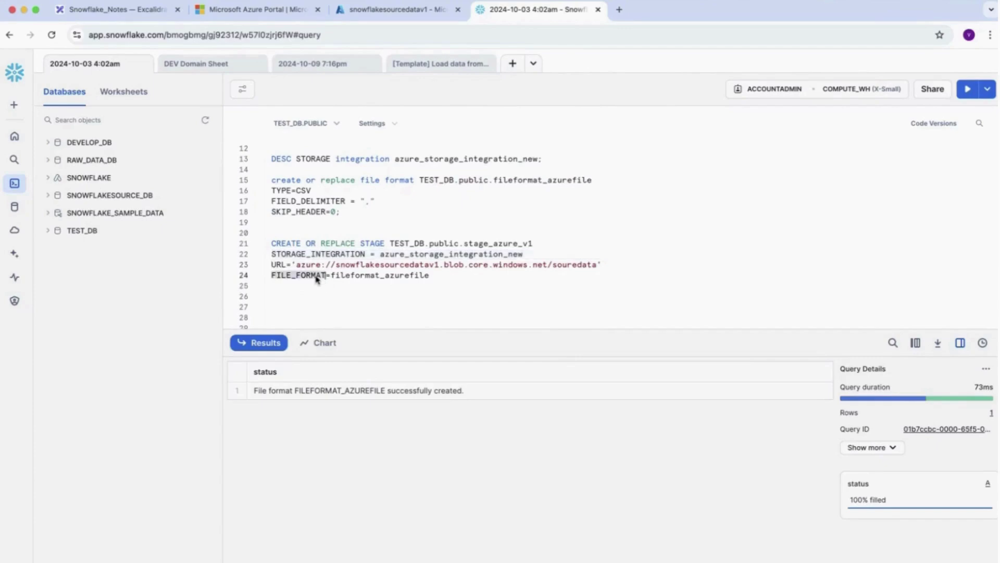
pyautogui.click(446, 283)
pyautogui.hotkey('shift', 'Up')
pyautogui.hotkey('shift', 'Up')
pyautogui.hotkey('shift', 'Up')
pyautogui.hotkey('shift', 'Up')
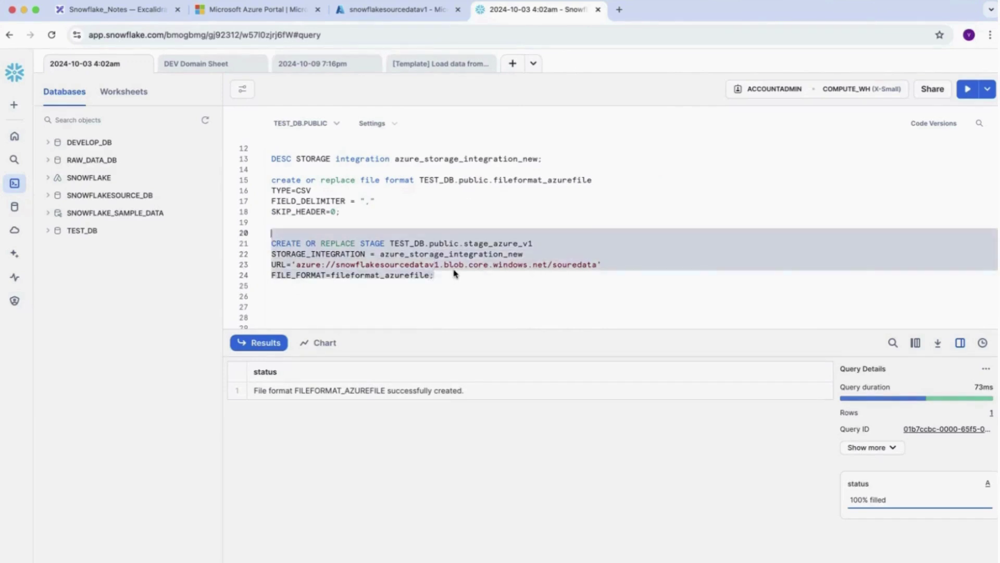
pyautogui.click(968, 89)
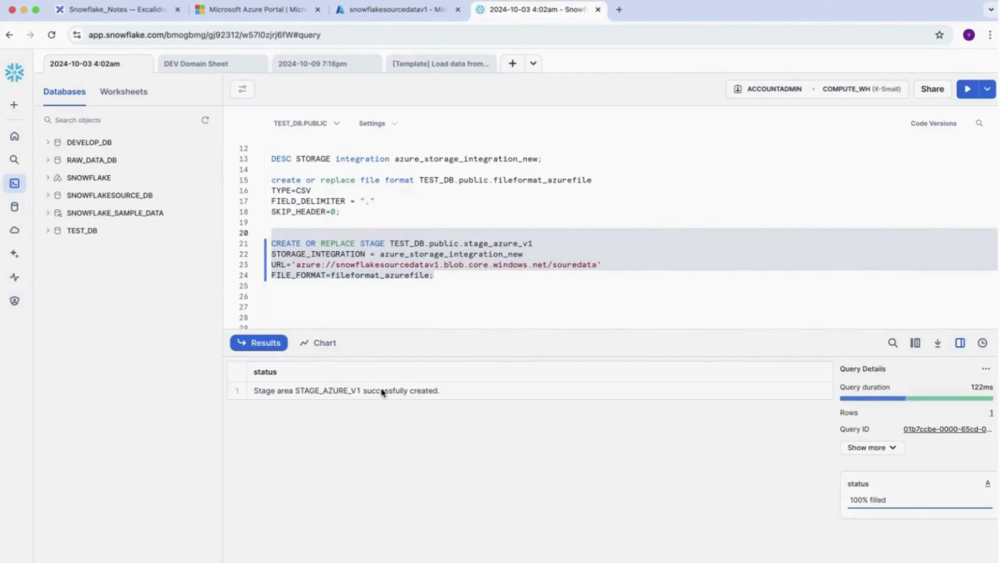
pyautogui.click(455, 306)
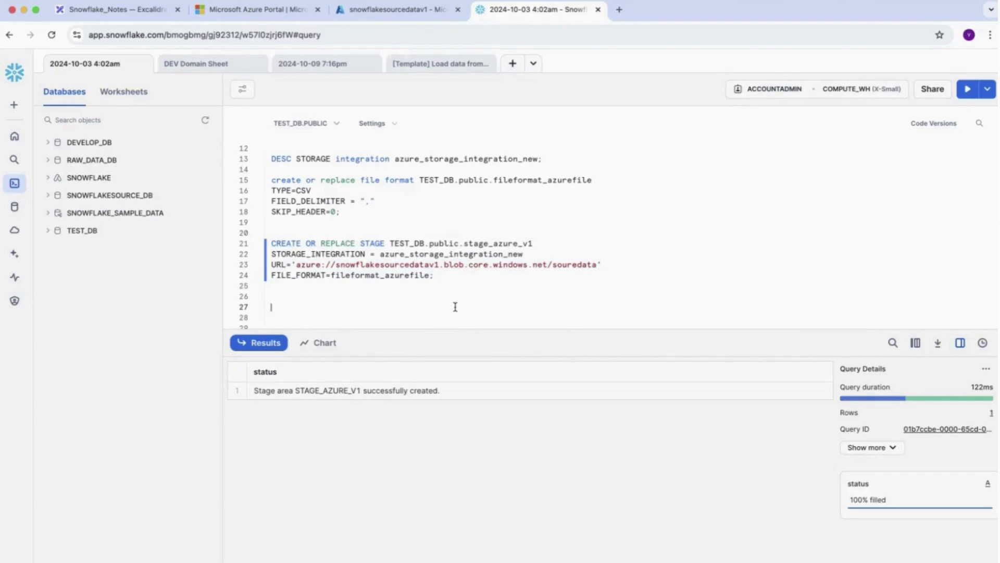
pyautogui.write('List @TEST')
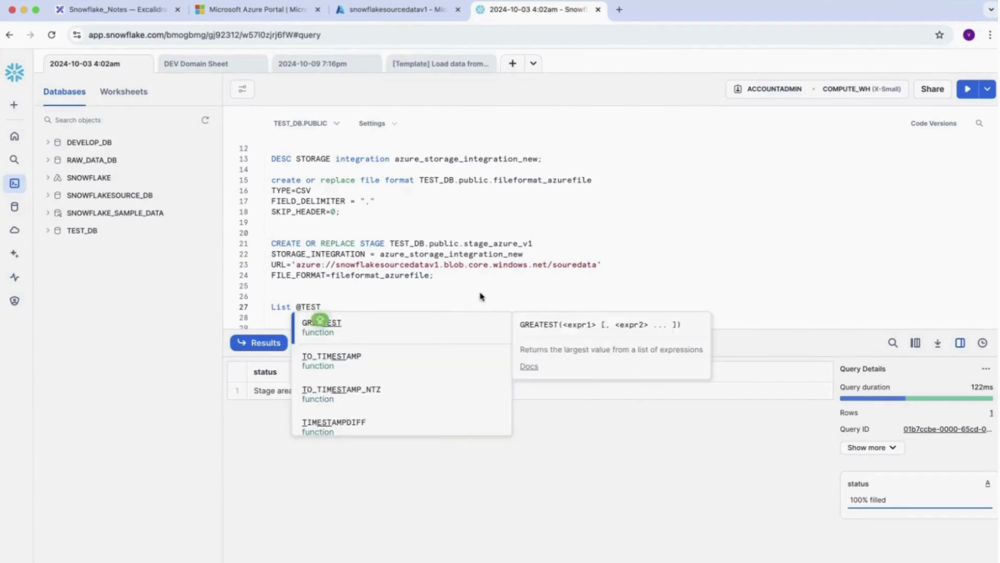
pyautogui.write('_DB')
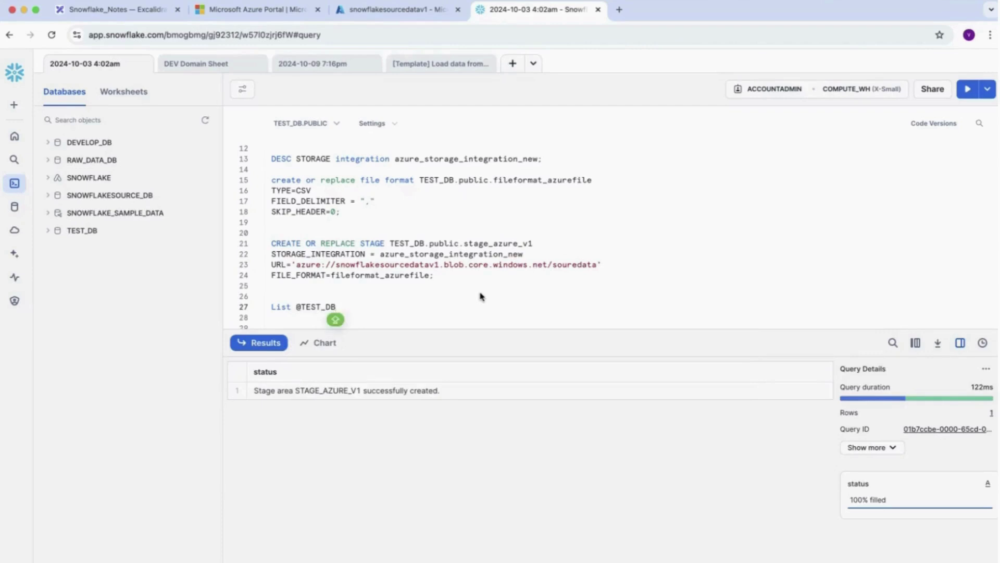
pyautogui.write('.public.')
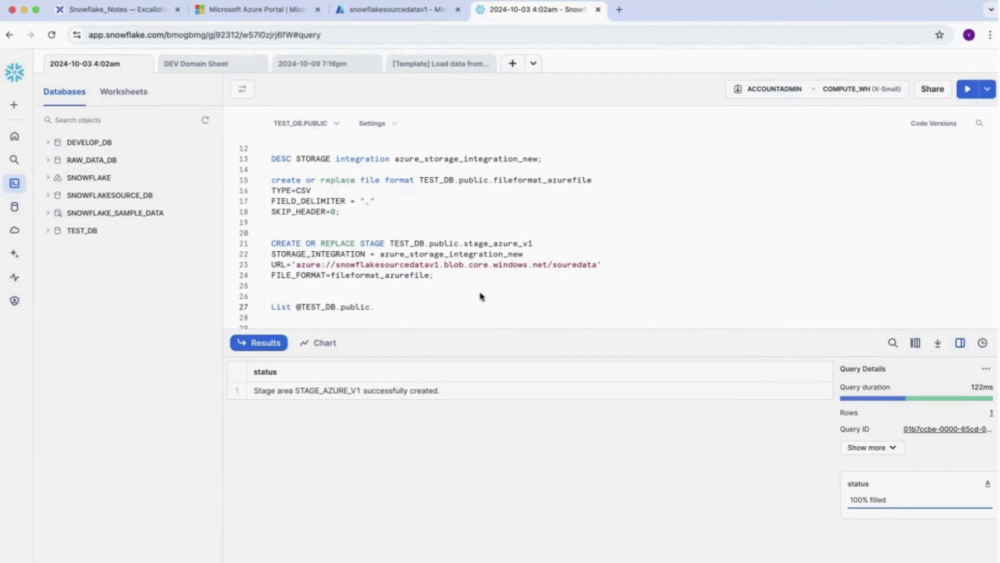
pyautogui.doubleClick(475, 244)
pyautogui.hotkey('ctrl', 'c')
pyautogui.click(439, 307)
pyautogui.hotkey('ctrl', 'v')
pyautogui.tripleClick(439, 307)
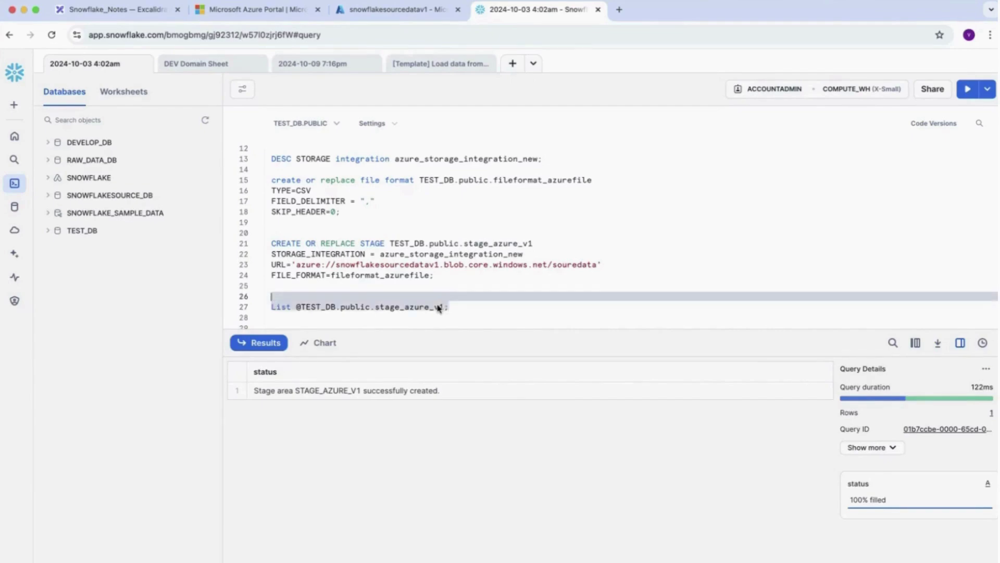
pyautogui.click(964, 93)
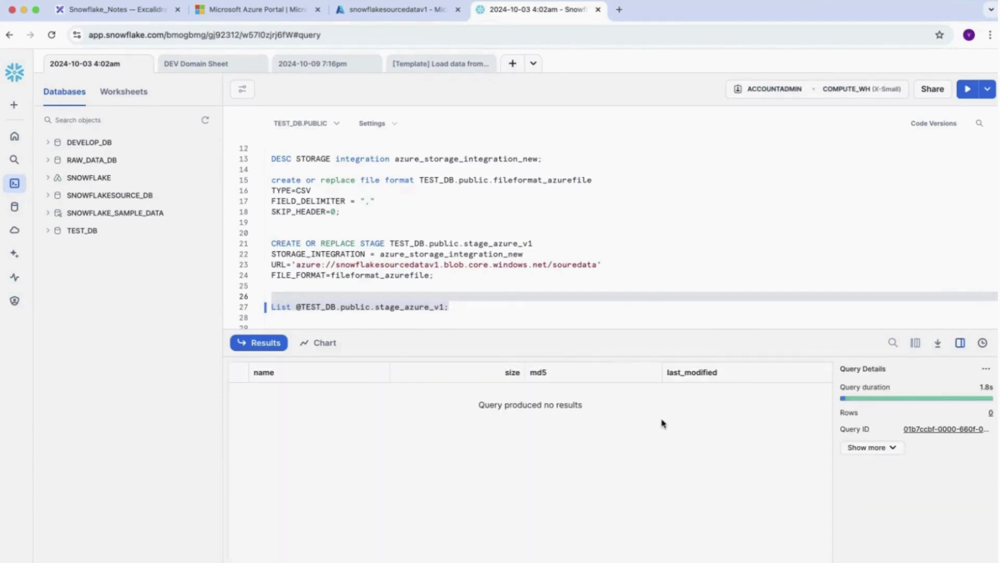
pyautogui.click(375, 11)
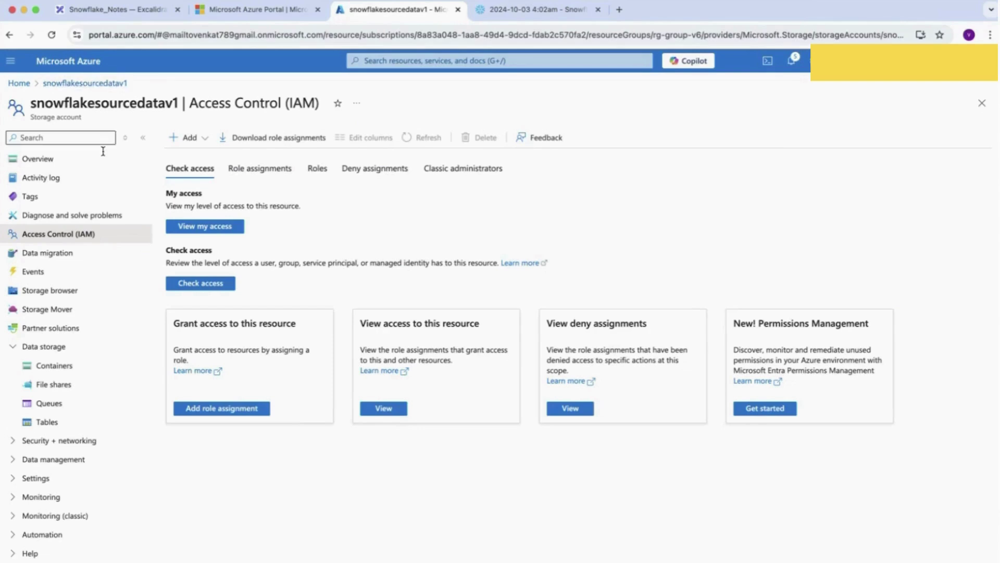
# Open the empty souredata container in Azure, then rerun the stage List command in Snowflake
pyautogui.click(53, 364)
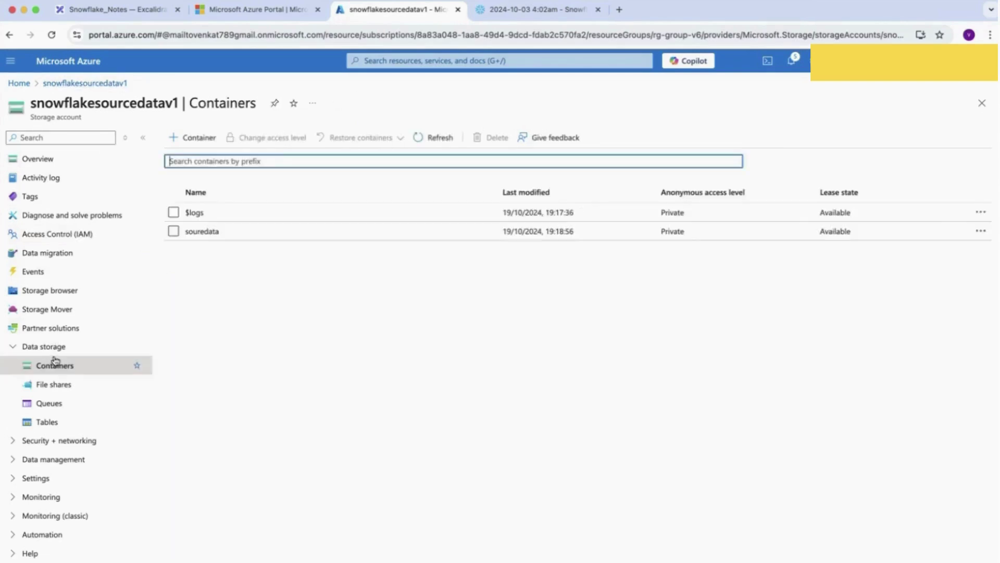
pyautogui.click(208, 233)
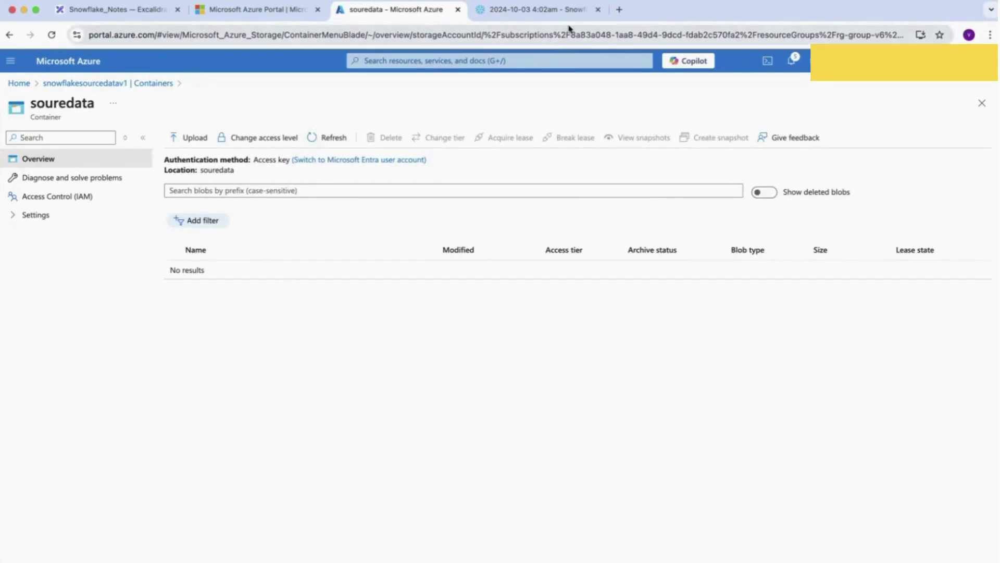
pyautogui.click(586, 15)
pyautogui.tripleClick(416, 311)
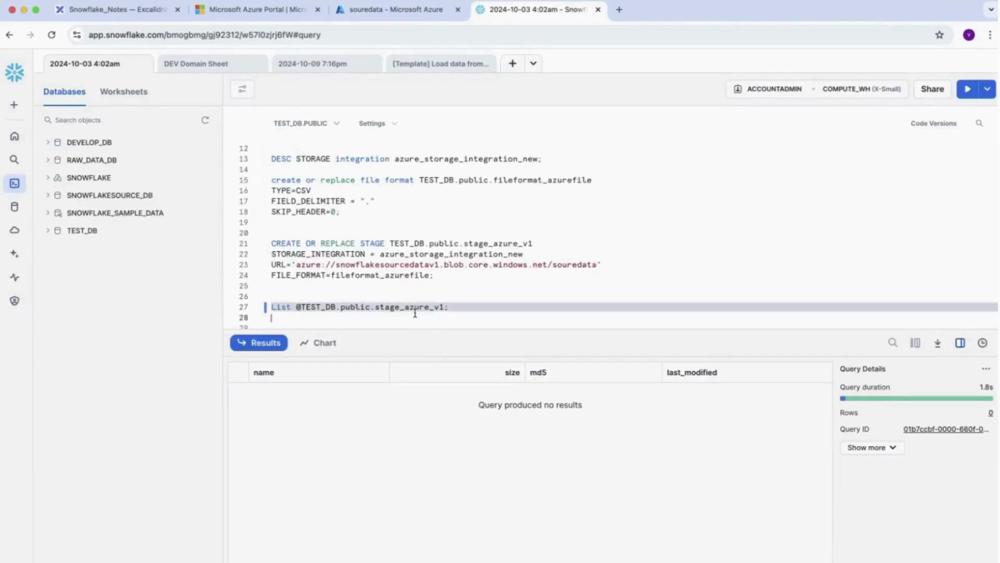
pyautogui.click(968, 89)
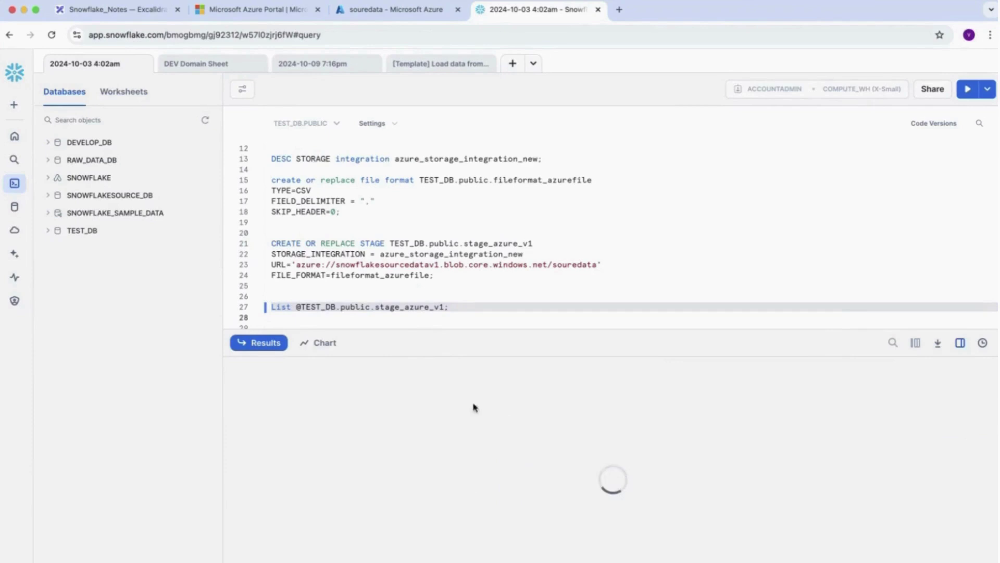
# Upload world-happiness-report-2021.csv from Desktop > desktop > Data into the souredata container
pyautogui.click(384, 19)
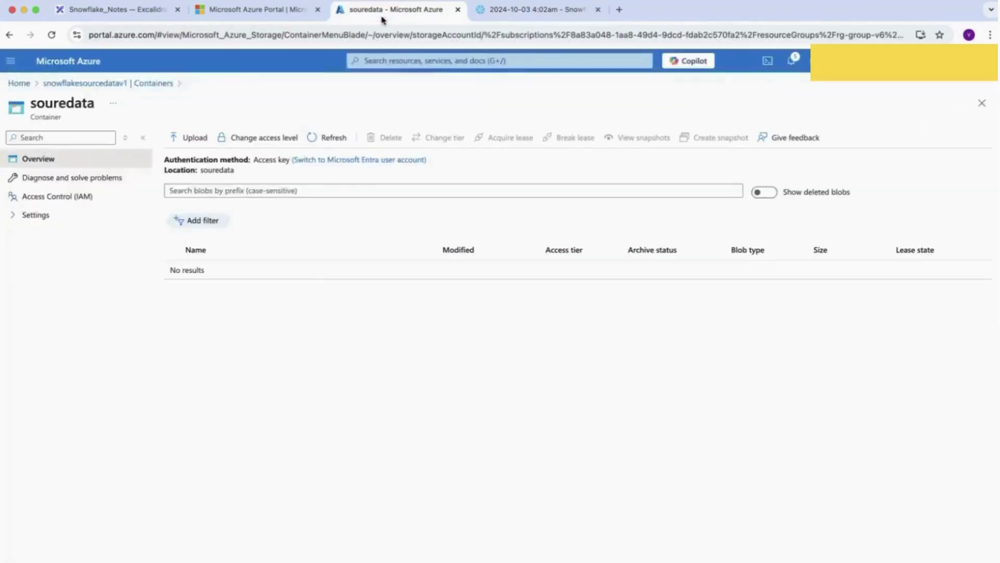
pyautogui.click(201, 149)
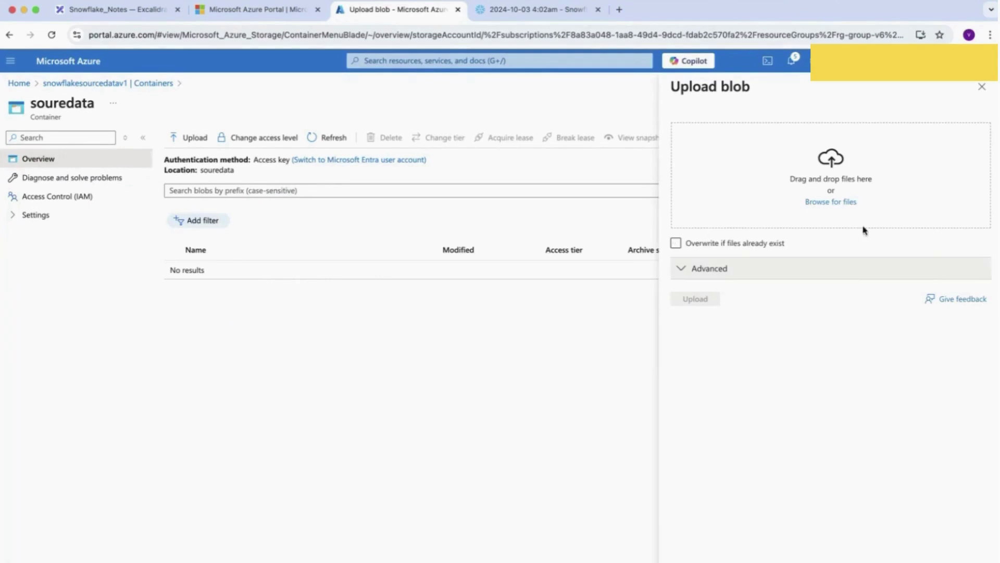
pyautogui.click(831, 201)
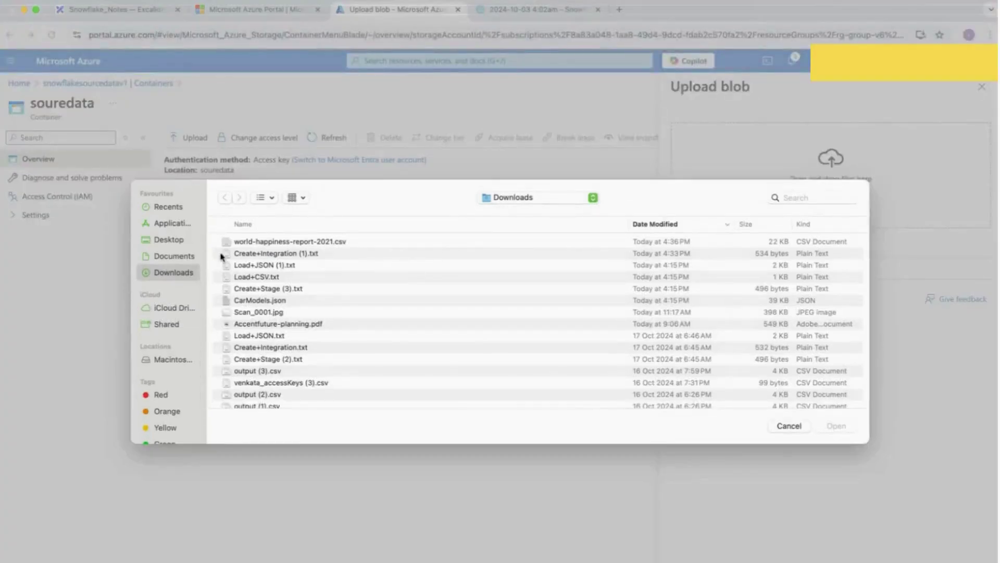
pyautogui.click(186, 261)
pyautogui.click(175, 238)
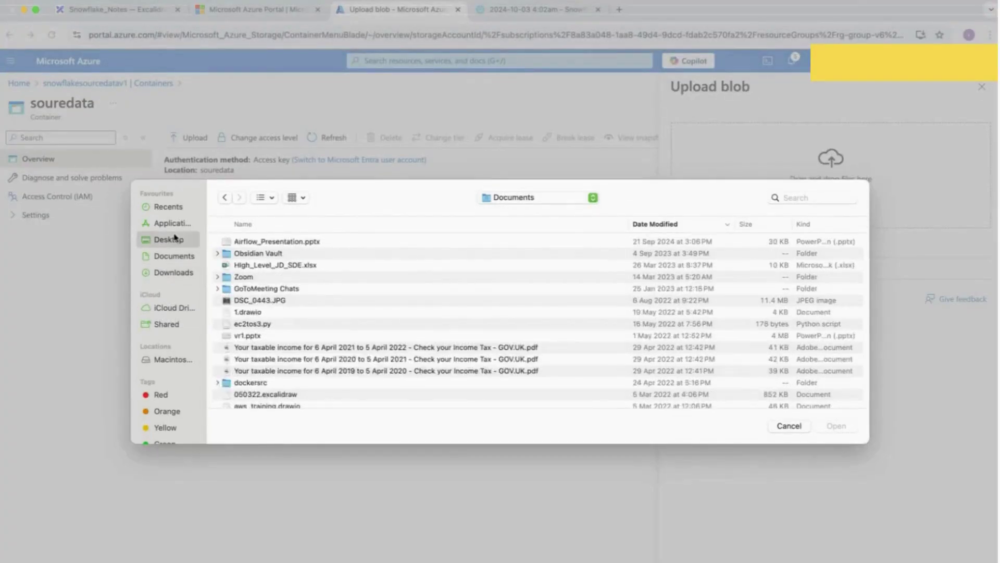
pyautogui.doubleClick(249, 241)
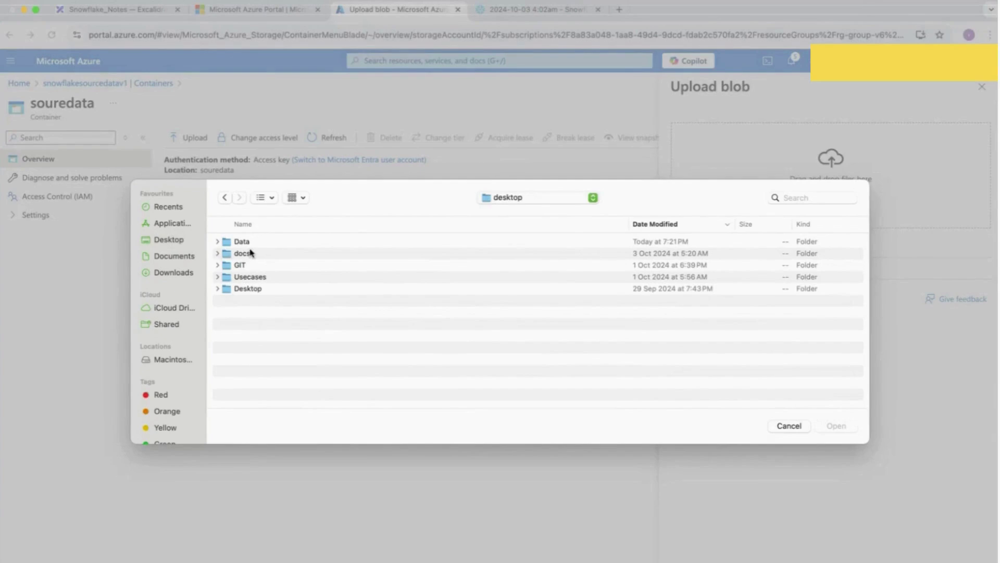
pyautogui.doubleClick(247, 244)
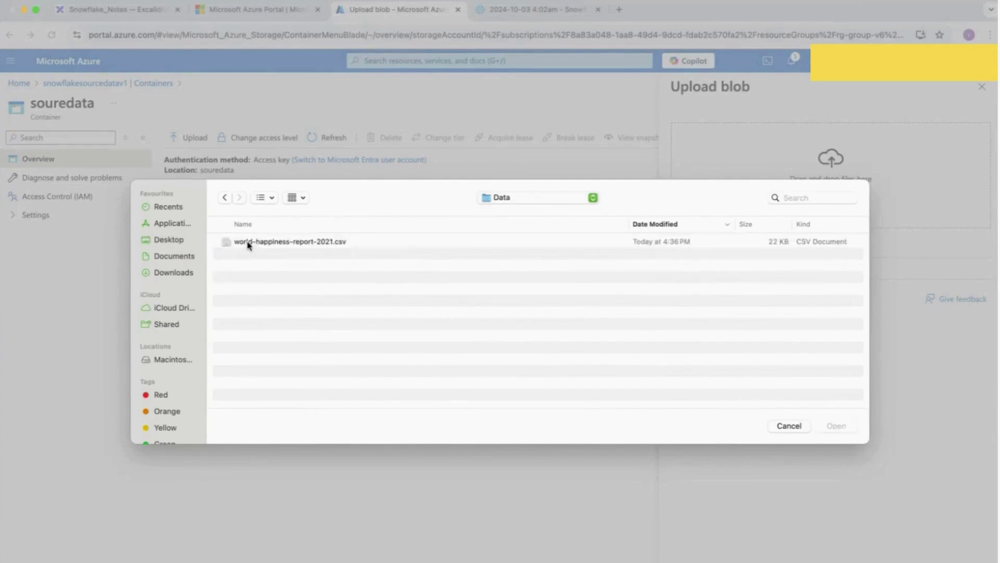
pyautogui.doubleClick(248, 244)
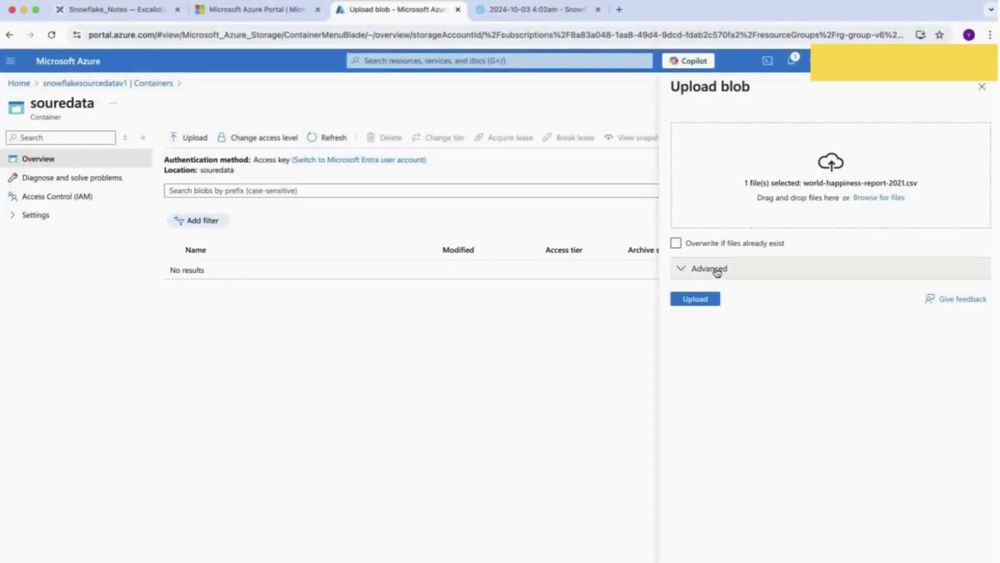
pyautogui.click(686, 298)
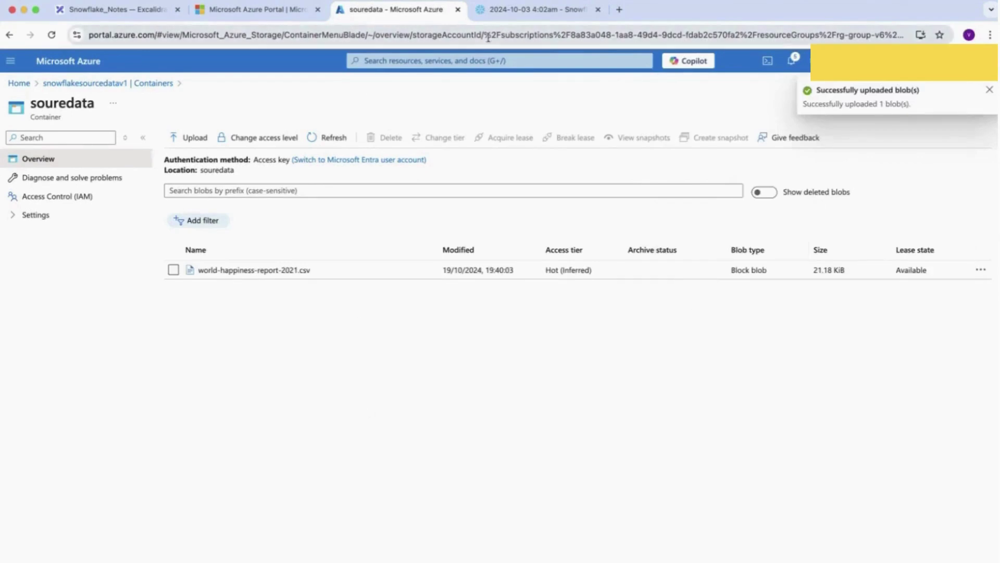
pyautogui.click(589, 13)
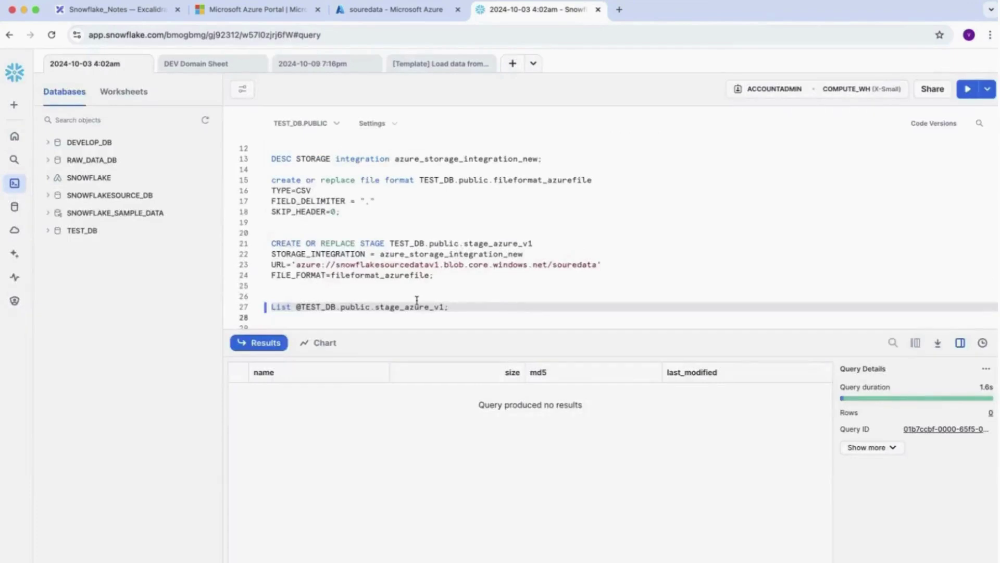
pyautogui.click(404, 306)
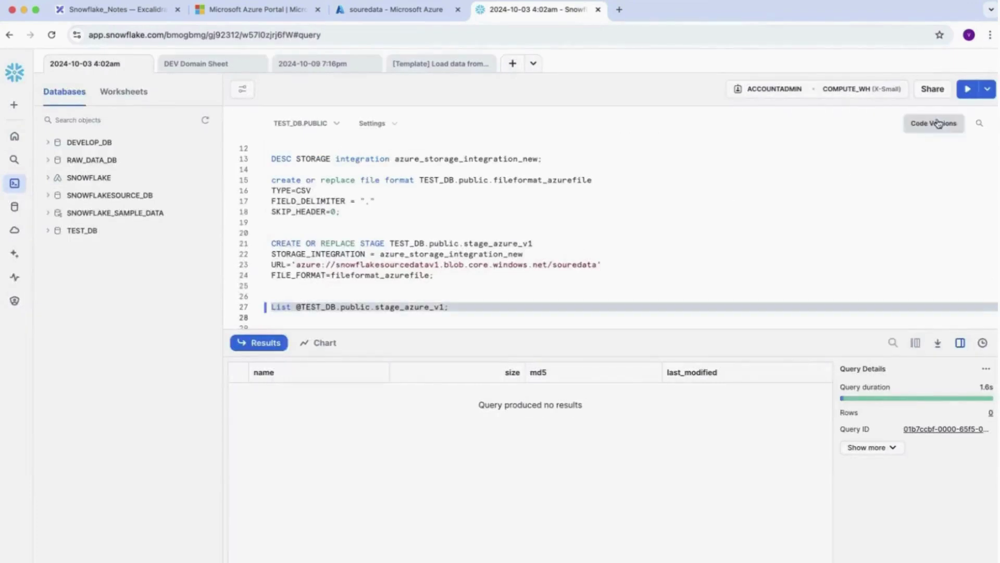
pyautogui.click(966, 89)
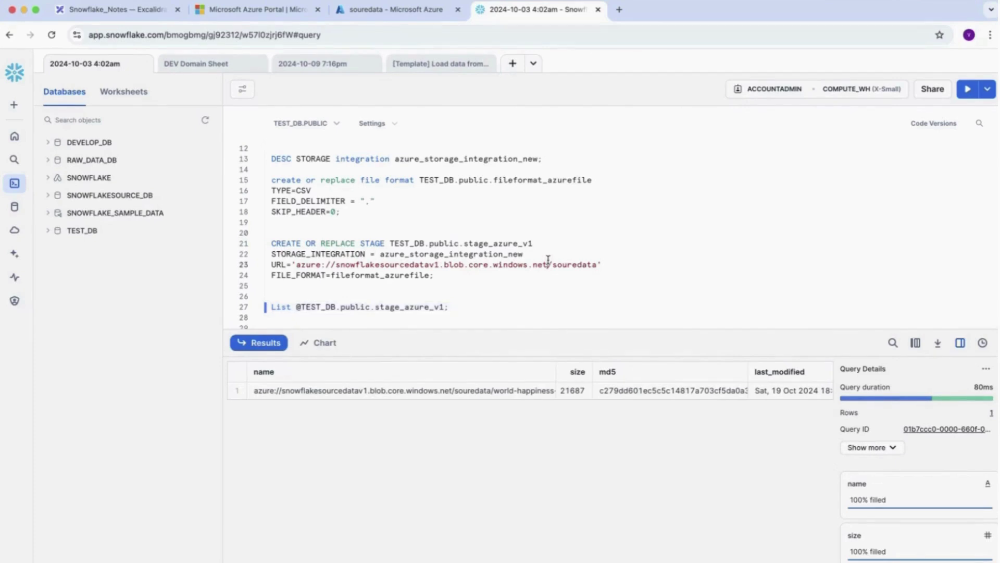
pyautogui.scroll(-1, 548, 260)
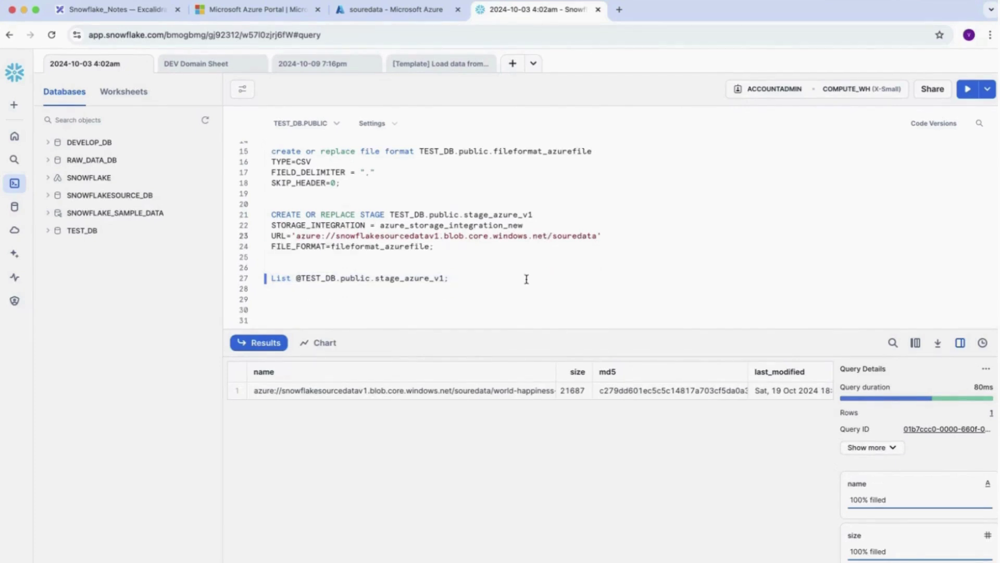
pyautogui.doubleClick(407, 279)
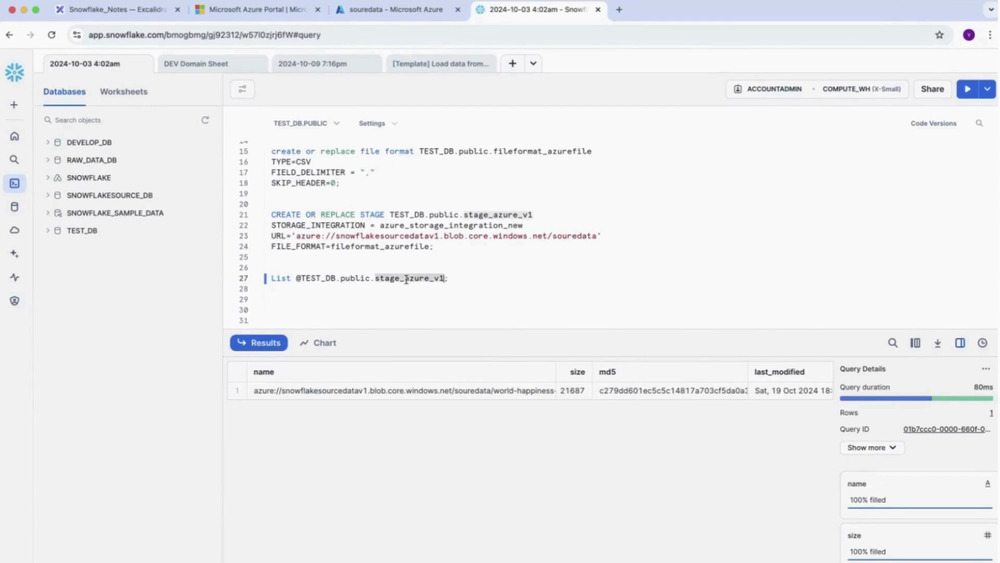
pyautogui.click(480, 279)
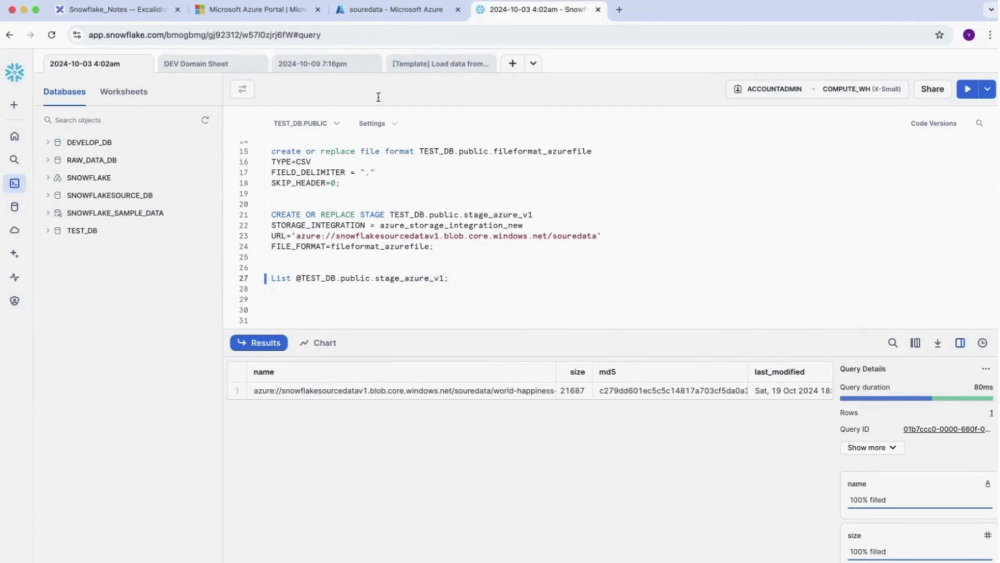
pyautogui.click(379, 18)
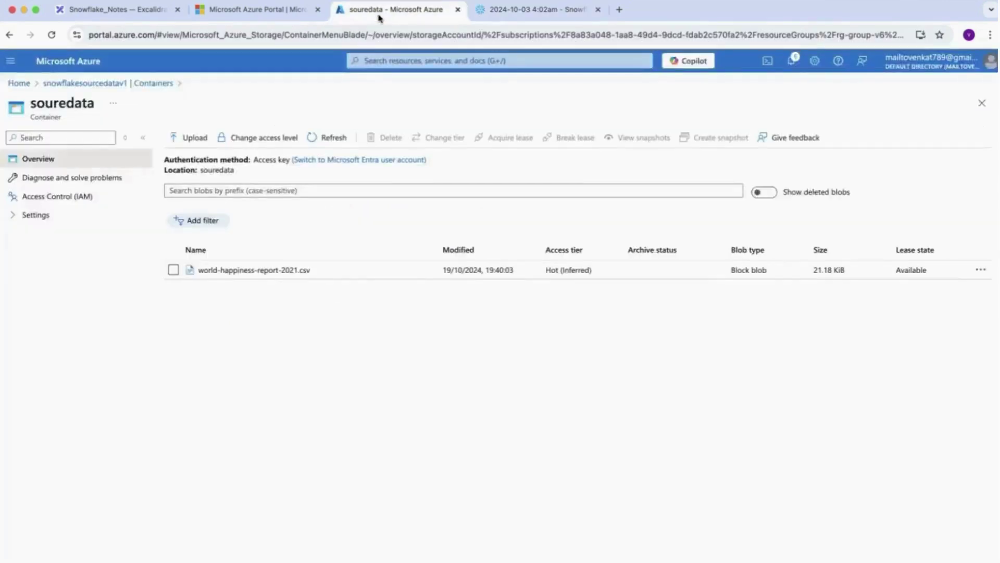
# In Snowflake_Notes, bend the Container-to-Database arrow into a lower curve ending at the Database box
pyautogui.click(138, 10)
pyautogui.scroll(15, 434, 322)
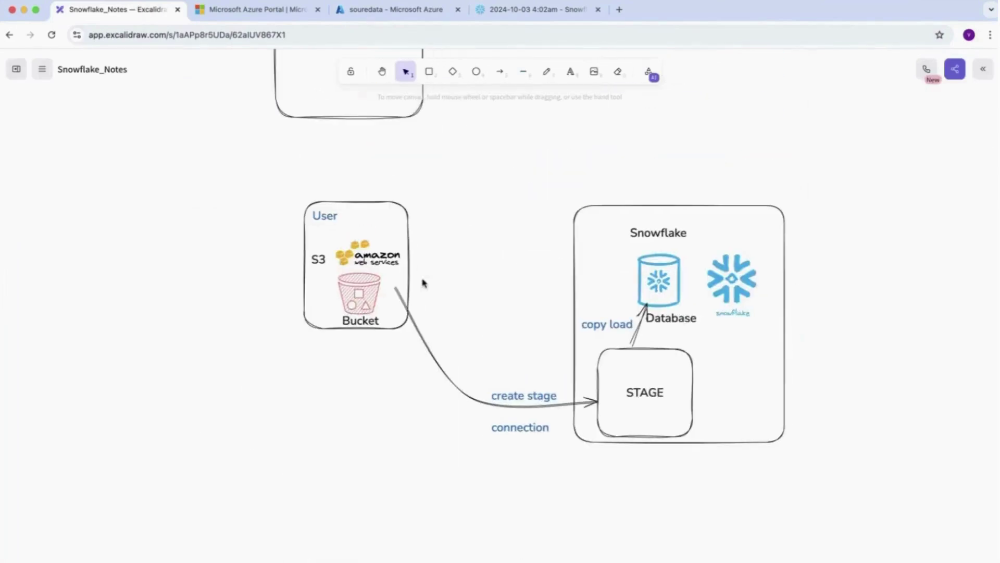
pyautogui.scroll(-2, 448, 412)
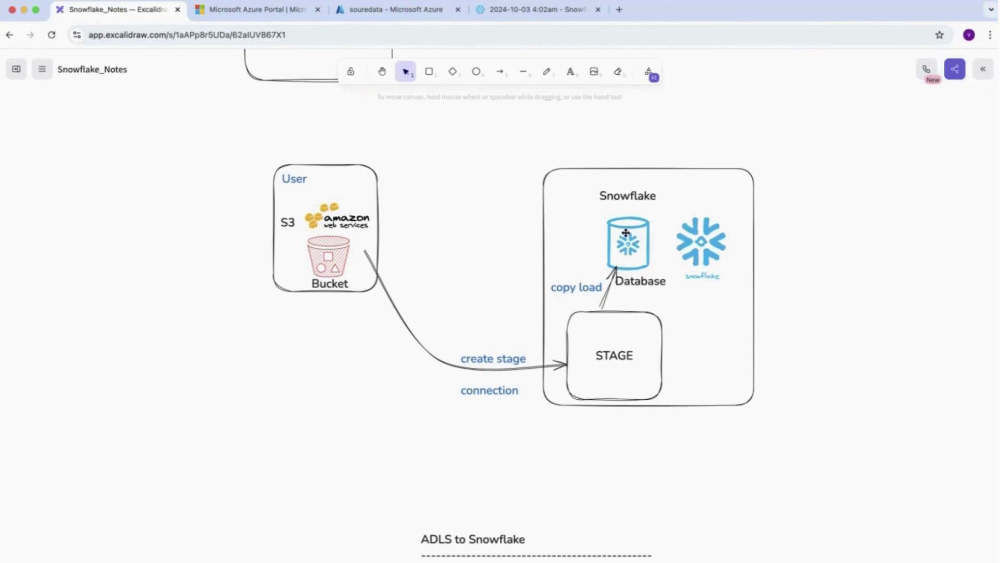
pyautogui.scroll(-8, 518, 459)
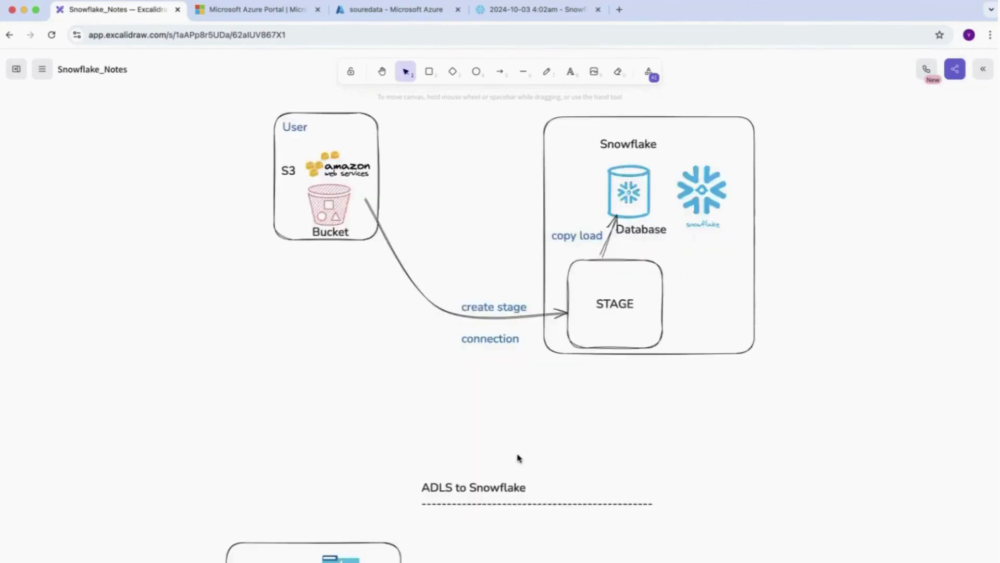
pyautogui.scroll(-2, 519, 459)
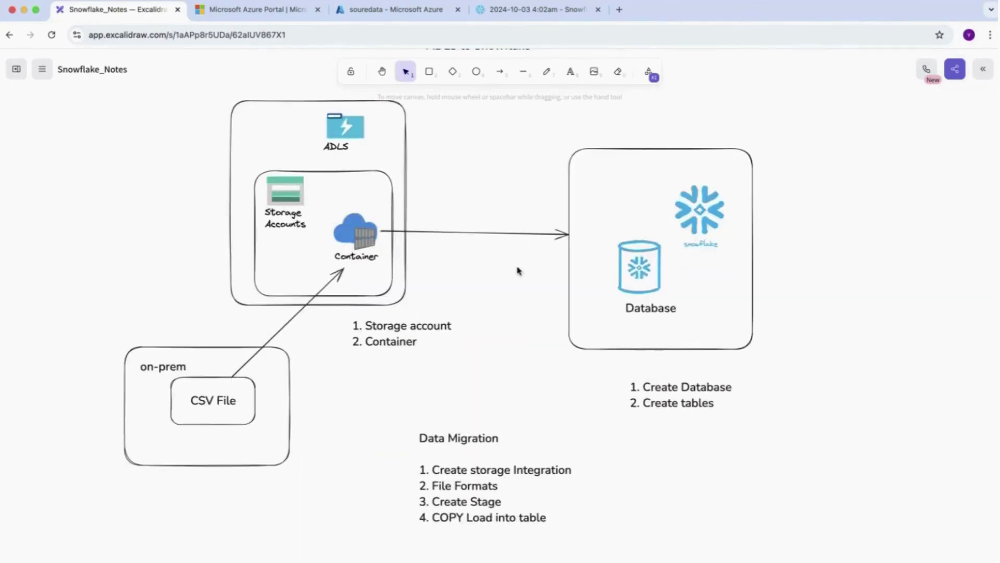
pyautogui.click(511, 235)
pyautogui.moveTo(474, 233); pyautogui.dragTo(483, 316)
pyautogui.moveTo(568, 235); pyautogui.dragTo(563, 329)
pyautogui.click(614, 279)
# Move the database cylinder and its Database label up beside the Snowflake logo
pyautogui.click(638, 279)
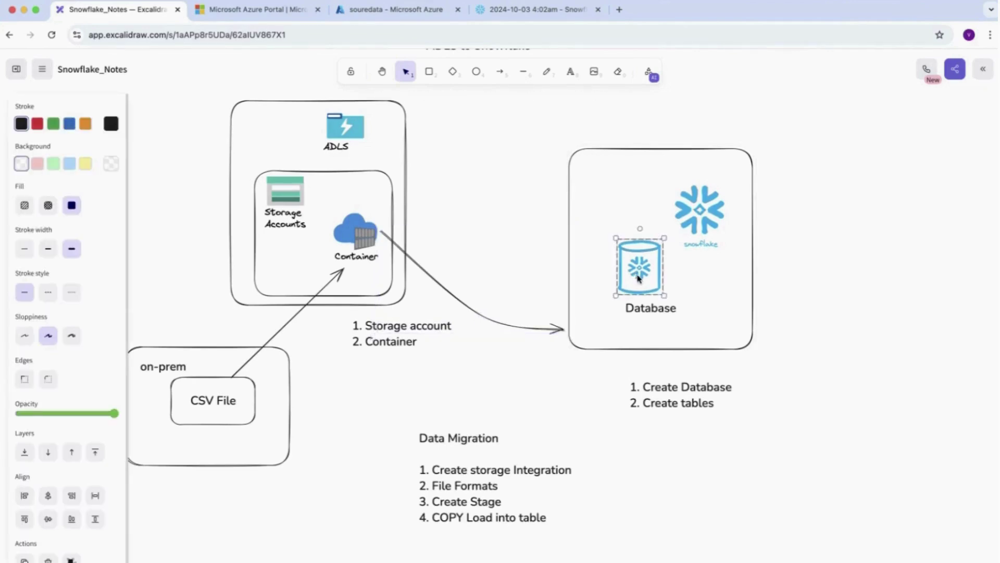
pyautogui.moveTo(639, 279); pyautogui.dragTo(640, 229)
pyautogui.moveTo(638, 313); pyautogui.dragTo(634, 248)
pyautogui.click(449, 224)
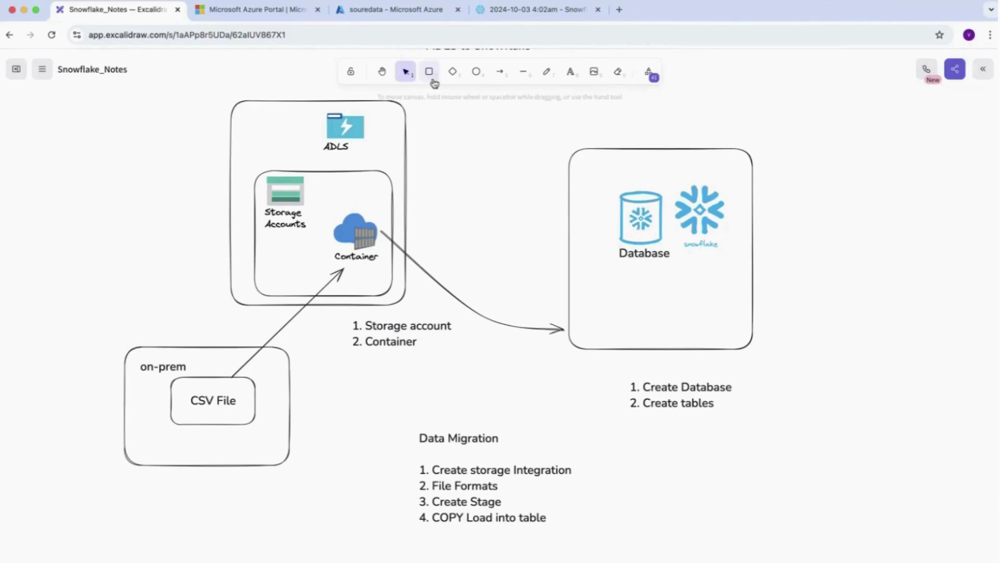